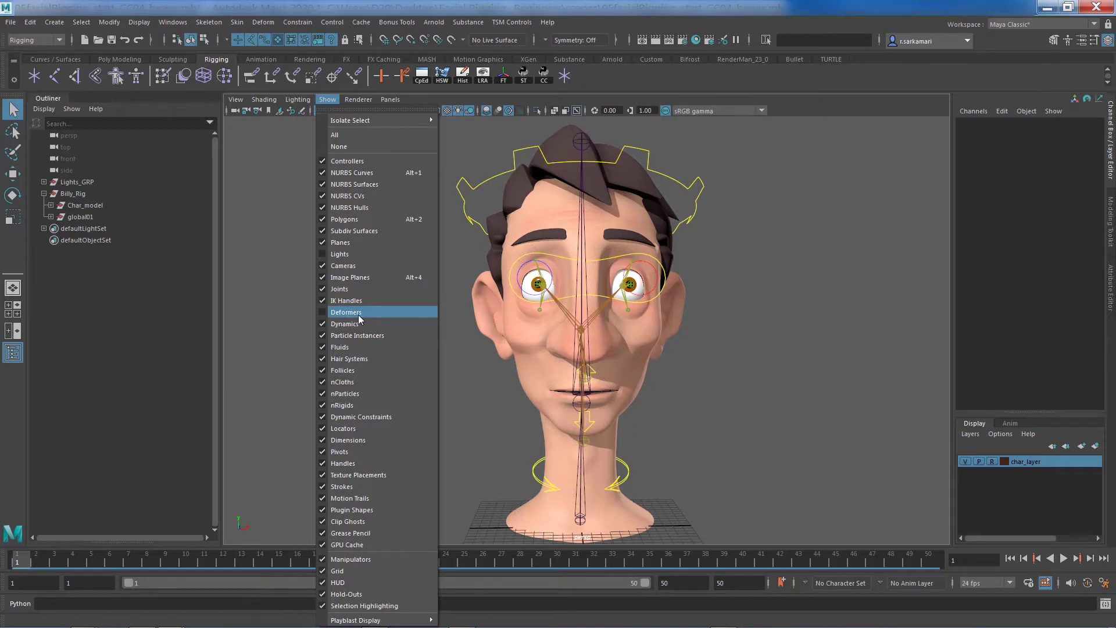
Display deformers in the viewport and select the parent group of the brow lattice ffd_brow
left_click(360, 314)
left_click(556, 230)
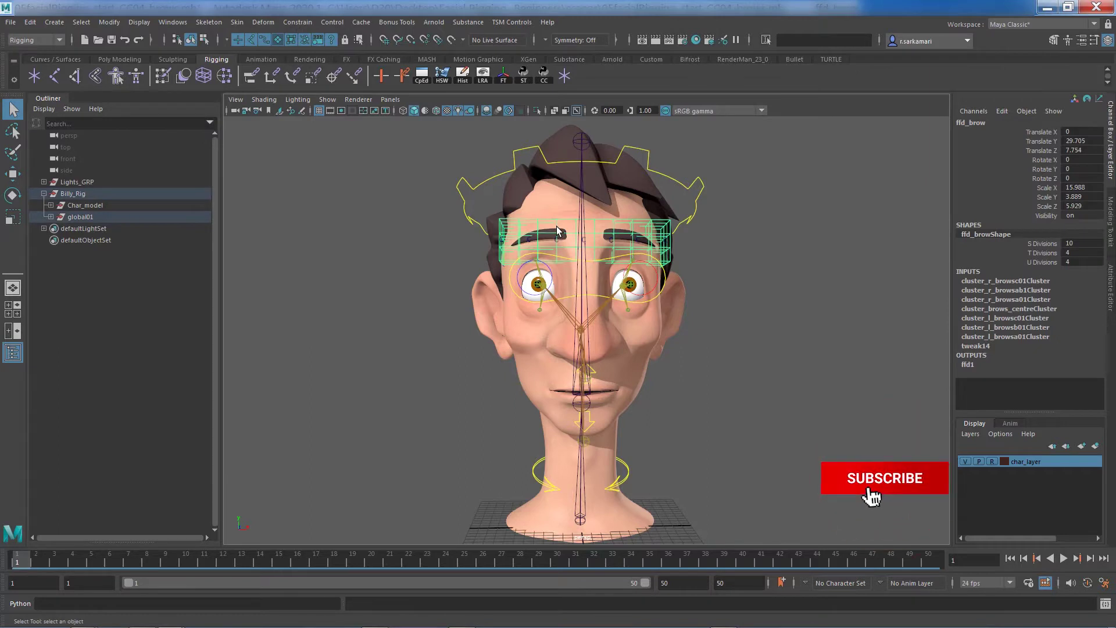
key("Up")
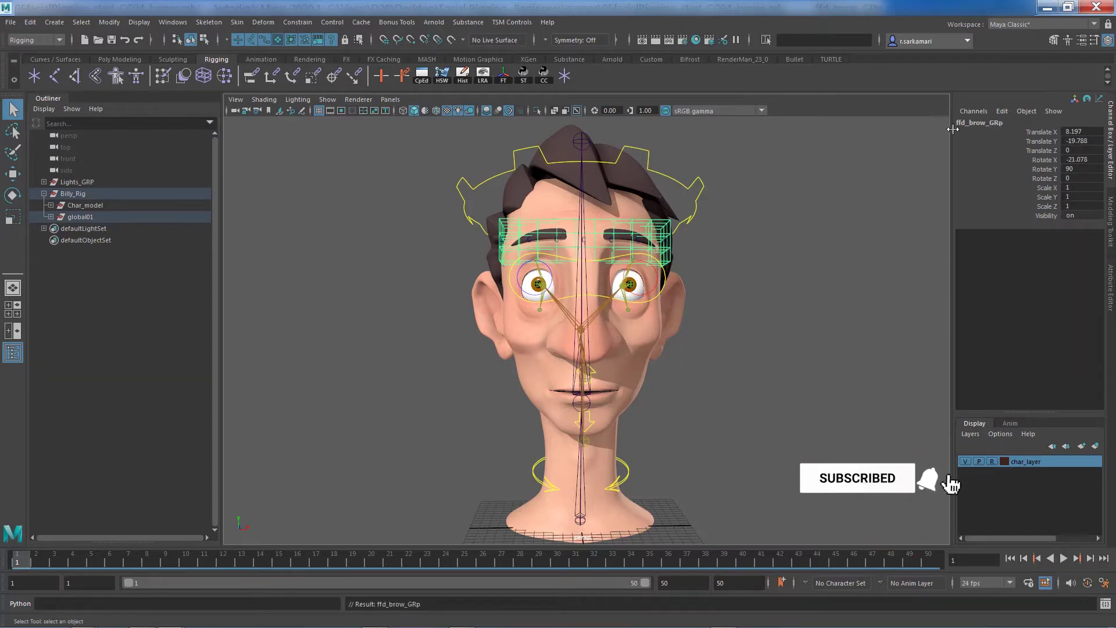
Rename the brow lattice's parent group to ffd_brow_GRP with a fully capitalised suffix
double_click(993, 124)
left_click(1004, 123)
key("BackSpace")
type("P")
key("Return")
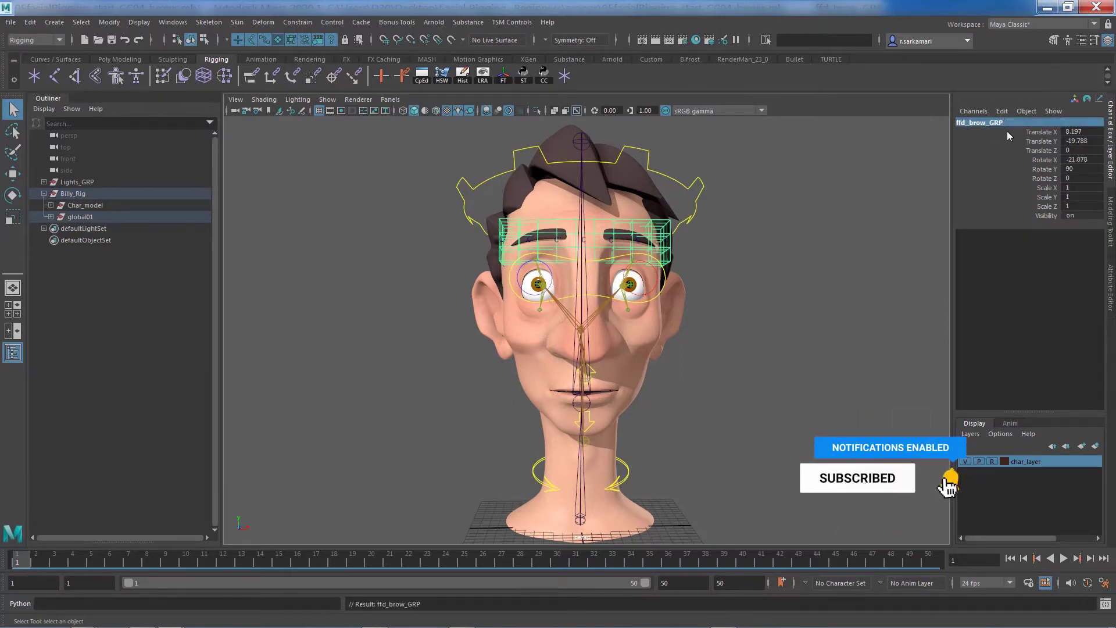
Hide the ffd_brow_GRP group by switching its Visibility off
left_click(1073, 215)
type("0")
key("Return")
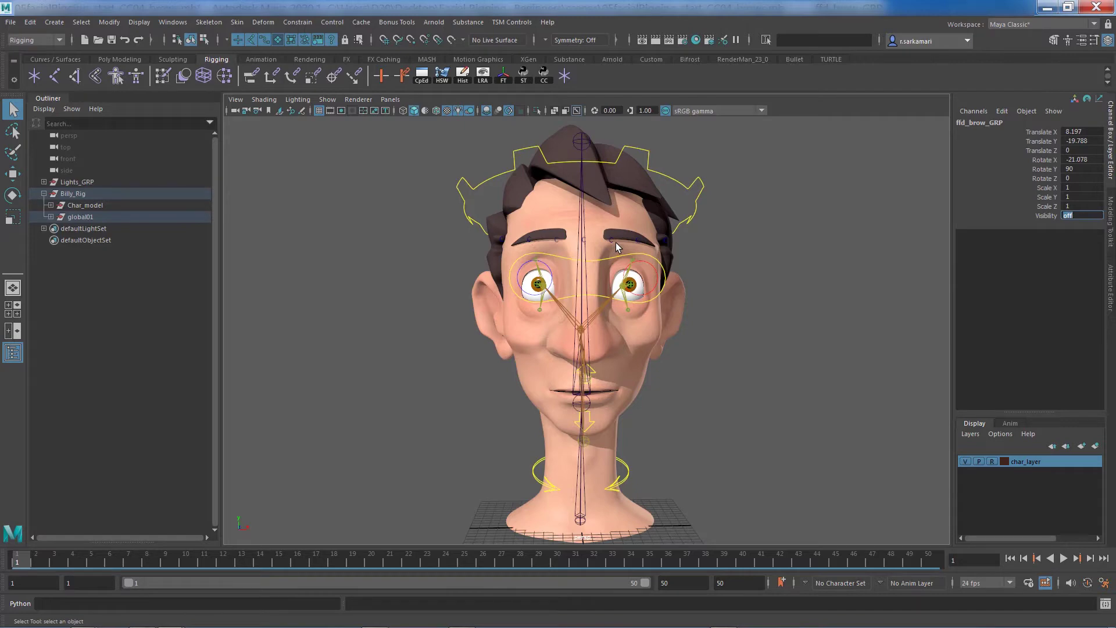
left_click(581, 254)
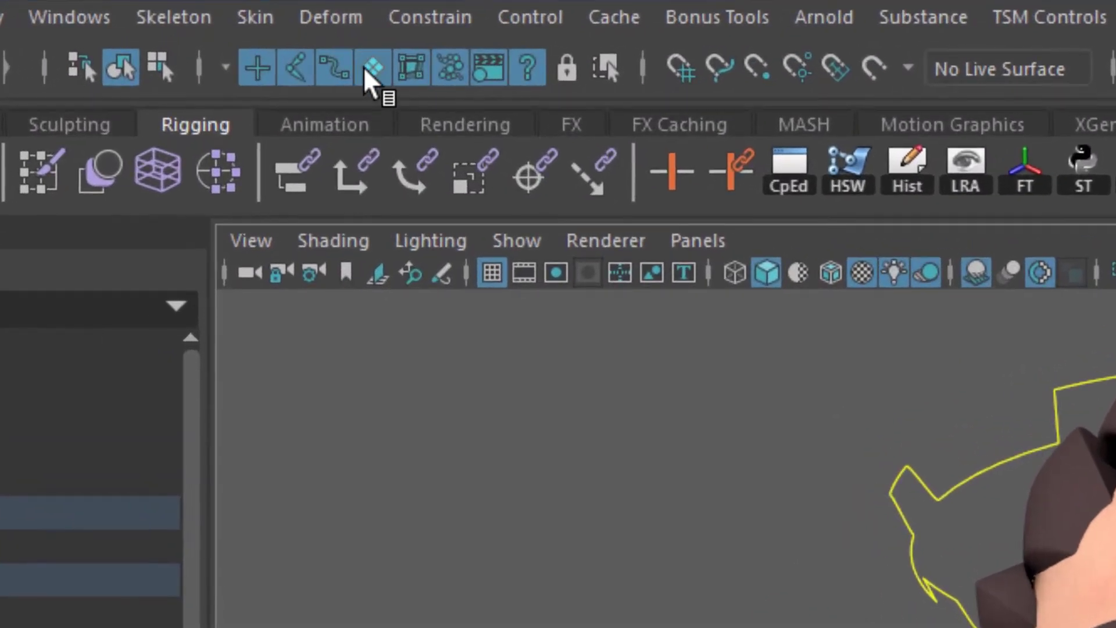
Turn off surface and joint selection in the selection mask so neither can be picked in the viewport
left_click(365, 68)
left_click(857, 601)
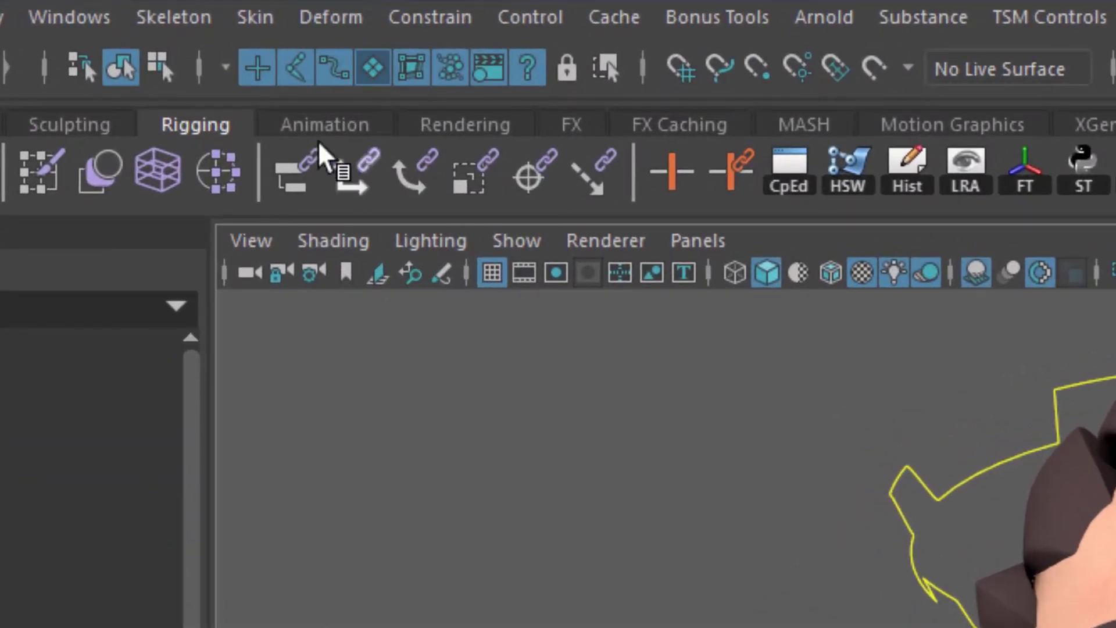
left_click(372, 69)
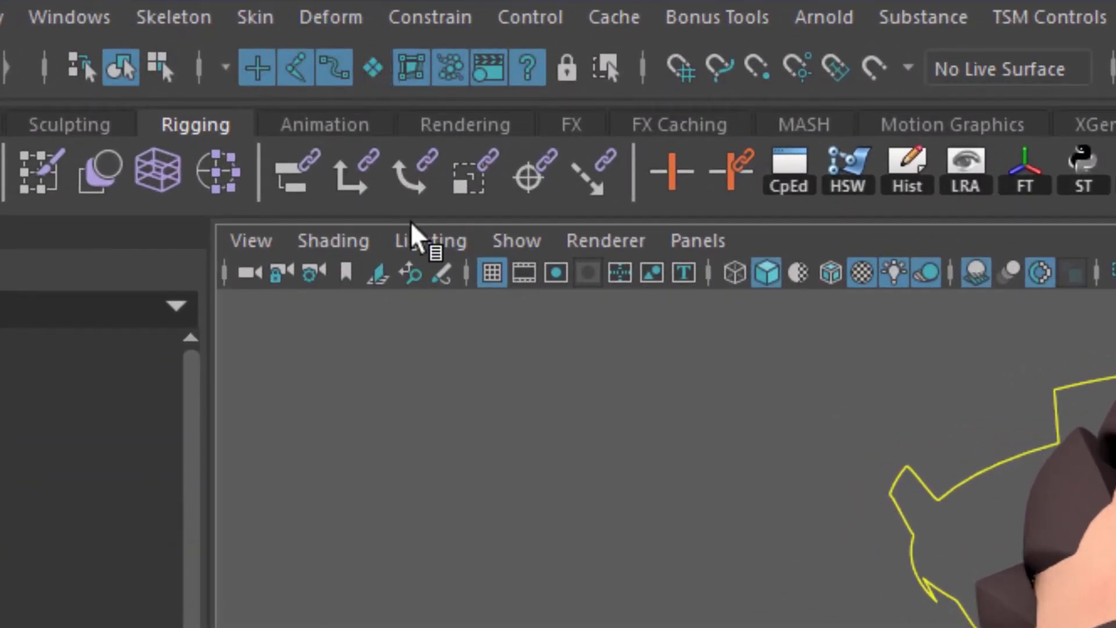
left_click(295, 69)
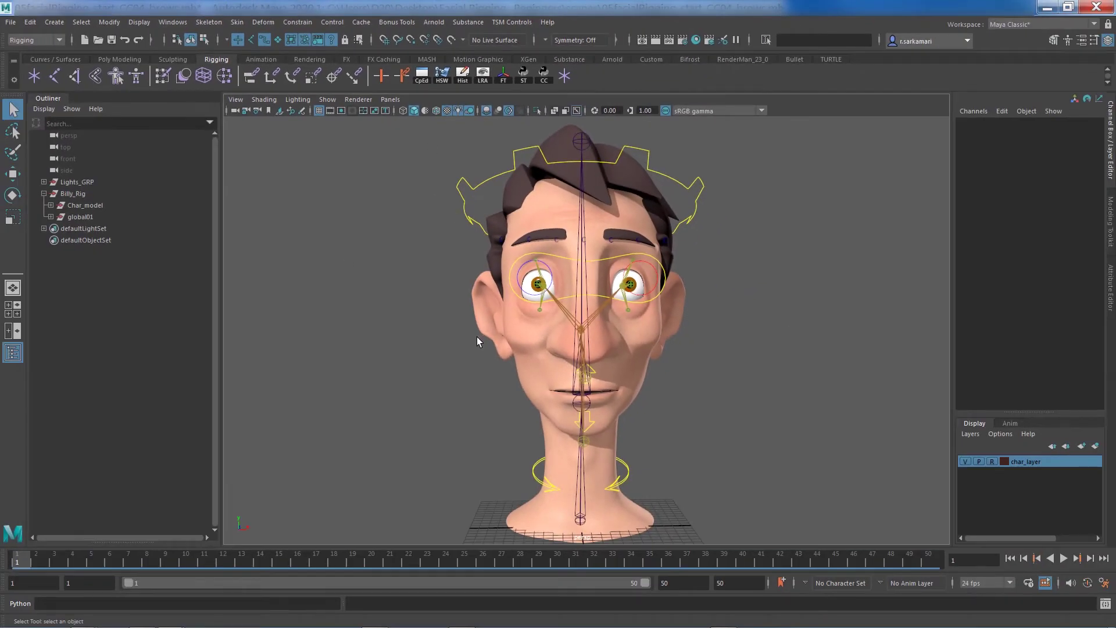
Open the Control Creator dock beside the head and hide the character model by turning off char_layer visibility
left_click(541, 72)
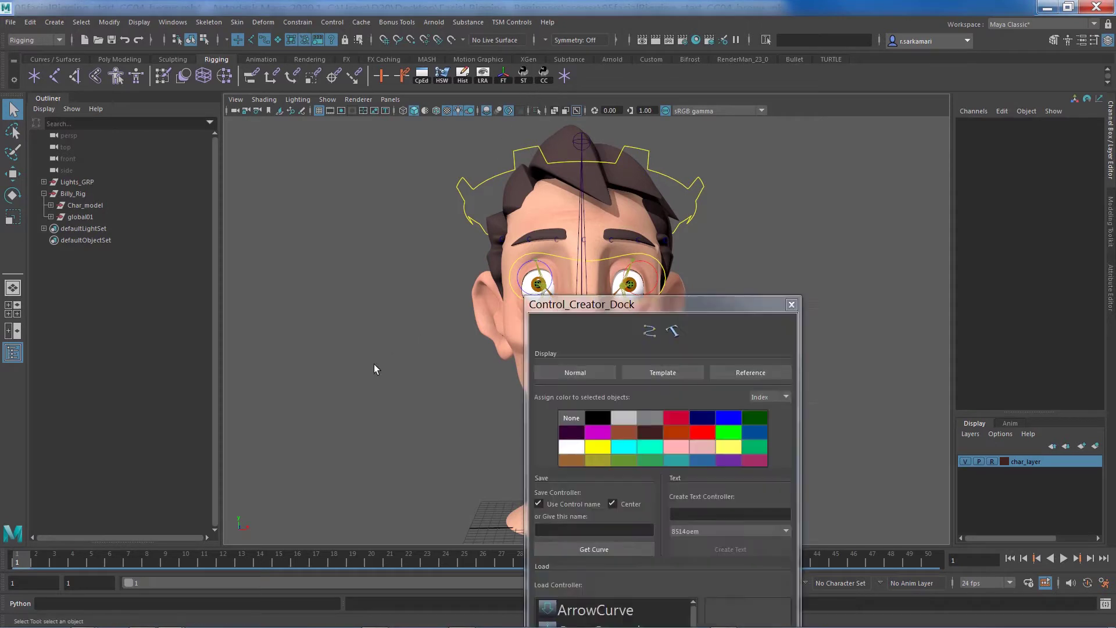
left_click_drag(594, 308, 242, 114)
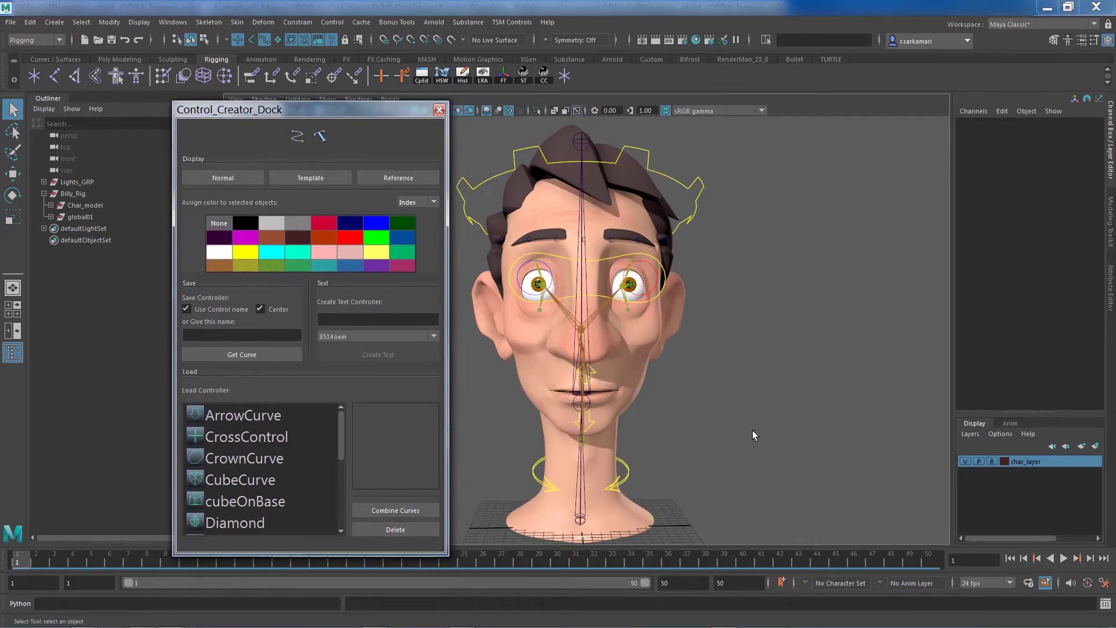
left_click_drag(752, 431, 668, 434, "alt")
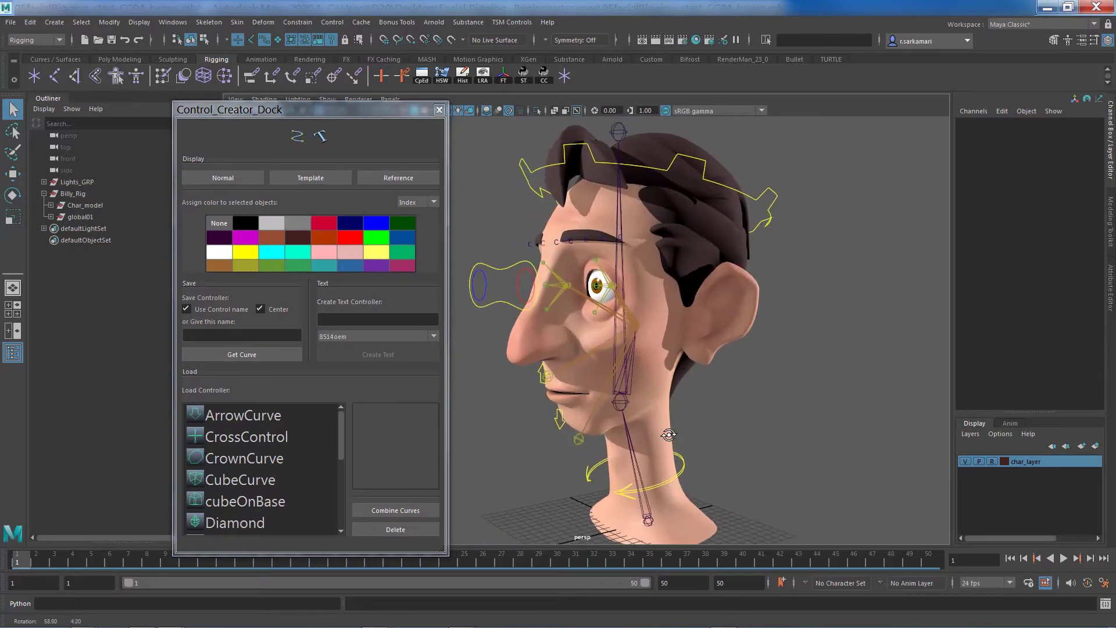
left_click(619, 238)
left_click(586, 239)
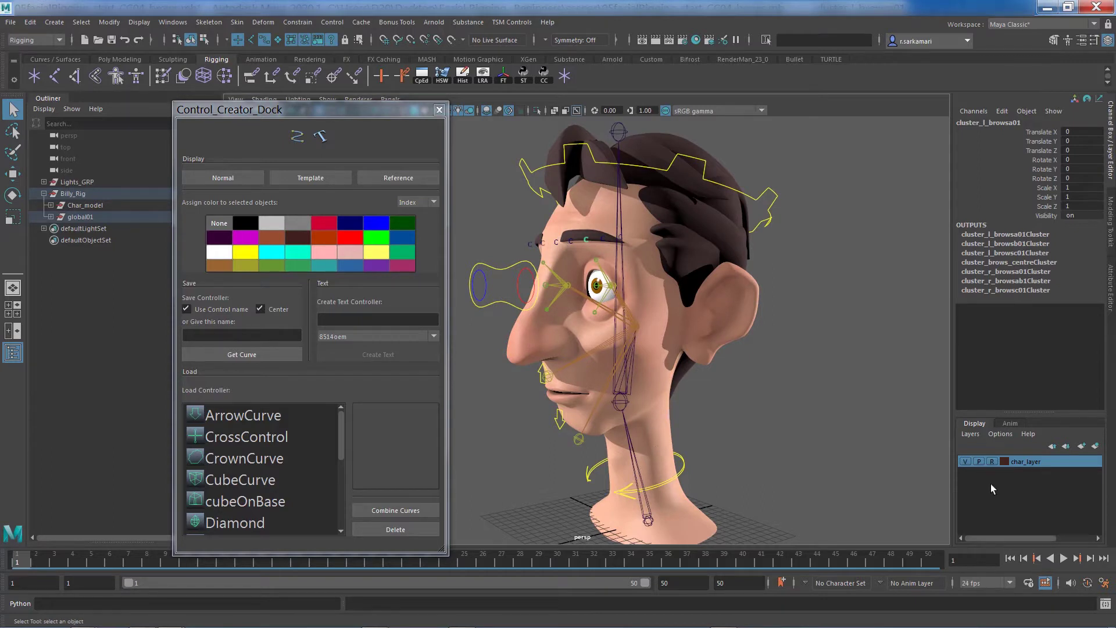
left_click(965, 462)
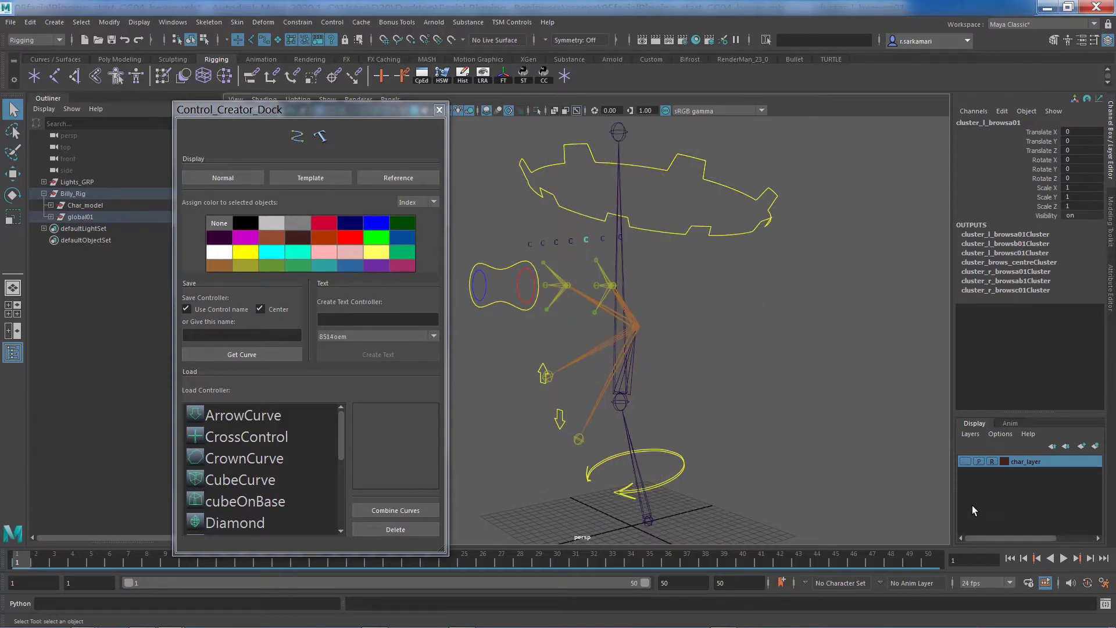
Select the outermost left brow cluster, cluster_l_browsc01, and reveal it in the Outliner hierarchy
middle_click_drag(704, 340, 753, 378, "alt")
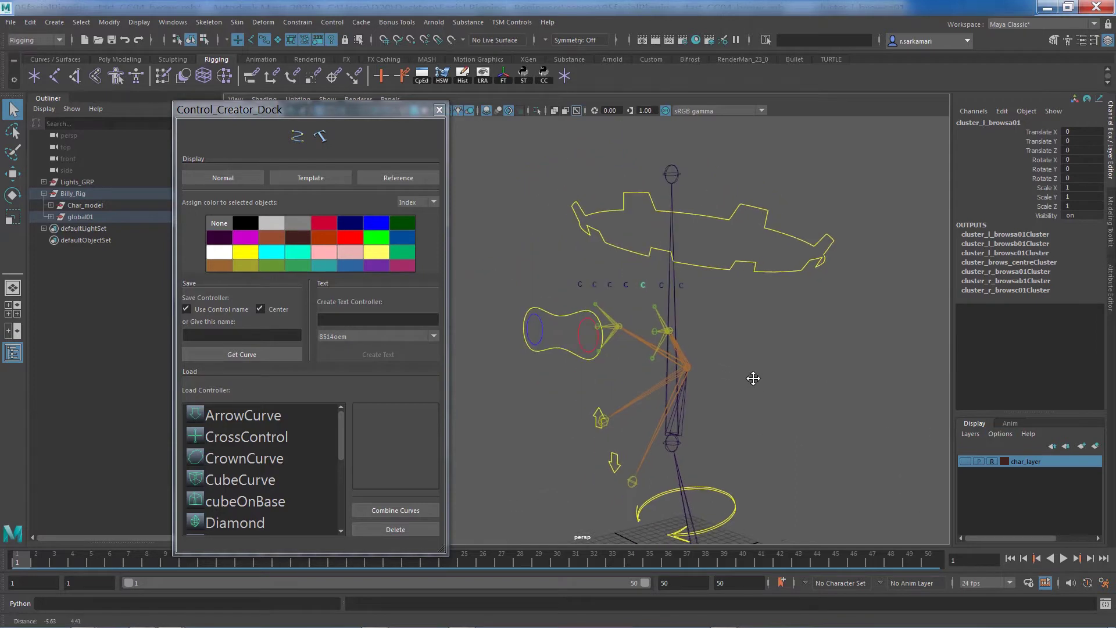
right_click_drag(754, 379, 907, 383, "alt")
middle_click_drag(820, 391, 822, 419, "alt")
left_click_drag(824, 408, 840, 407, "alt")
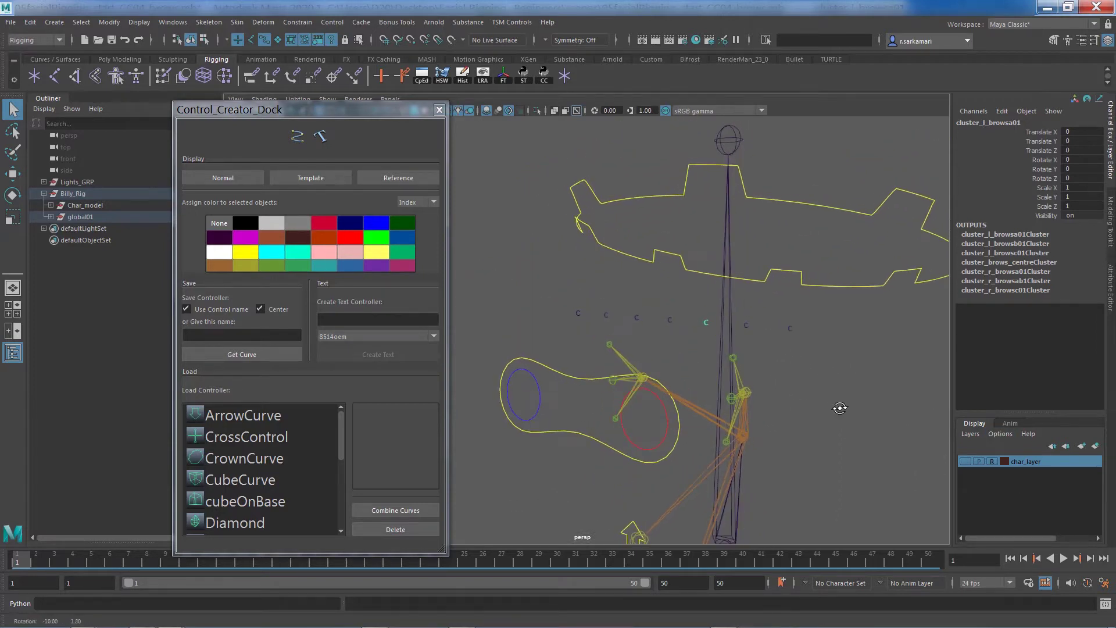
left_click_drag(744, 322, 801, 355)
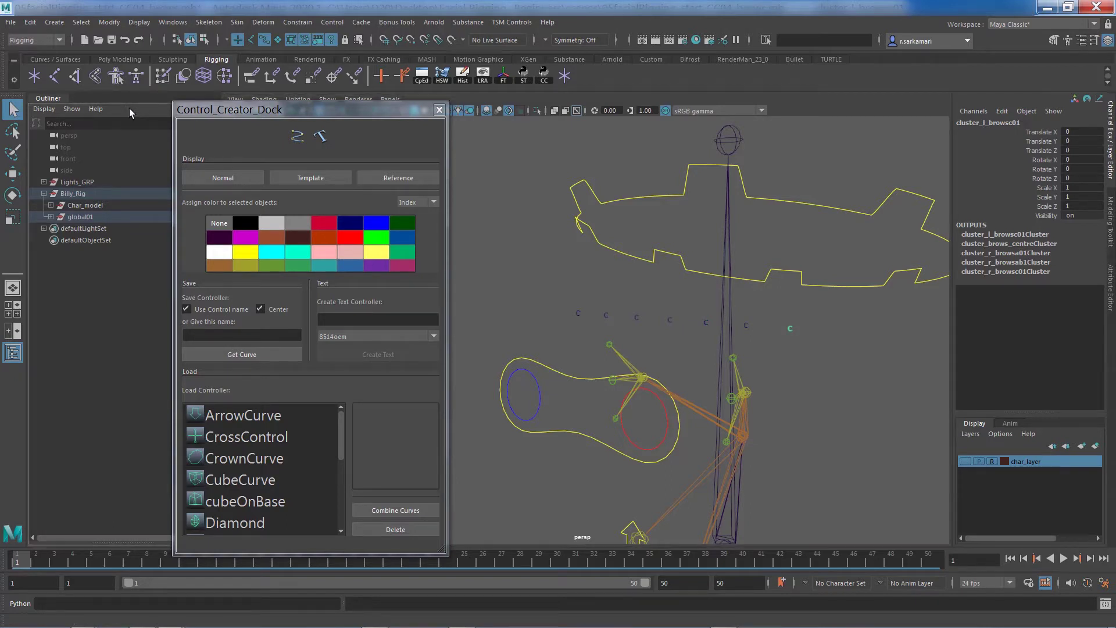
key("f")
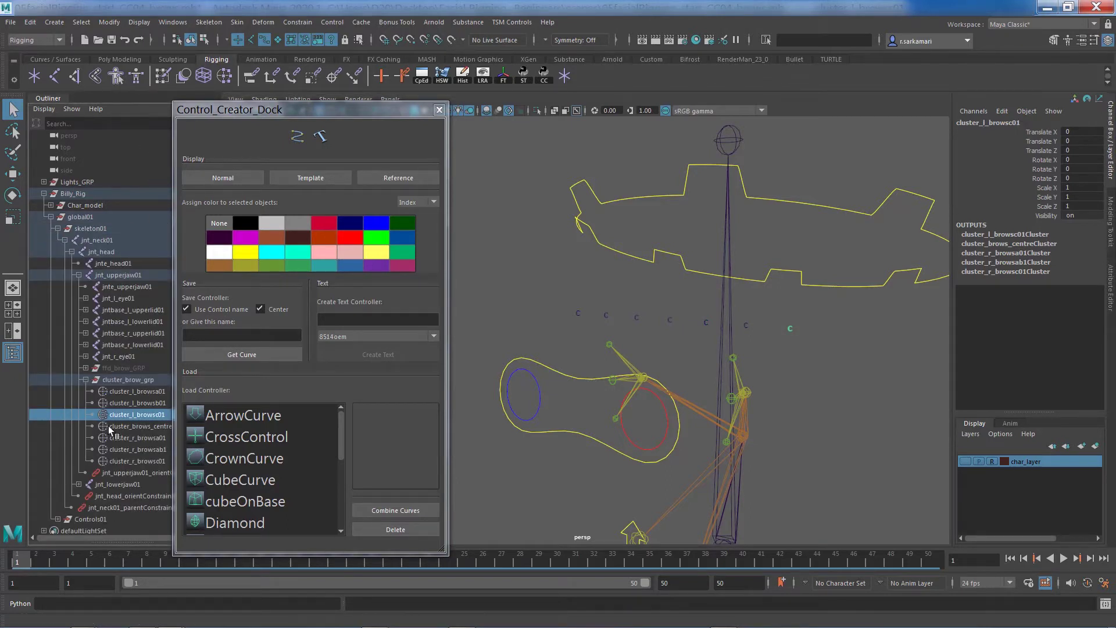
Select all seven brow clusters under cluster_brow_grp and display their local rotation axes
left_click_drag(237, 115, 264, 111)
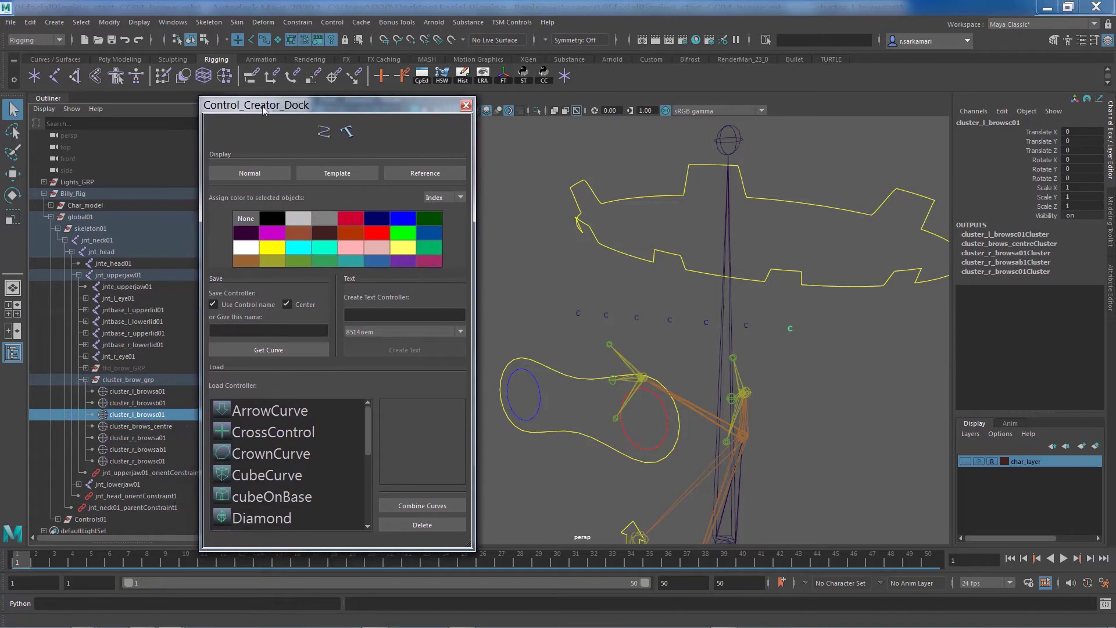
left_click_drag(119, 393, 119, 461)
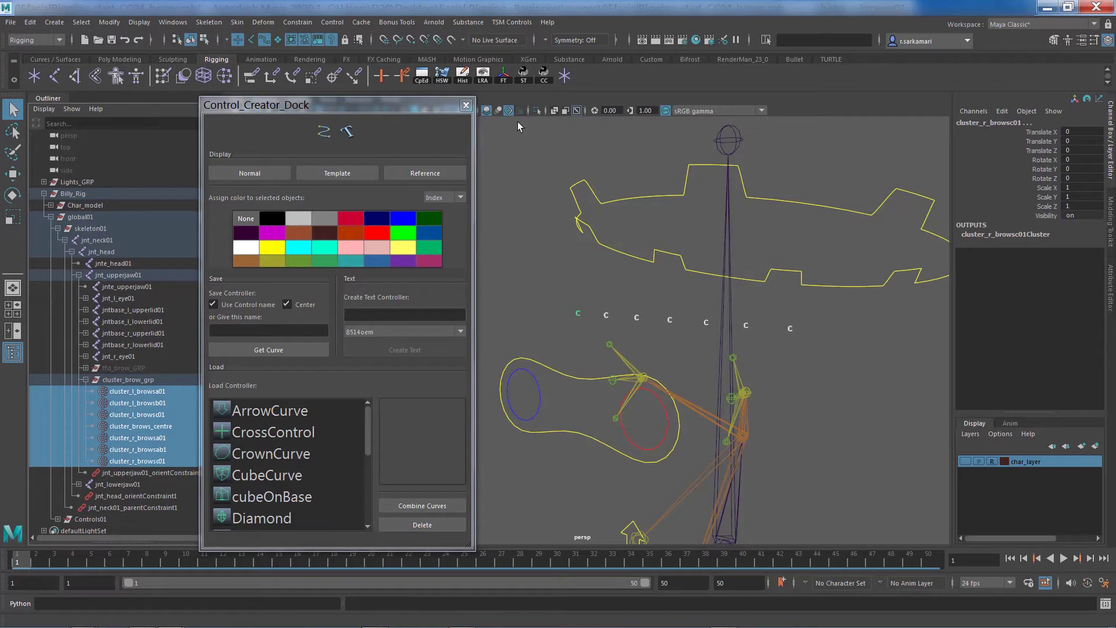
left_click(482, 75)
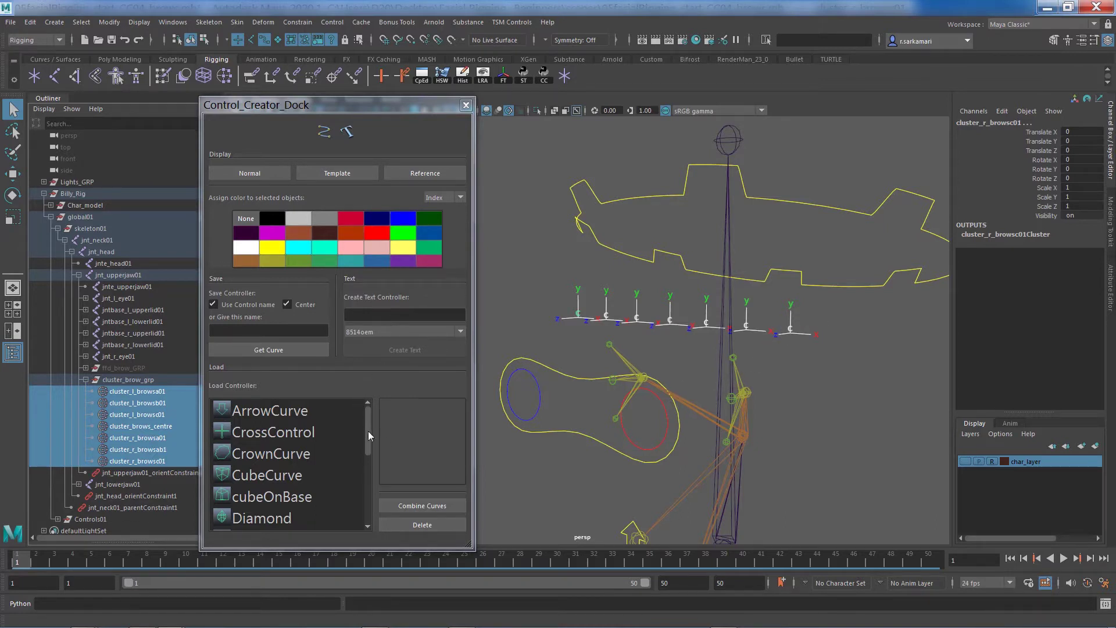
Load a SphereControl curve from the Control Creator library
left_click_drag(368, 431, 360, 512)
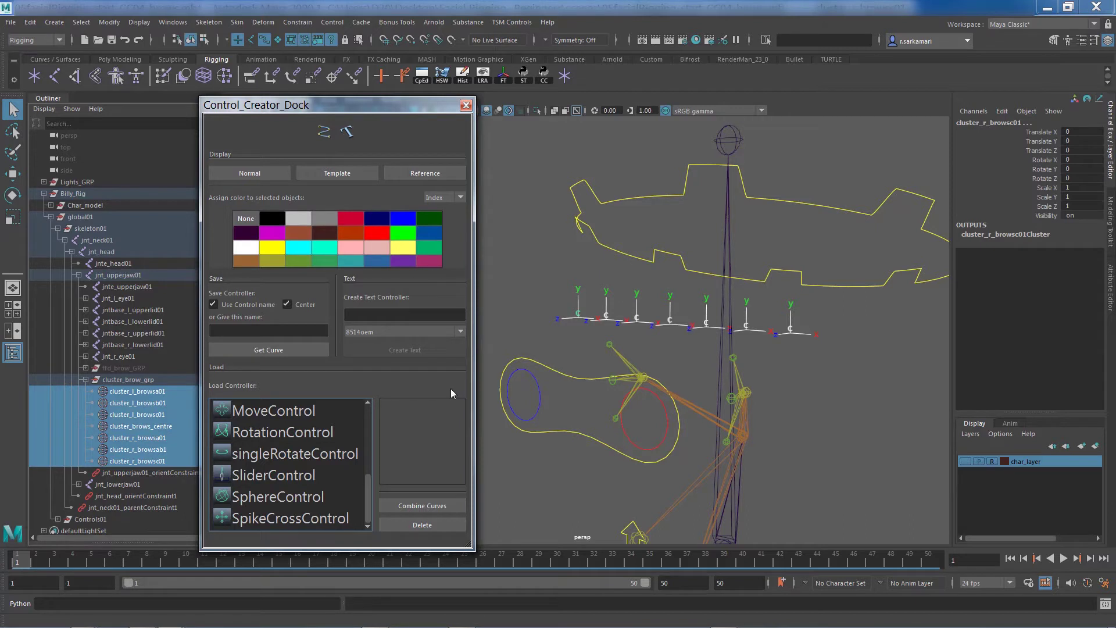
double_click(270, 499)
scroll(618, 478, "down", 3)
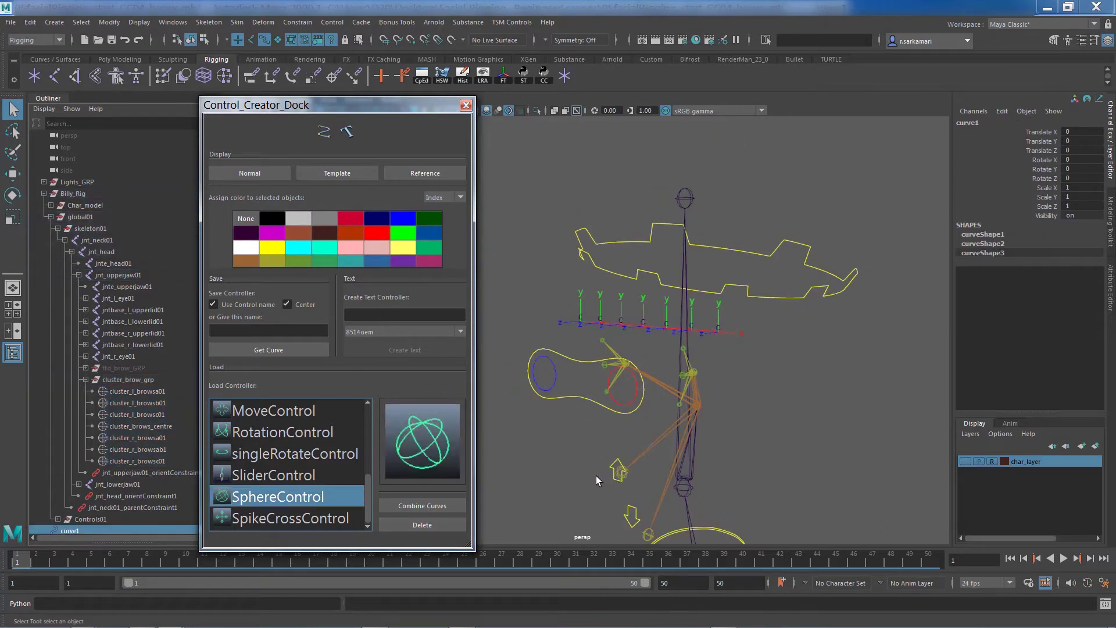
Move the sphere control up to brow height and snap it onto the outermost left brow cluster, cluster_l_browsc01
middle_click_drag(581, 410, 592, 305, "alt")
key("w")
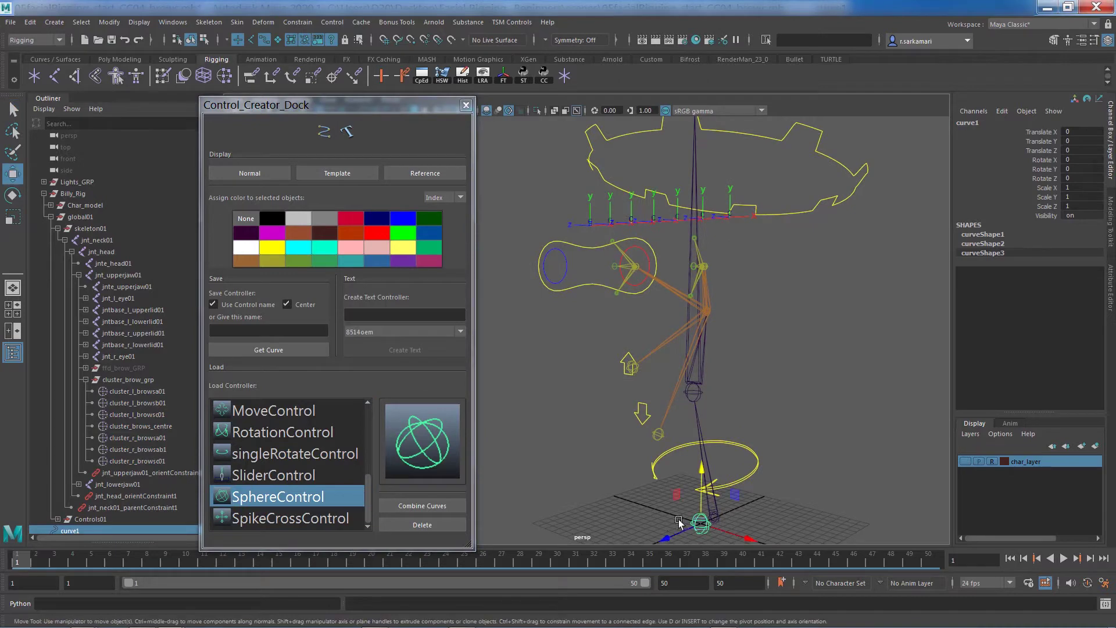
left_click_drag(702, 480, 741, 176)
left_click_drag(631, 372, 669, 428, "alt")
right_click_drag(669, 428, 794, 494, "alt")
left_click_drag(794, 493, 763, 484, "alt")
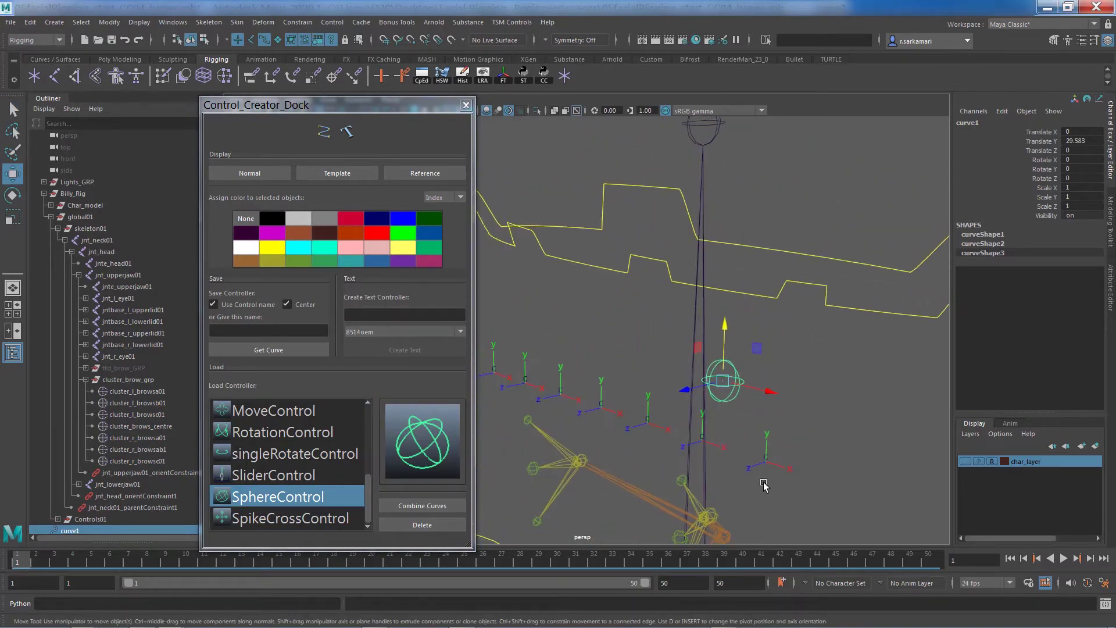
key("v")
left_click_drag(722, 382, 769, 470)
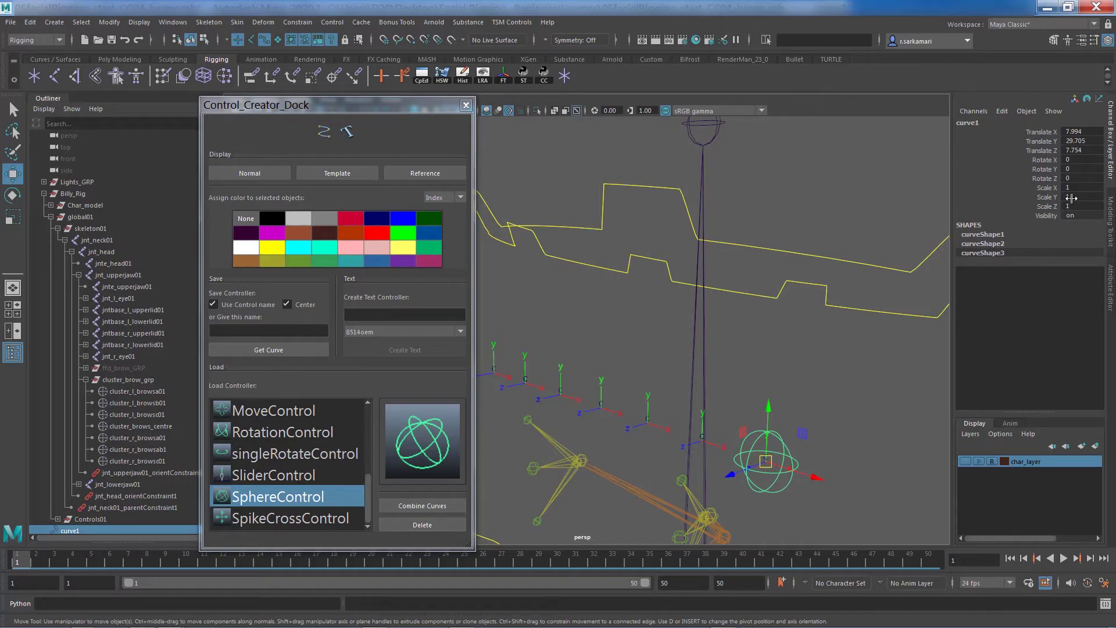
Set the sphere control's Scale X, Y and Z to 0.3 and close the Control Creator dock
left_click_drag(1074, 188, 1075, 203)
type(".5")
key("Return")
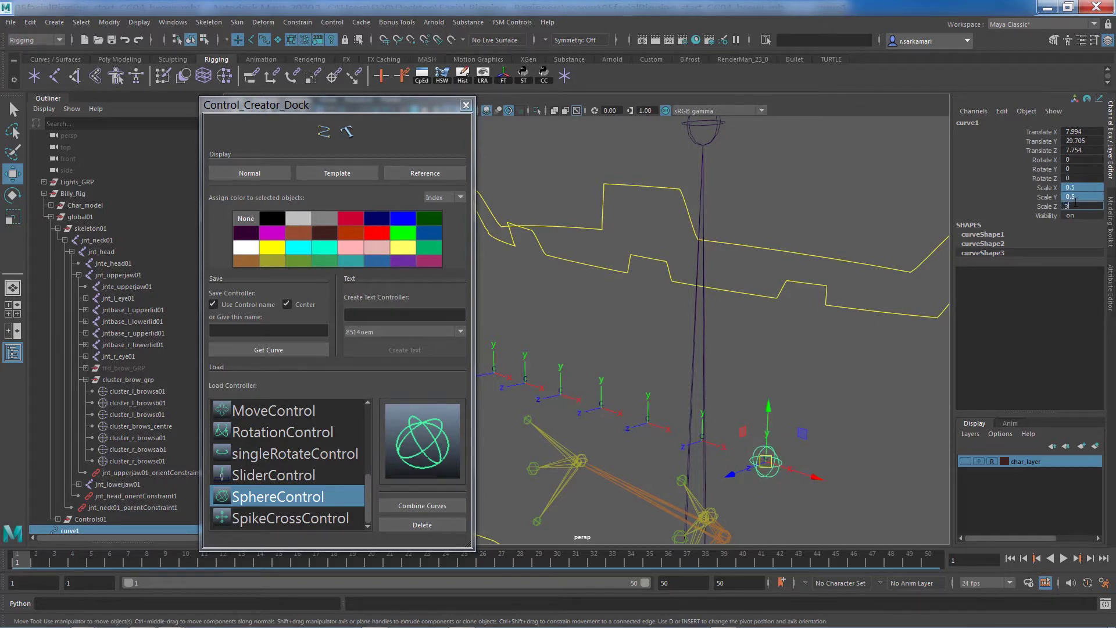
key("Return")
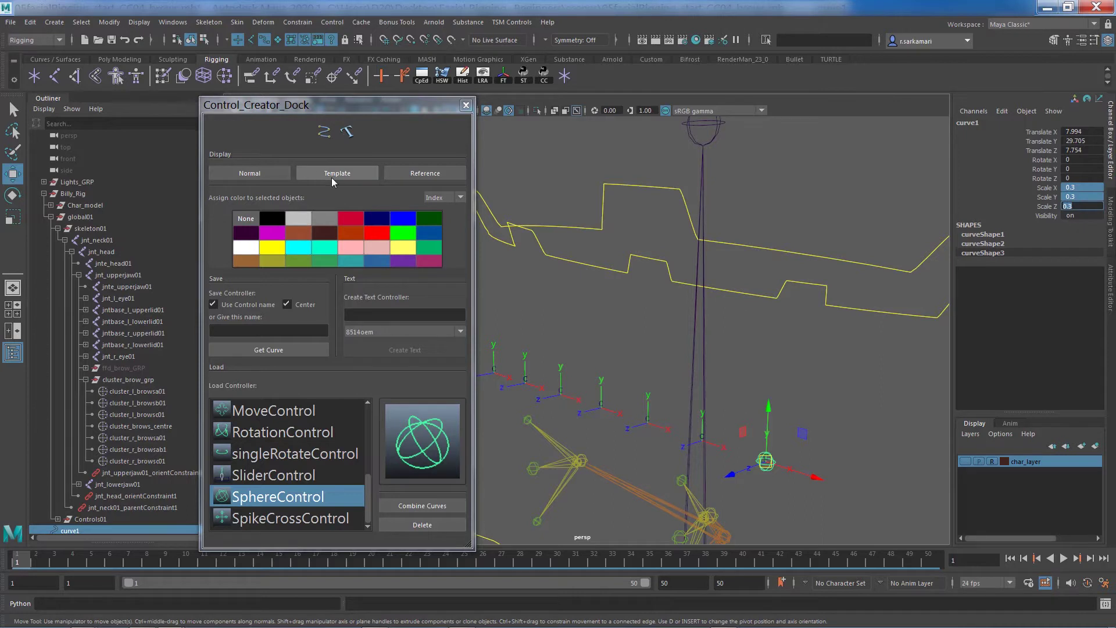
left_click(466, 105)
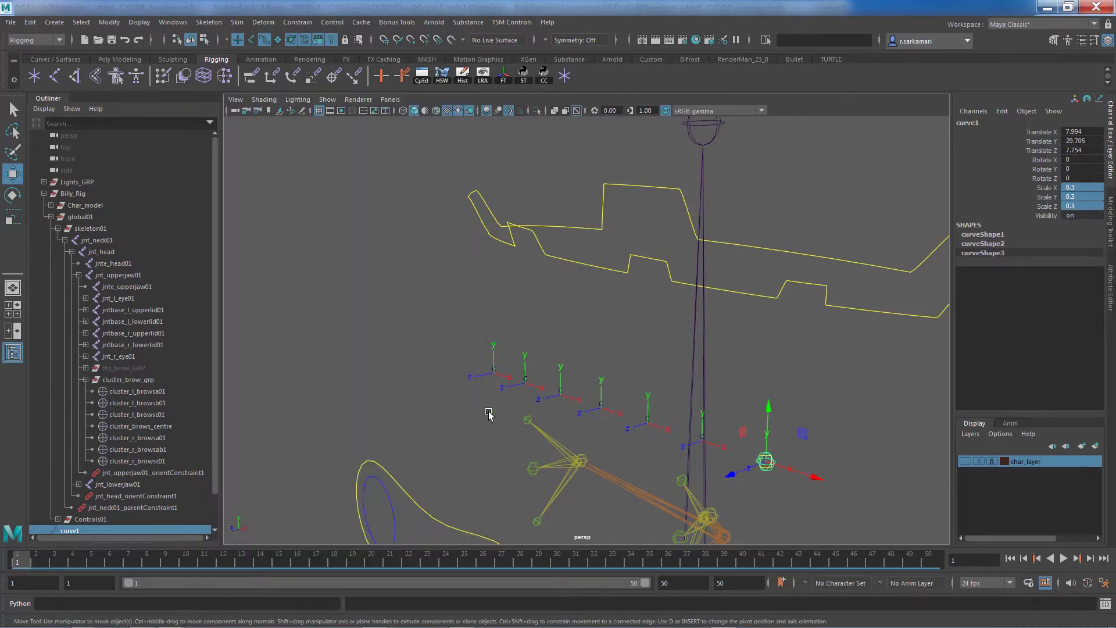
Duplicate the sphere control and snap the copy onto the middle left brow cluster, cluster_l_browsb01
middle_click_drag(472, 459, 450, 391, "alt")
left_click_drag(449, 389, 469, 392, "alt")
middle_click_drag(668, 389, 666, 370, "alt")
scroll(211, 459, "down", 1)
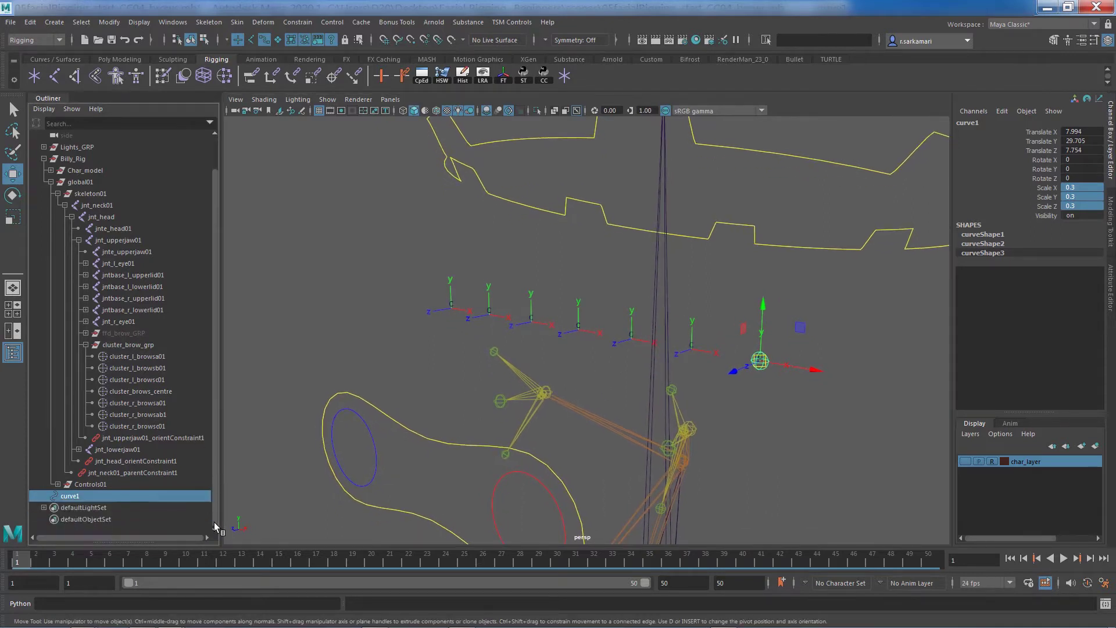
key("ctrl+d")
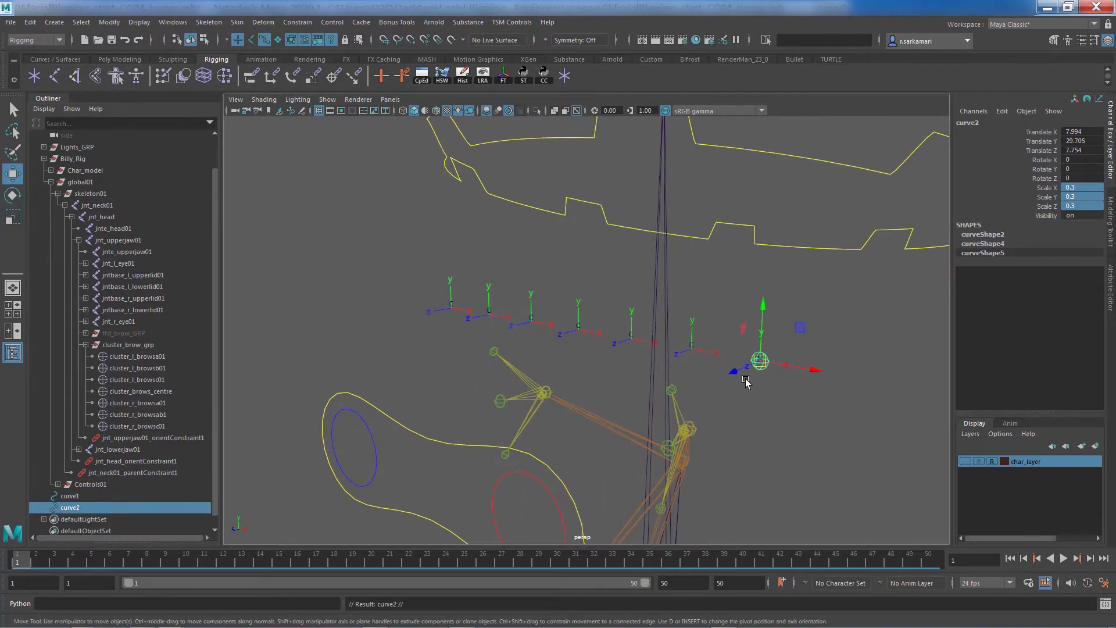
key("v")
left_click_drag(760, 361, 680, 349)
Duplicate the sphere control again and snap the copy onto the inner left brow cluster, cluster_l_browsa01
key("ctrl+d")
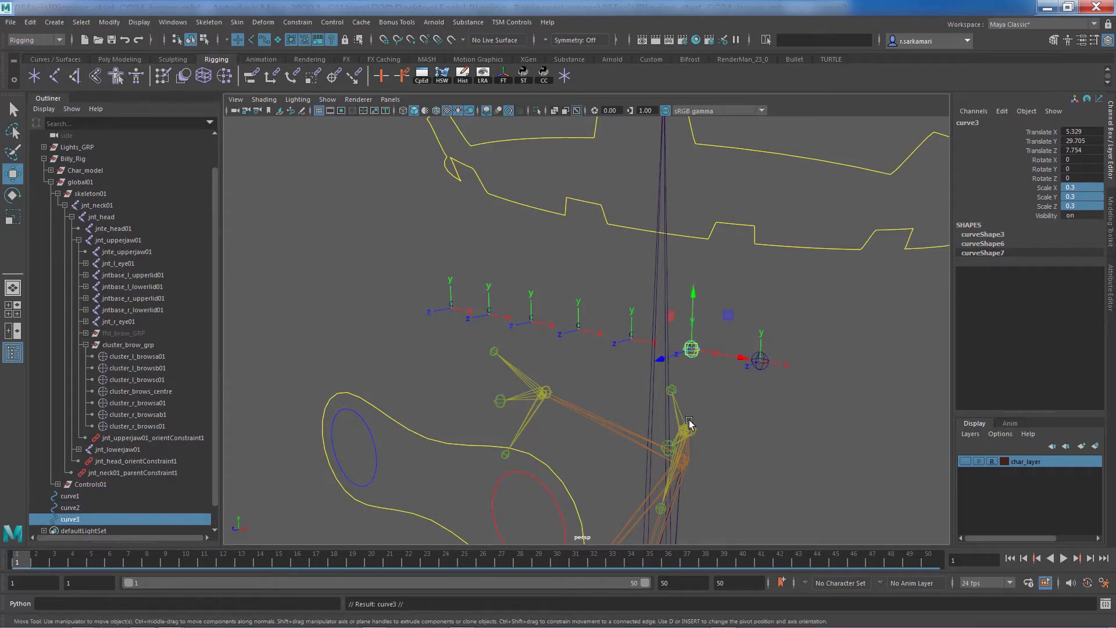
key("v")
left_click_drag(691, 349, 632, 342)
Add another duplicate of the sphere control, snapped onto the centre brow cluster, cluster_brows_centre
key("ctrl+d")
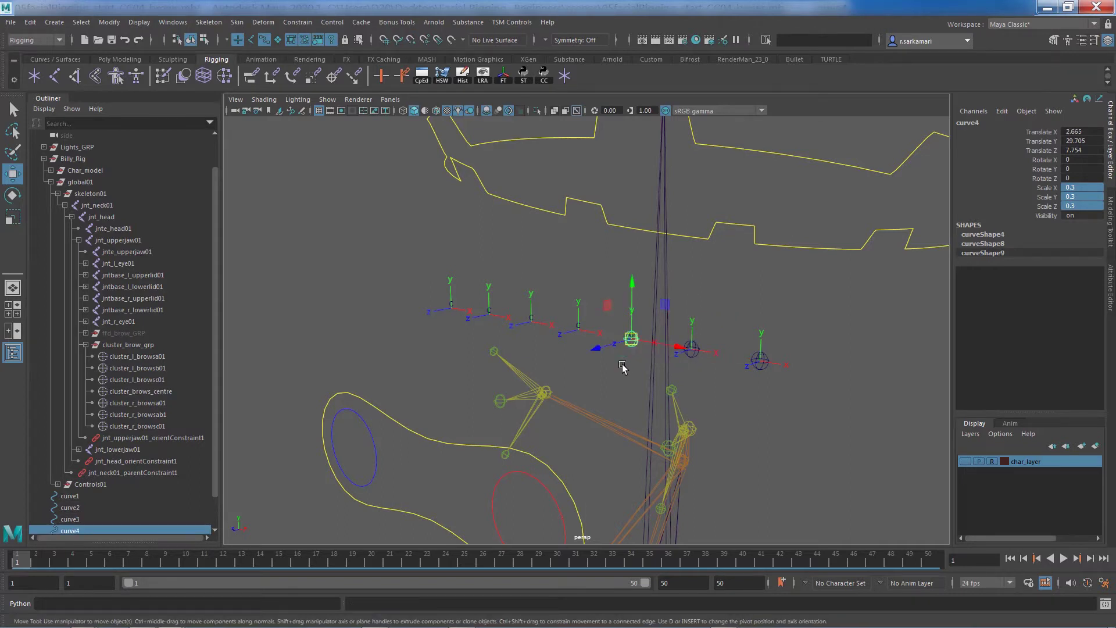
key("v")
middle_click_drag(583, 337, 584, 333)
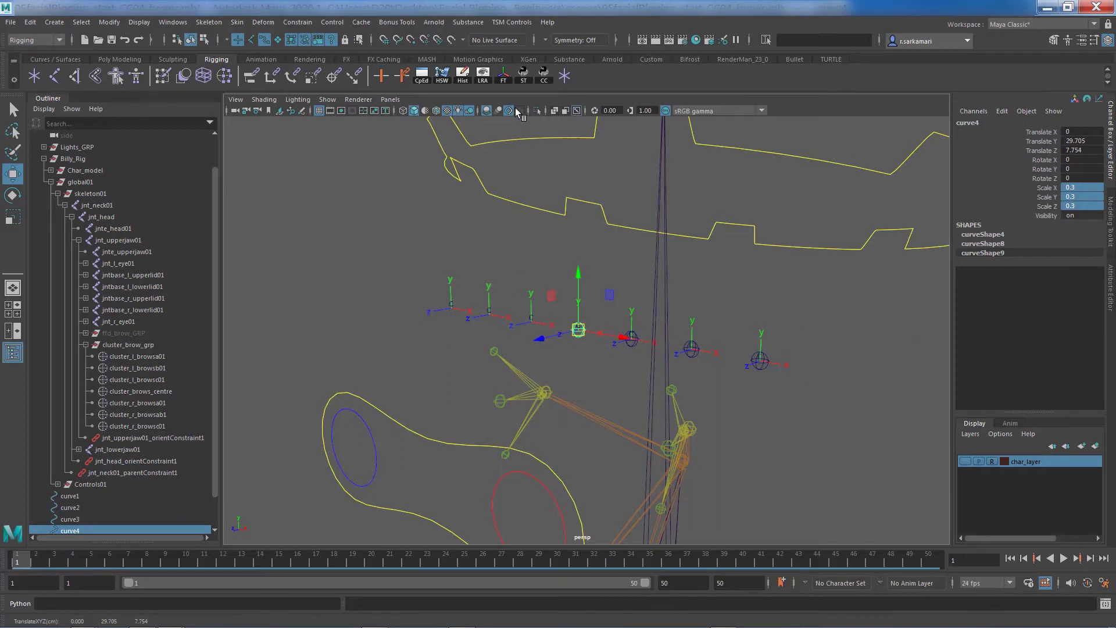
Open the Control Creator dock and colour the centre brow sphere control yellow
left_click(544, 75)
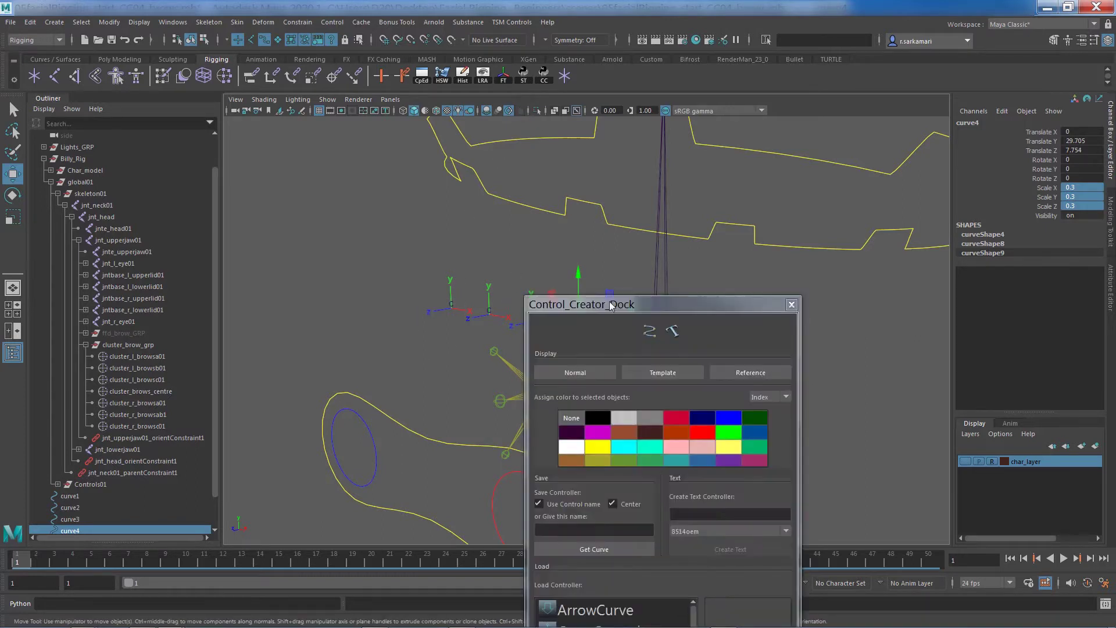
left_click_drag(610, 306, 255, 113)
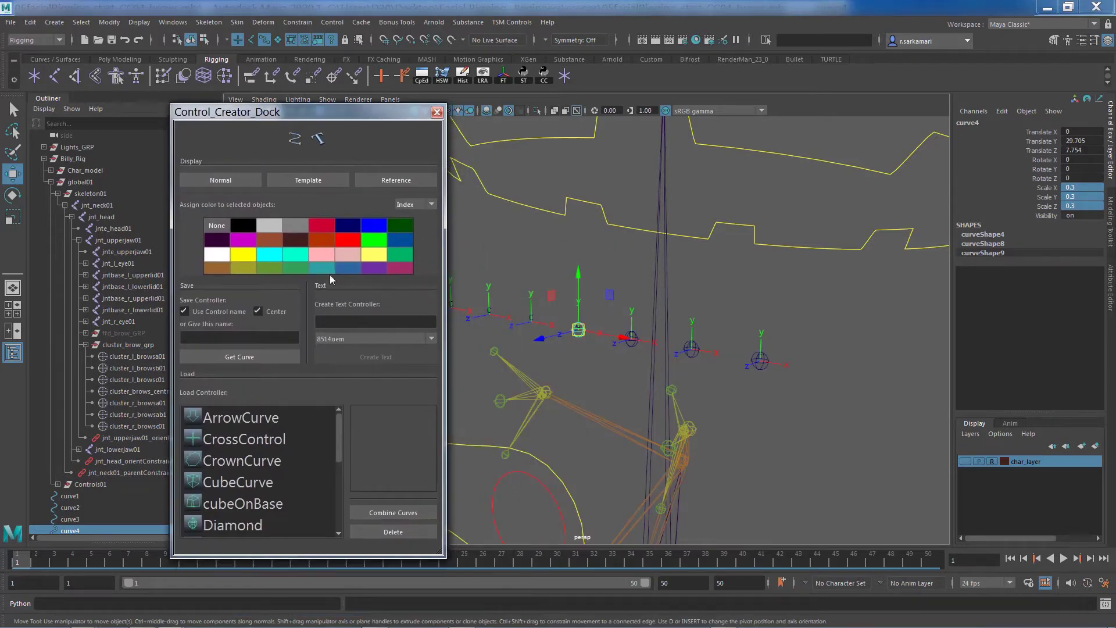
left_click(242, 257)
left_click(600, 371)
Colour the three left brow sphere controls red
left_click(631, 343)
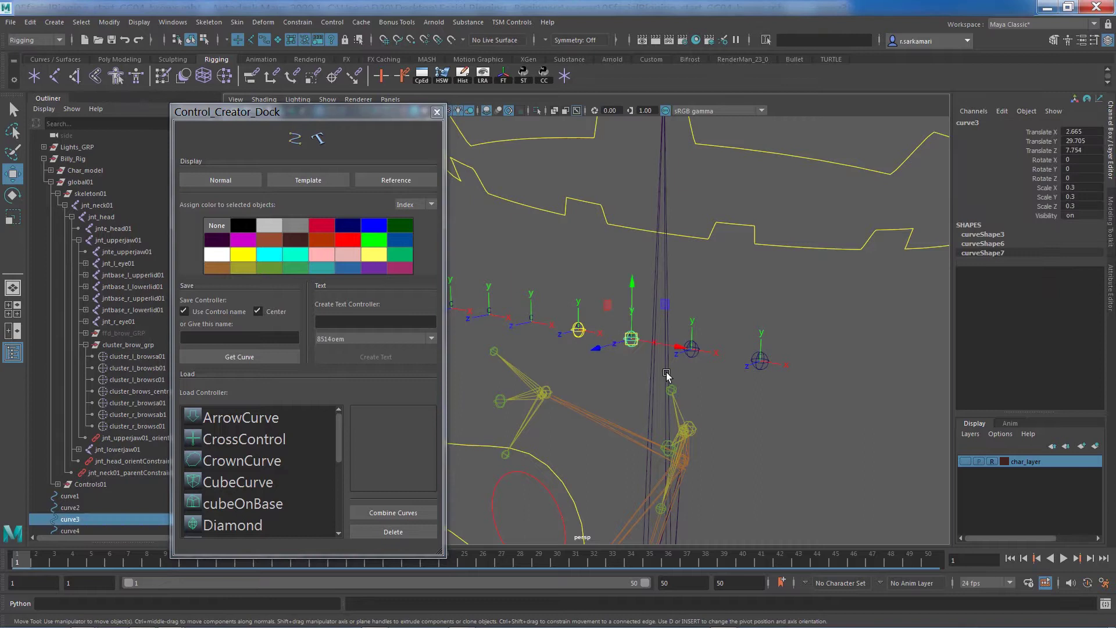
left_click(693, 351, "shift")
left_click(760, 361, "shift")
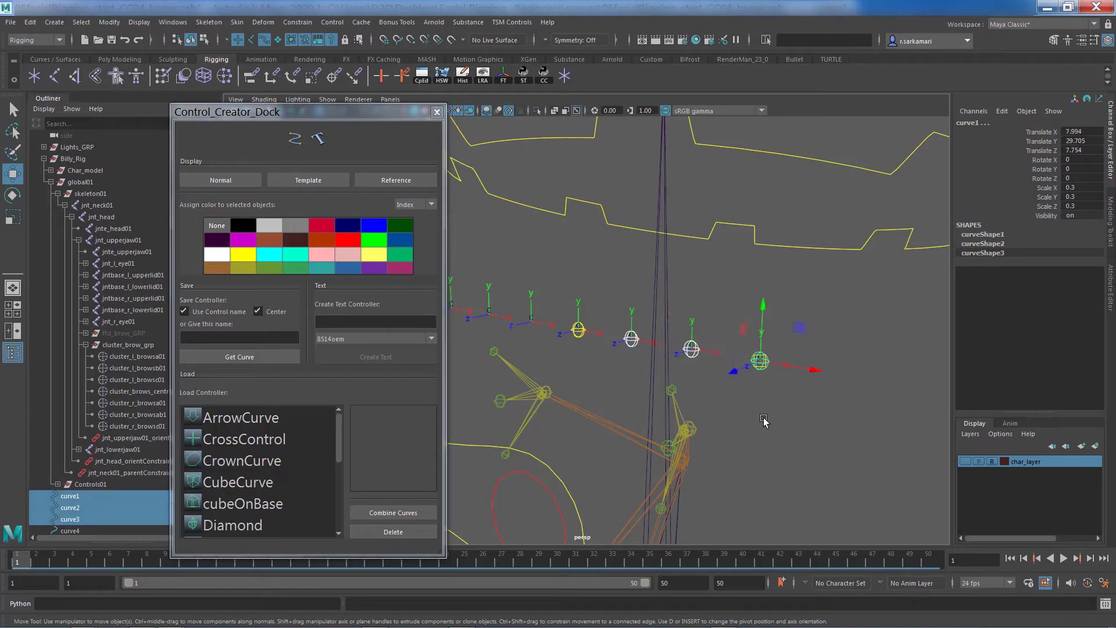
left_click(344, 237)
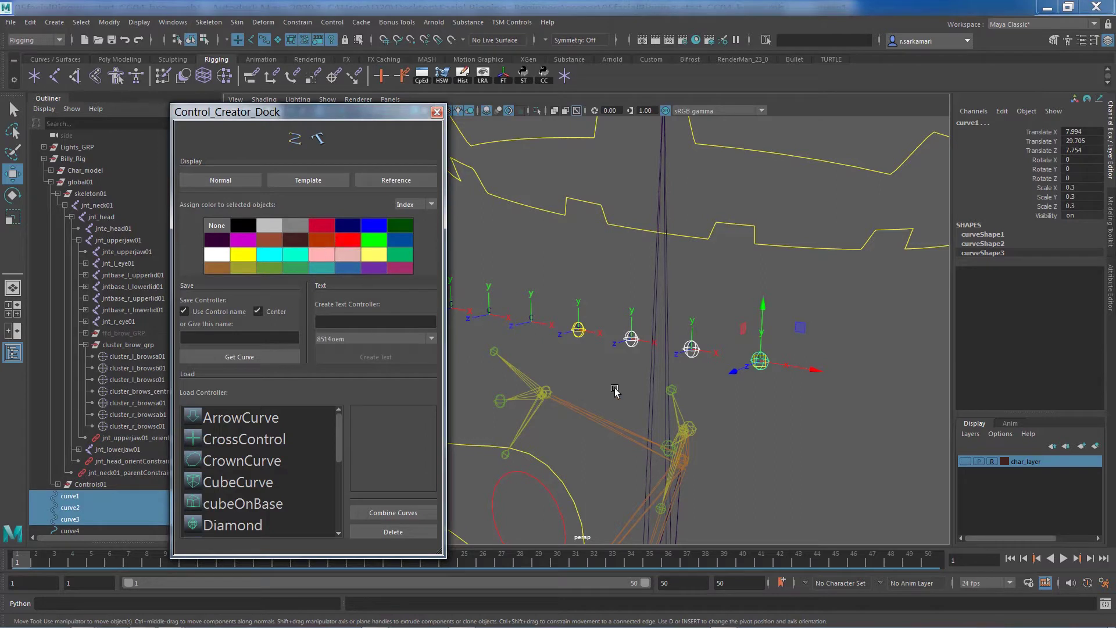
left_click(622, 415)
Freeze the transformations of all four brow sphere controls and close the Control Creator dock
left_click(579, 336)
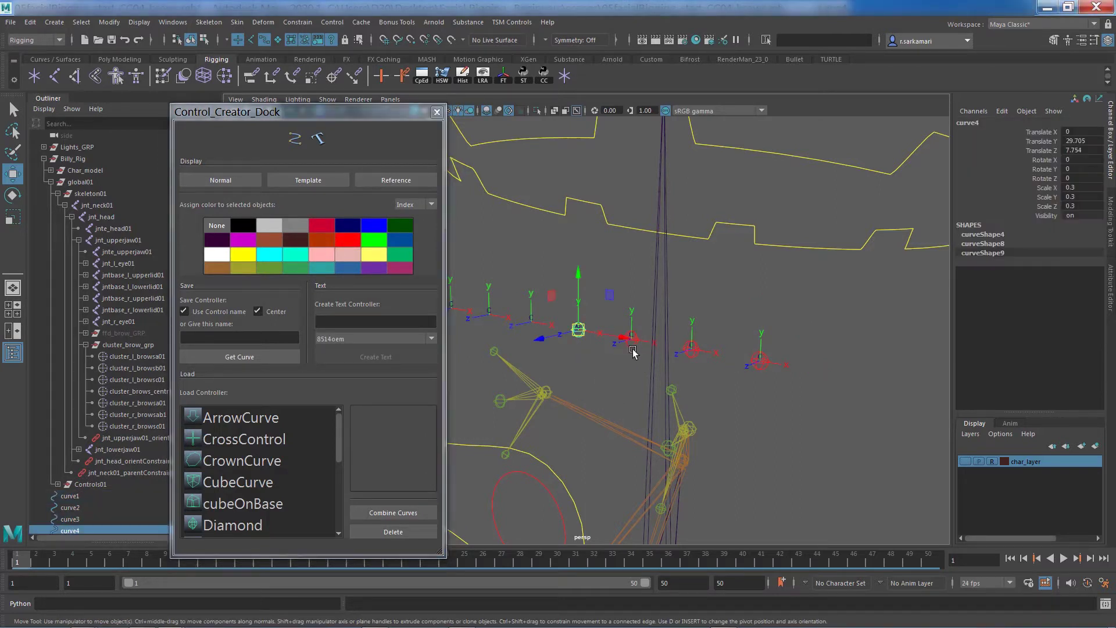
left_click(631, 340, "shift")
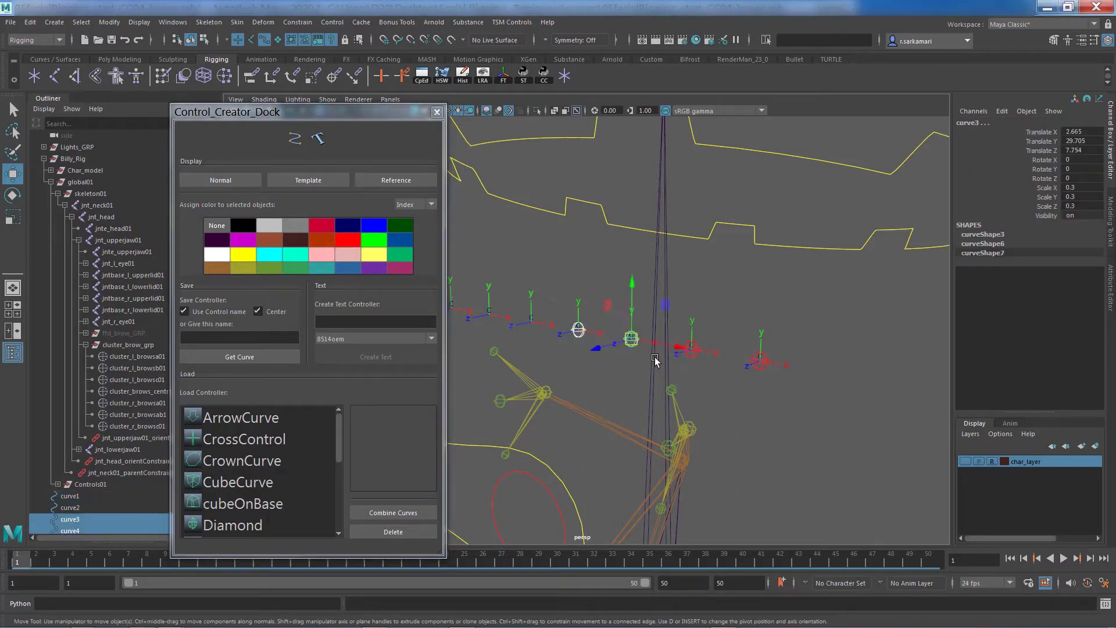
left_click(691, 348, "shift")
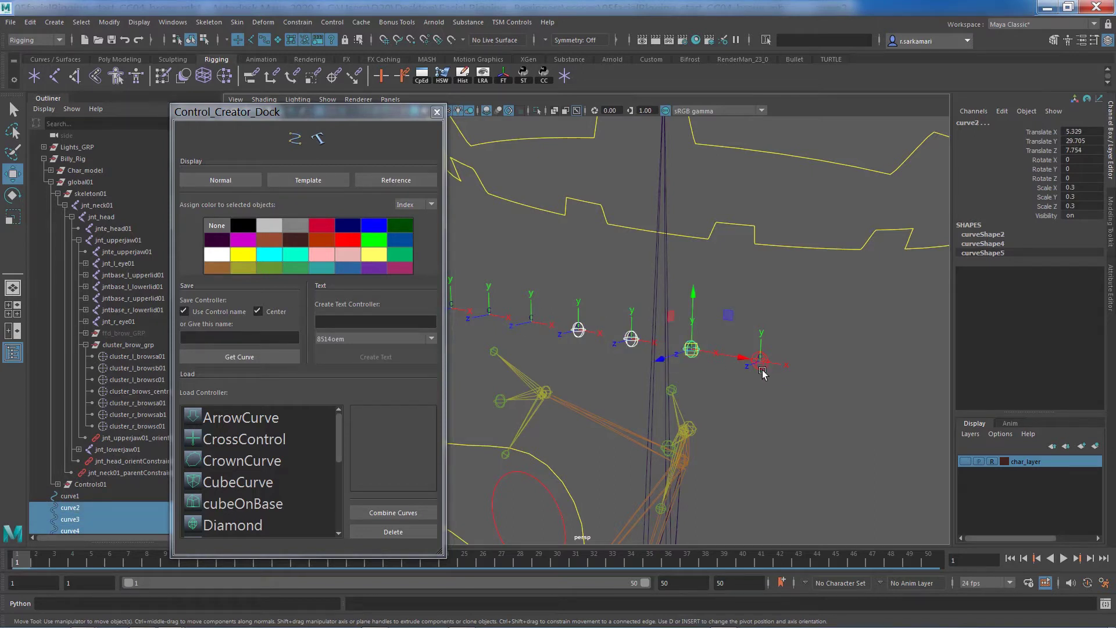
left_click(761, 362, "shift")
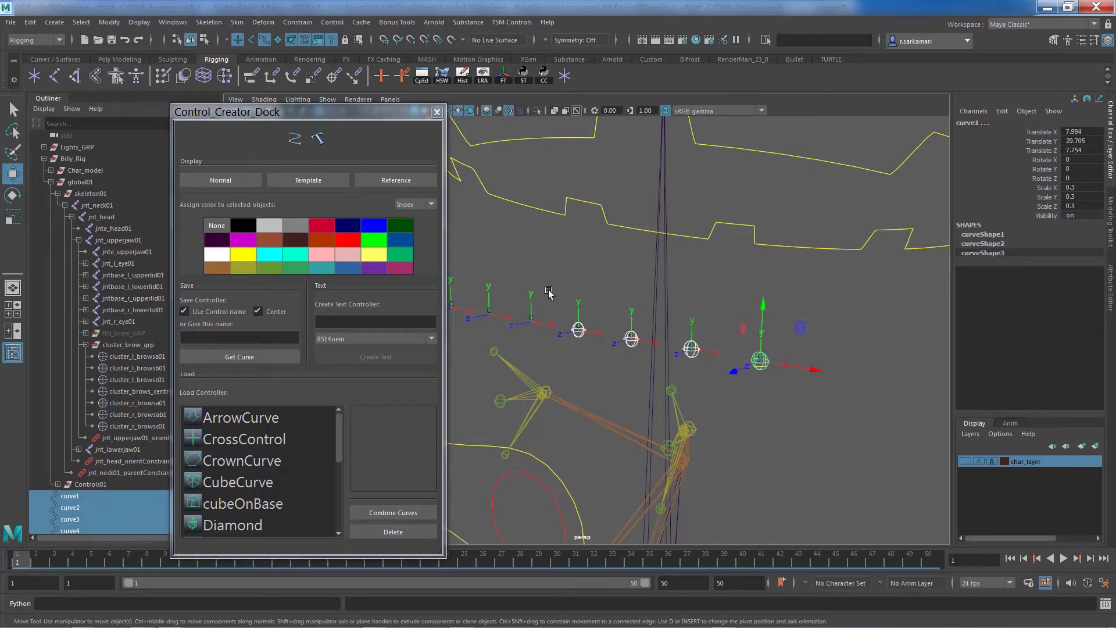
left_click(504, 76)
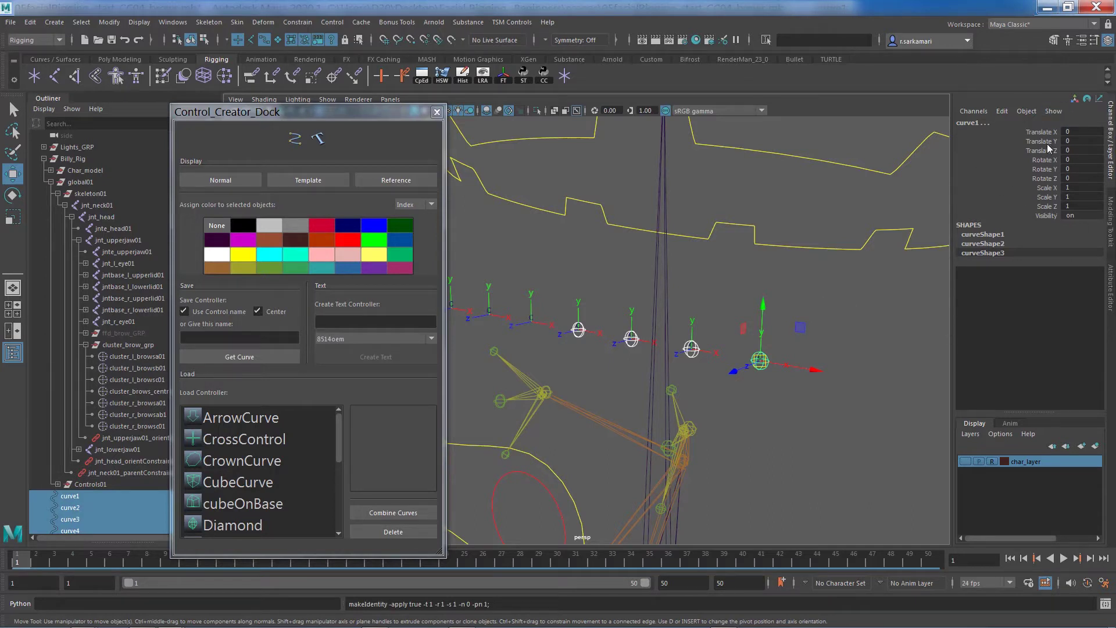
left_click_drag(310, 113, 343, 114)
left_click(469, 110)
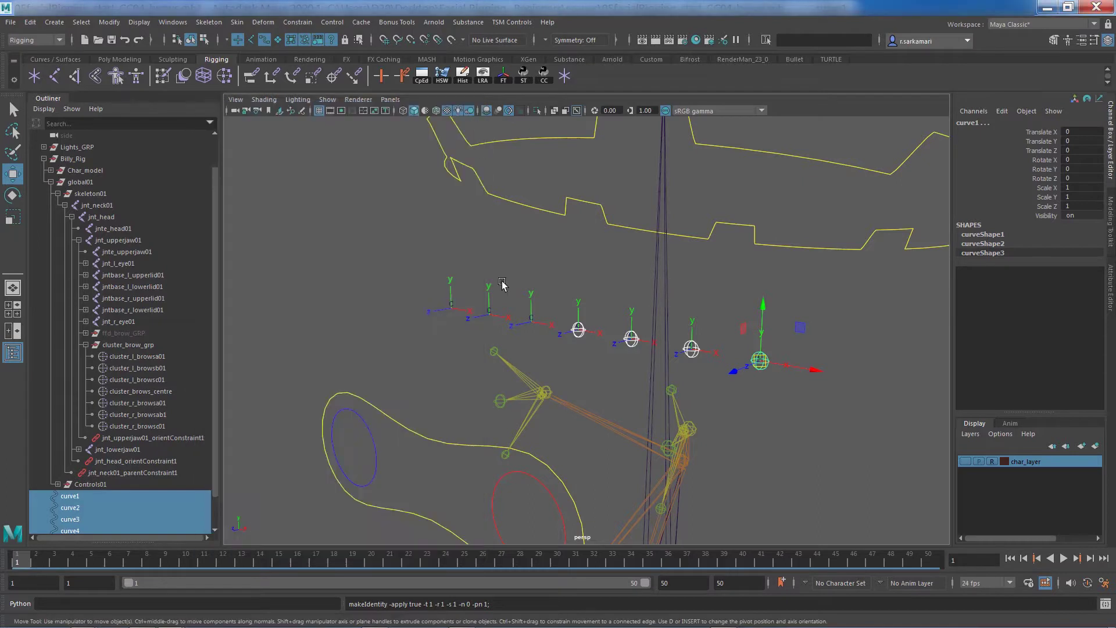
Rename the inner left brow control, curve3, to CTRL_l_browsa01, reusing the name of cluster_l_browsa01
left_click_drag(129, 415, 131, 427)
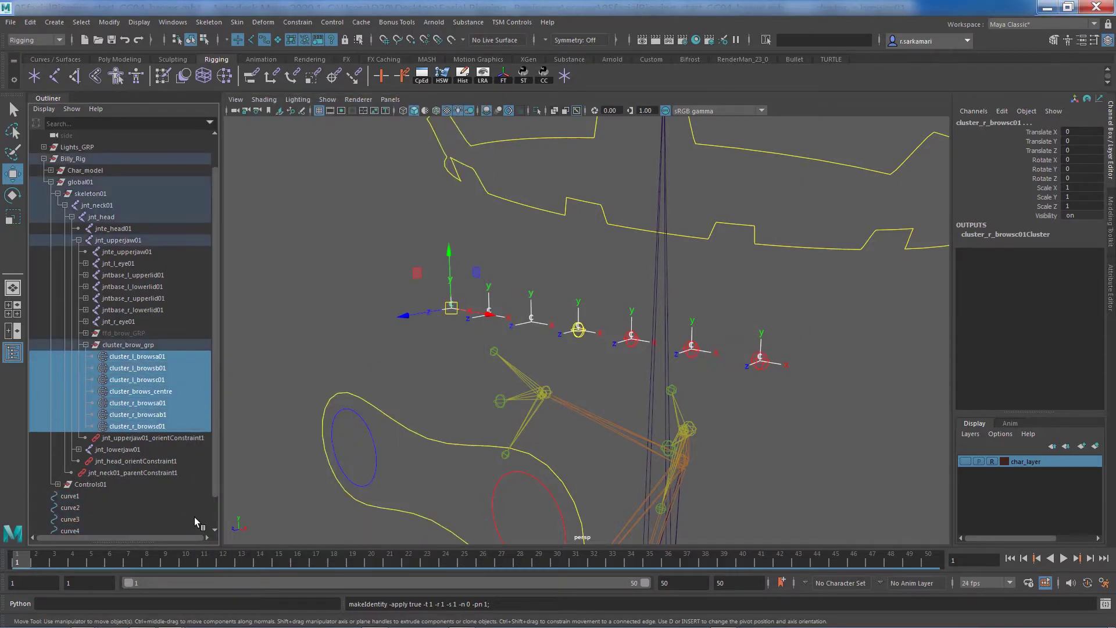
left_click_drag(213, 493, 215, 523)
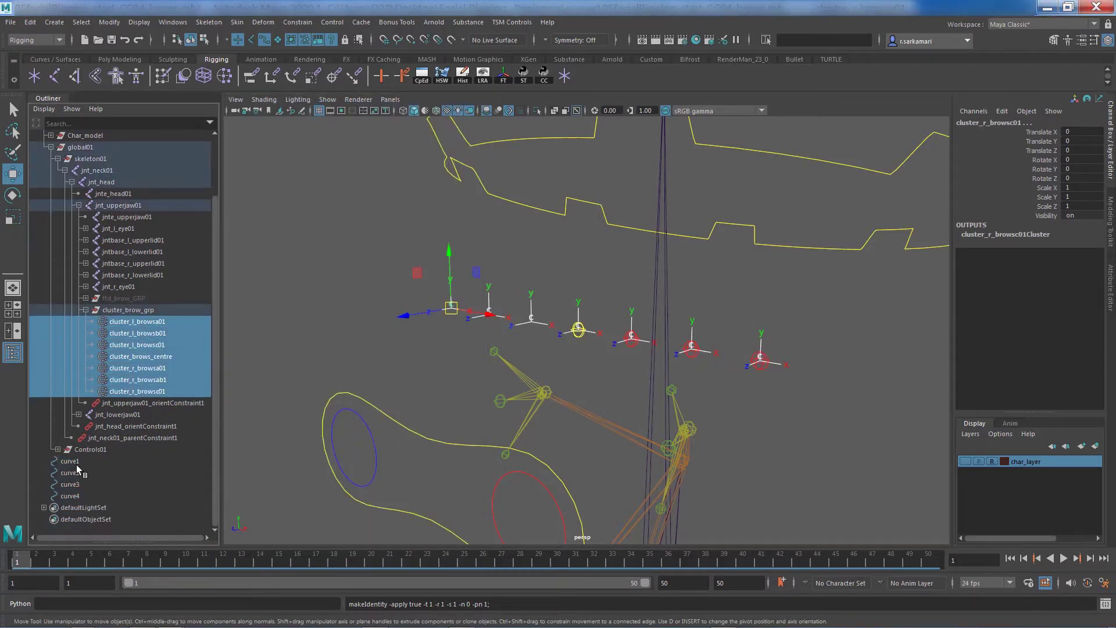
left_click(735, 405)
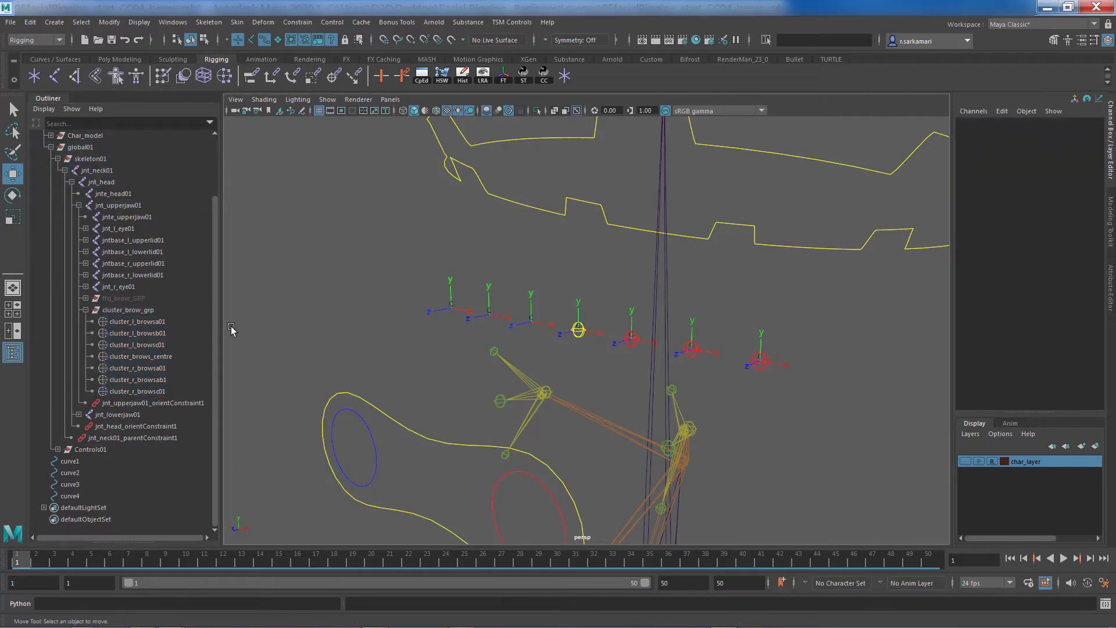
left_click(150, 322)
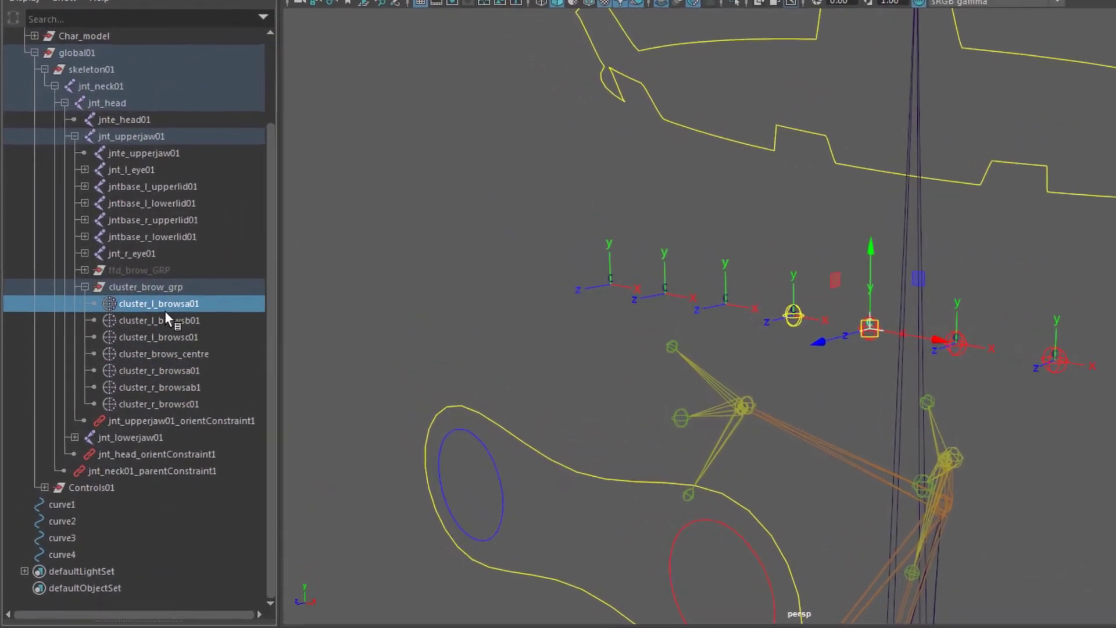
double_click(136, 303)
key("ctrl+c")
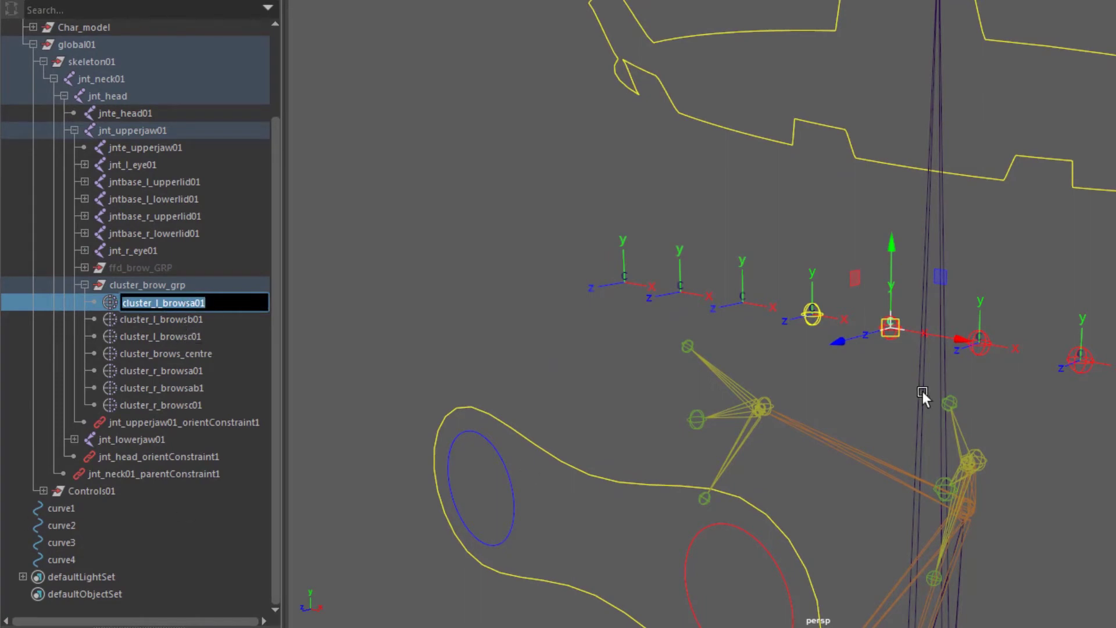
left_click(803, 337)
left_click(880, 337)
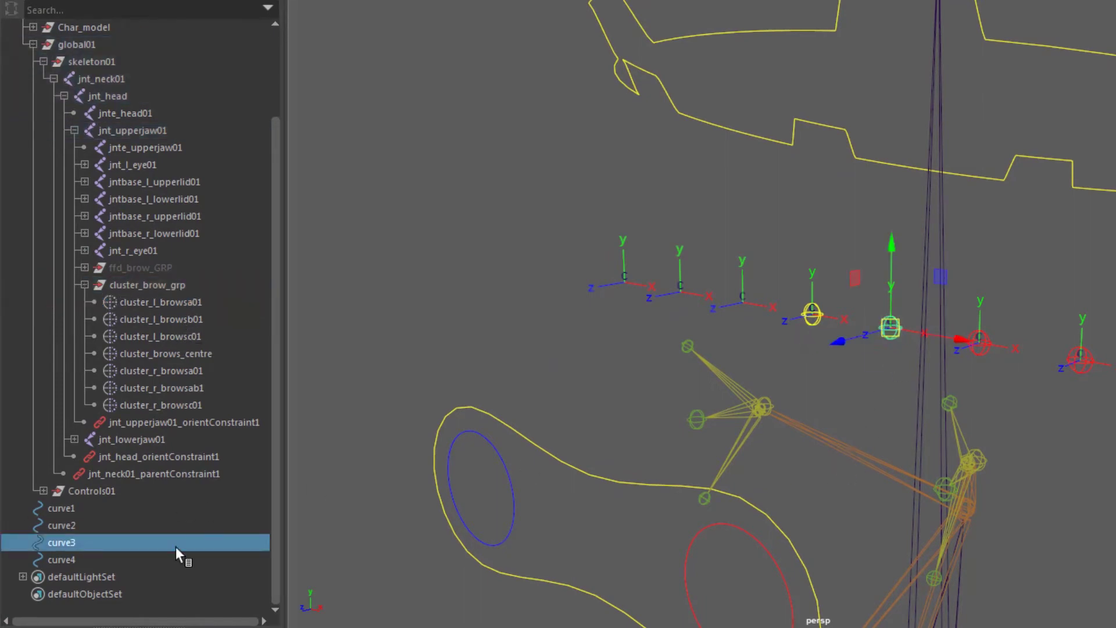
double_click(62, 545)
key("ctrl+v")
left_click_drag(80, 544, 16, 535)
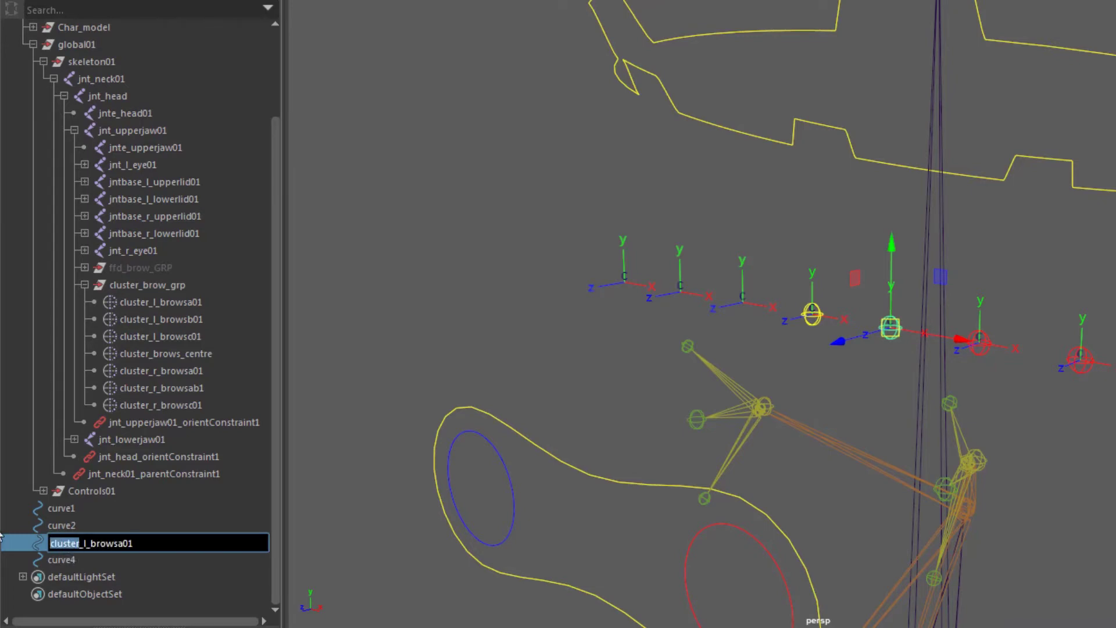
type("CTRL")
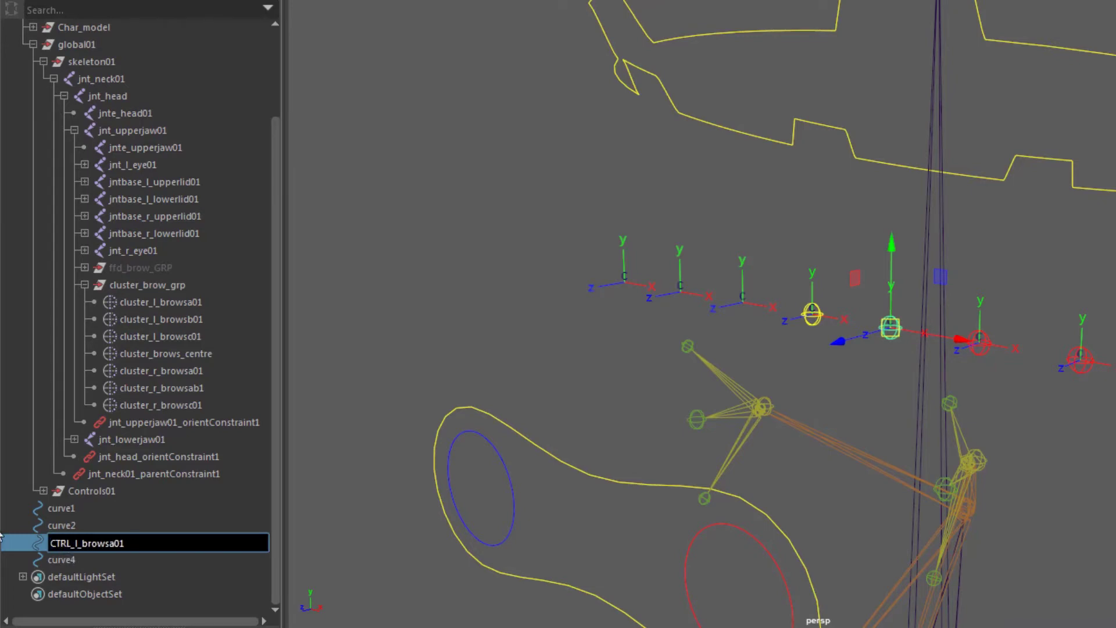
left_click_drag(162, 545, 35, 543)
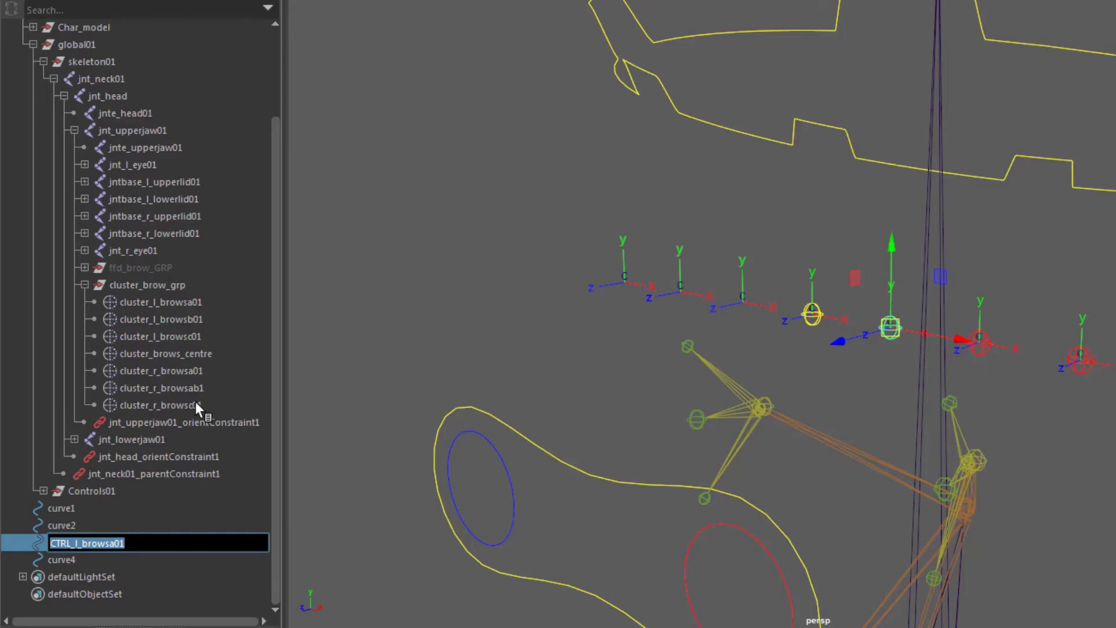
Rename the middle left brow control, curve2, to CTRL_l_browsb01, based on its cluster's name
left_click(174, 319)
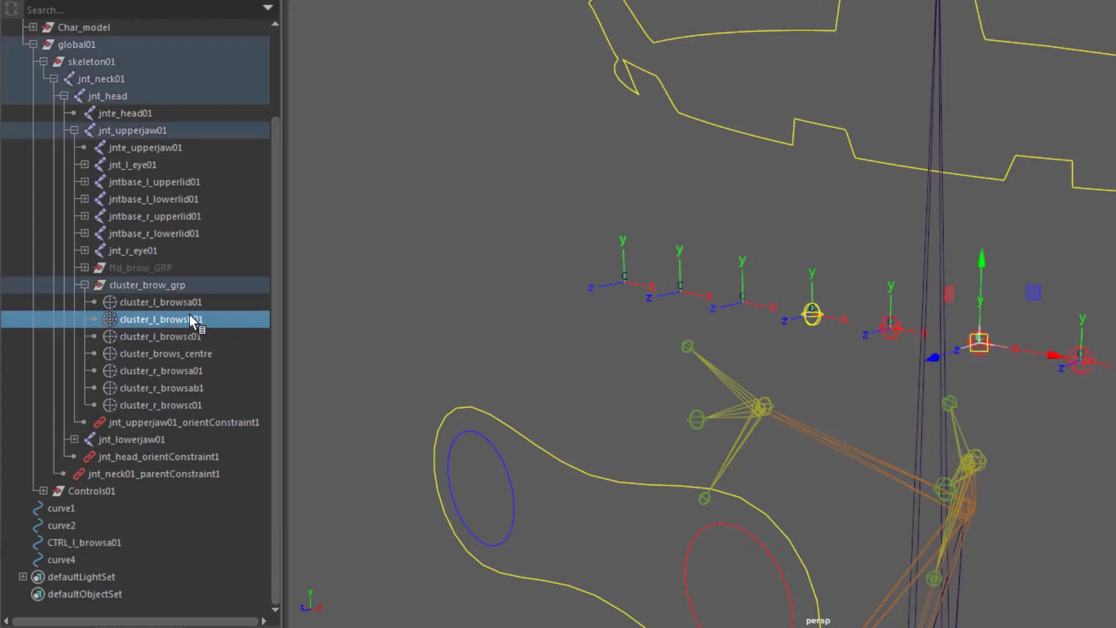
double_click(190, 317)
left_click(61, 524)
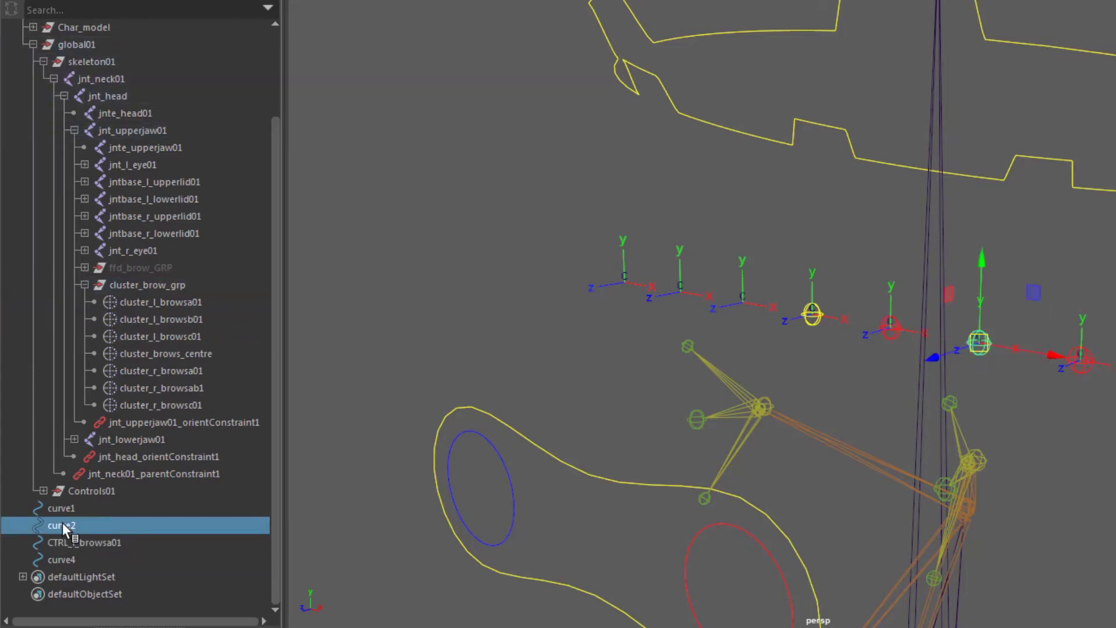
double_click(61, 523)
type("cluster_l_browsb01")
left_click_drag(81, 527, 50, 527)
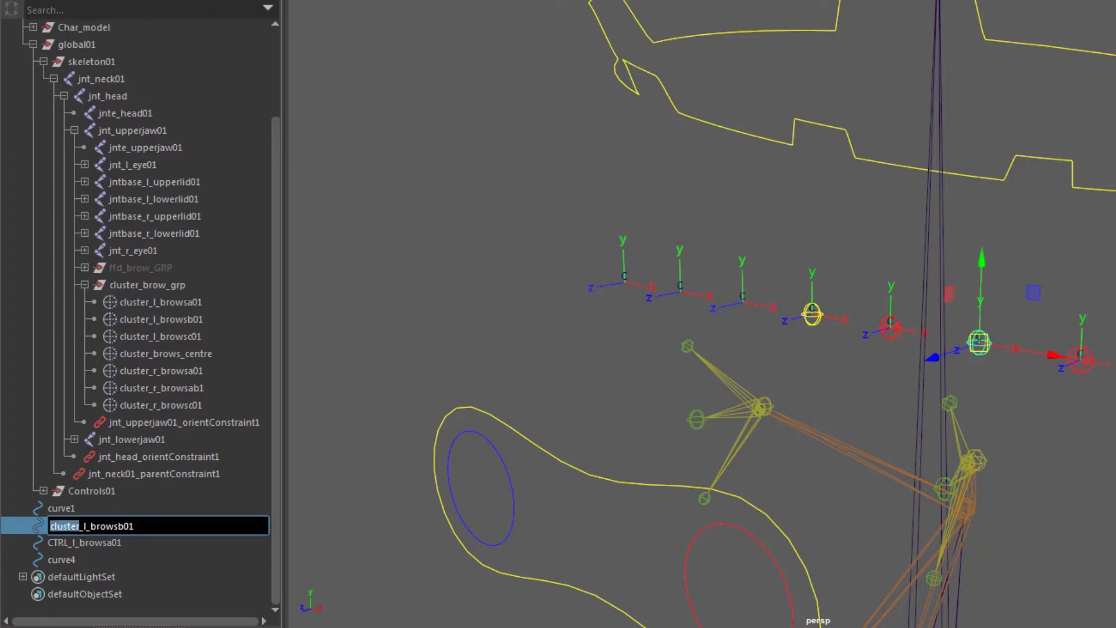
type("CTRL")
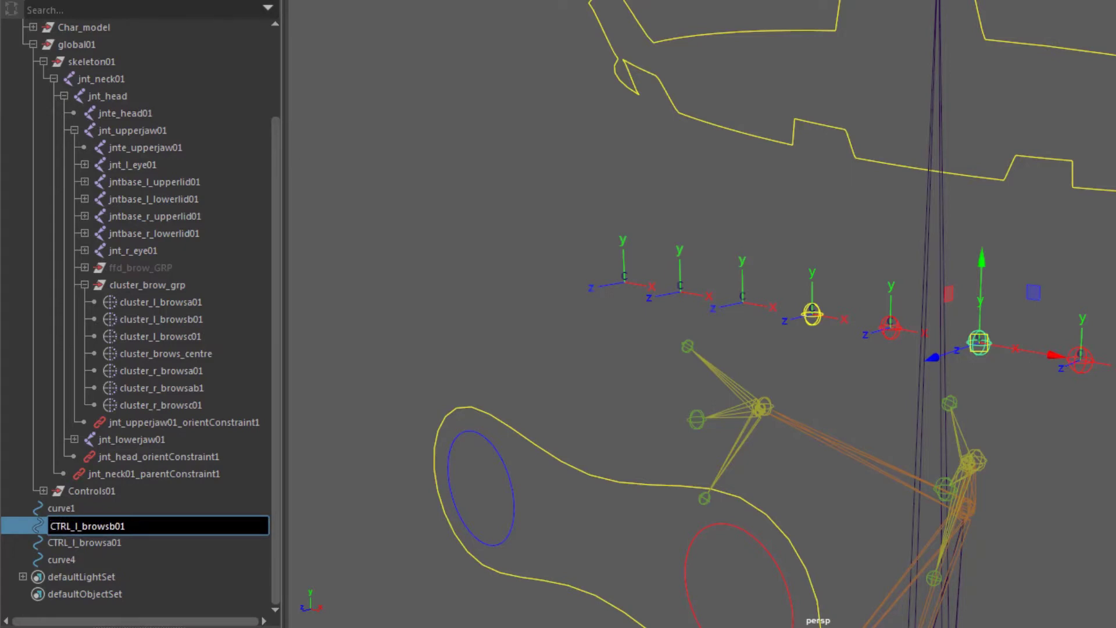
key("Return")
Rename the outer left brow control, curve1, to CTRL_l_browsc01, based on its cluster's name
left_click(161, 337)
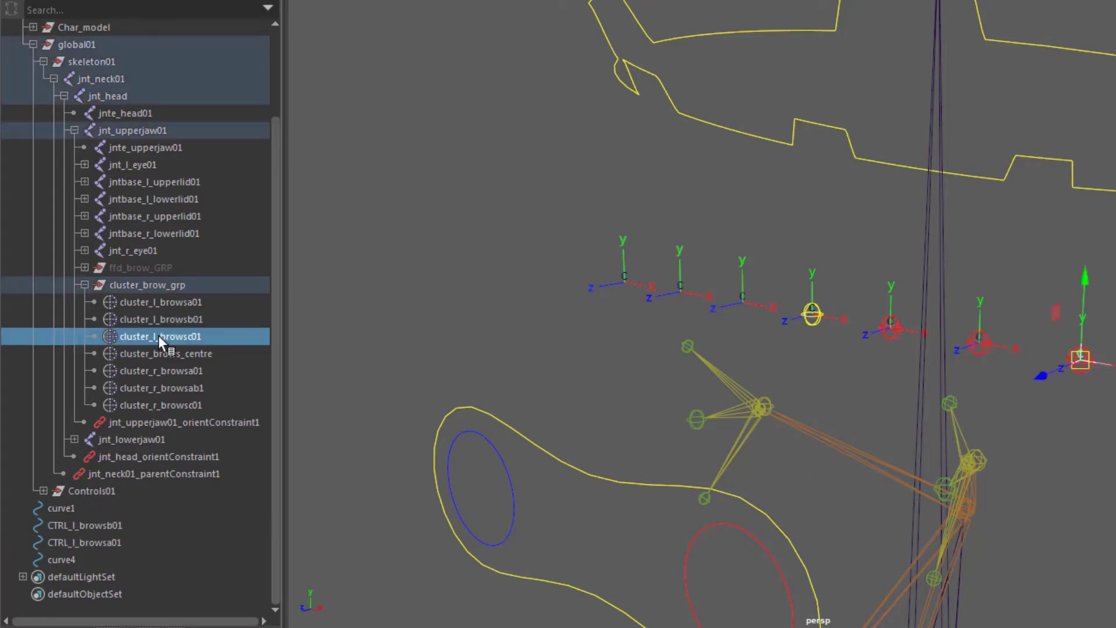
double_click(159, 336)
key("ctrl+c")
double_click(71, 510)
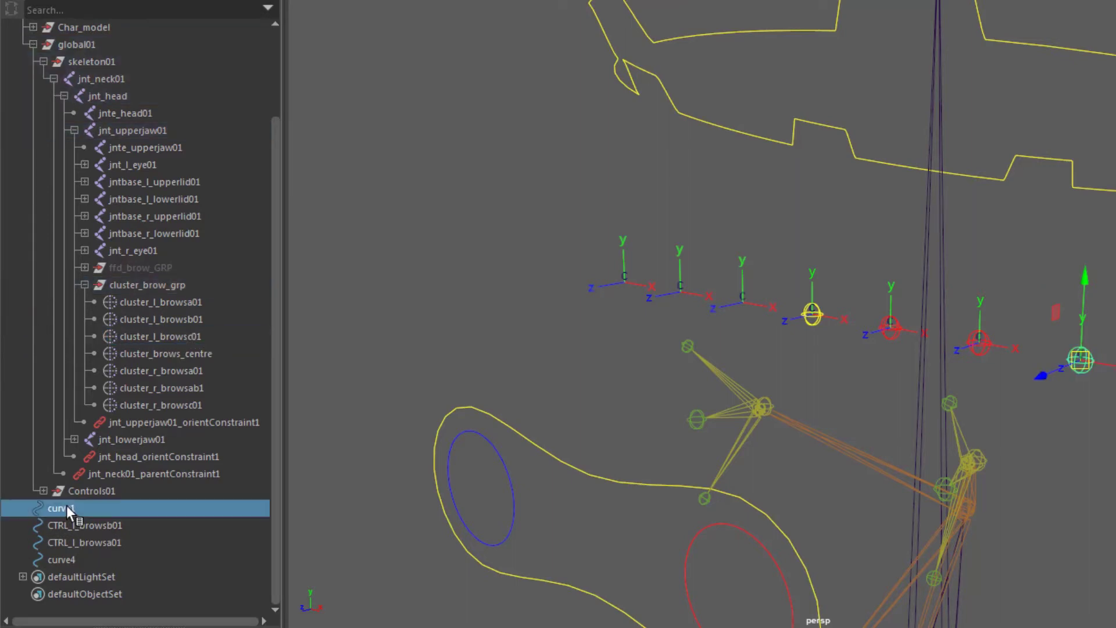
key("ctrl+v")
left_click_drag(78, 510, 48, 510)
type("CTRL")
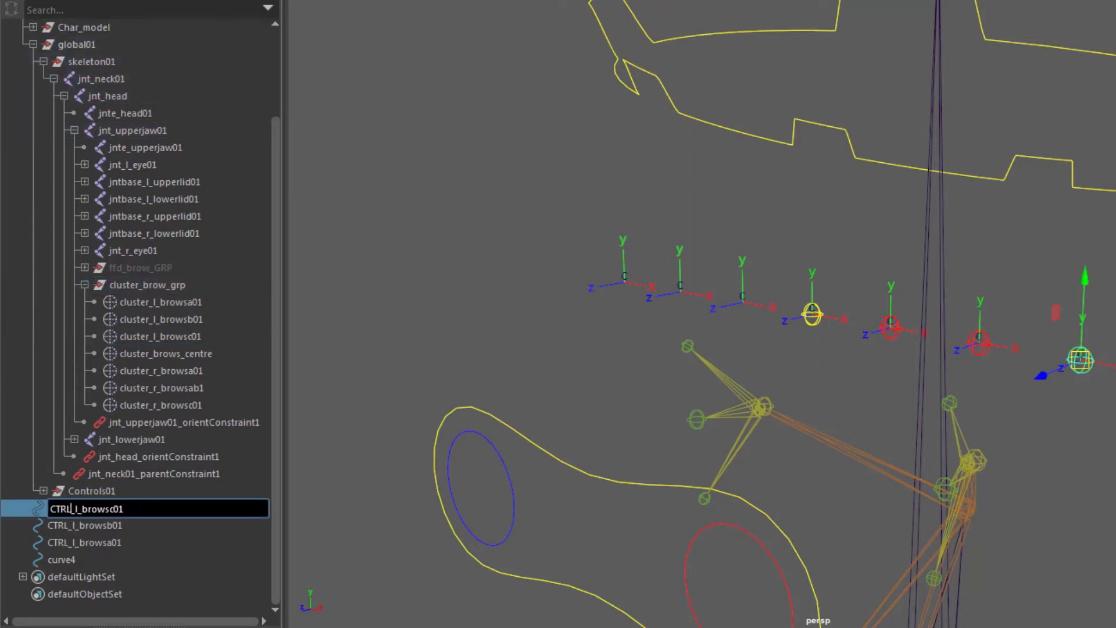
key("Return")
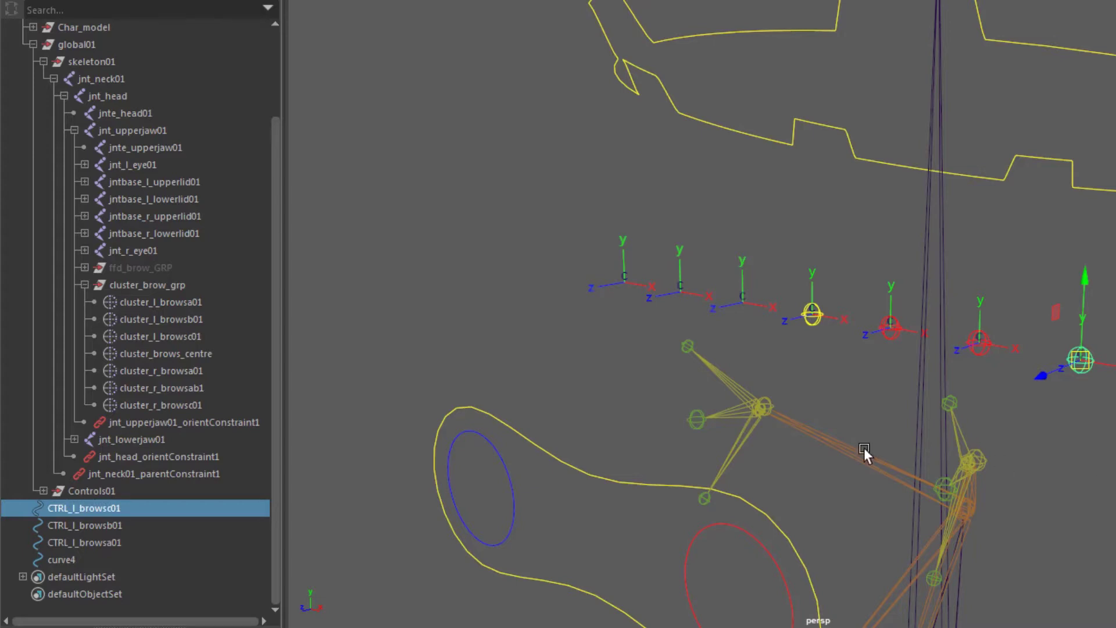
Rename the centre brow control, curve4, to CTRL_brows_centre01, based on its cluster's name
double_click(181, 355)
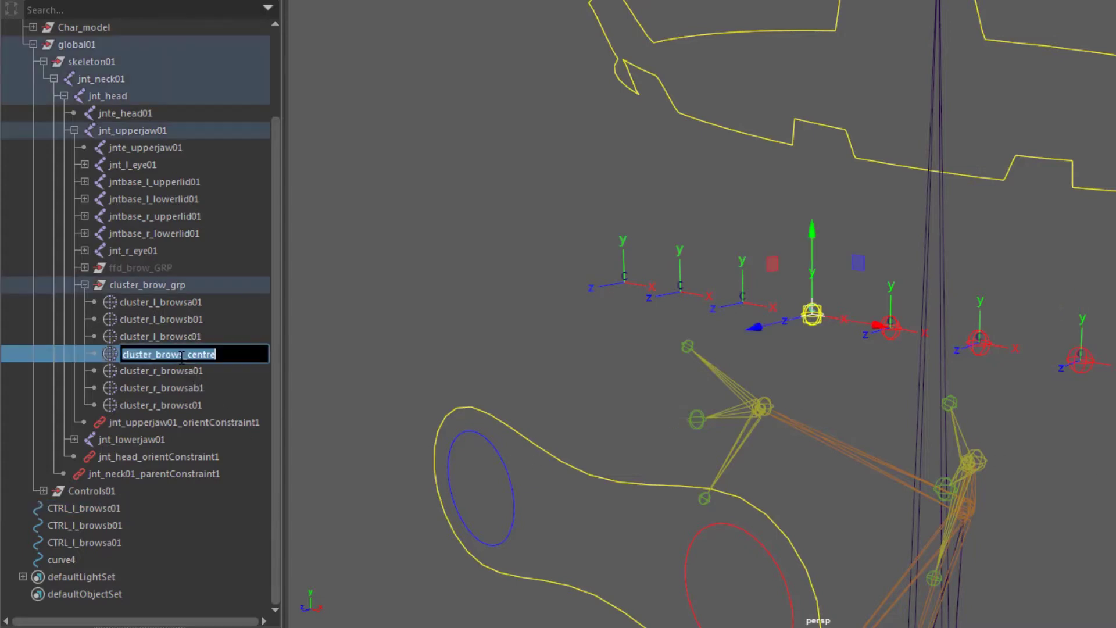
left_click(63, 561)
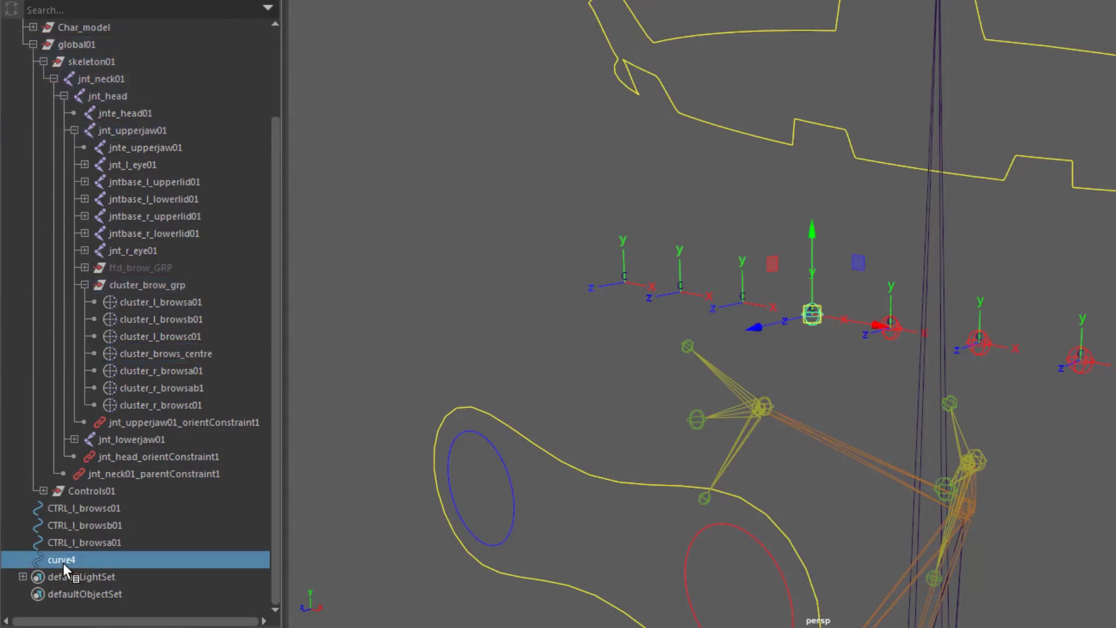
double_click(61, 562)
key("ctrl+v")
left_click_drag(77, 560, 13, 545)
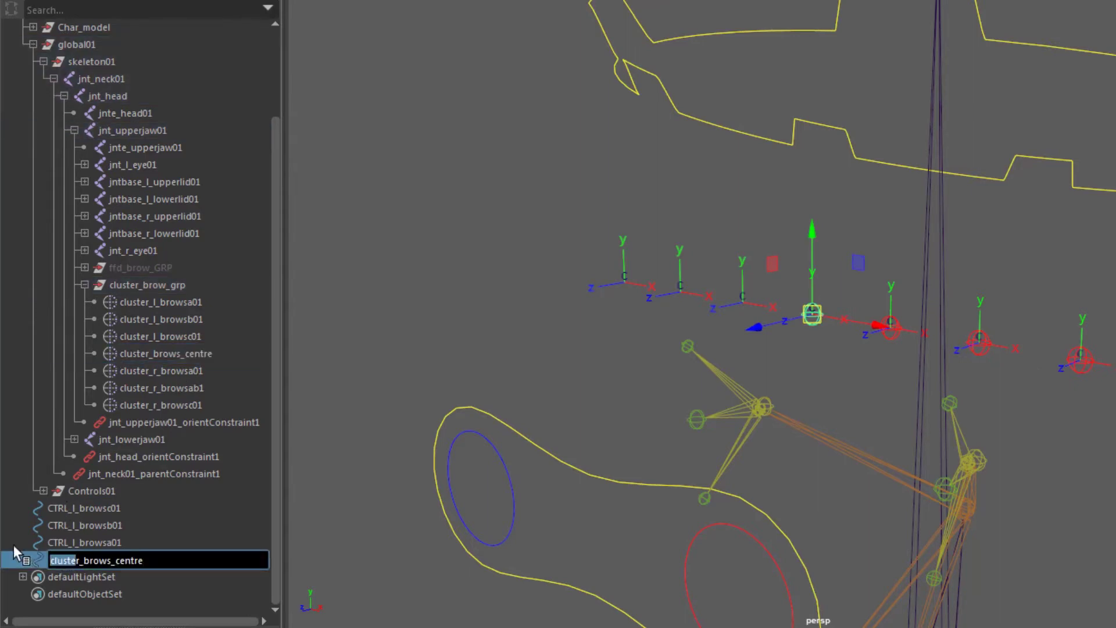
type("c")
key("BackSpace")
type("CTRL")
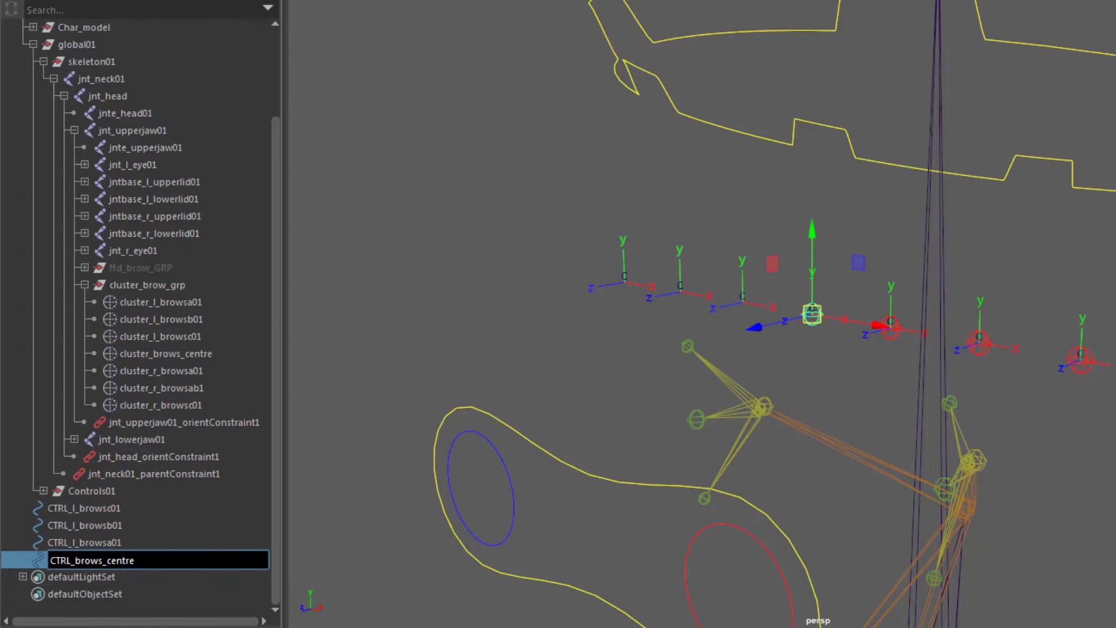
key("Return")
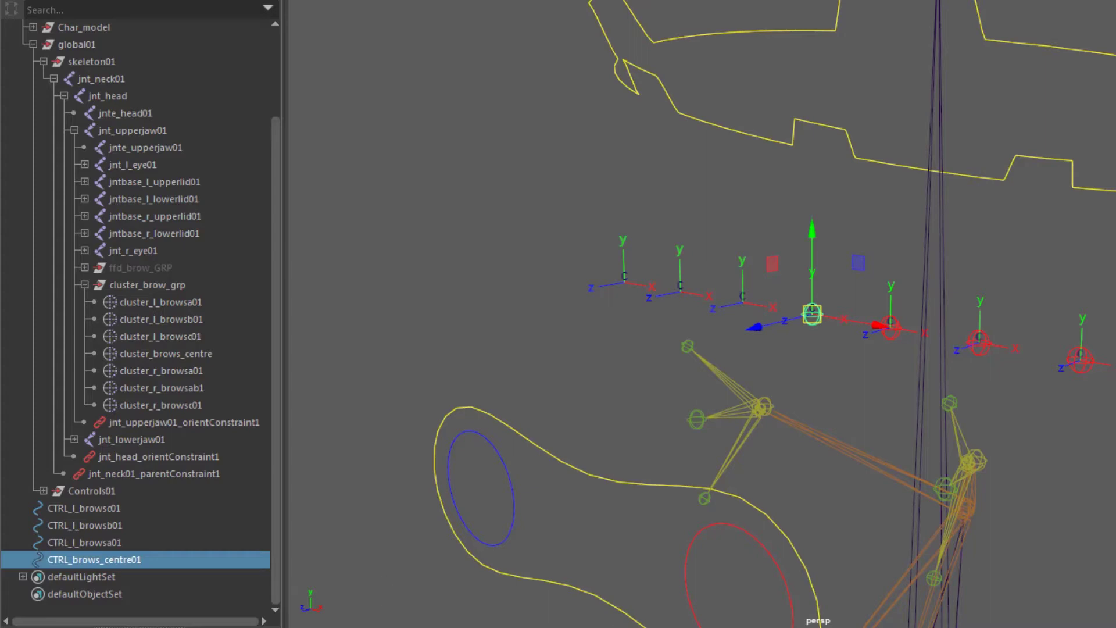
Select all four brow controls and turn on the visibility of char_layer
left_click_drag(1110, 395, 794, 293)
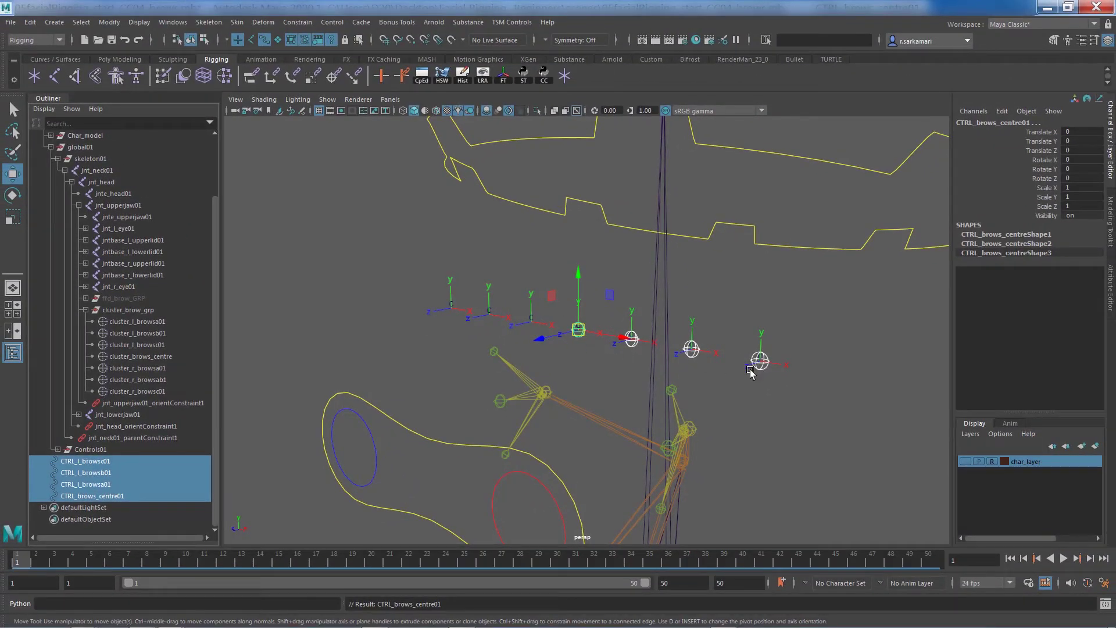
left_click(965, 461)
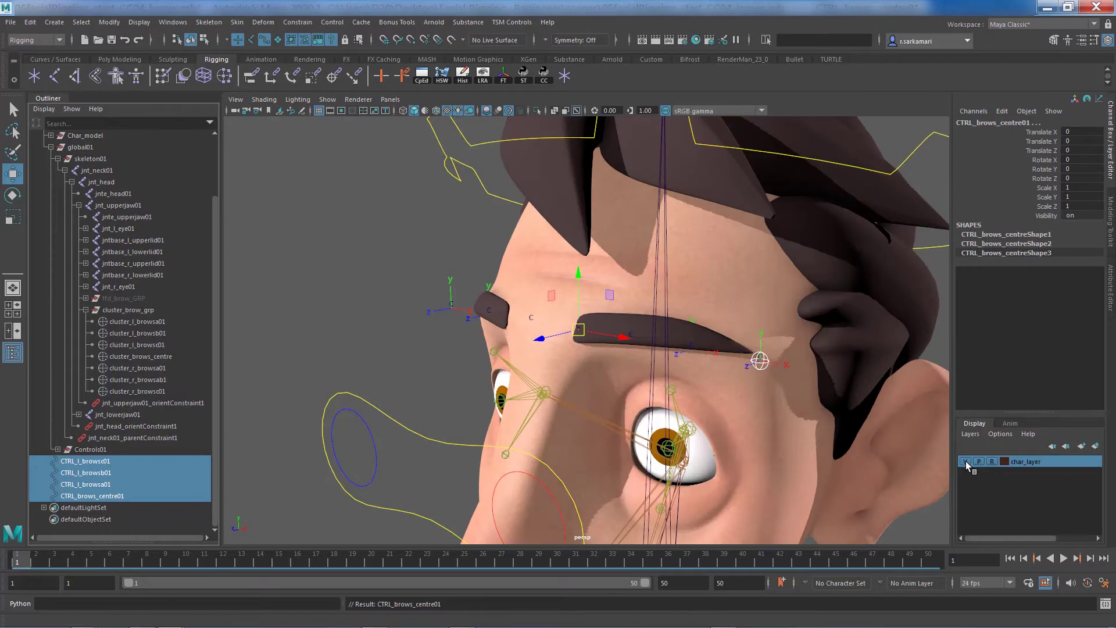
Select all CVs of the four brow controls with char_layer temporarily hidden, and move them forward in front of the face
left_click(965, 461)
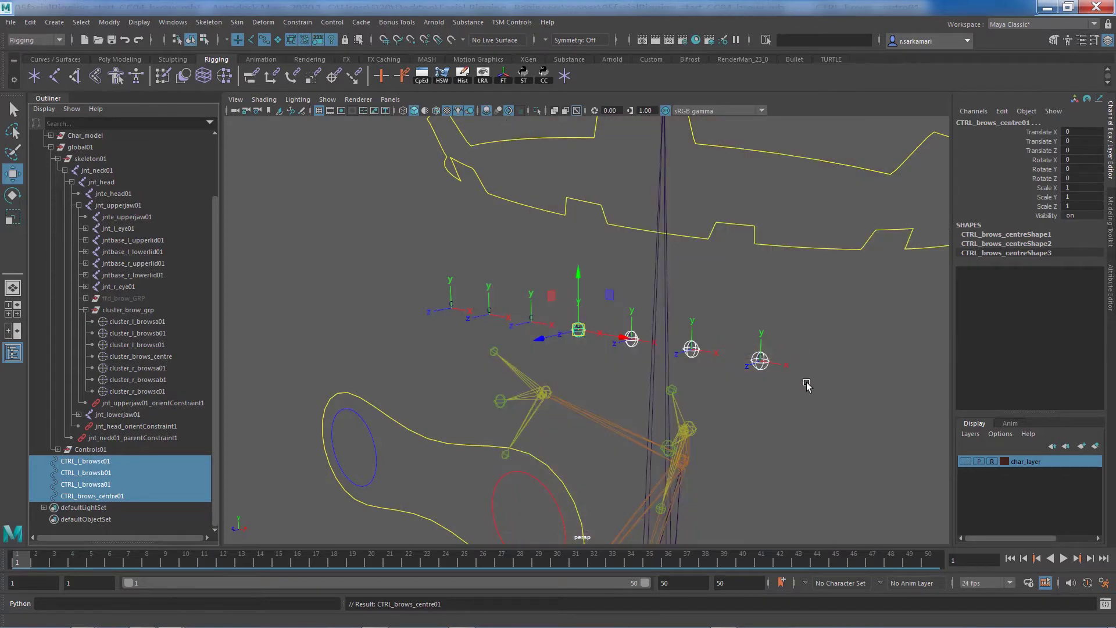
right_click_drag(789, 426, 721, 429, "alt")
left_click_drag(720, 429, 678, 411, "alt")
right_click_drag(677, 411, 737, 415, "alt")
left_click_drag(737, 416, 672, 418, "alt")
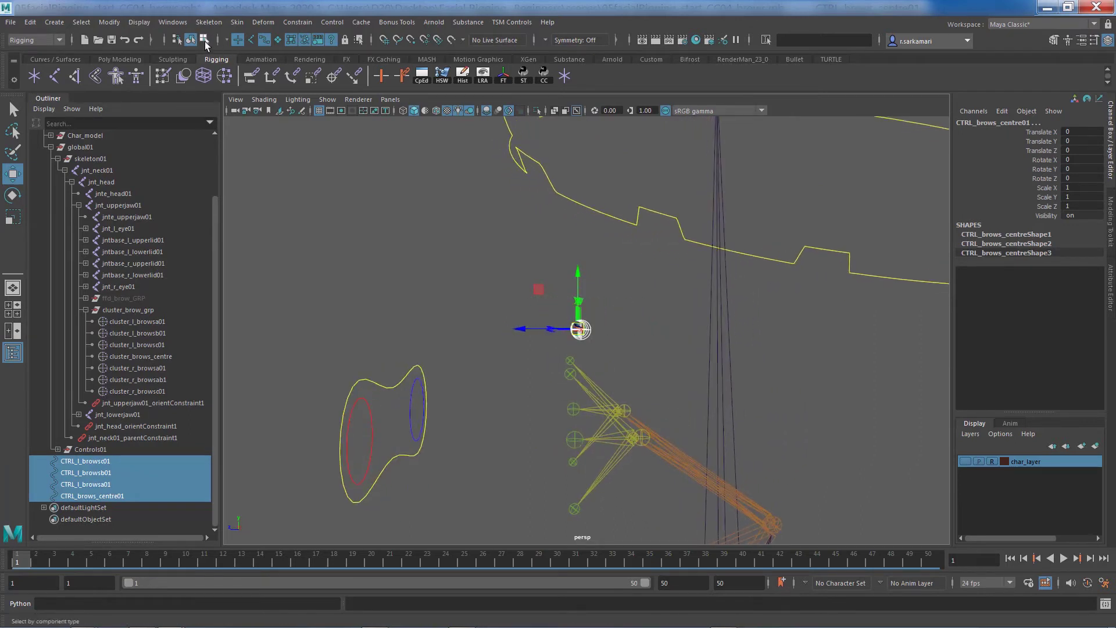
left_click(204, 41)
right_click_drag(578, 326, 541, 319)
left_click_drag(543, 302, 611, 358)
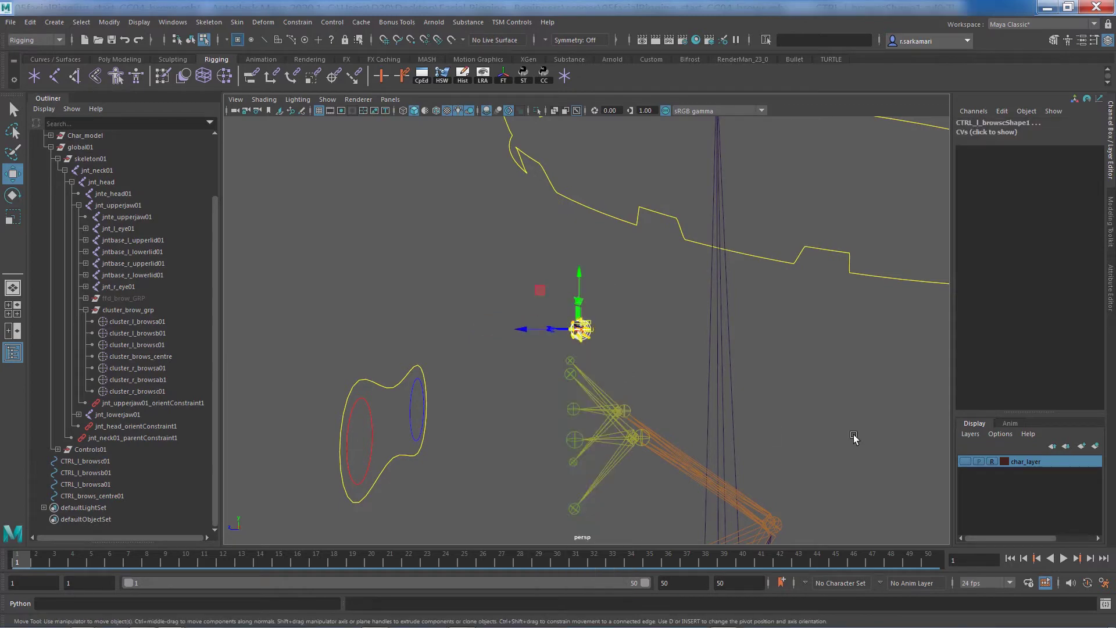
left_click(965, 463)
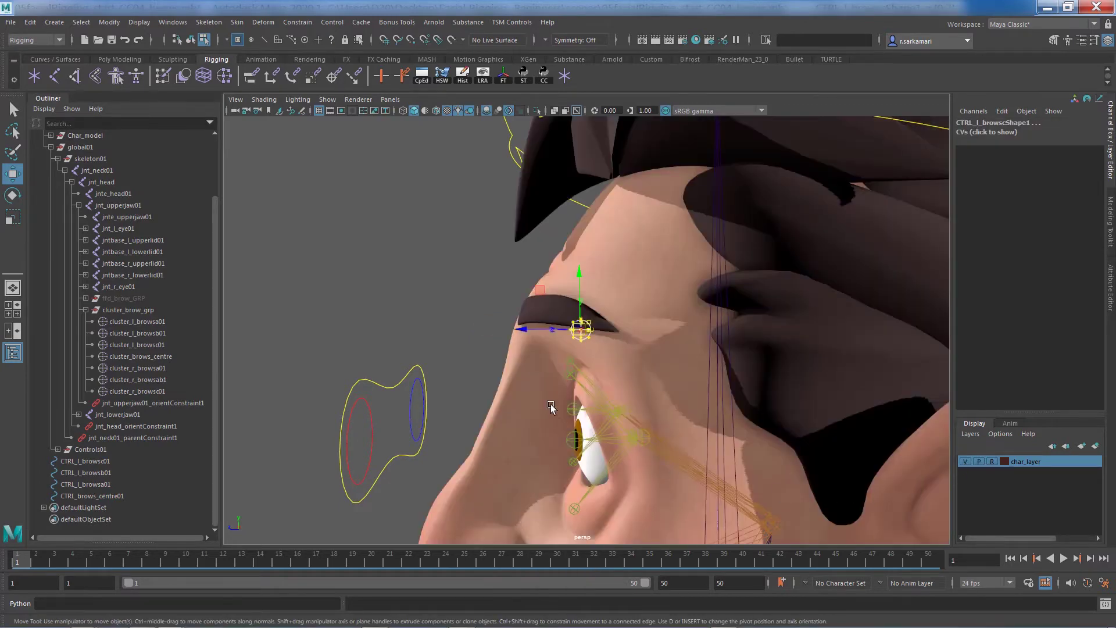
left_click_drag(550, 402, 574, 398, "alt")
In the front view, reposition the CVs of the inner, middle and outer left brow controls along the left eyebrow
key("space")
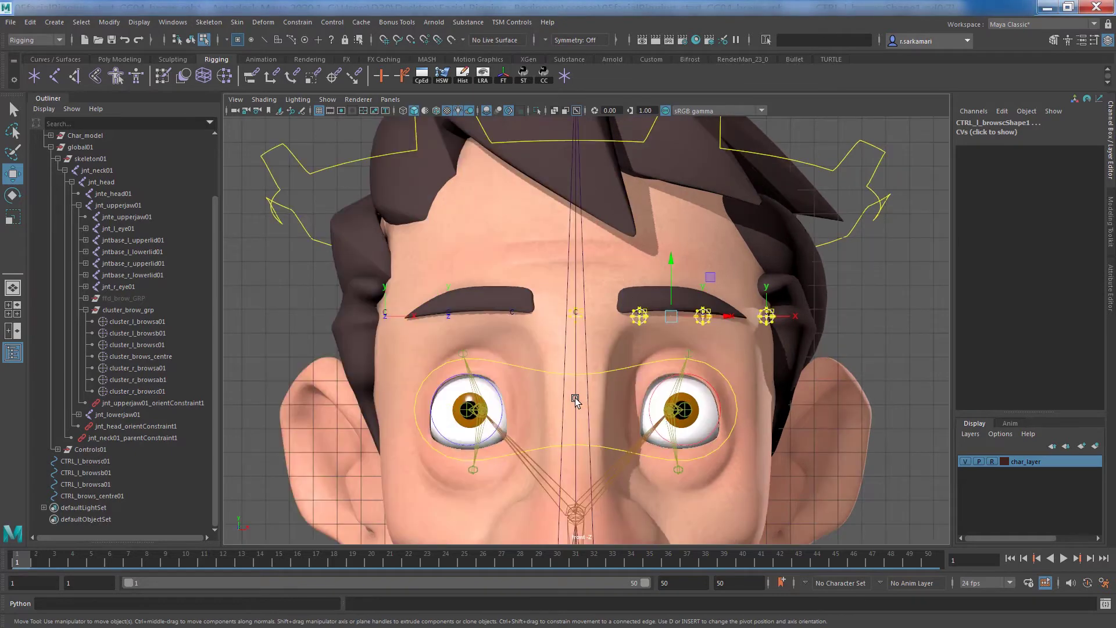
right_click_drag(668, 401, 982, 445, "alt")
middle_click_drag(723, 432, 666, 459, "alt")
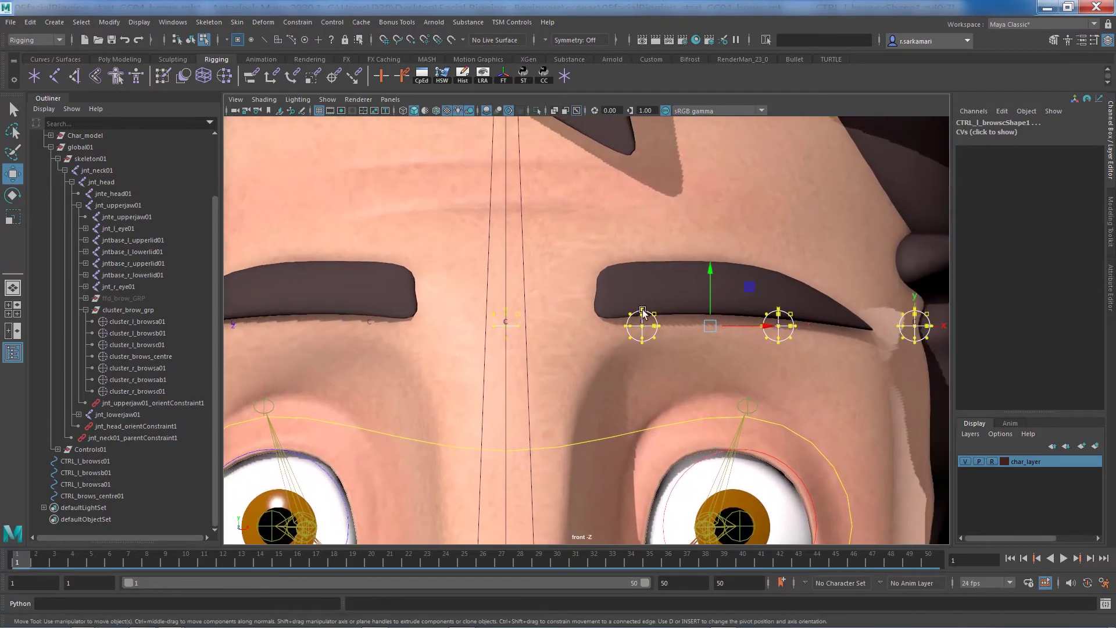
left_click(642, 326)
left_click_drag(641, 325, 631, 290)
mouse_move(755, 302)
left_mouse_down()
mouse_move(809, 345)
mouse_move(750, 282)
mouse_move(741, 290)
left_mouse_up()
left_click_drag(884, 291, 951, 374)
left_click_drag(916, 327, 870, 329)
left_click_drag(716, 266, 761, 291)
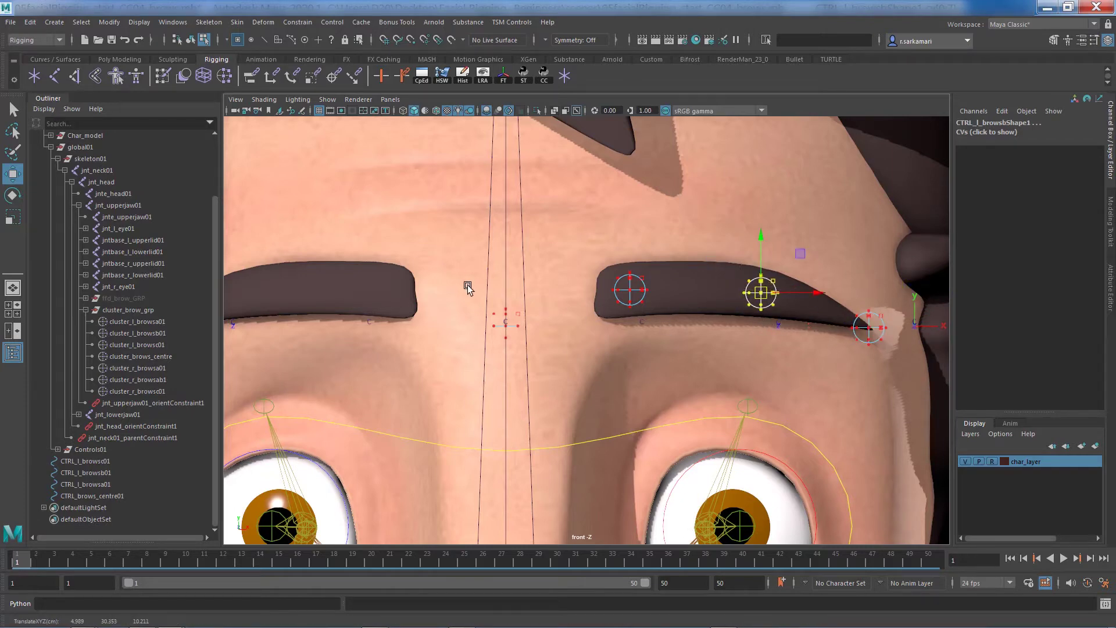
Raise the centre control's CVs to brow height and nudge the inner left control's CVs slightly upward
left_click_drag(545, 361, 508, 268)
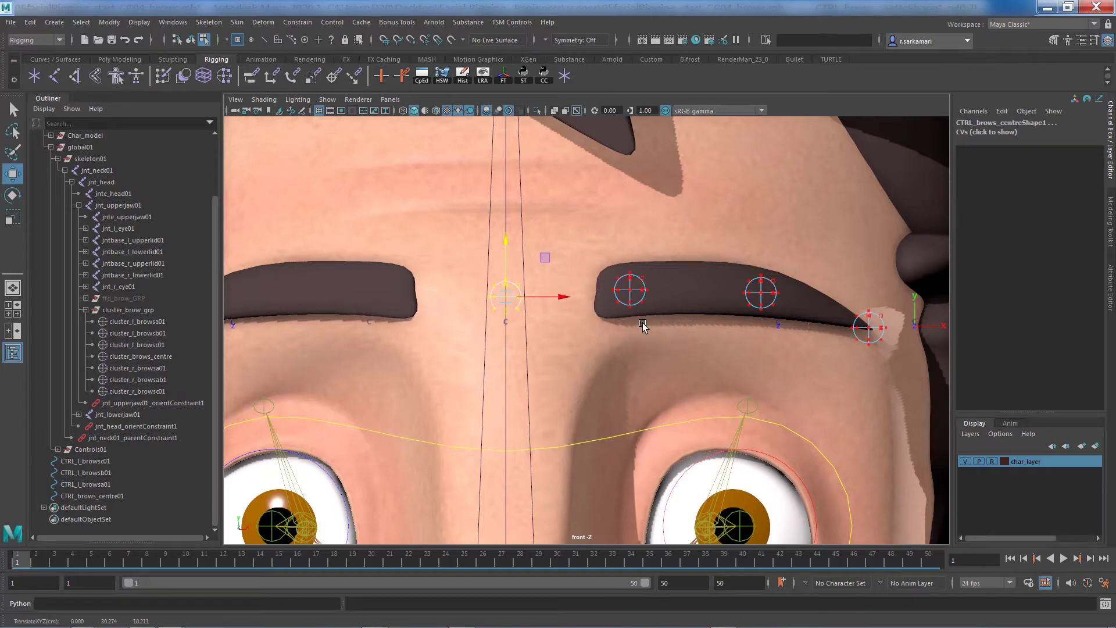
mouse_move(507, 257)
left_mouse_down()
mouse_move(510, 247)
mouse_move(509, 257)
left_mouse_up()
left_click_drag(590, 251, 668, 329)
left_click_drag(629, 251, 629, 246)
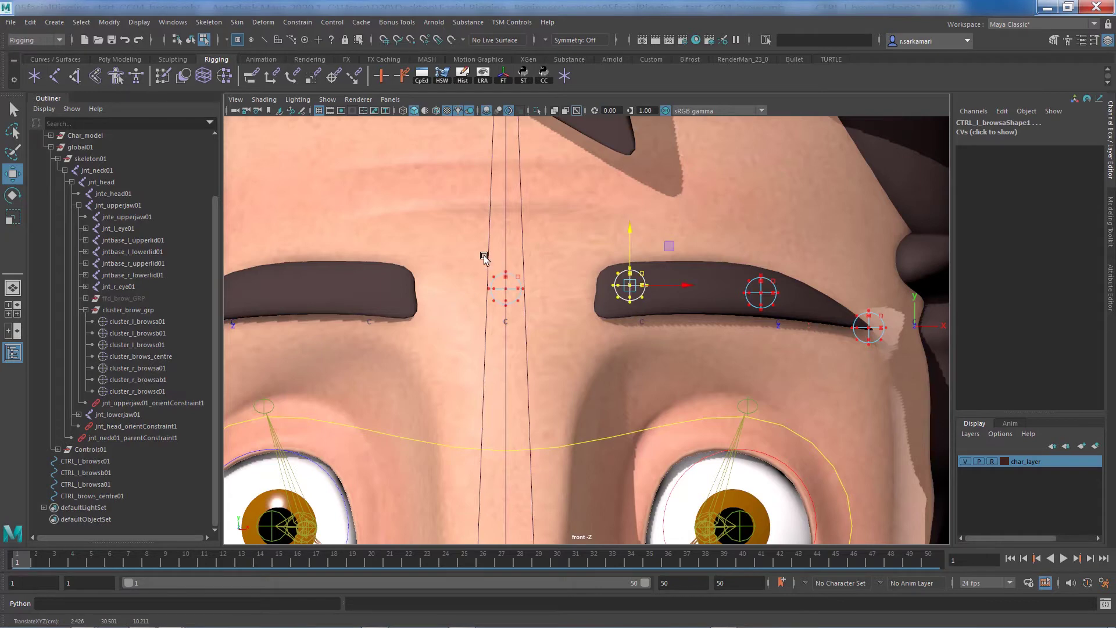
left_click_drag(484, 255, 534, 315)
left_click_drag(507, 254, 504, 246)
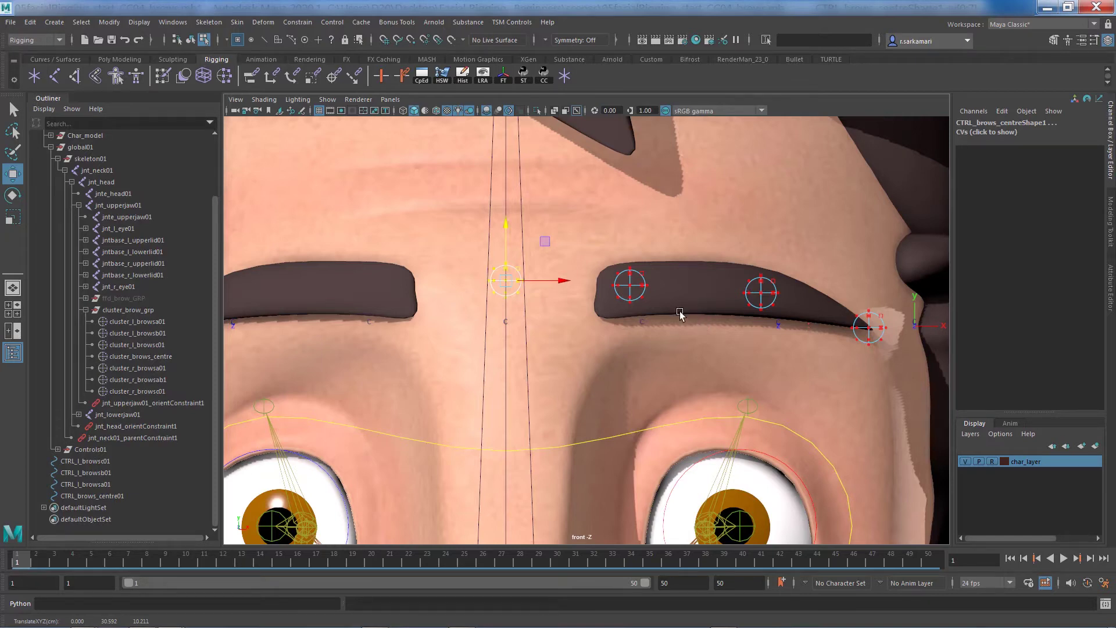
Return to object selection, duplicate the three left brow controls and group the duplicates
right_click_drag(645, 271, 698, 256)
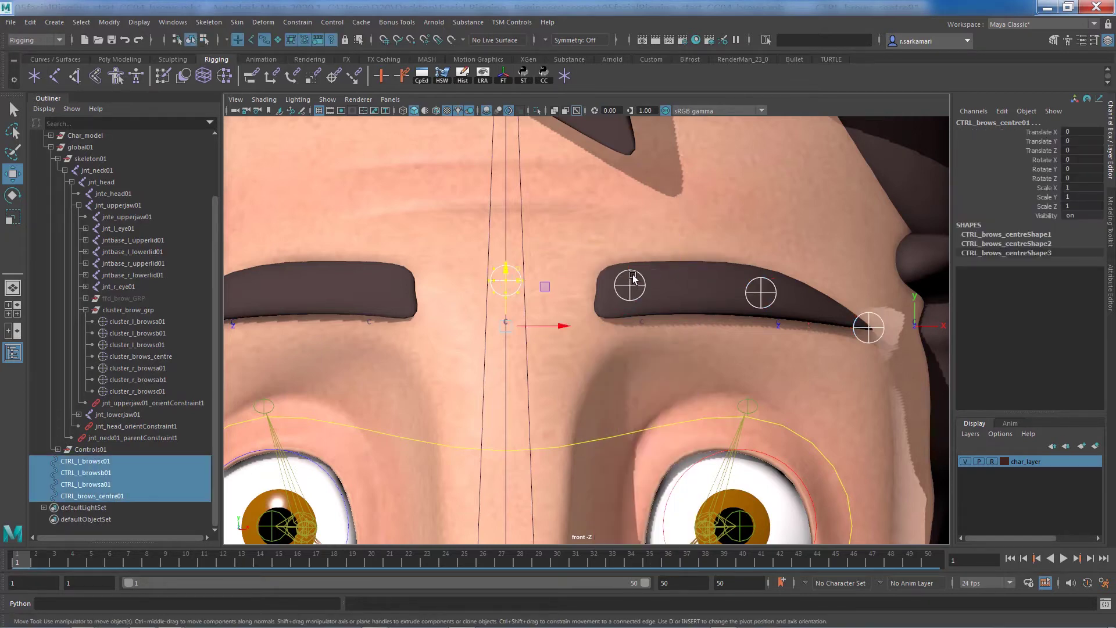
left_click(632, 277)
left_click(760, 292, "shift")
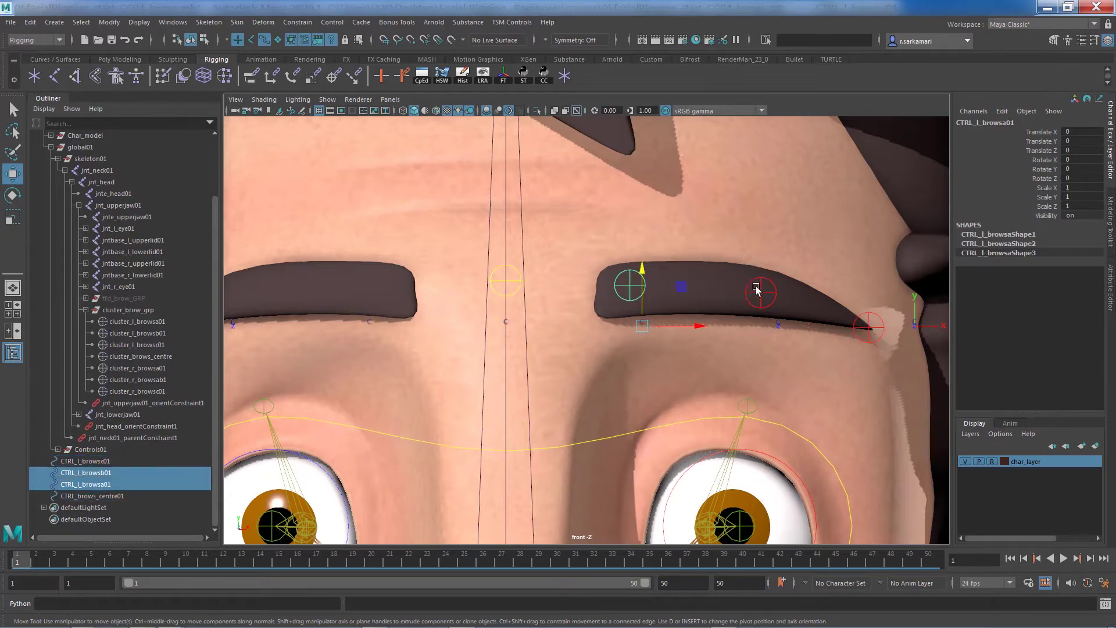
left_click(863, 319, "shift")
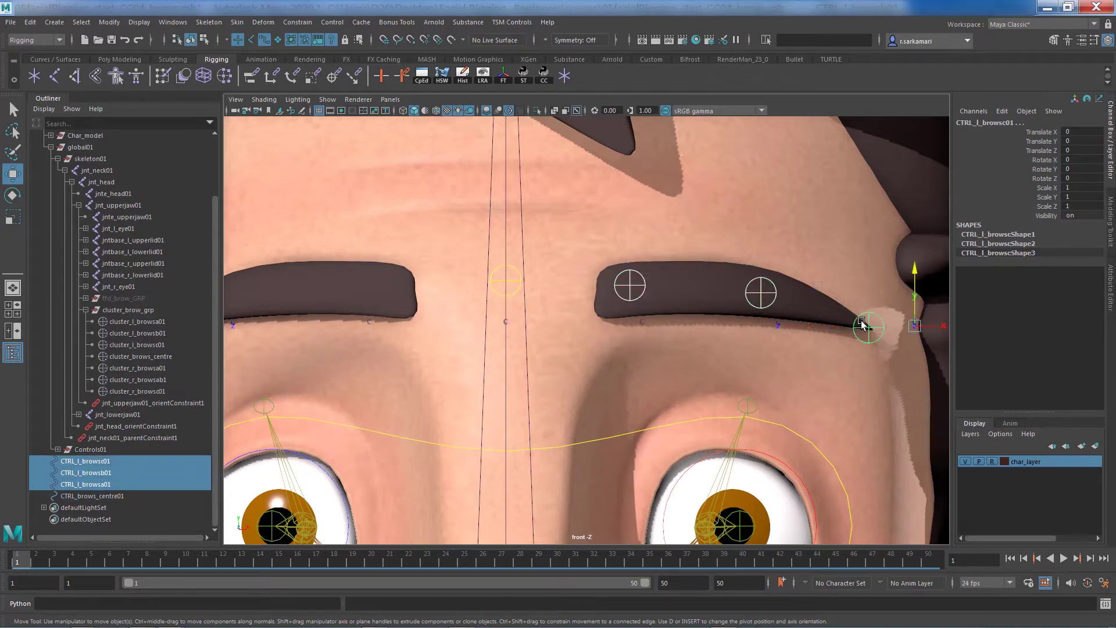
key("ctrl+d")
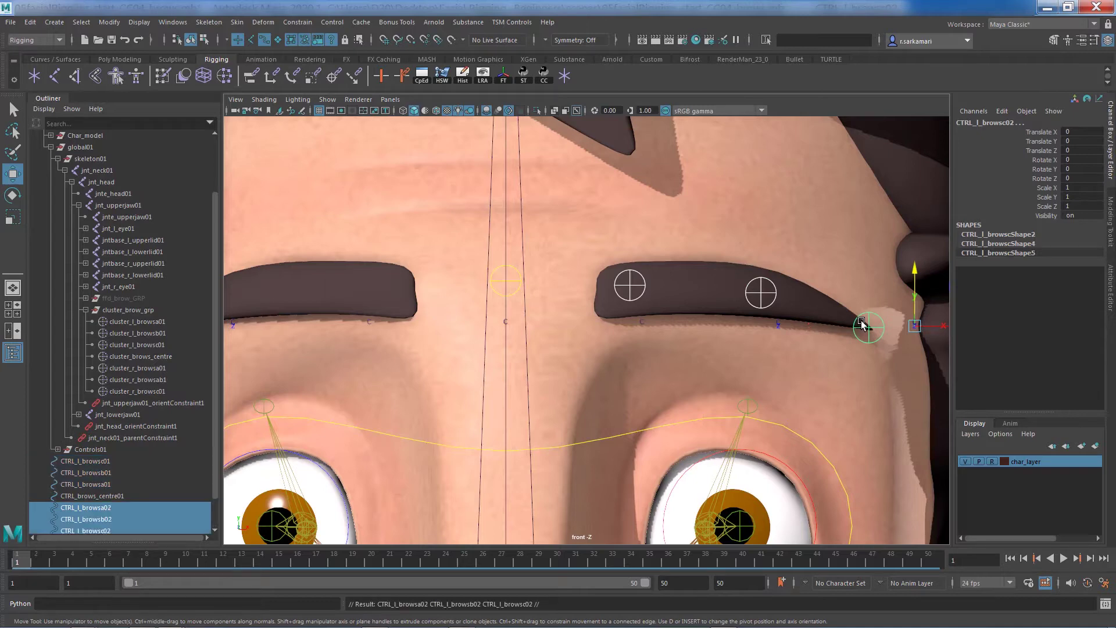
key("ctrl+g")
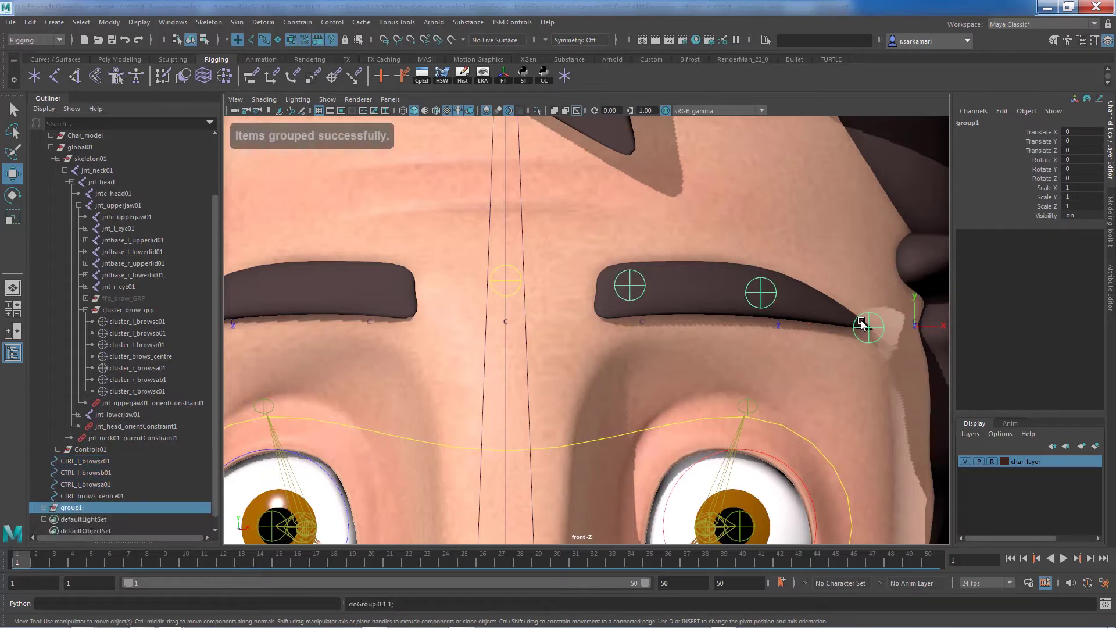
Mirror the group of duplicated controls to the right eyebrow by setting its Scale X to -1
scroll(479, 349, "down", 3)
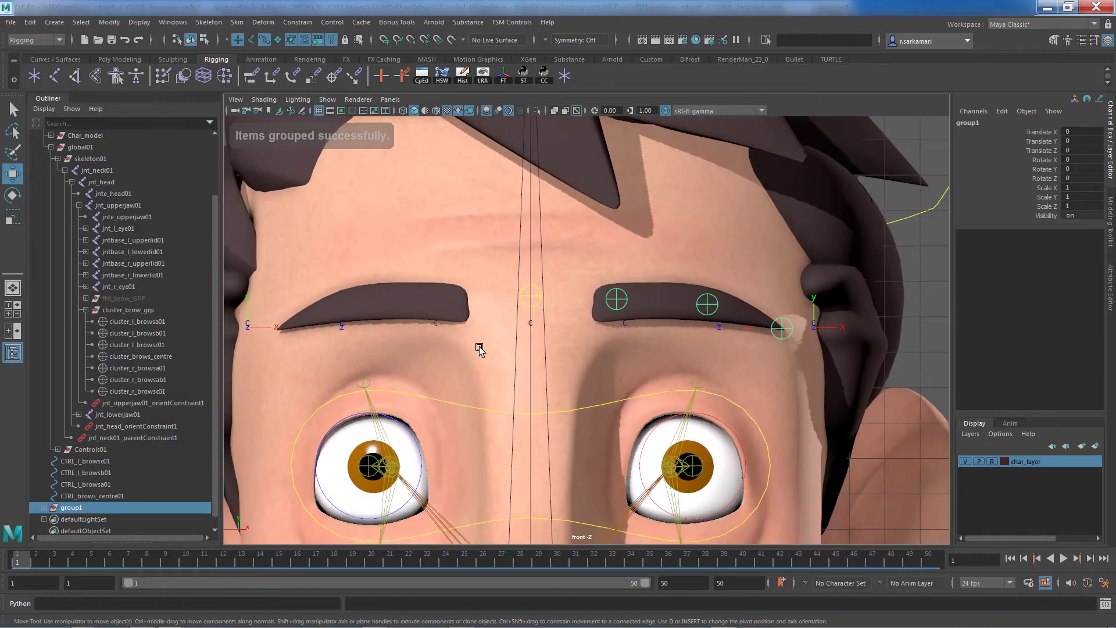
middle_click_drag(480, 349, 503, 346, "alt")
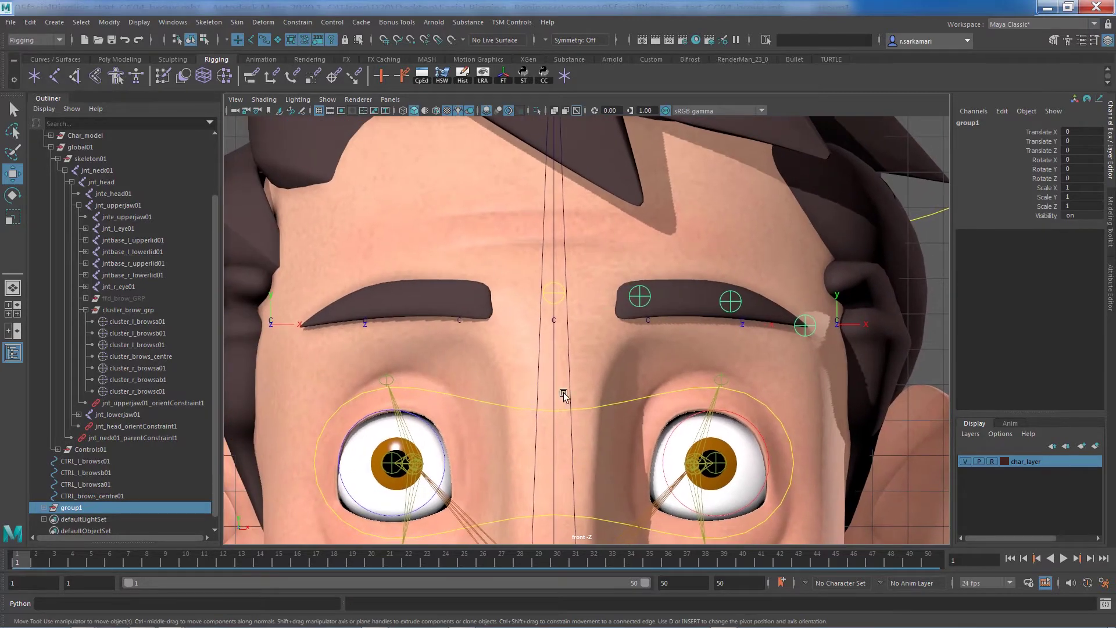
left_click(1076, 185)
key("Return")
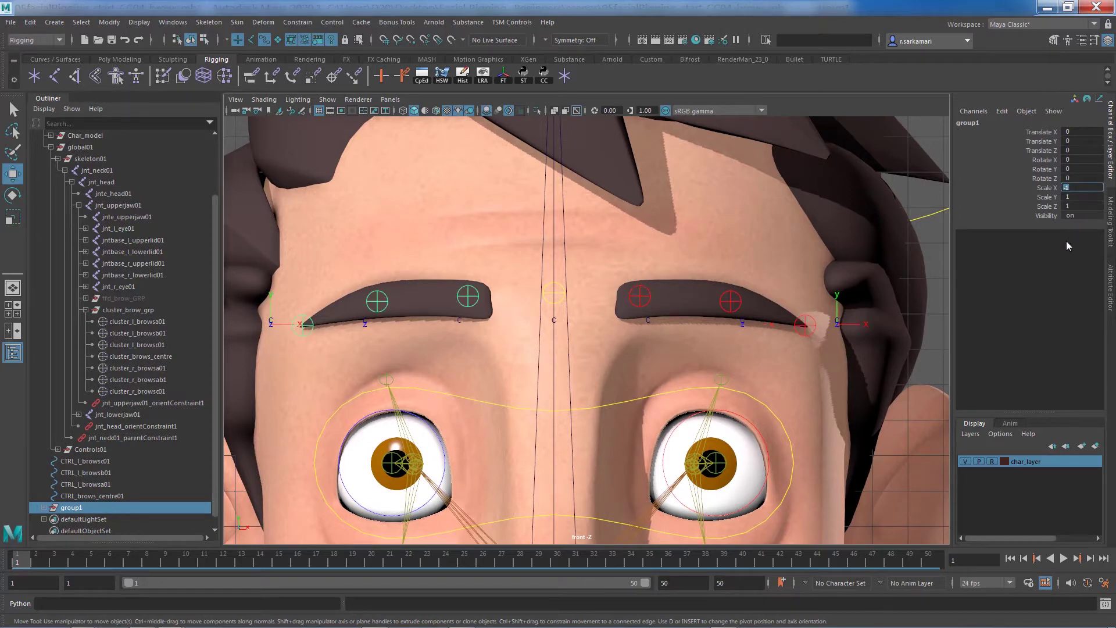
Colour the three mirrored brow controls blue using the Control Creator
left_click(45, 508)
scroll(83, 509, "down", 2)
left_click(97, 475)
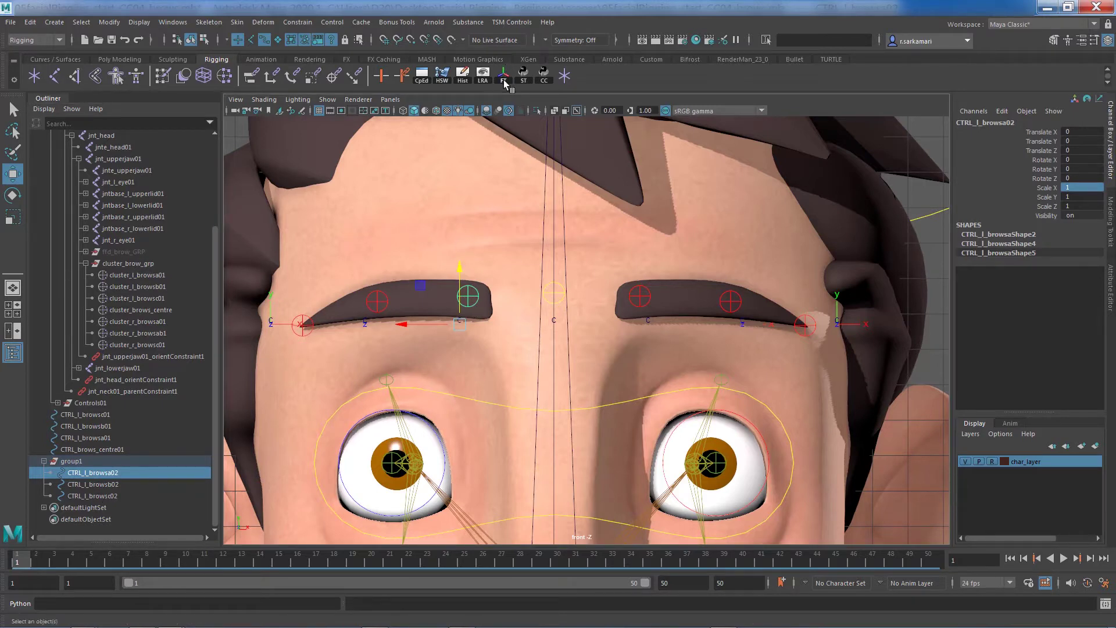
left_click(543, 74)
left_click_drag(601, 303, 831, 147)
left_click(374, 301, "shift")
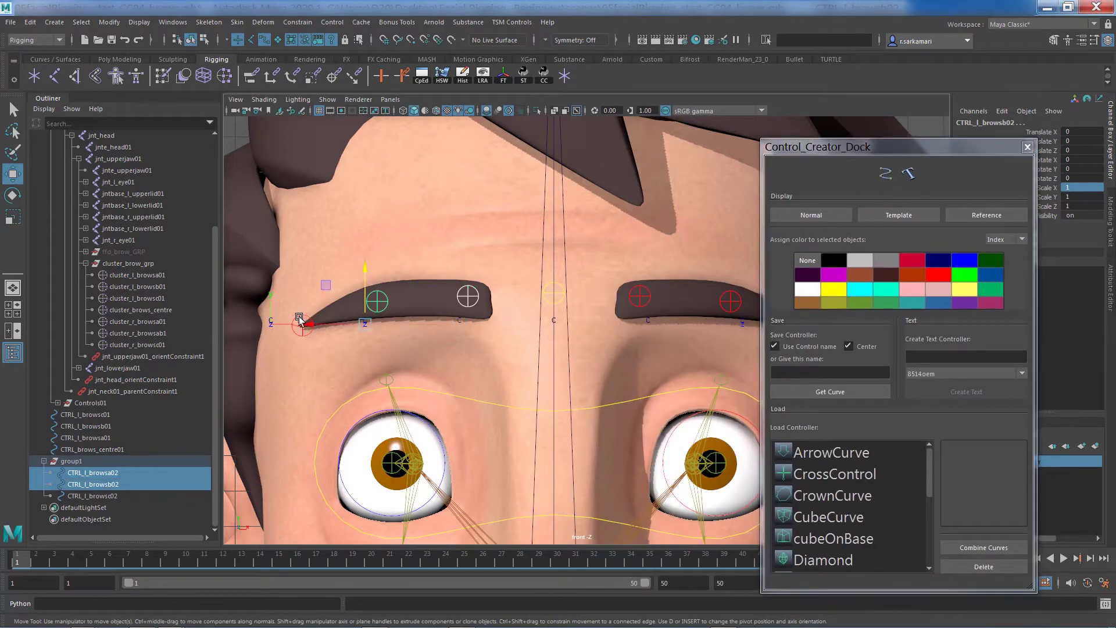
left_click(302, 323, "shift")
left_click(965, 262)
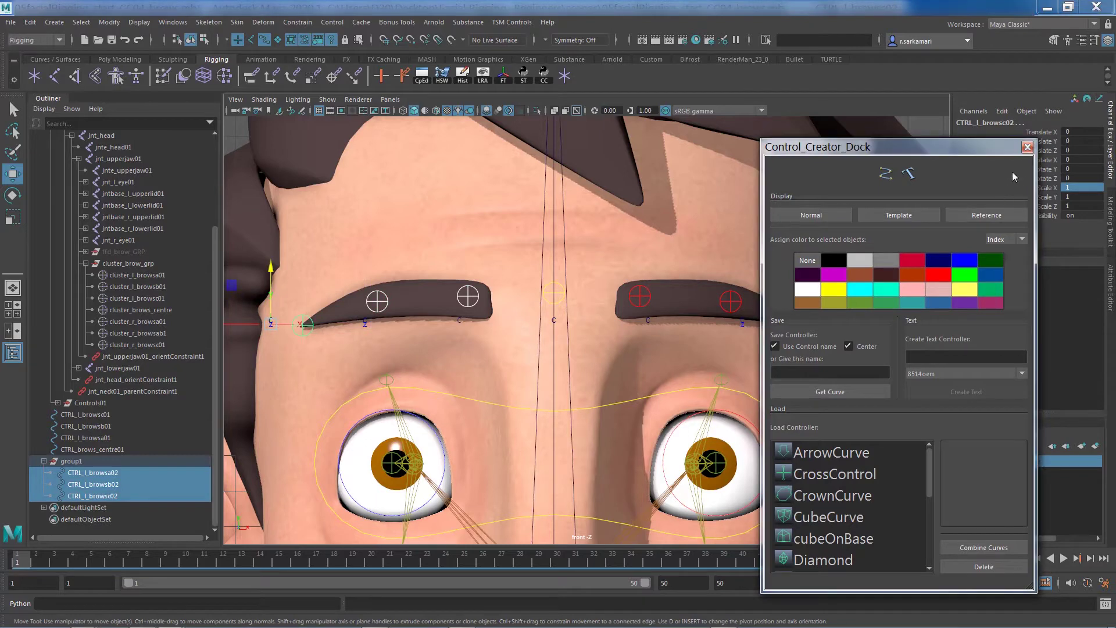
left_click(1027, 147)
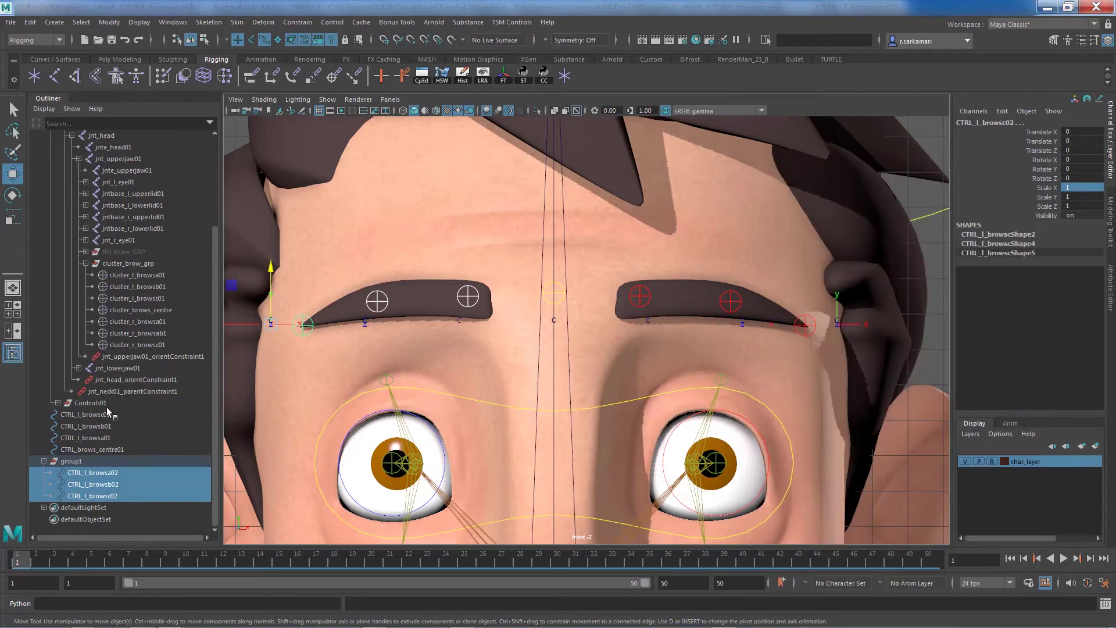
Ungroup group1 to release the three mirrored brow controls
left_click(69, 461)
left_click(30, 22)
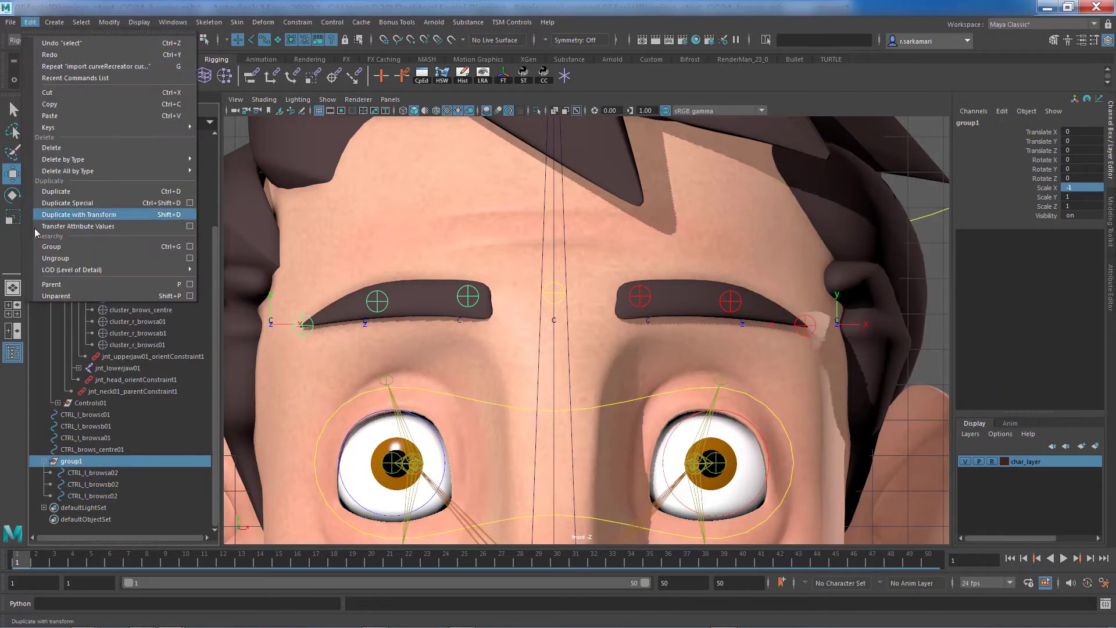
left_click(46, 258)
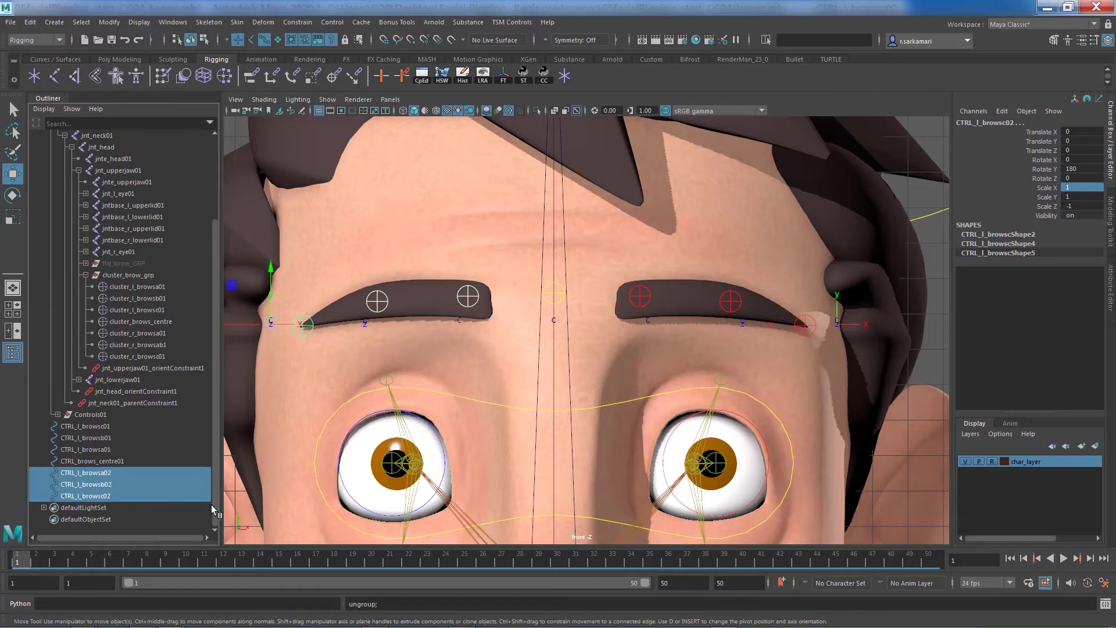
Rename the mirrored inner brow control, CTRL_l_browsa02, to CTRL_r_browsa01
double_click(86, 473)
type("r")
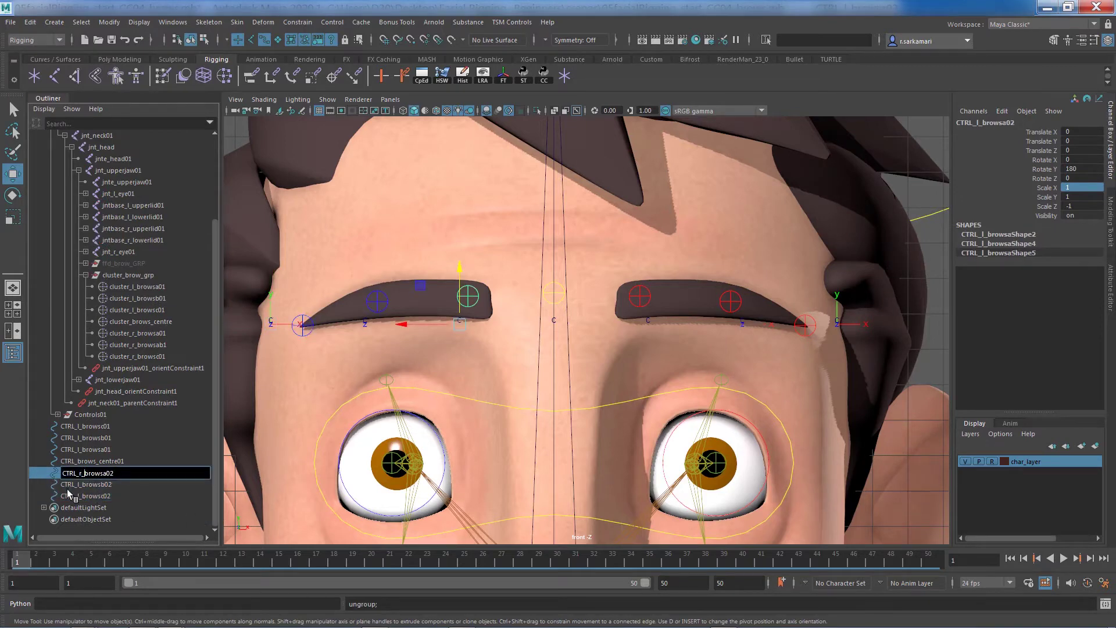
key("End")
key("BackSpace")
type("1")
key("Return")
Rename the mirrored middle brow control, CTRL_l_browsb02, to CTRL_r_browsb01
double_click(87, 486)
key("Home")
key("BackSpace")
type("r")
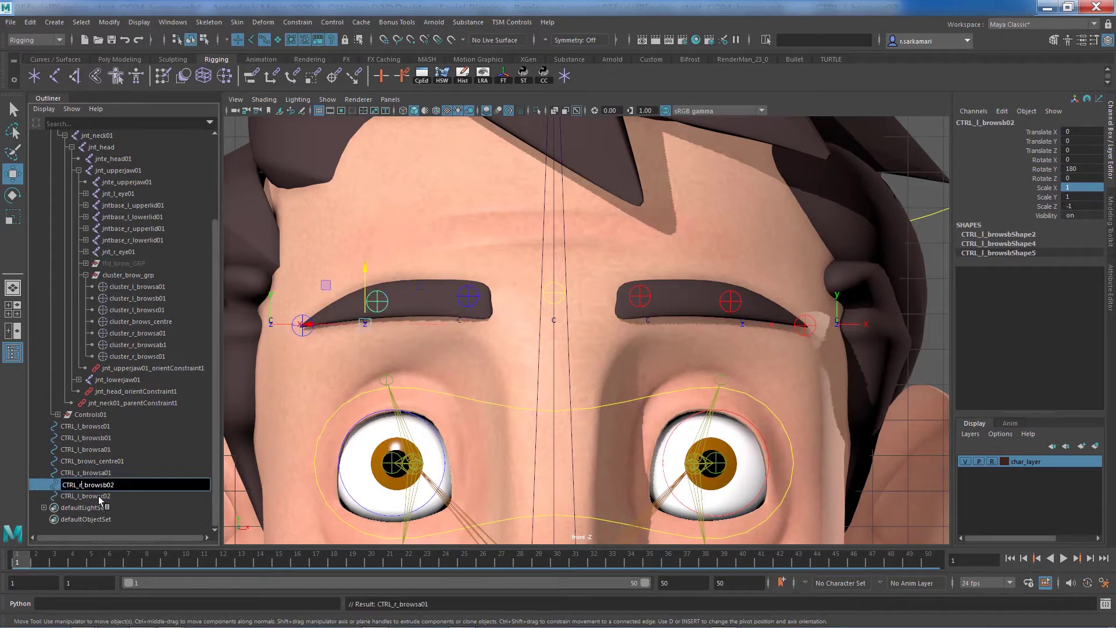
key("BackSpace")
type("1")
key("Return")
Rename the mirrored outer brow control, CTRL_l_browsc02, to CTRL_r_browsc01
double_click(82, 498)
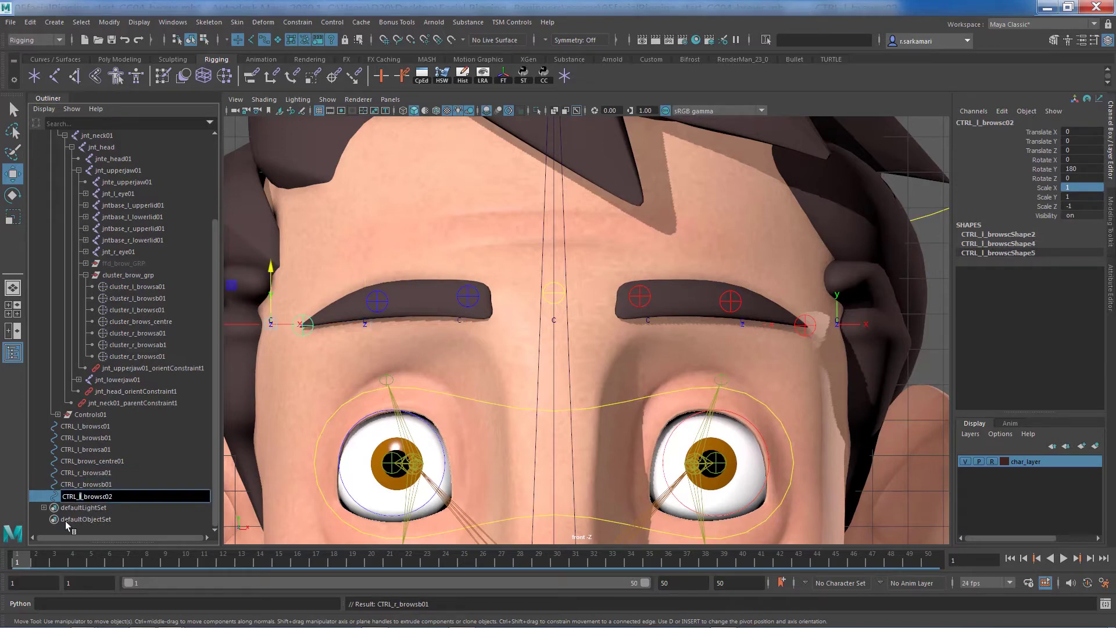
key("BackSpace")
type("r")
key("BackSpace")
type("1")
key("Return")
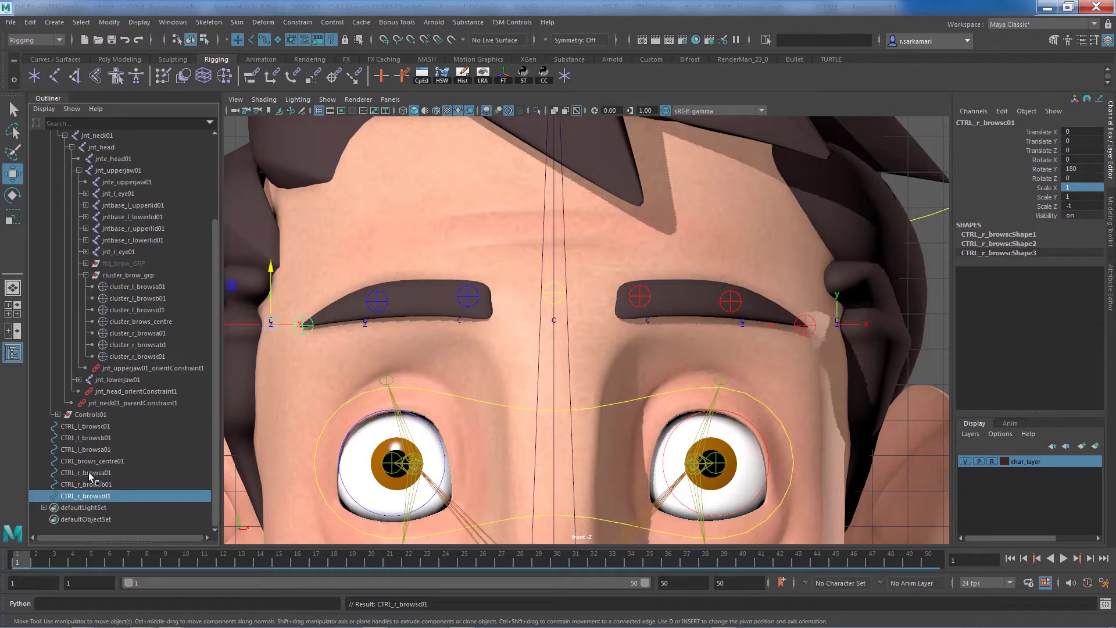
Freeze the transformations of the three right brow controls, CTRL_r_browsa01, CTRL_r_browsb01 and CTRL_r_browsc01
left_click_drag(87, 472, 84, 495)
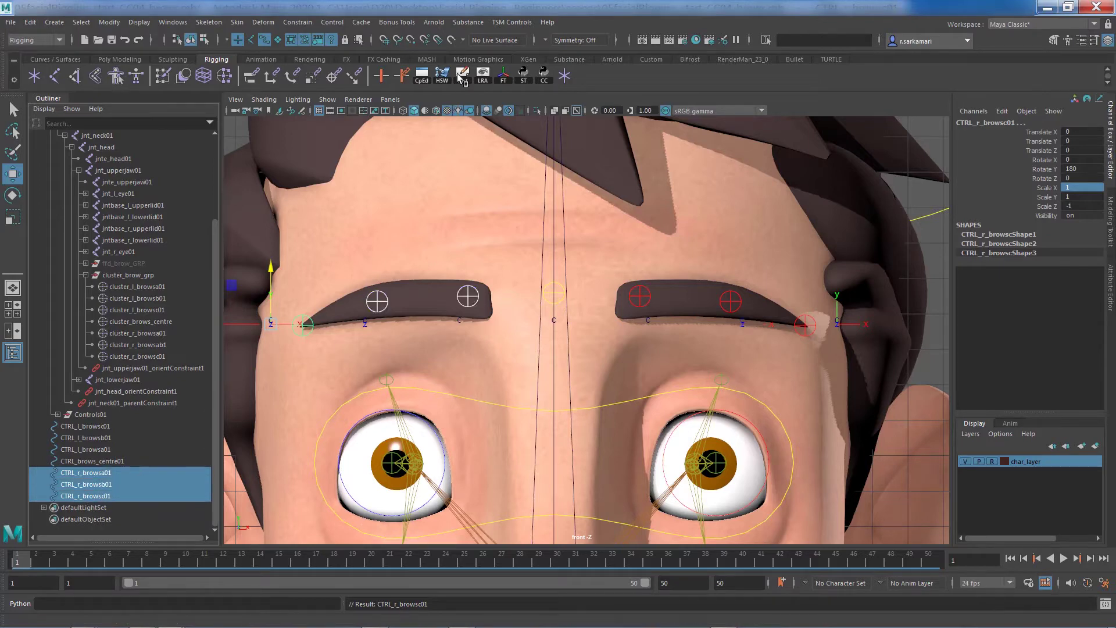
left_click(503, 78)
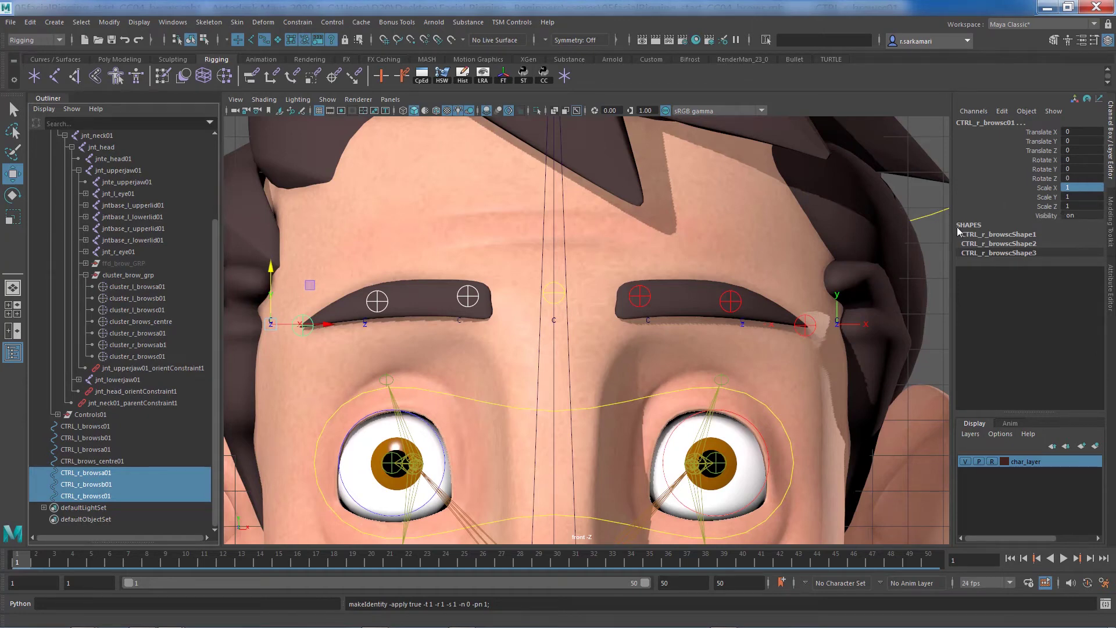
left_click(533, 279)
Move the control vertices of both middle brow controls, CTRL_l_browsb01 and CTRL_r_browsb01, back closer to the eyebrows
key("space")
left_click_drag(524, 280, 522, 275)
left_click_drag(512, 367, 488, 424, "alt")
left_click_drag(493, 399, 725, 353, "alt")
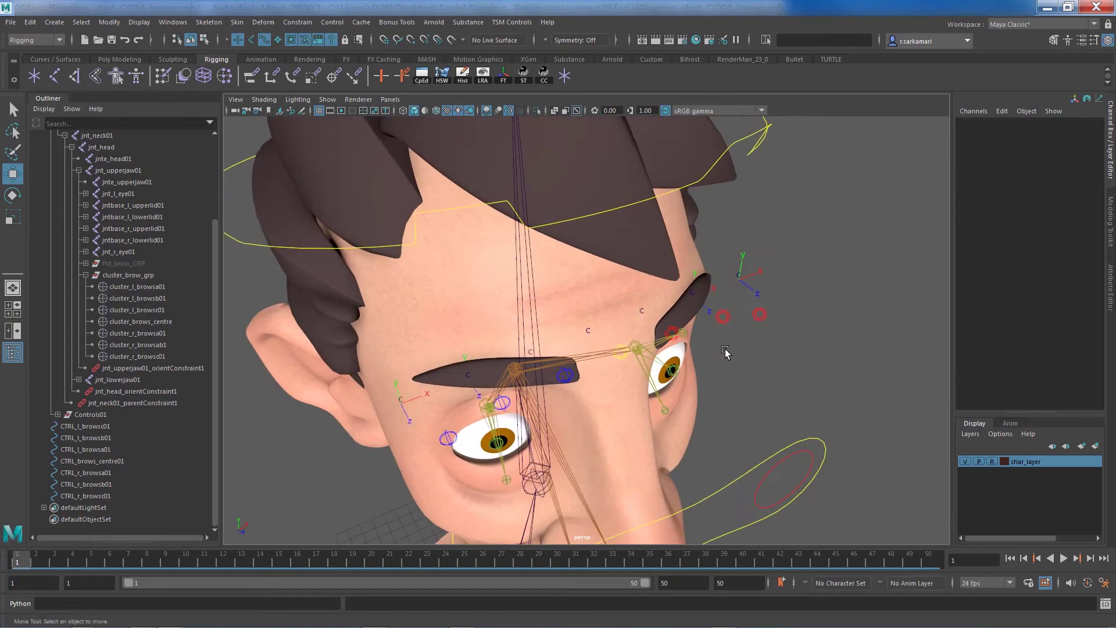
left_click(724, 319)
left_click_drag(566, 418, 540, 446, "alt")
left_click(470, 416, "shift")
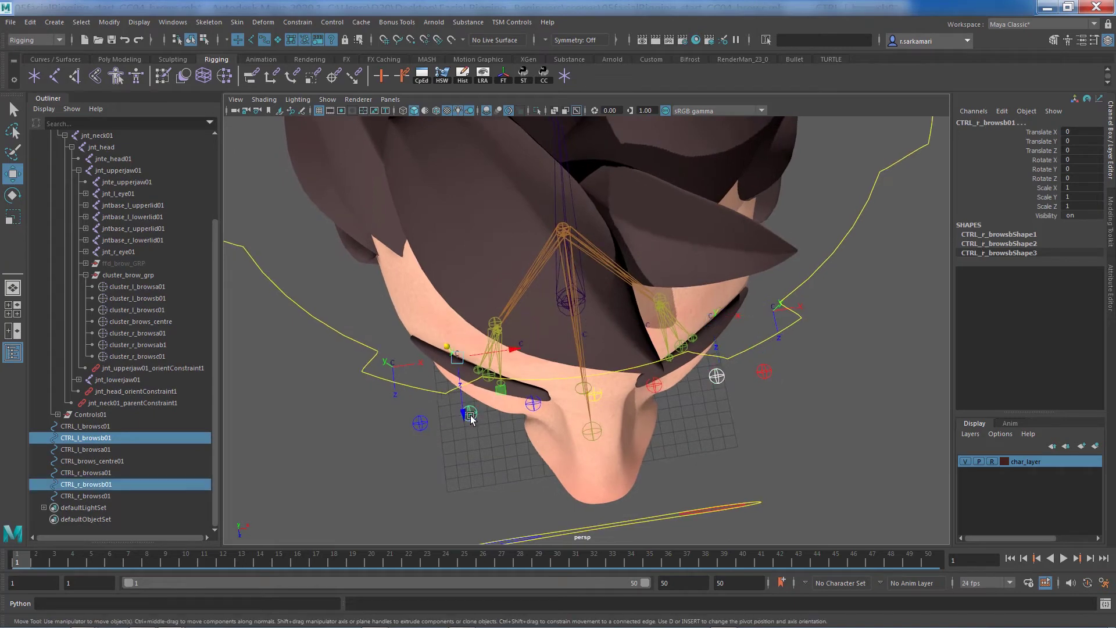
right_click_drag(470, 416, 459, 396)
left_click_drag(446, 404, 492, 440)
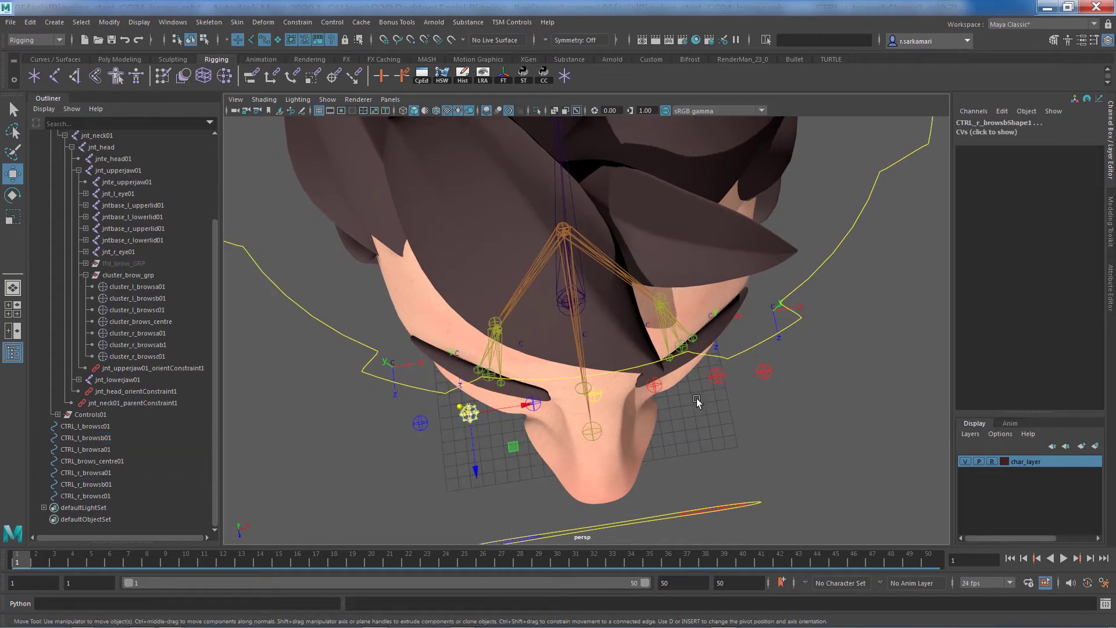
left_click(713, 374, "shift")
right_click_drag(713, 375, 698, 355)
left_click_drag(685, 360, 747, 426, "shift")
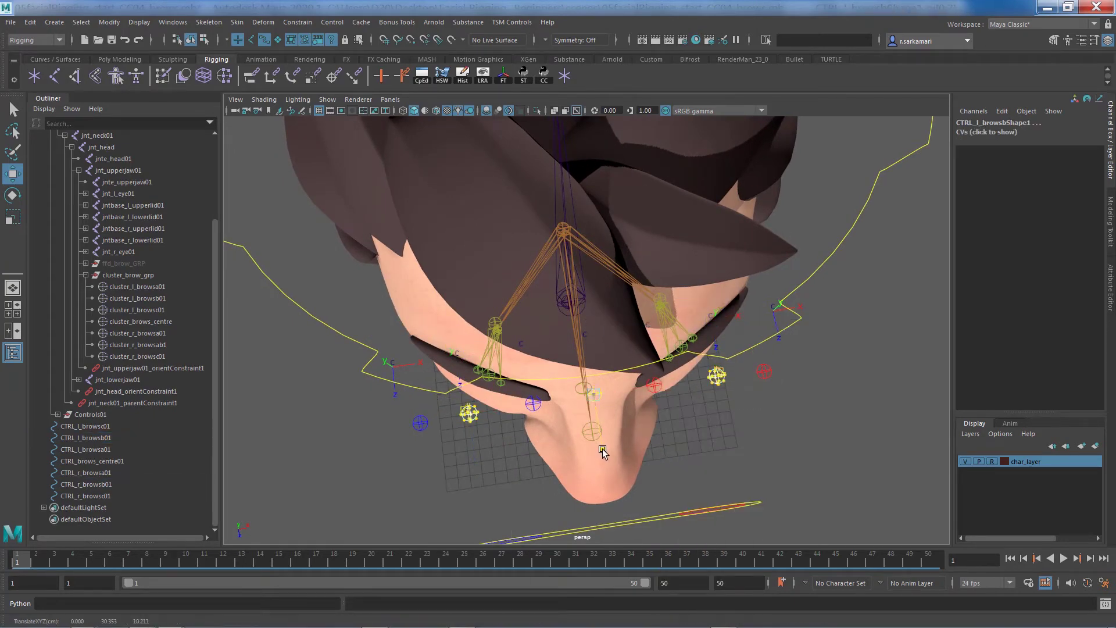
left_click_drag(602, 448, 483, 448)
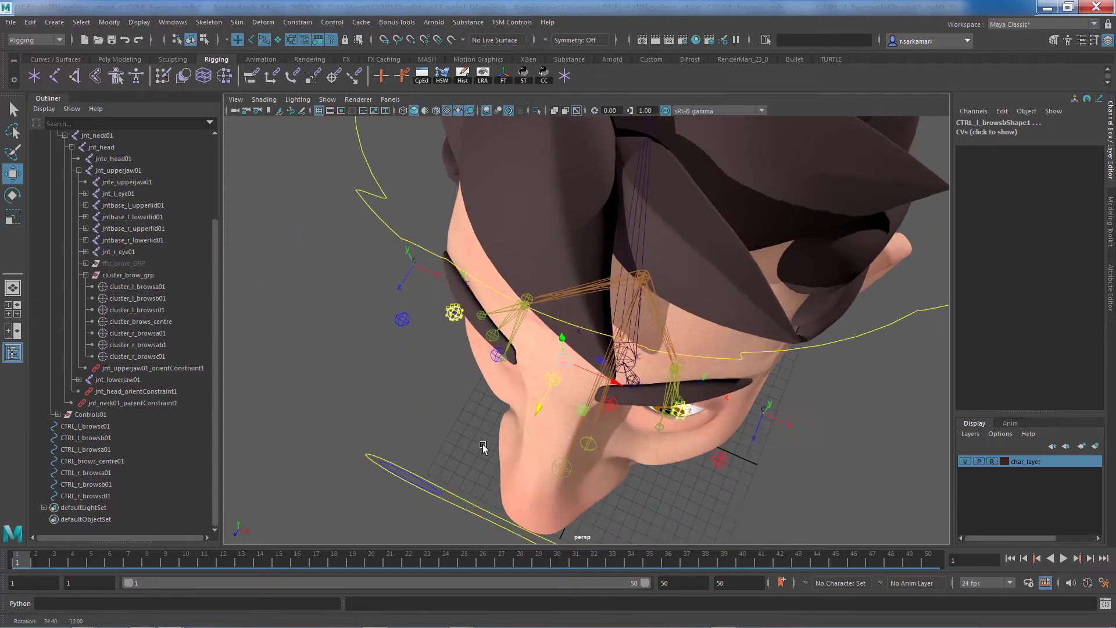
Move the control vertices of both outer brow controls, CTRL_l_browsc01 and CTRL_r_browsc01, back closer to the face
left_click(716, 464)
left_click(401, 315, "shift")
right_click_drag(402, 317, 368, 318)
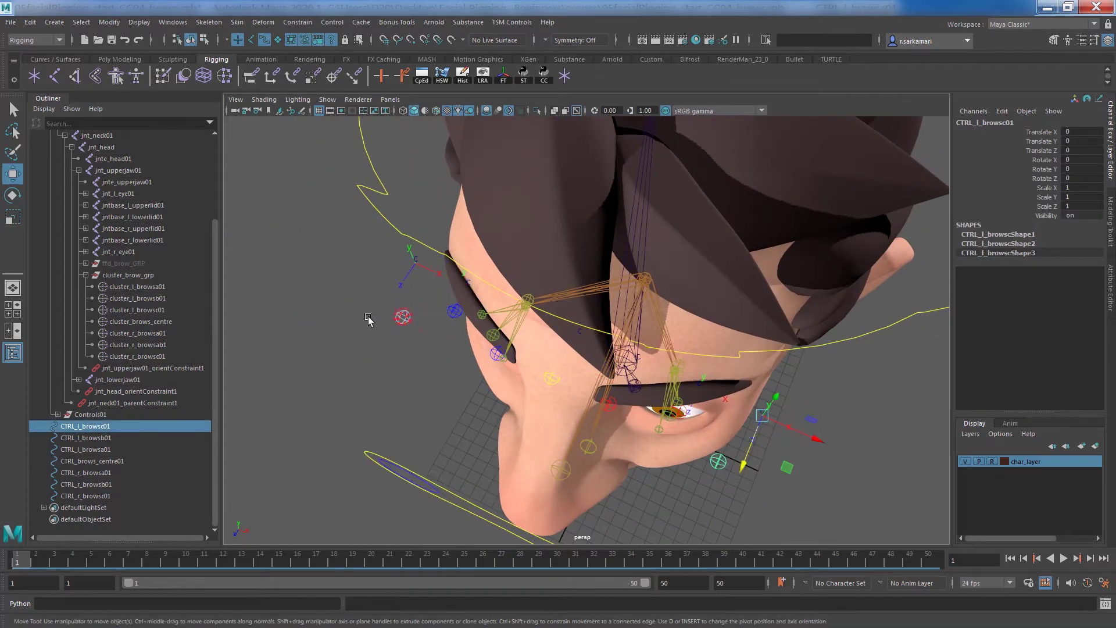
left_click_drag(374, 293, 434, 351)
left_click(717, 462, "shift")
right_click_drag(716, 459, 659, 334)
left_click_drag(745, 437, 701, 504, "shift")
left_click_drag(527, 437, 579, 385)
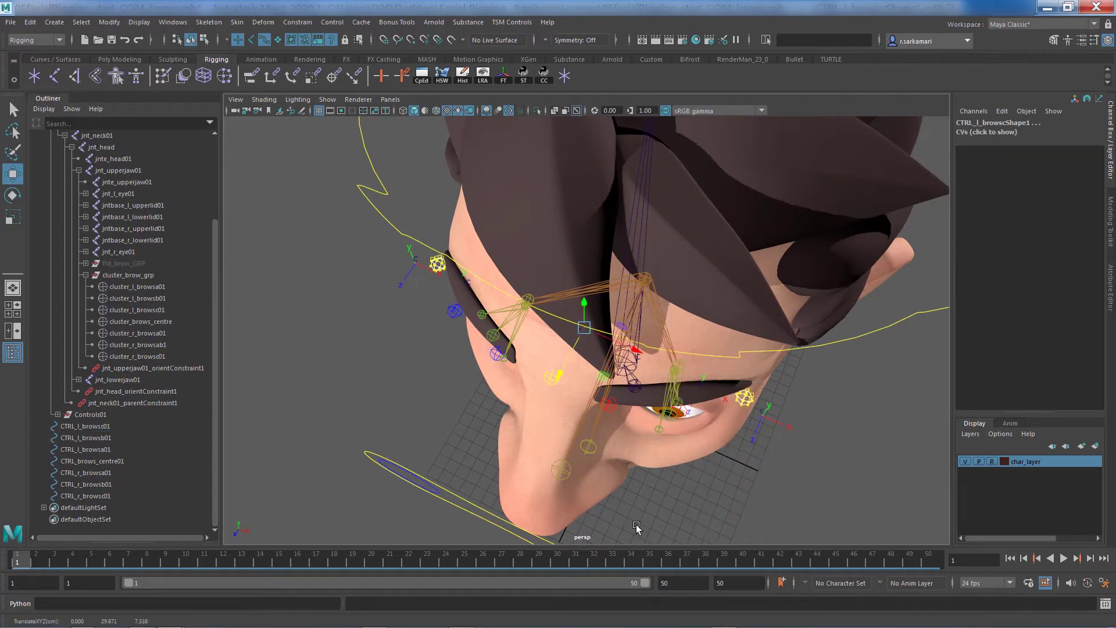
Adjust the control vertices of the centre brow control, CTRL_brows_centre01, and return it to object mode
left_click_drag(458, 430, 361, 375, "alt")
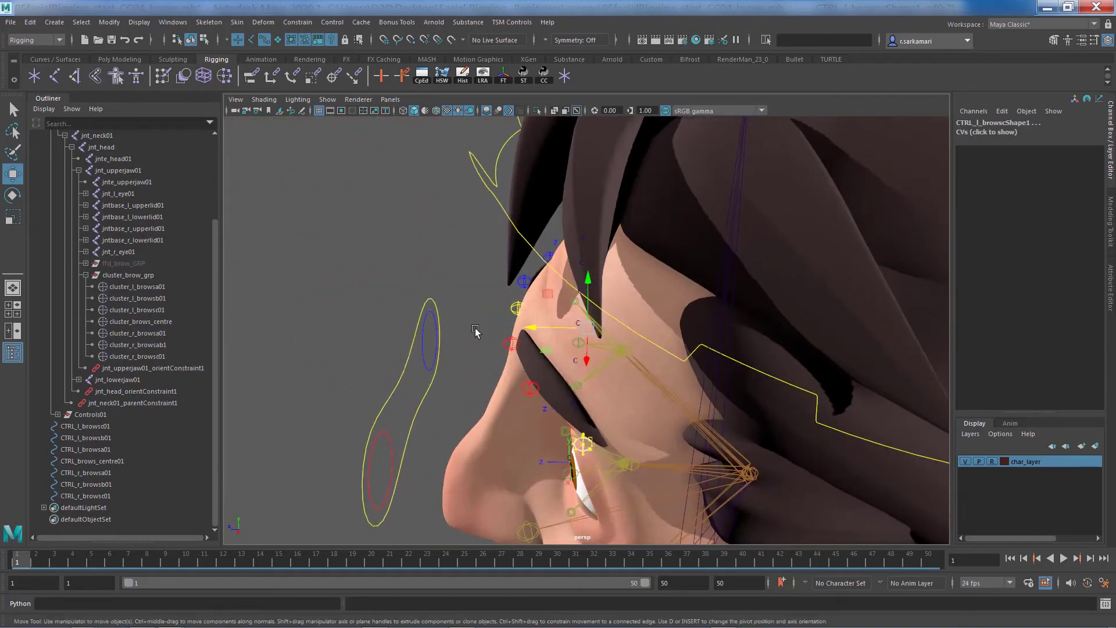
left_click(516, 302)
right_click_drag(517, 303, 477, 301)
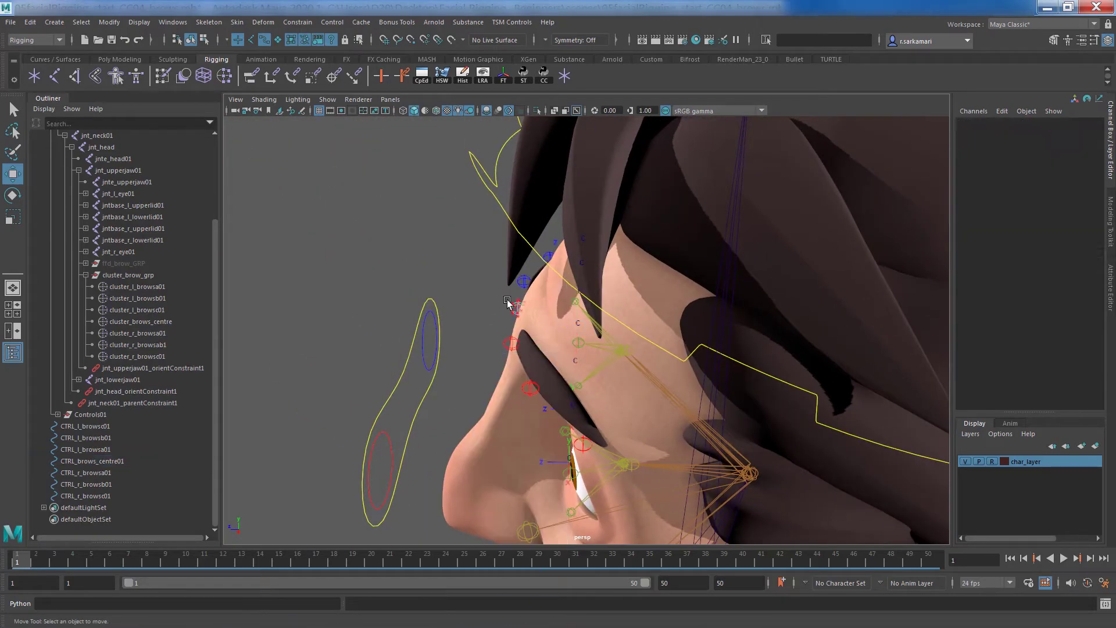
left_click_drag(503, 293, 456, 309)
left_click_drag(489, 396, 614, 362, "alt")
right_click_drag(576, 311, 632, 296)
scroll(395, 376, "down", 3)
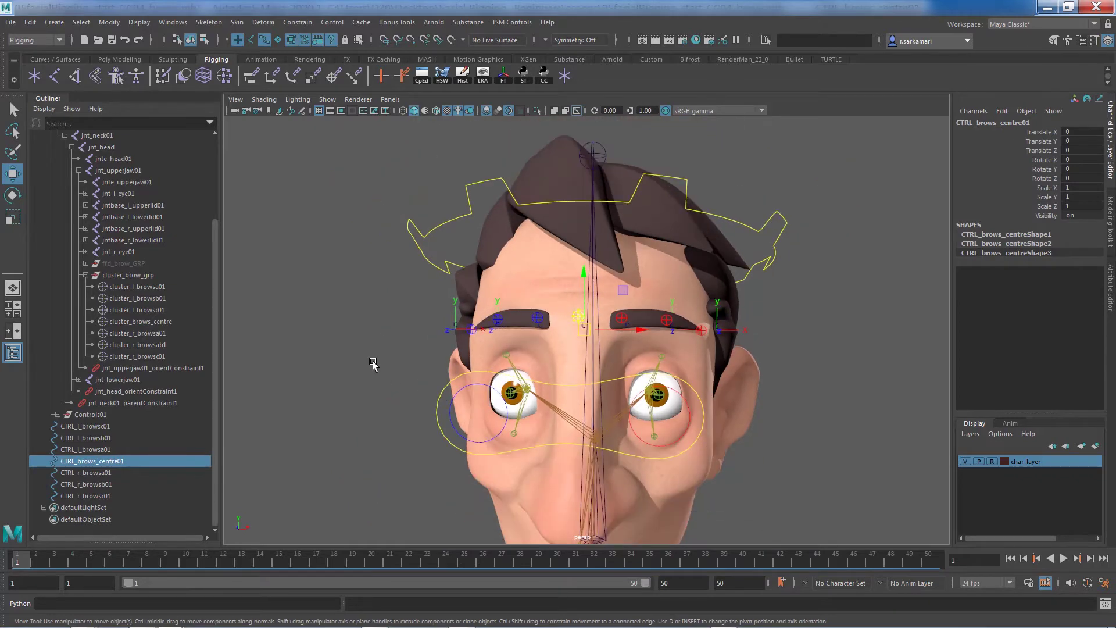
Examine the placement of all seven brow controls around the face from several angles
left_click(384, 366)
middle_click_drag(352, 363, 309, 367, "alt")
left_click_drag(103, 429, 92, 496)
left_click_drag(361, 468, 314, 480, "alt")
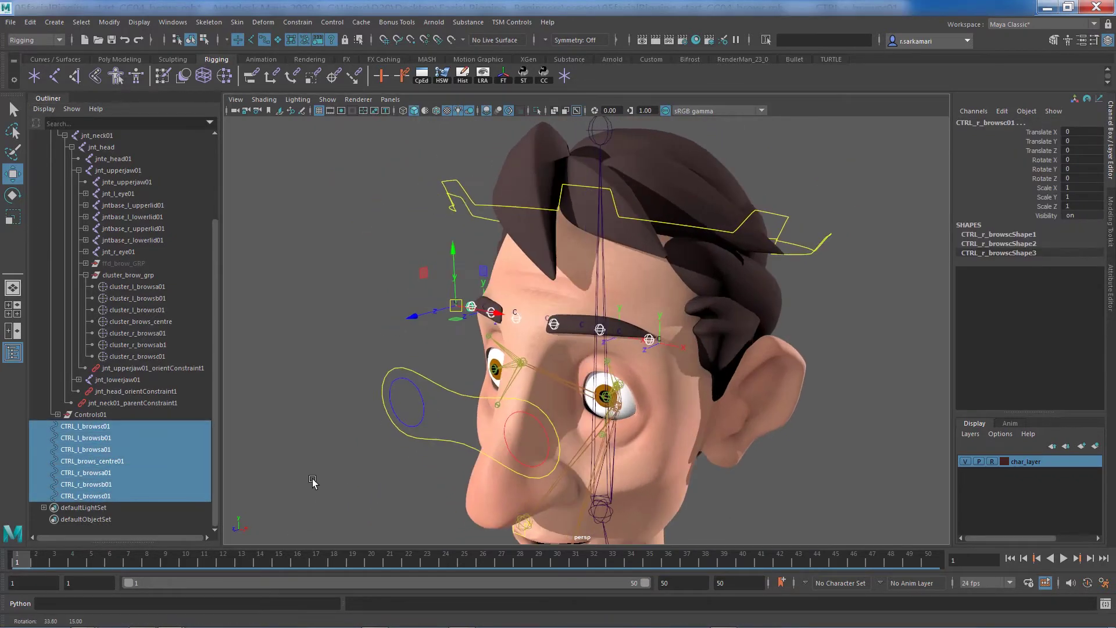
left_click(554, 324)
left_click_drag(451, 363, 412, 397, "alt")
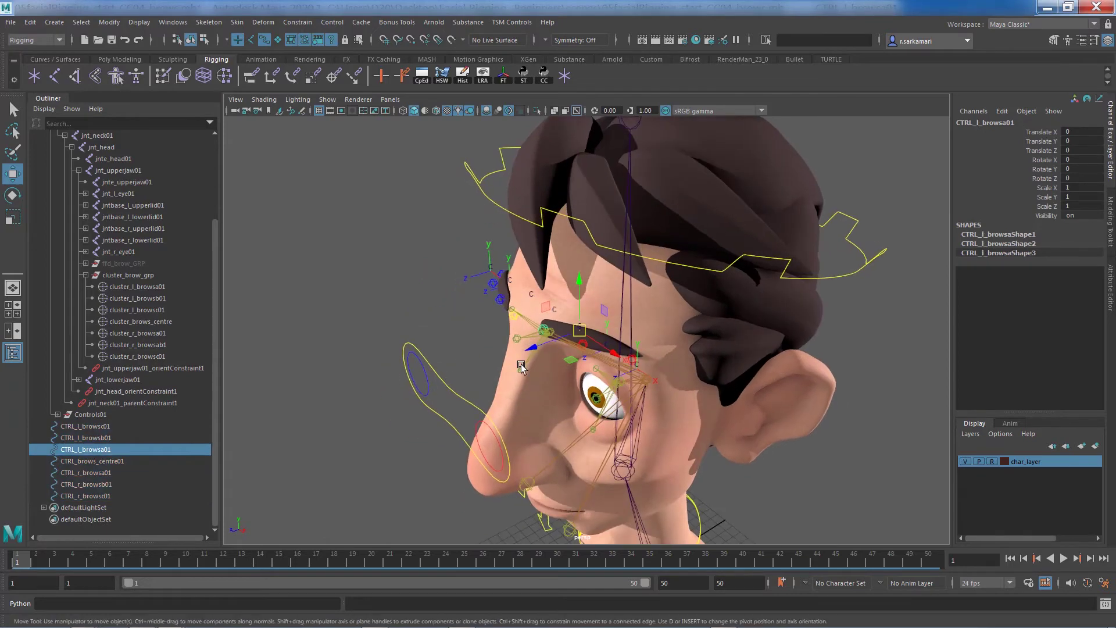
left_click(581, 343)
left_click_drag(609, 340, 622, 352, "alt")
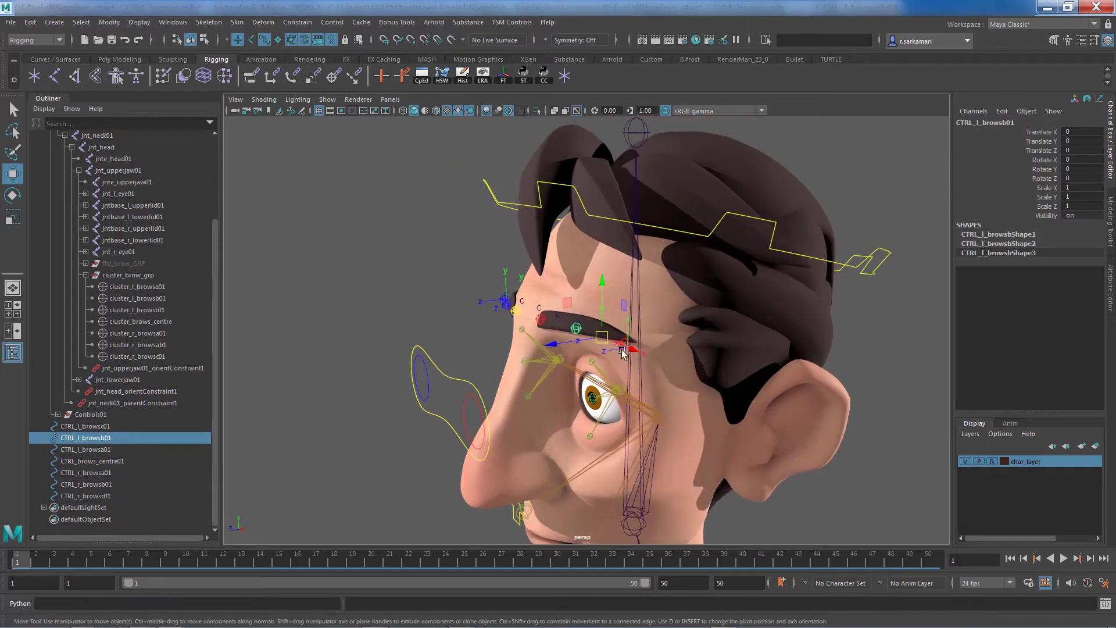
Turn off the local rotation axes of all seven brow clusters, hiding char_layer only while doing so
left_click(965, 462)
left_click_drag(754, 406, 797, 433, "alt")
left_click_drag(134, 287, 129, 358)
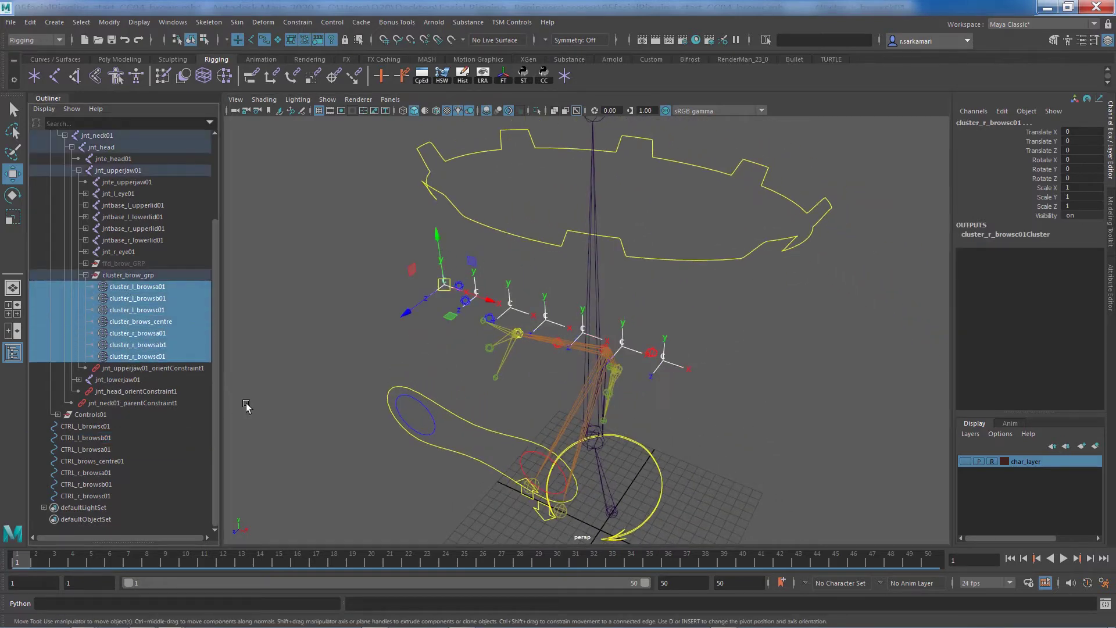
left_click(482, 76)
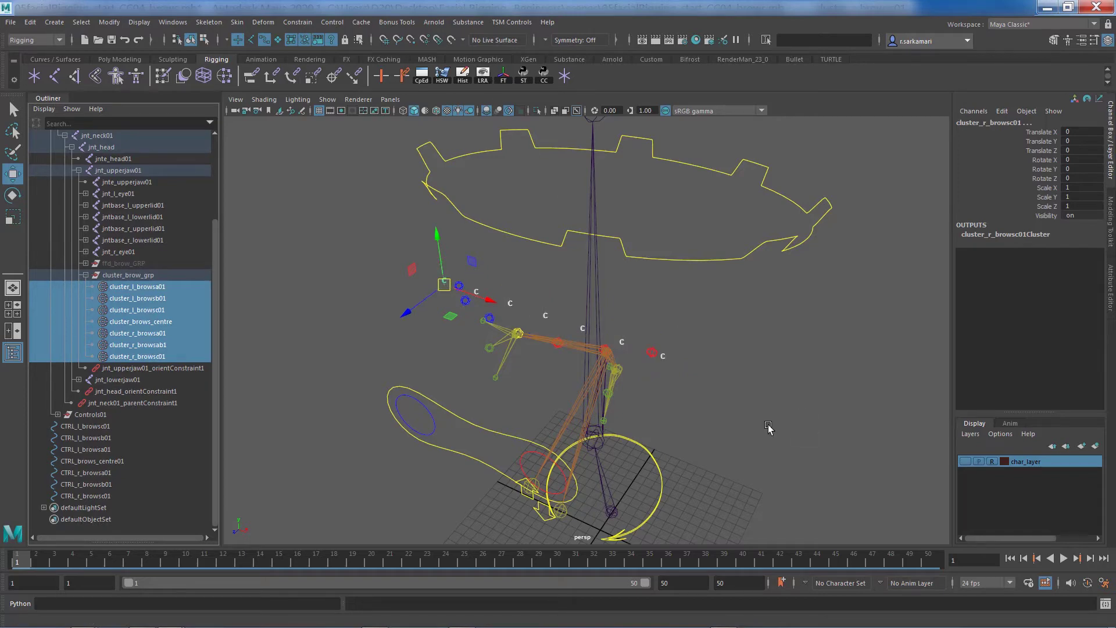
left_click(965, 462)
left_click(816, 413)
Create a SpikeCrossControl curve with the Control Creator
left_click_drag(784, 440, 823, 408, "alt")
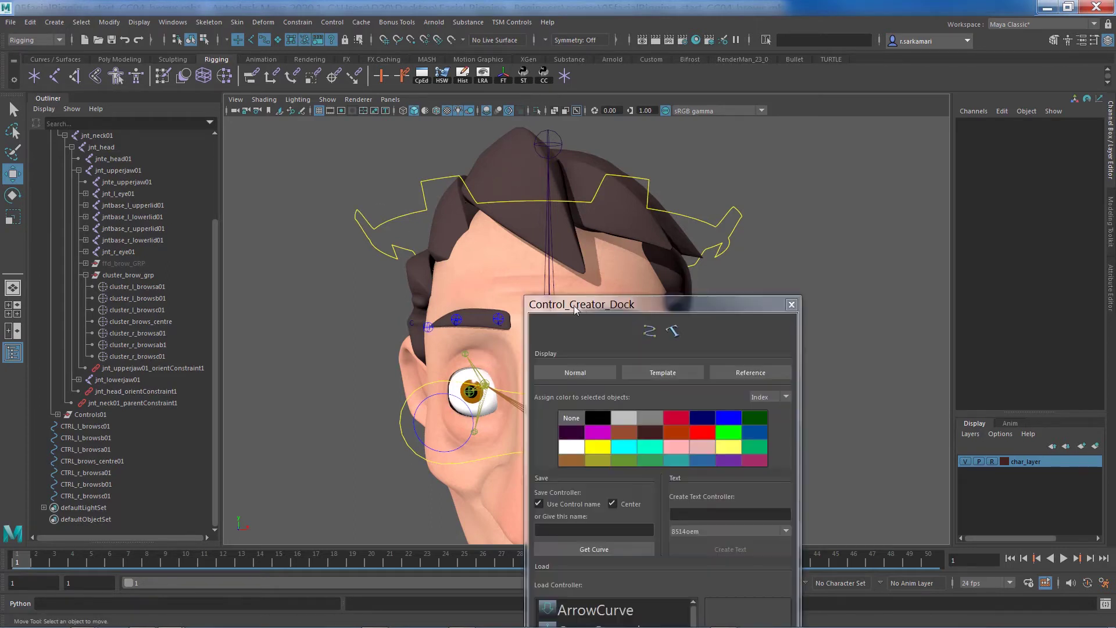
left_click_drag(575, 308, 130, 95)
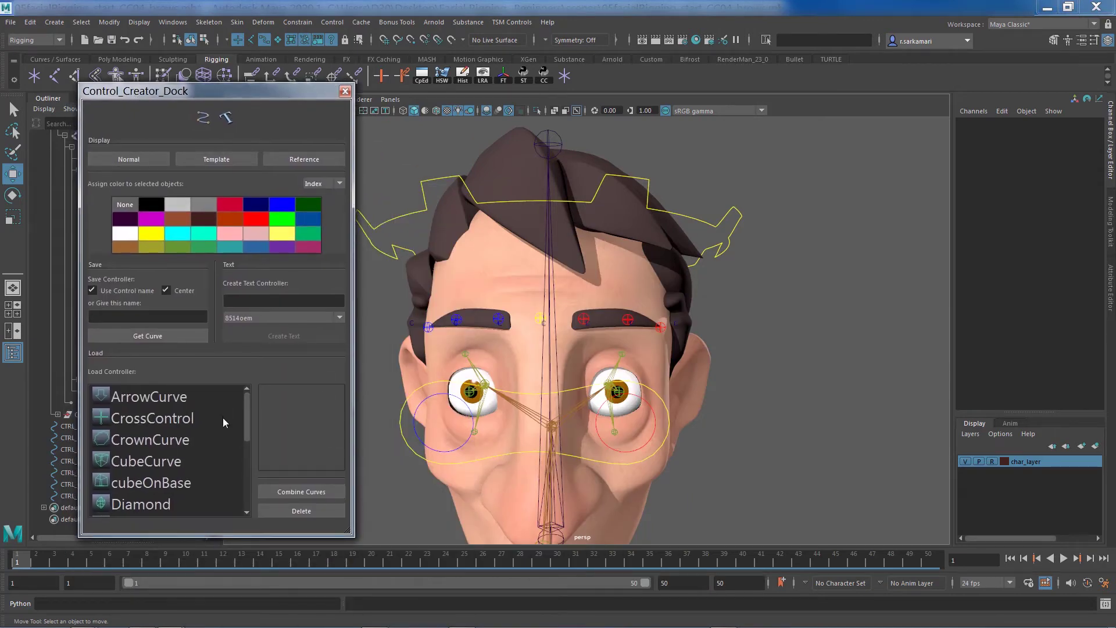
scroll(224, 424, "down", 10)
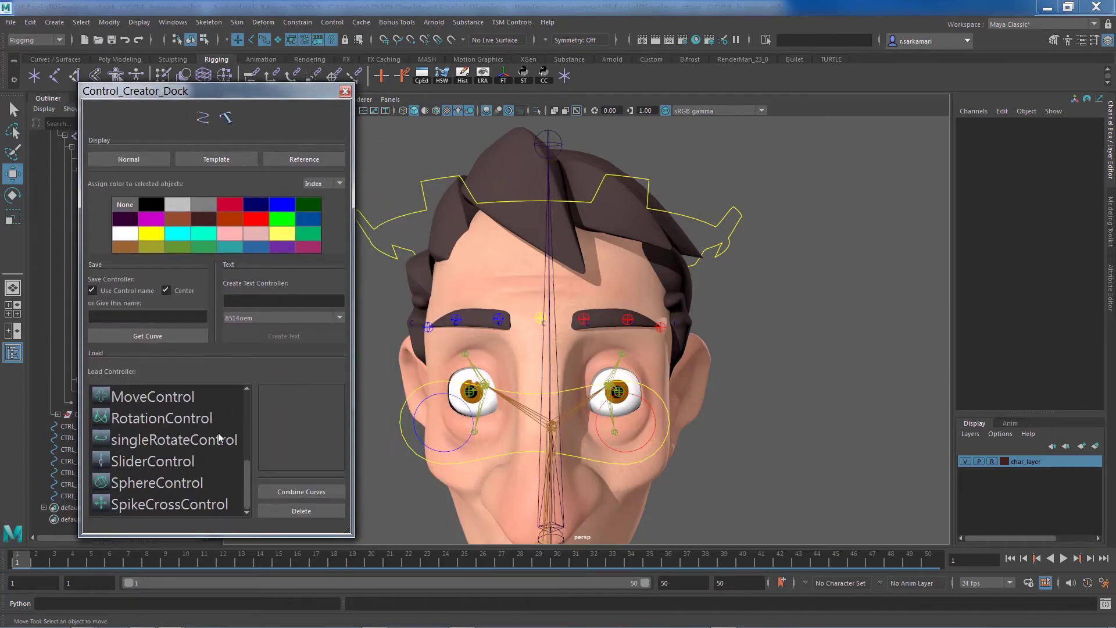
double_click(149, 509)
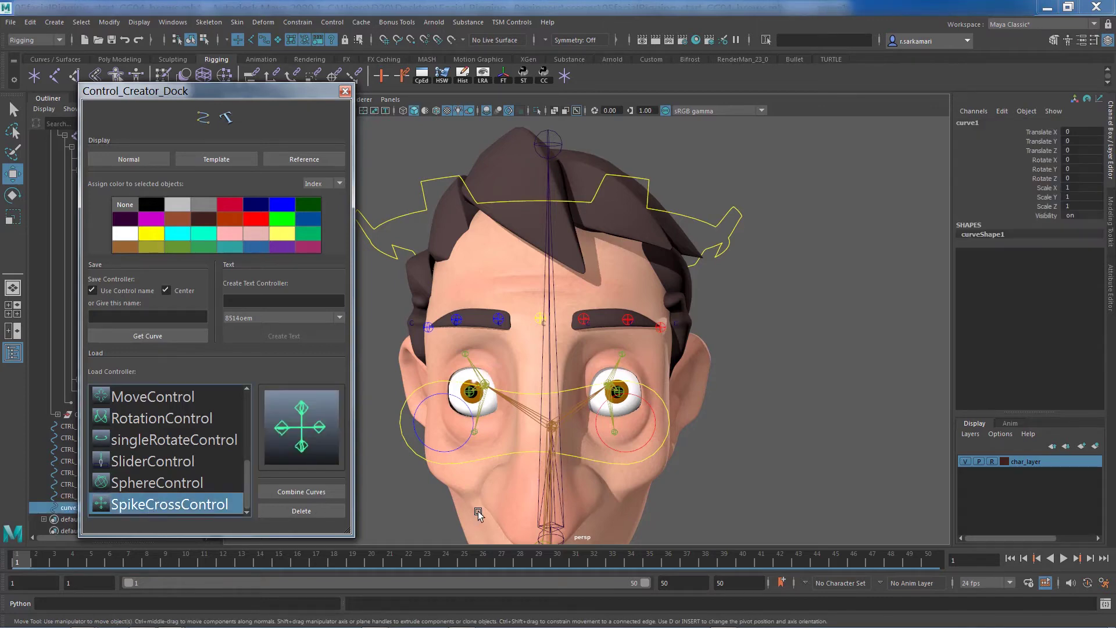
Raise the new cross curve above the head to Translate Y 44.493 and scale it uniformly to about 5
scroll(764, 461, "down", 4)
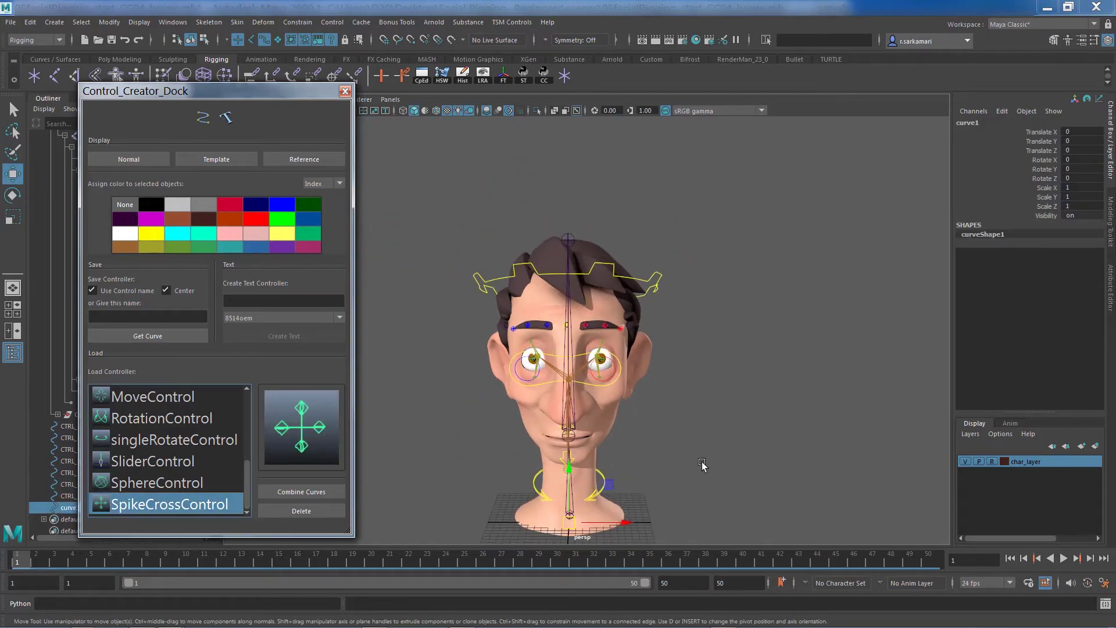
left_click_drag(564, 448, 540, 136)
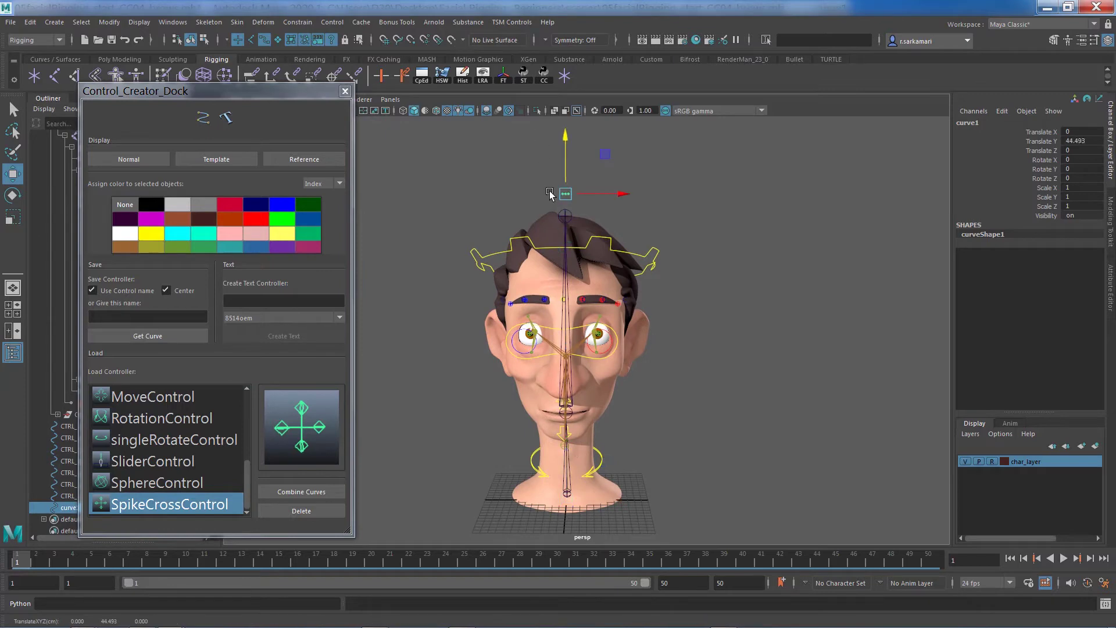
middle_click_drag(550, 191, 554, 239, "alt")
right_click_drag(554, 239, 872, 342, "alt")
middle_click_drag(623, 279, 681, 469, "alt")
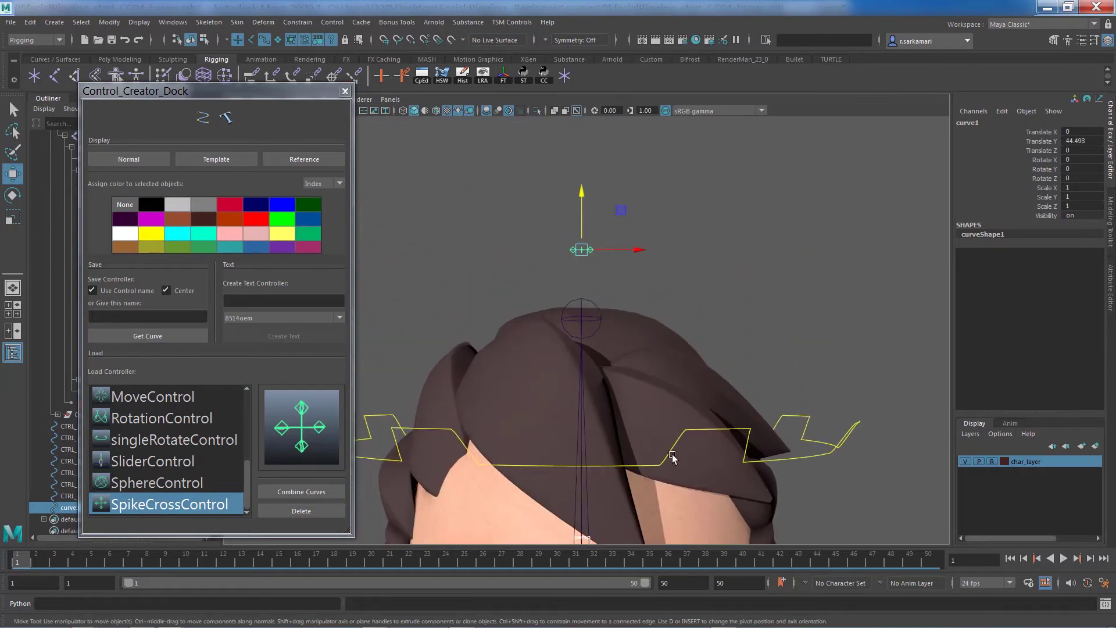
key("r")
left_click_drag(582, 251, 586, 295)
Delete the control vertices of the cross curve's front and back arms, leaving only its two sideways spikes
right_click_drag(765, 228, 710, 229)
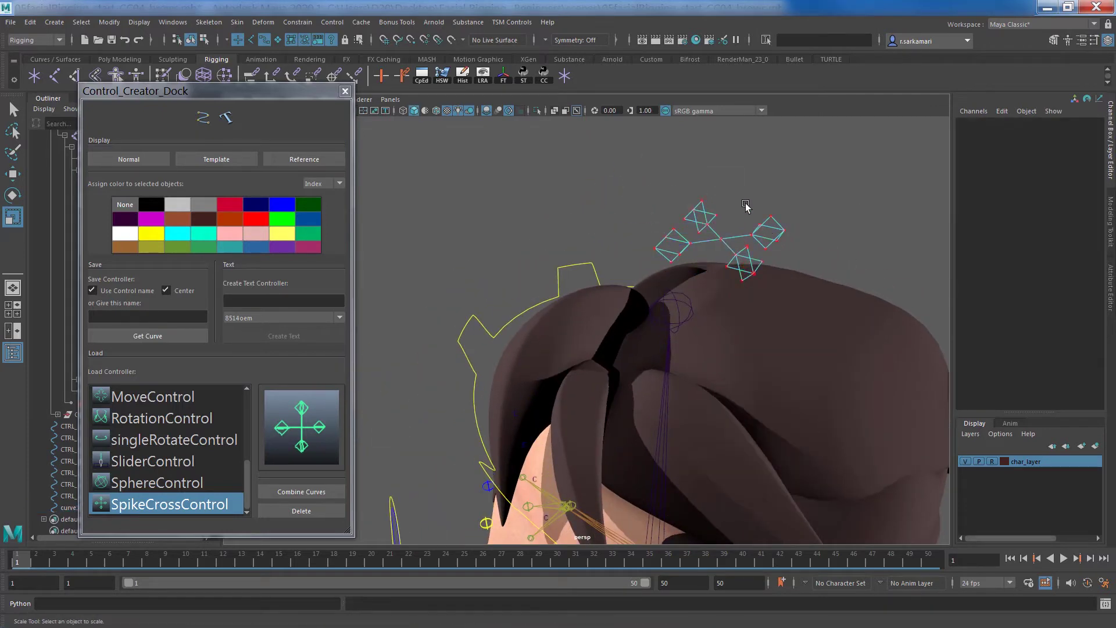
left_click_drag(747, 200, 799, 248)
key("q")
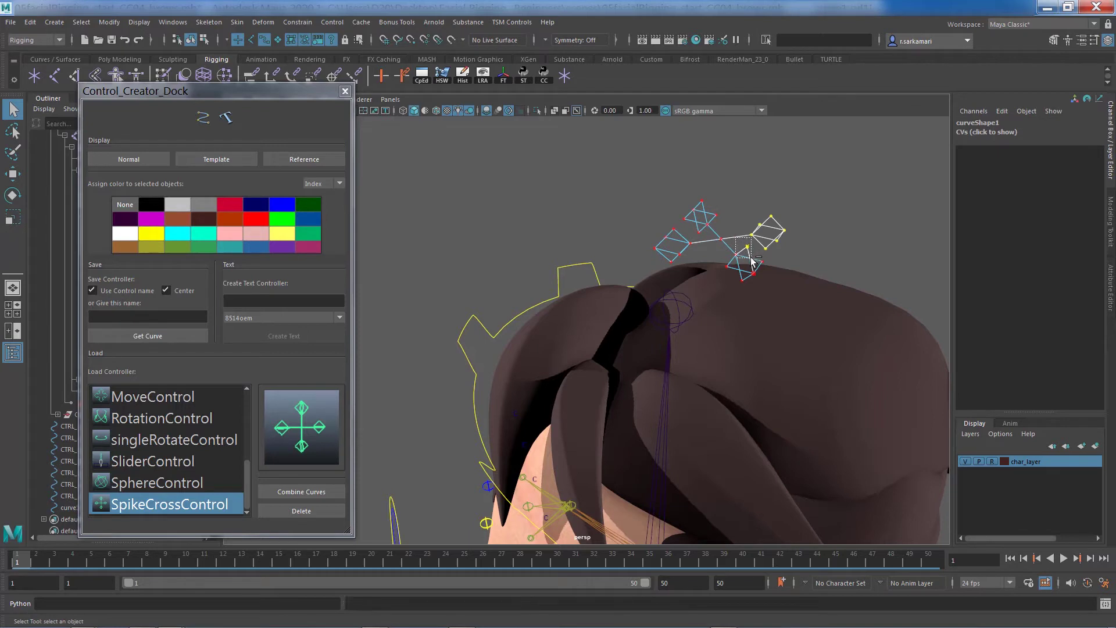
key("Delete")
left_click_drag(651, 225, 690, 275)
key("Delete")
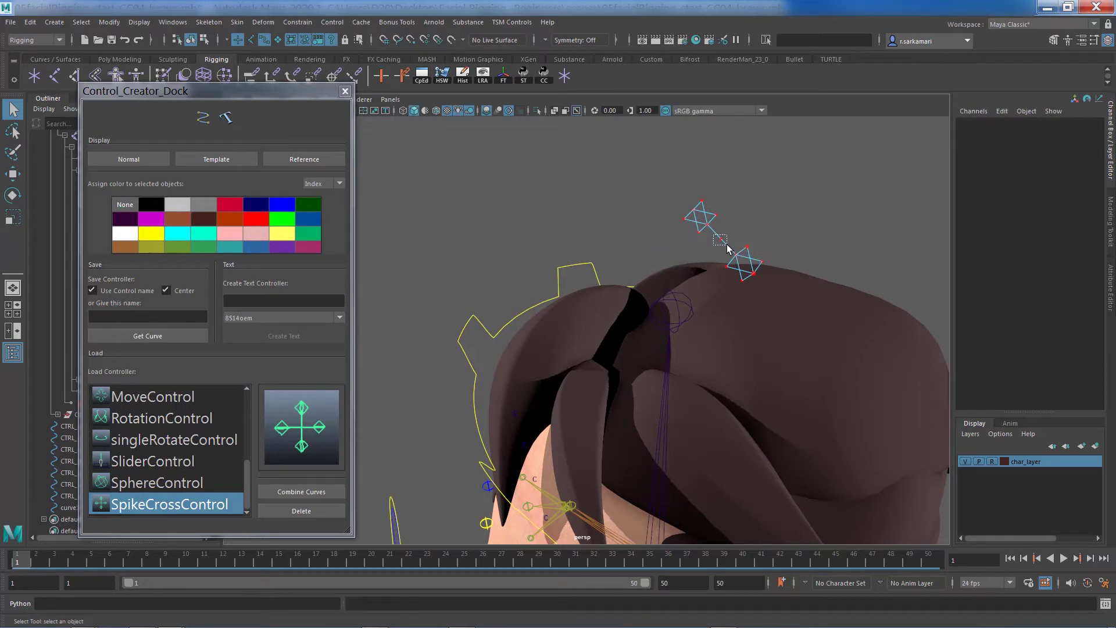
right_click_drag(749, 254, 793, 239)
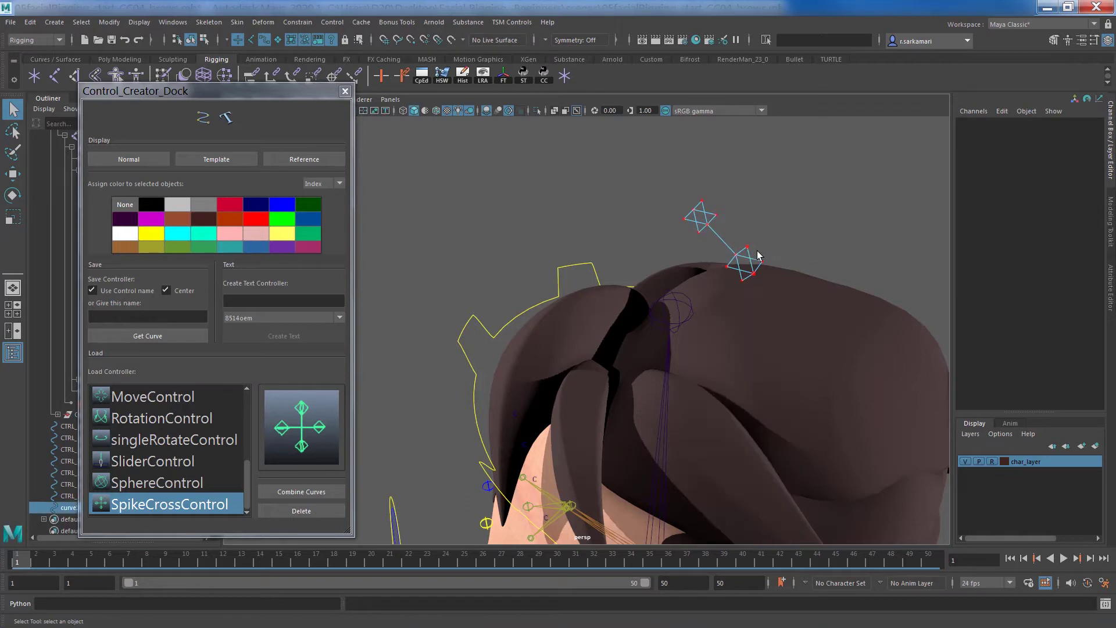
left_click(744, 256)
left_click_drag(667, 303, 640, 304, "alt")
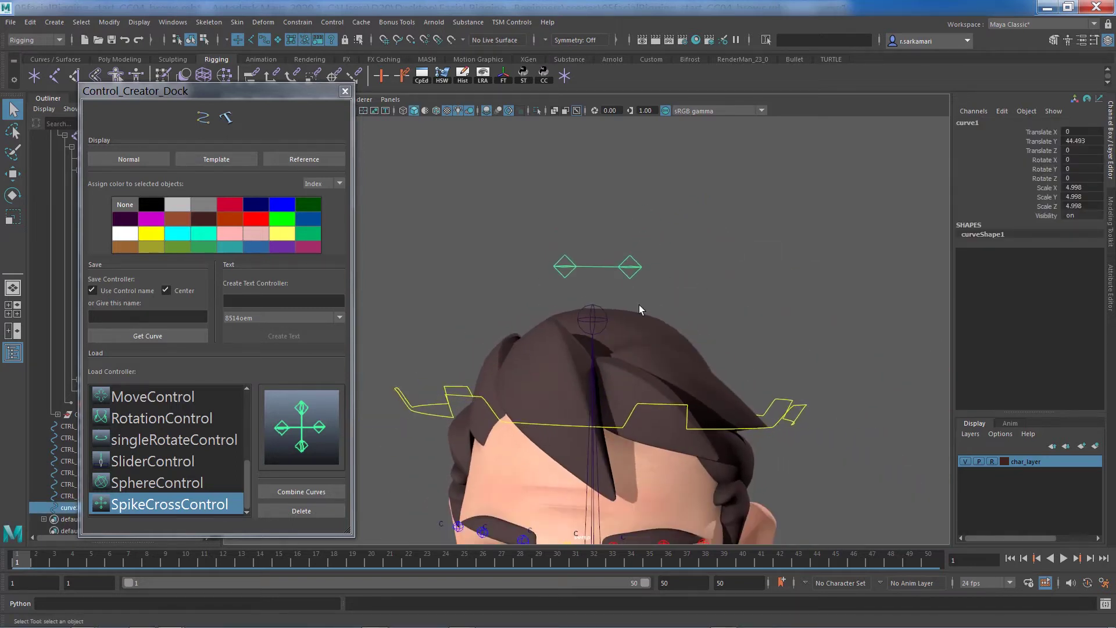
Hide char_layer and display the local rotation axes of the middle brow clusters, cluster_l_browsb01 and cluster_r_browsab1
left_click(967, 461)
left_click_drag(864, 522, 642, 439, "alt")
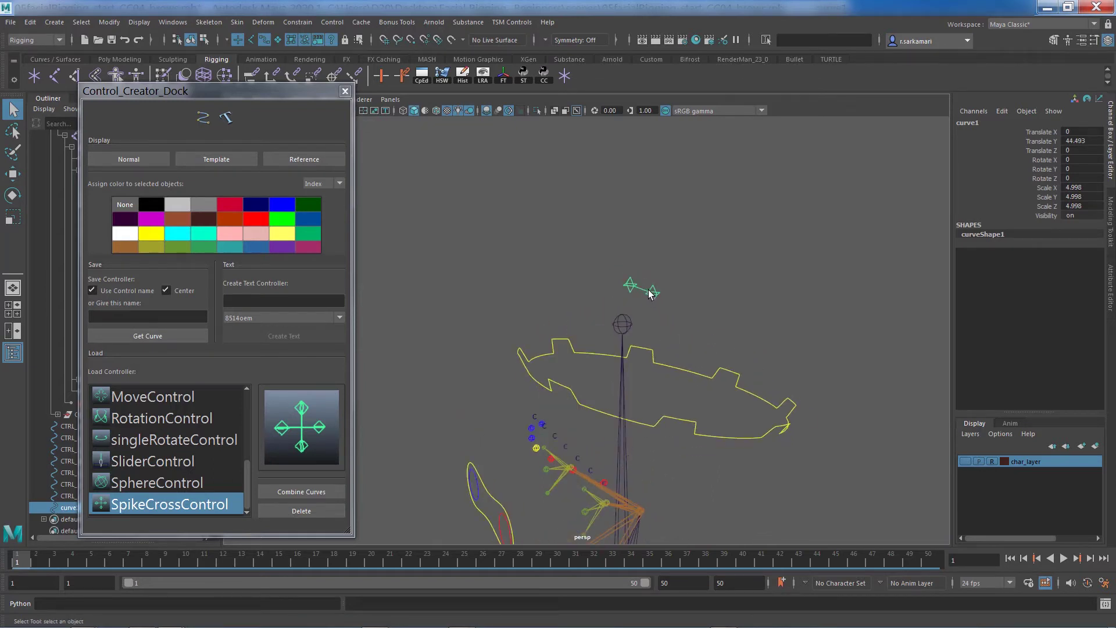
key("w")
left_click_drag(529, 368, 562, 349, "alt")
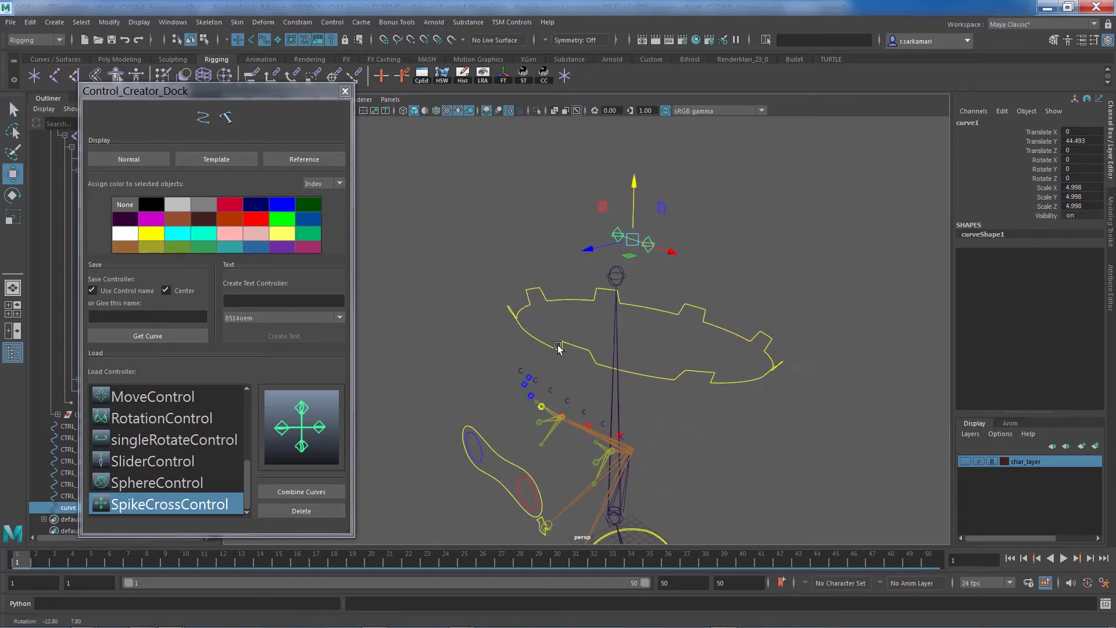
left_click(603, 425)
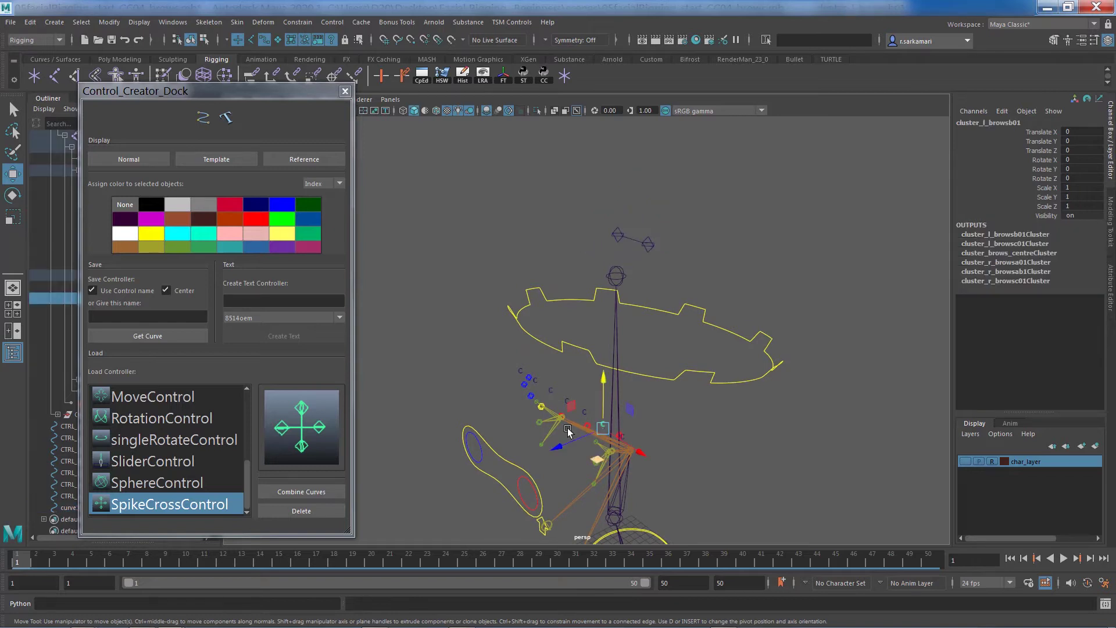
left_click(538, 383, "shift")
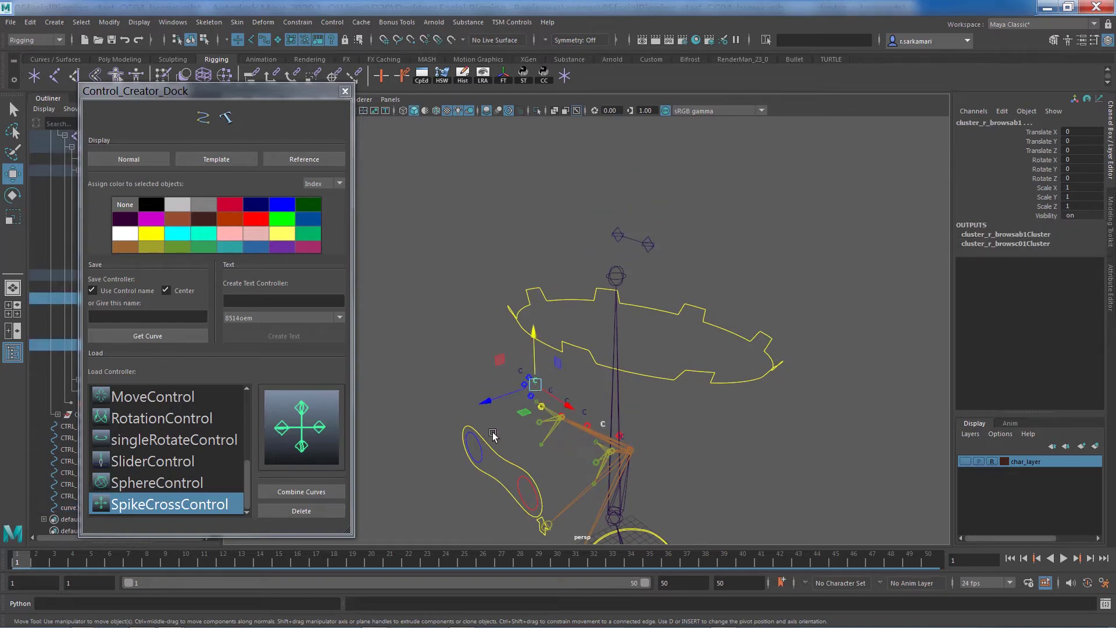
left_click_drag(458, 423, 483, 402, "alt")
left_click(483, 75)
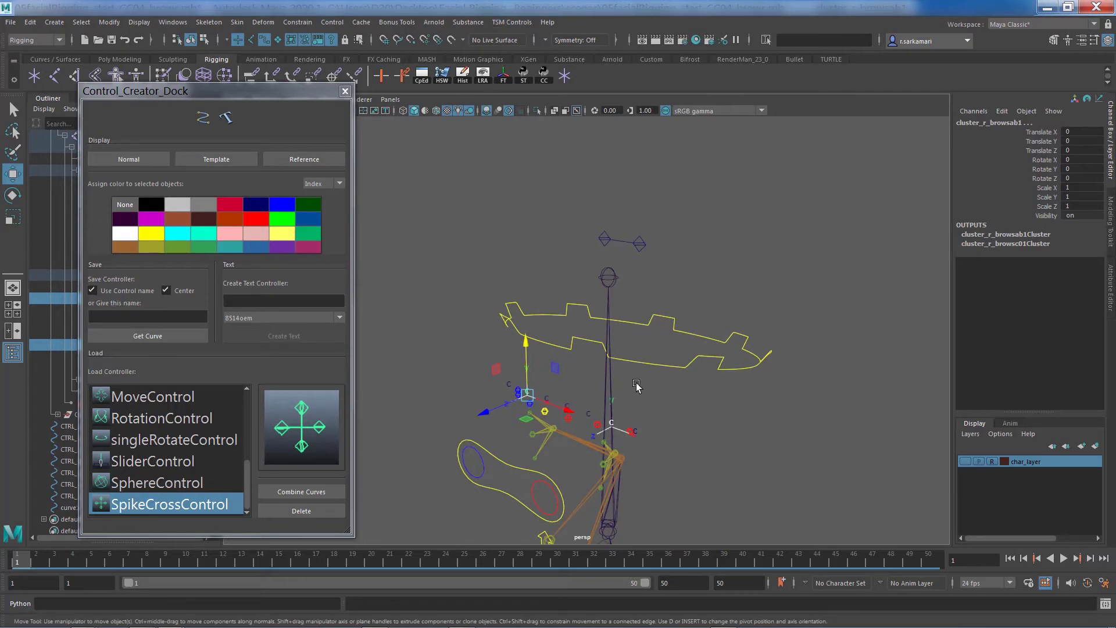
Snap the two-spiked curve onto the cluster_l_browsb01 cluster, at about X 5.329, Y 29.705, Z 7.754
left_click(632, 247)
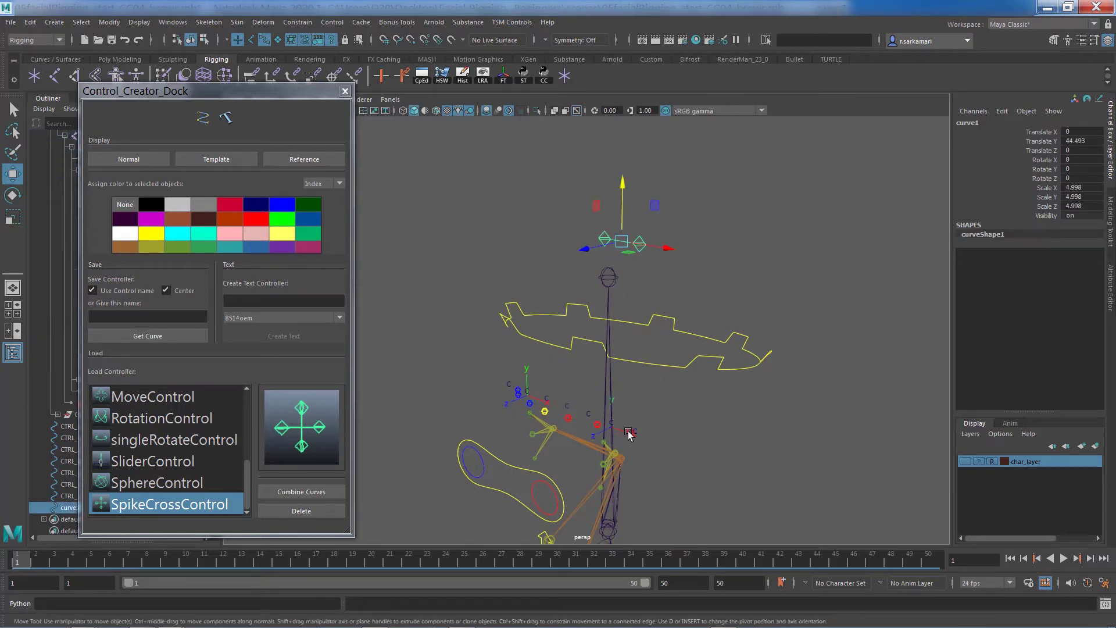
left_click_drag(560, 393, 528, 332, "alt")
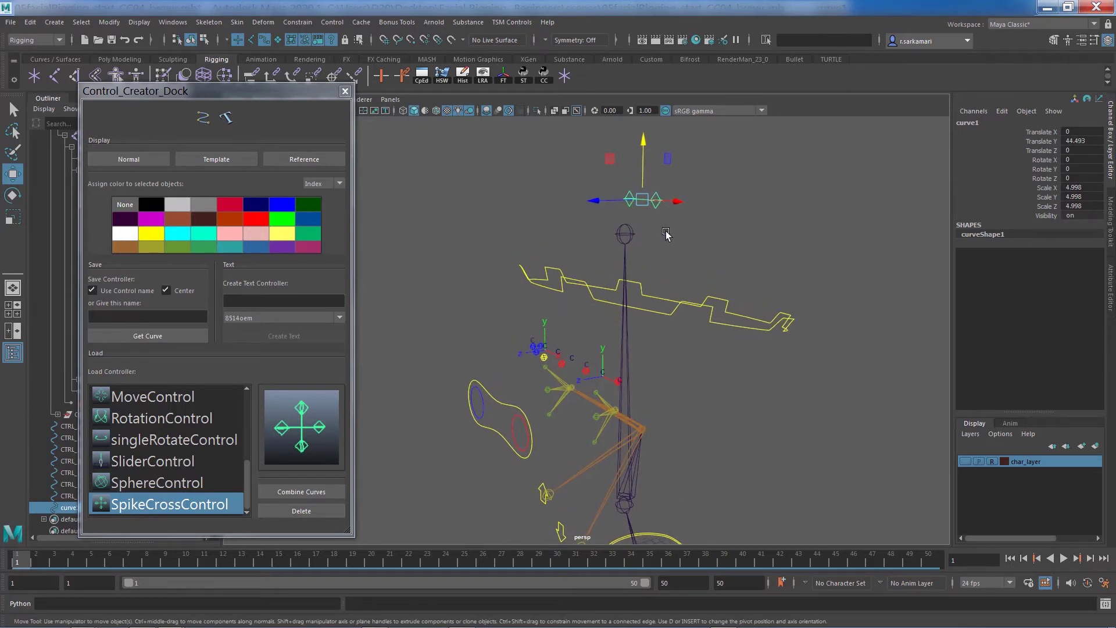
key("v")
left_click_drag(642, 200, 615, 341)
left_click_drag(613, 389, 615, 393)
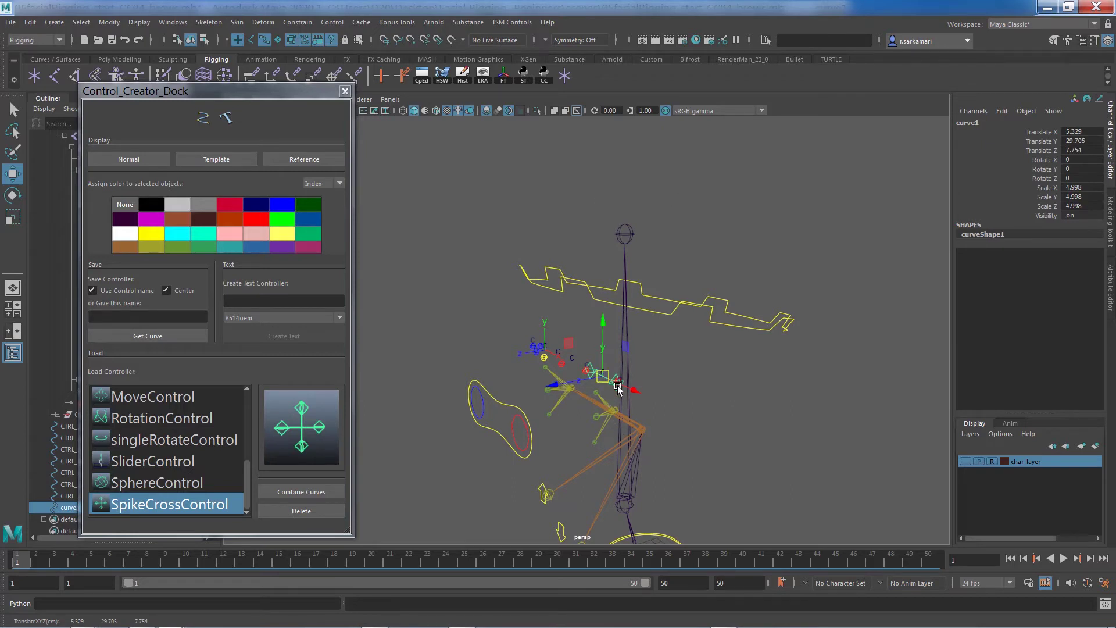
Show char_layer and move all control vertices of the two-spiked curve forward, in front of the character's left eyebrow
right_click_drag(617, 330, 555, 331)
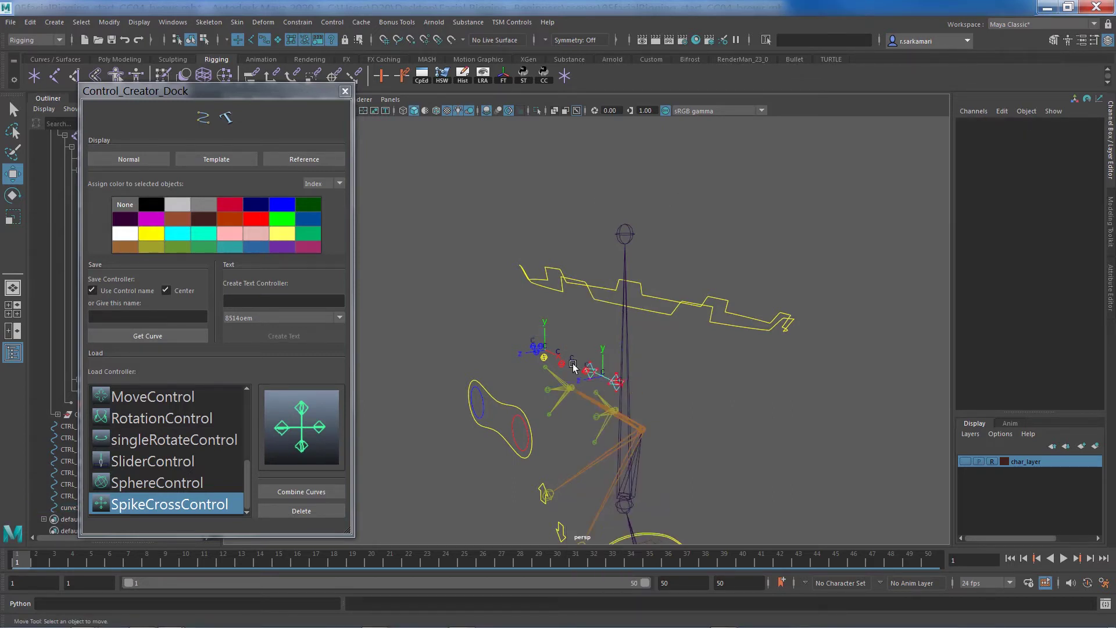
left_click_drag(579, 378, 613, 372, "alt")
left_click_drag(580, 344, 655, 387)
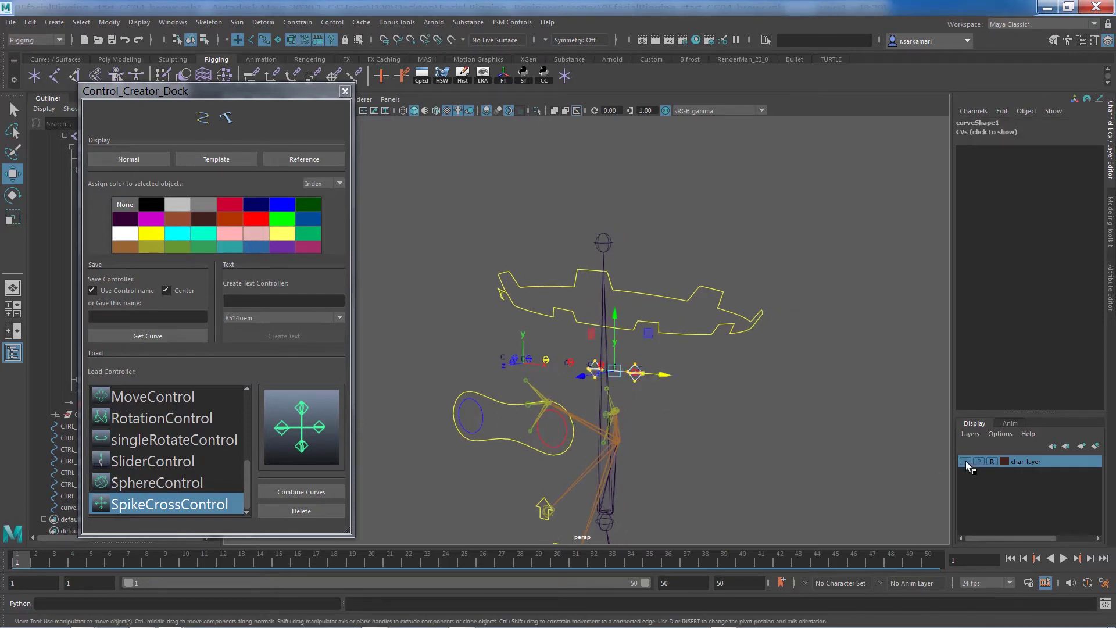
left_click(965, 462)
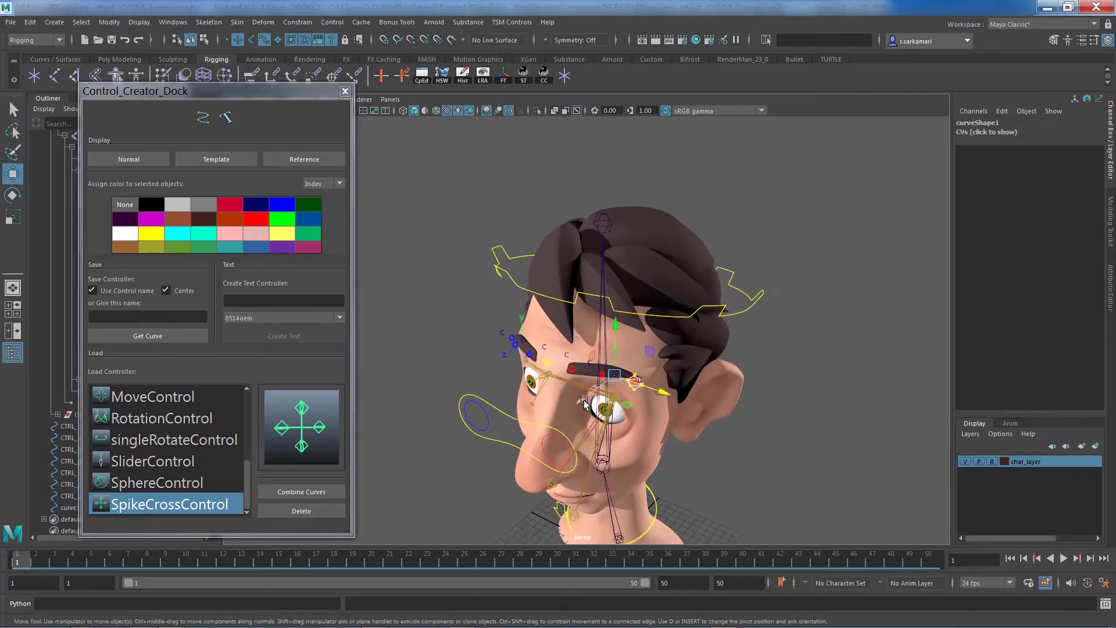
left_click_drag(584, 400, 562, 417)
Rotate the curve's control vertices, as seen from above, to follow the direction of the left eyebrow
left_click_drag(563, 417, 555, 456, "alt")
right_click_drag(554, 455, 816, 567, "alt")
key("e")
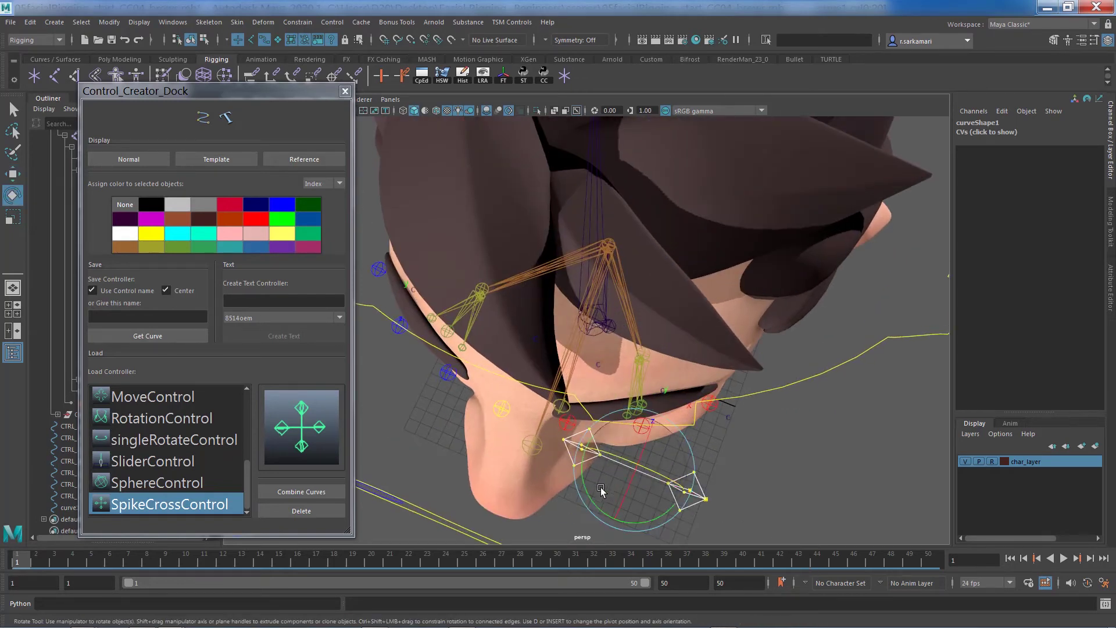
mouse_move(601, 490)
left_mouse_down()
mouse_move(616, 514)
mouse_move(604, 502)
left_mouse_up()
key("w")
key("e")
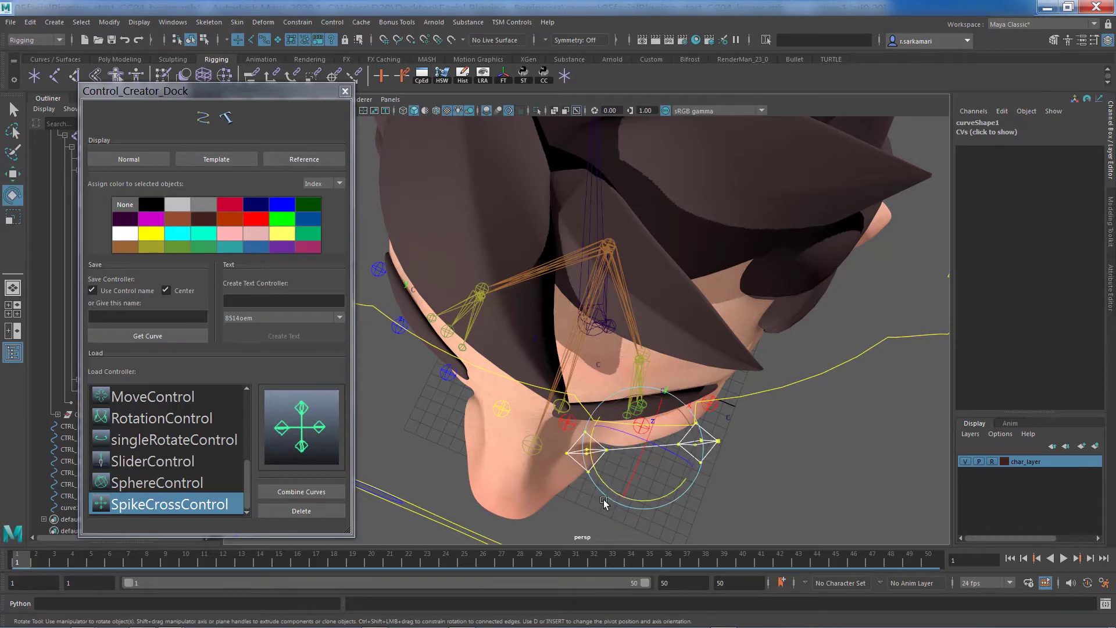
In the front view, raise the curve's control vertices above the left eyebrow and tilt them down toward its outer end
key("space")
left_click_drag(535, 439, 532, 459)
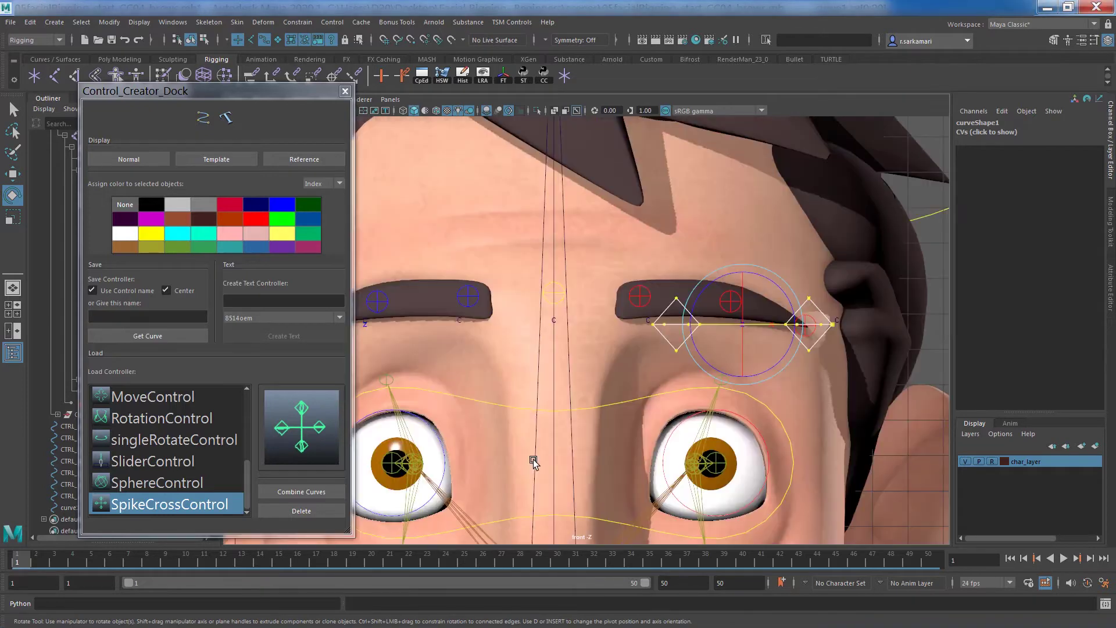
key("w")
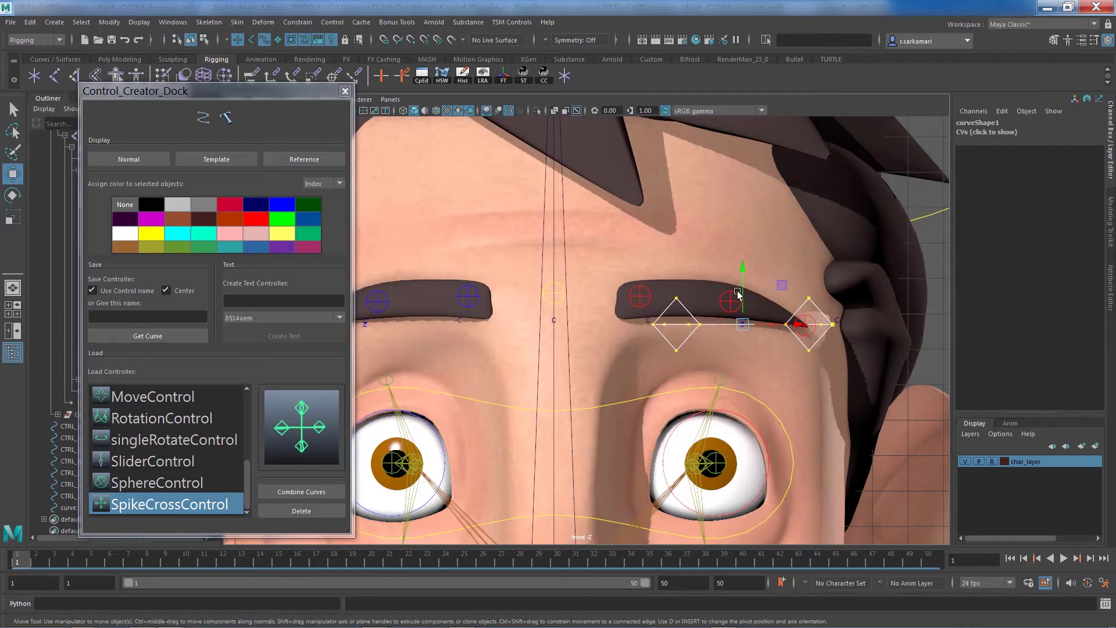
left_click_drag(739, 289, 738, 215)
key("e")
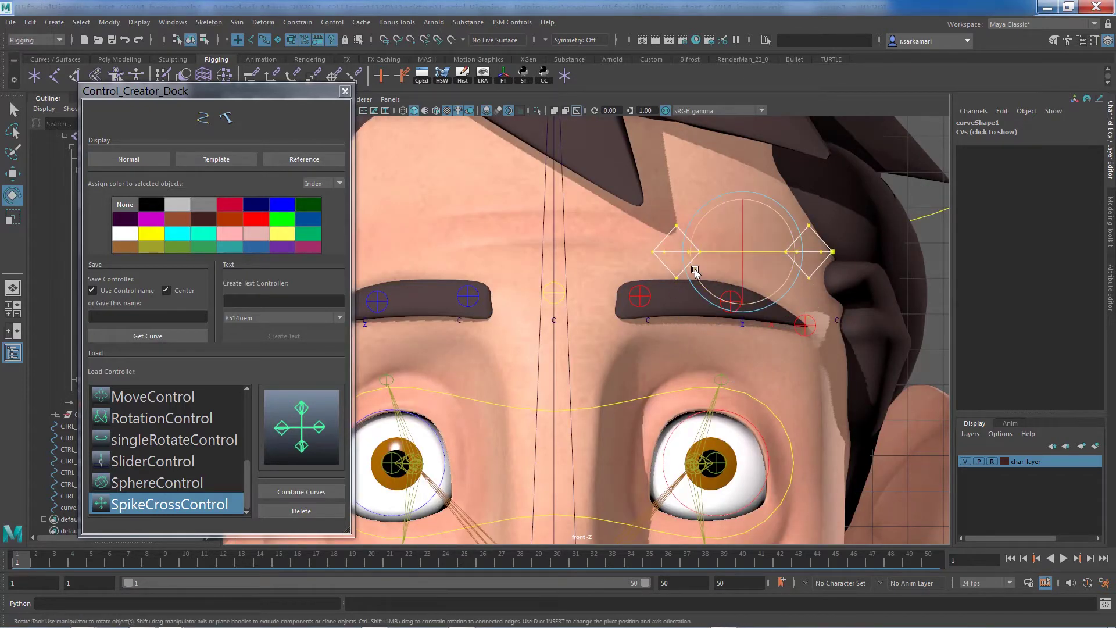
left_click_drag(696, 273, 692, 263)
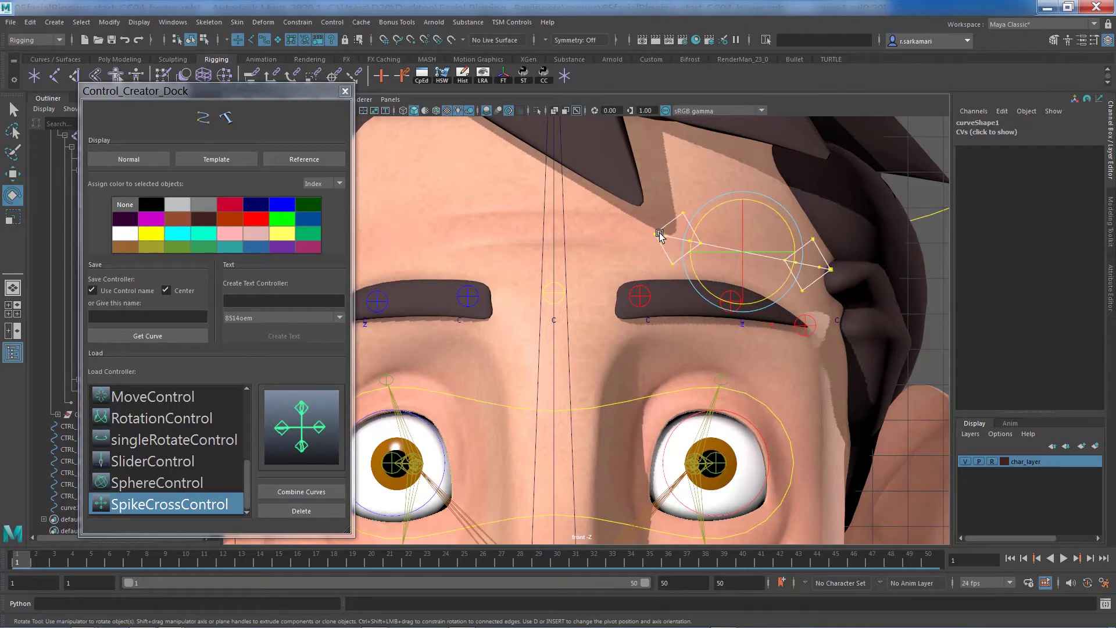
Move only the inner spike's control vertices sideways toward the nose, above the brow's inner end at about X 2.28
right_click_drag(659, 233, 630, 230)
left_click_drag(641, 206, 708, 273)
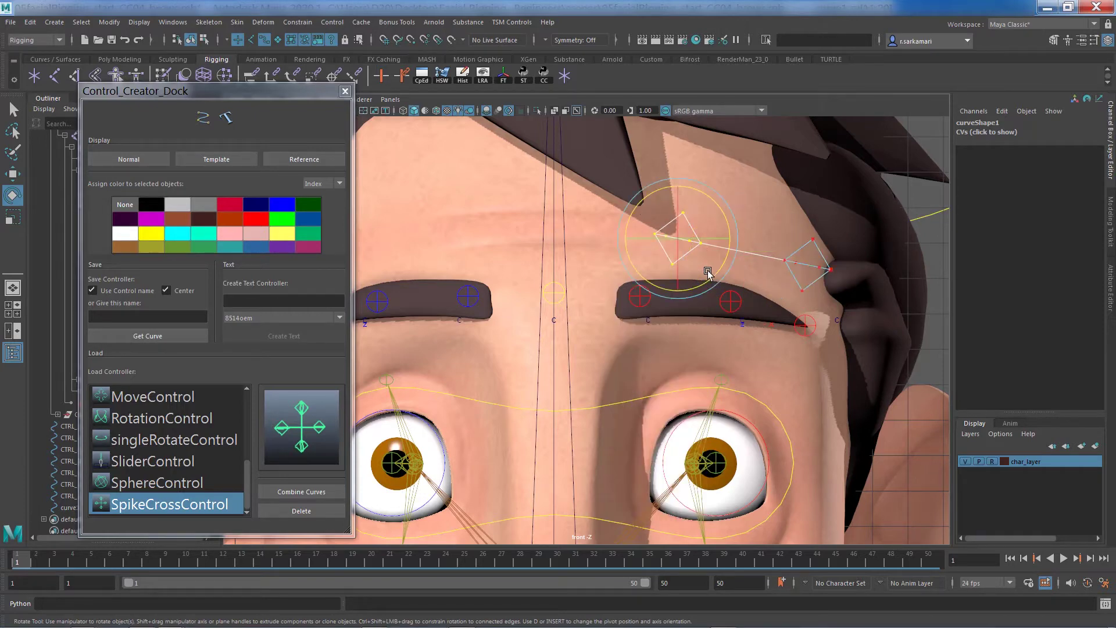
key("w")
left_click_drag(740, 237, 697, 249)
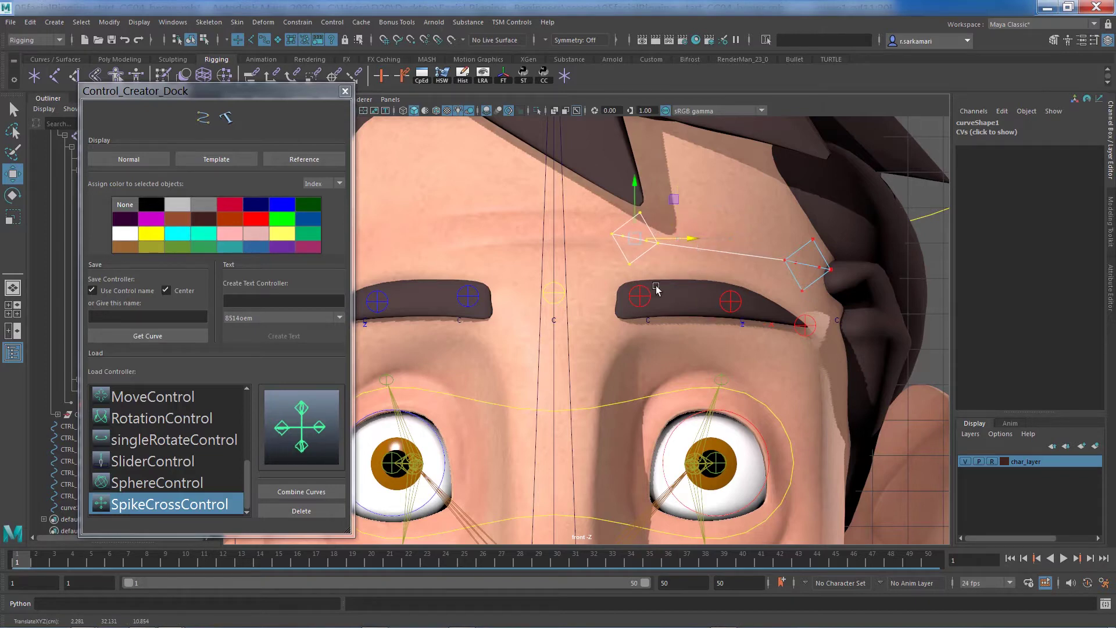
Return the curve to object mode, freeze its transformations and colour it red
right_click_drag(619, 231, 639, 219)
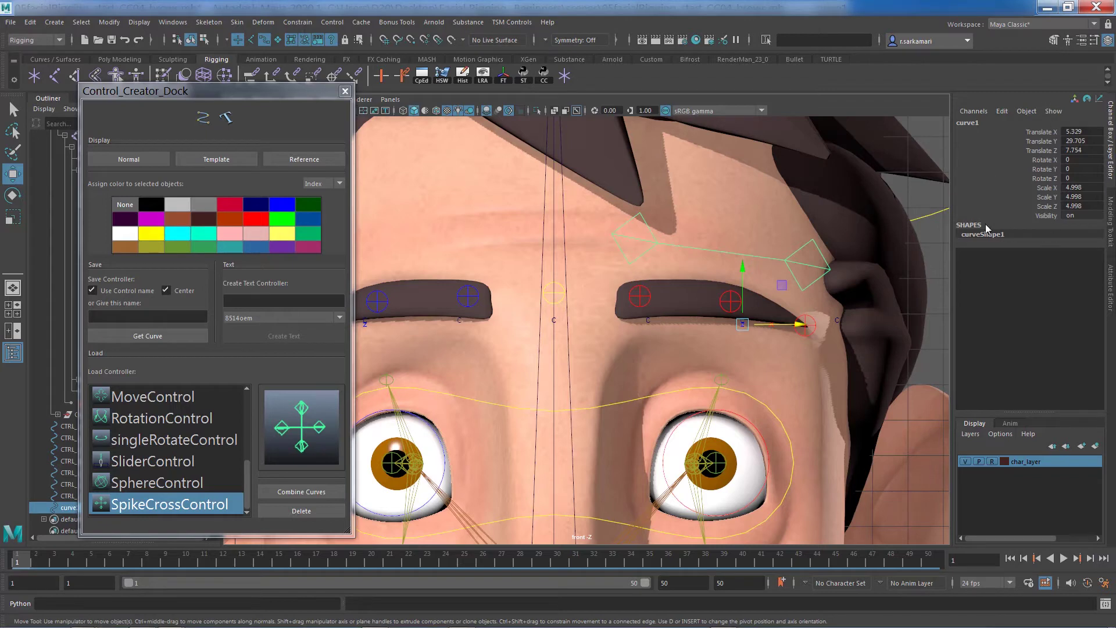
left_click(504, 74)
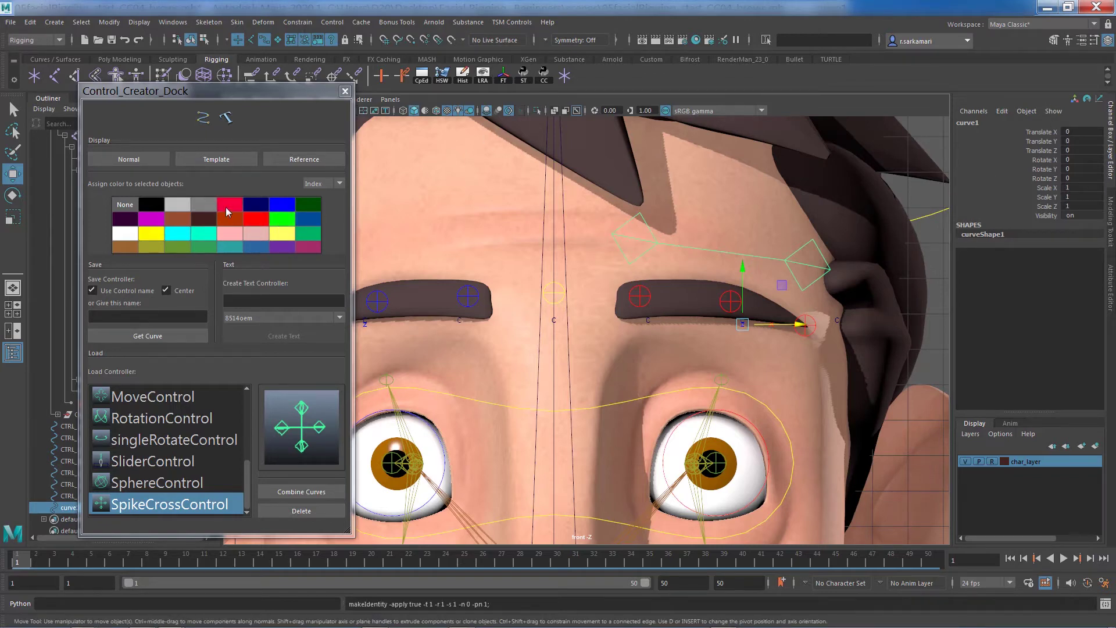
left_click(255, 218)
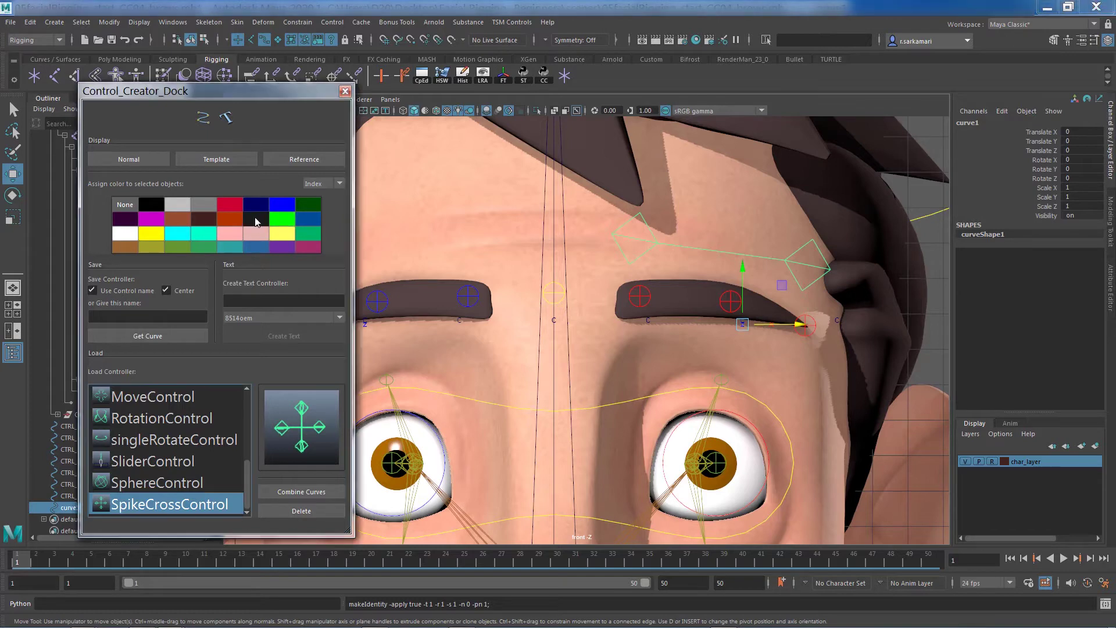
Rename the red spiked curve CTRL_l_brow01, reusing the name copied from the CTRL_l_browsb01 sphere control
left_click(723, 307)
double_click(999, 123)
key("ctrl+c")
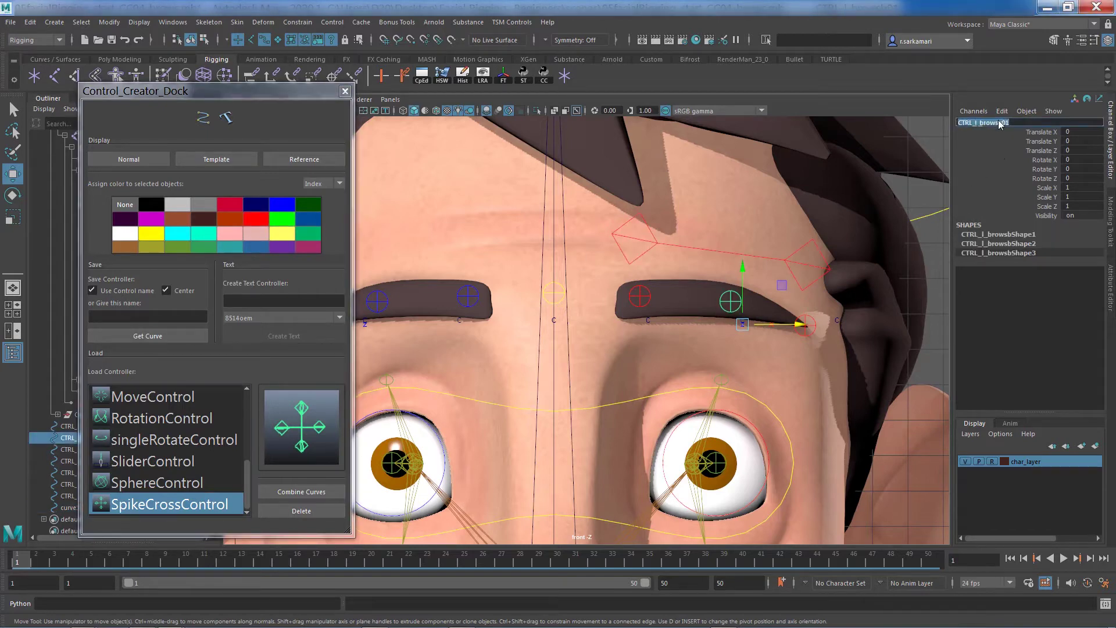
left_click(700, 249)
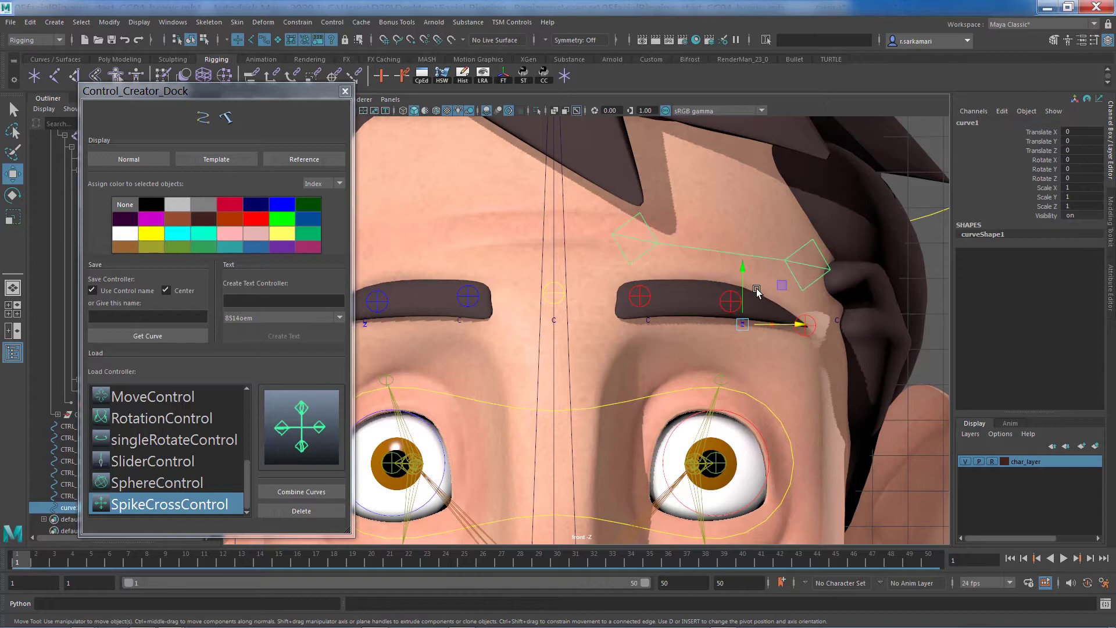
left_click(970, 122)
key("ctrl+v")
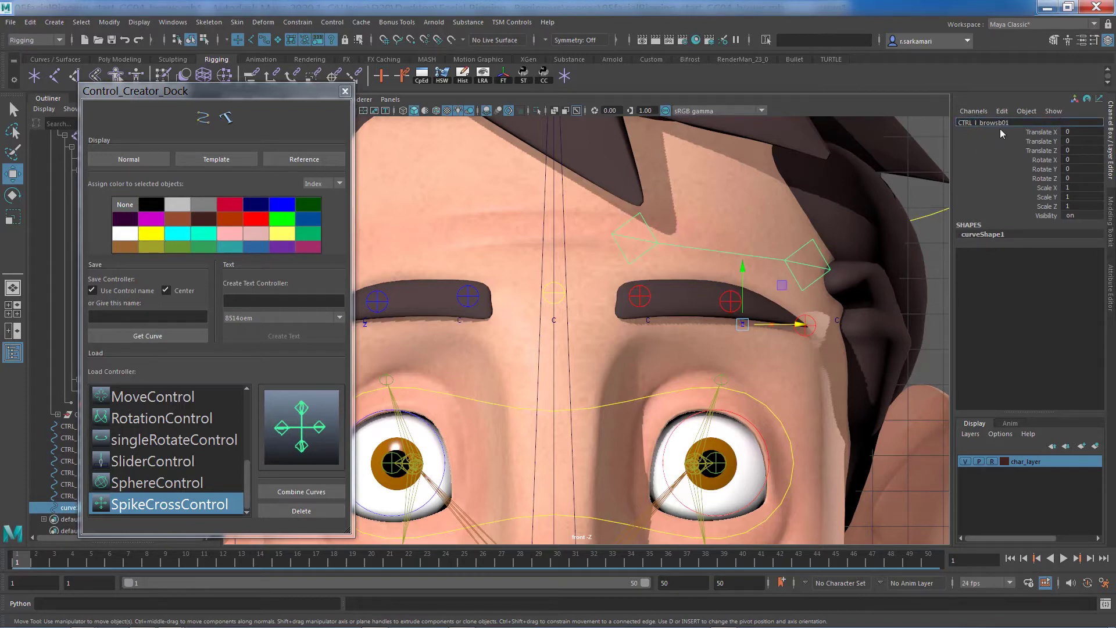
key("BackSpace")
key("BackSpace")
key("Return")
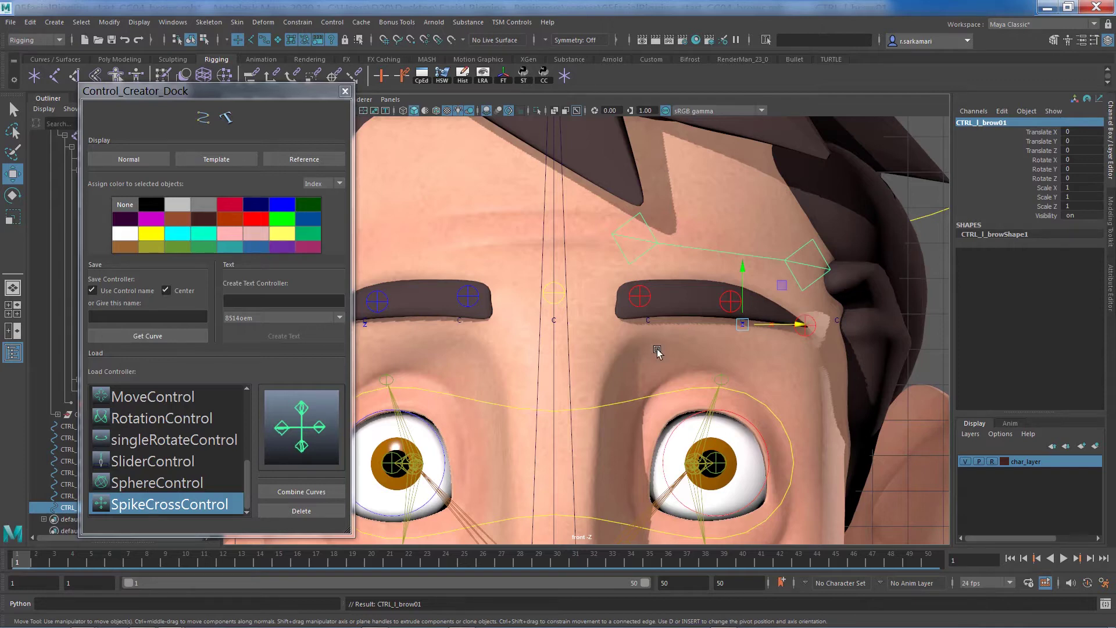
Duplicate CTRL_l_brow01, group the copy and mirror the group to the other eyebrow with Scale X -1
scroll(571, 357, "down", 1)
middle_click_drag(571, 357, 668, 338, "alt")
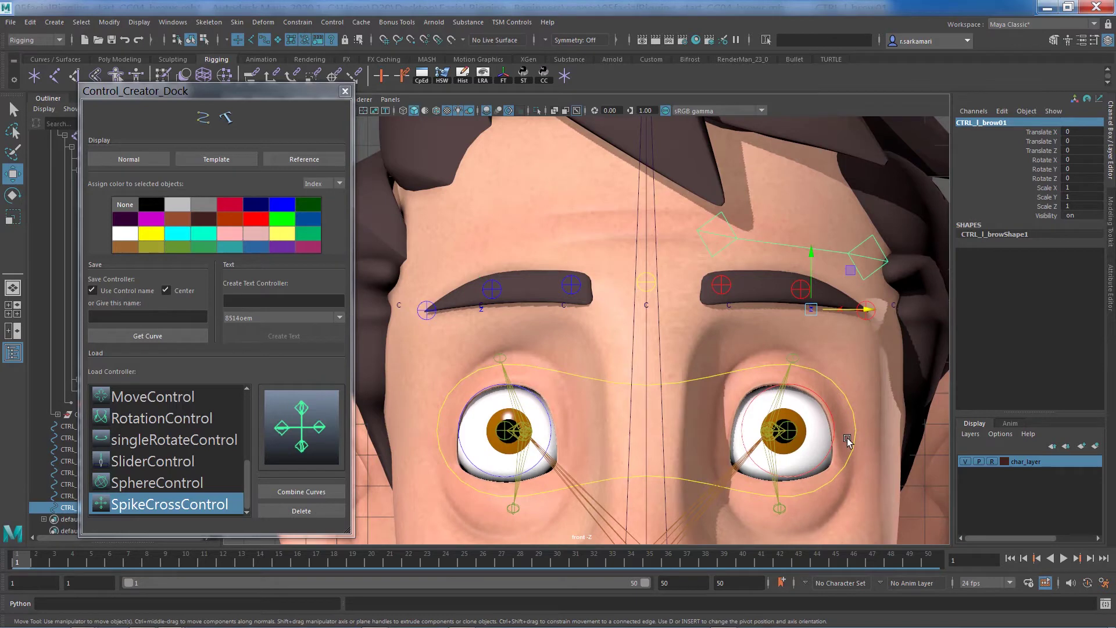
key("ctrl+d")
key("ctrl+g")
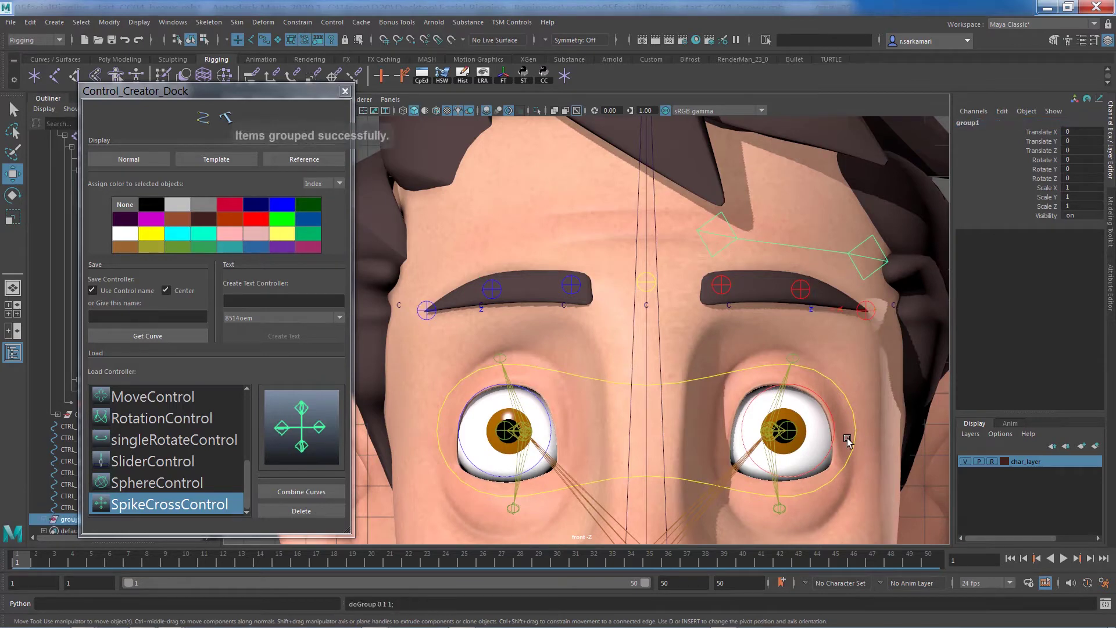
left_click(1084, 187)
type("-1")
key("Return")
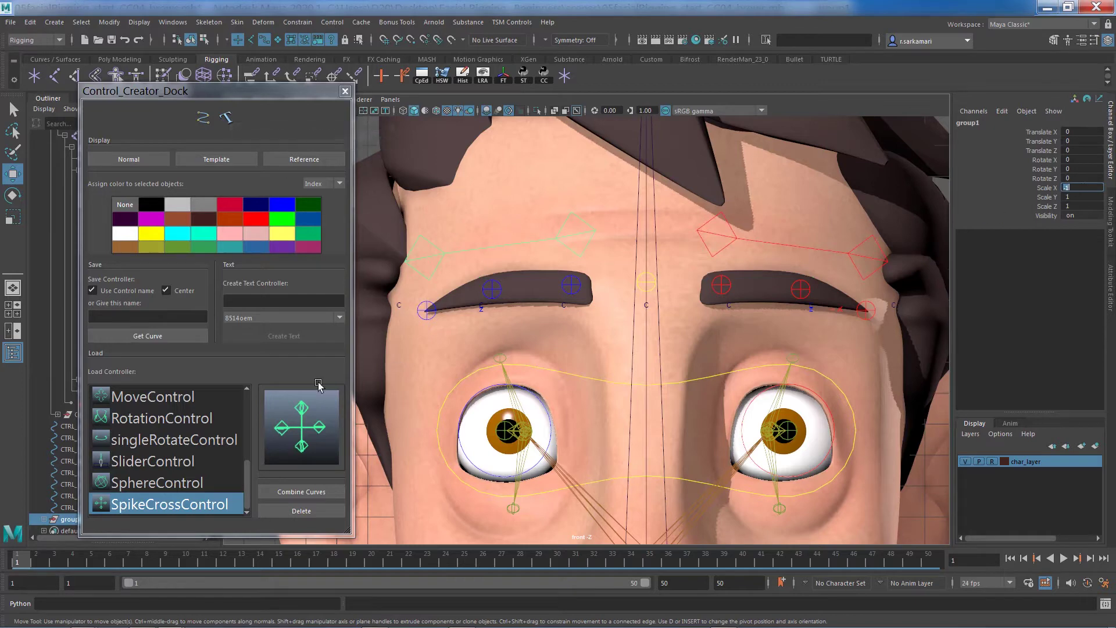
Close the control creator, ungroup the mirrored curve and rename it CTRL_r_brow01
left_click(345, 91)
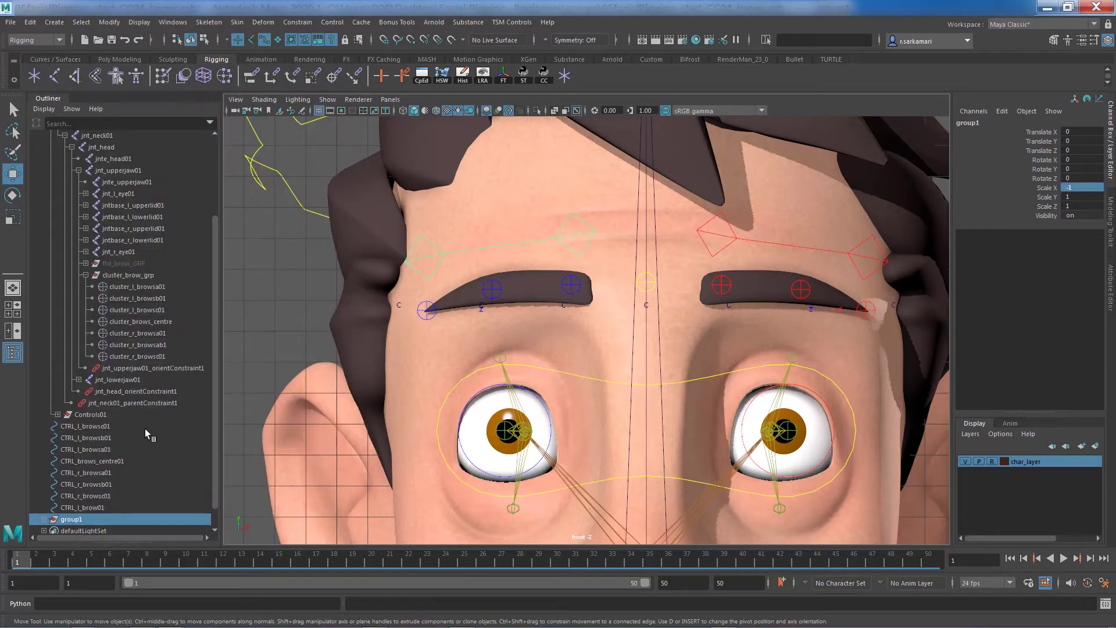
left_click(62, 522)
left_click(29, 23)
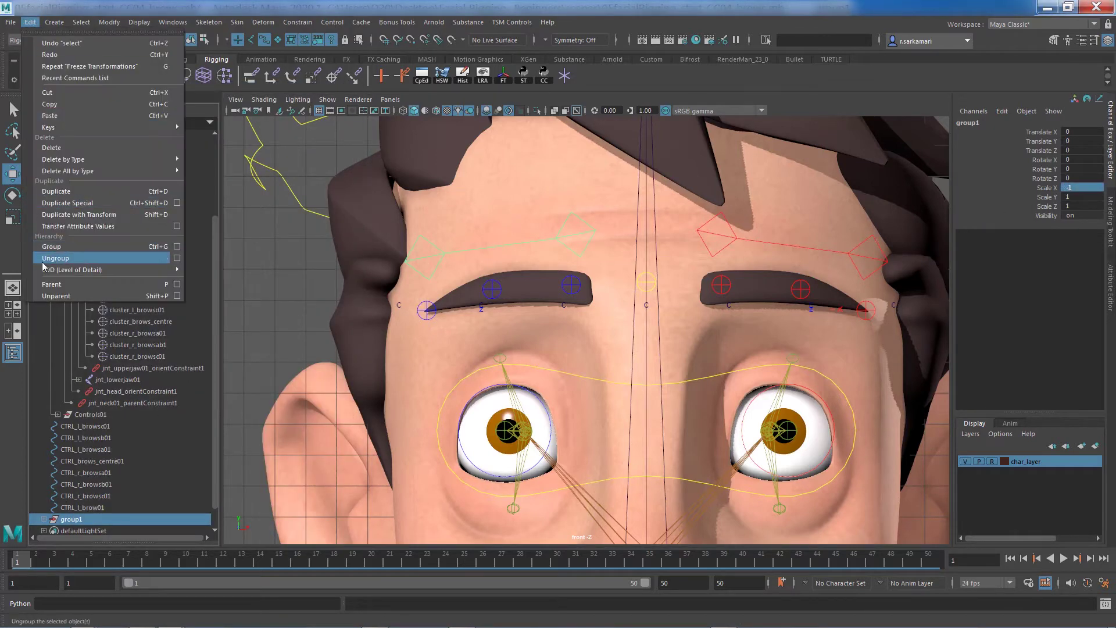
left_click(43, 259)
double_click(92, 519)
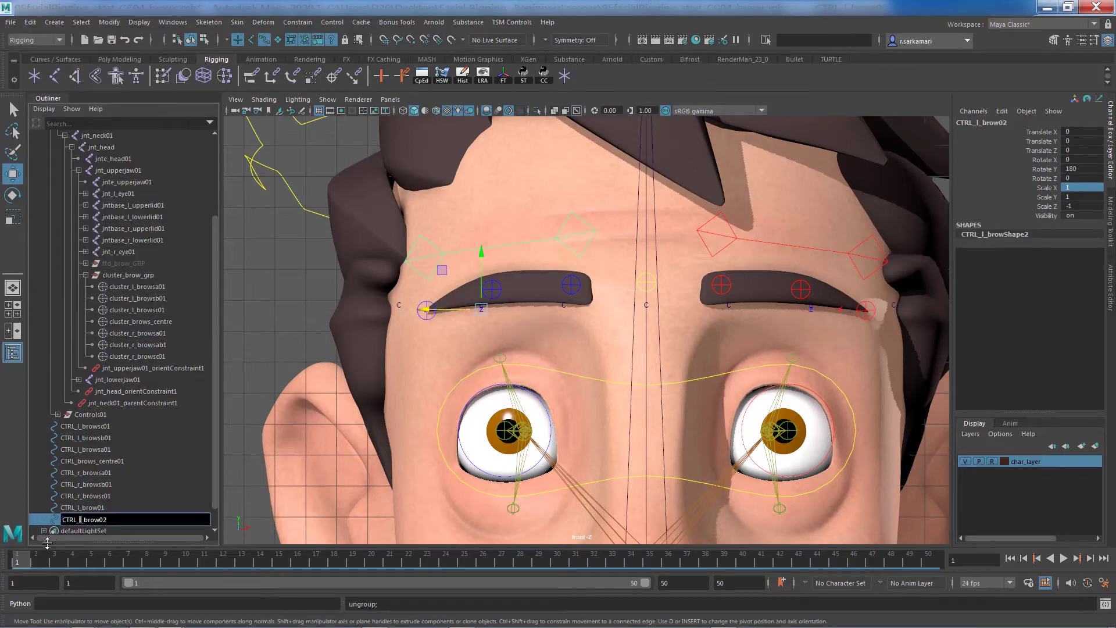
type("r")
key("BackSpace")
type("1")
key("Return")
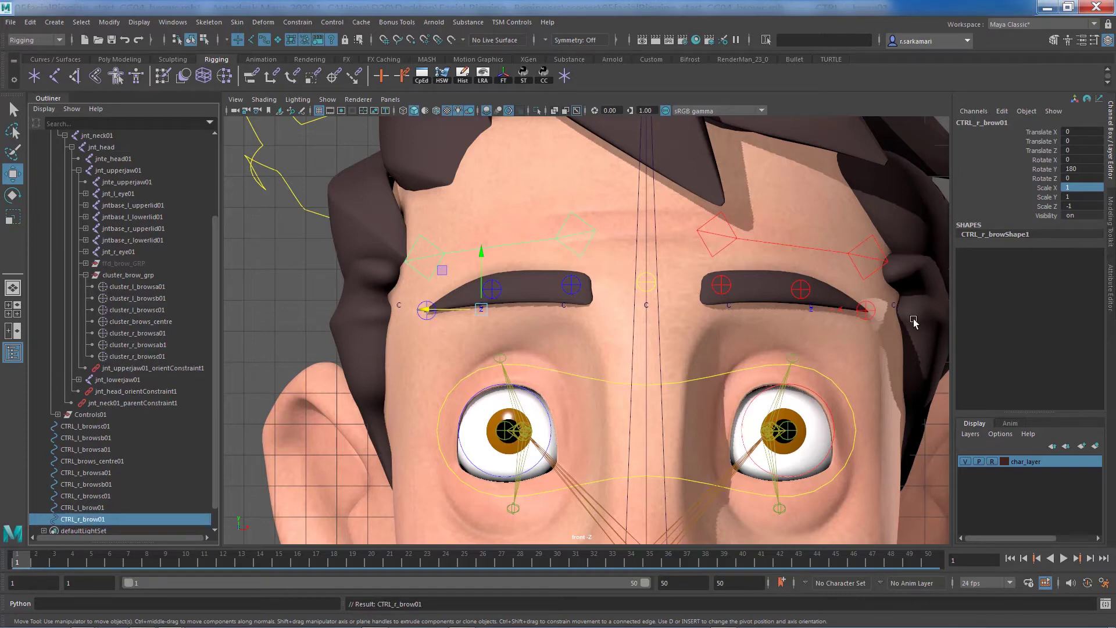
Freeze the transformations of CTRL_r_brow01 and colour it blue using the control creator
left_click(504, 78)
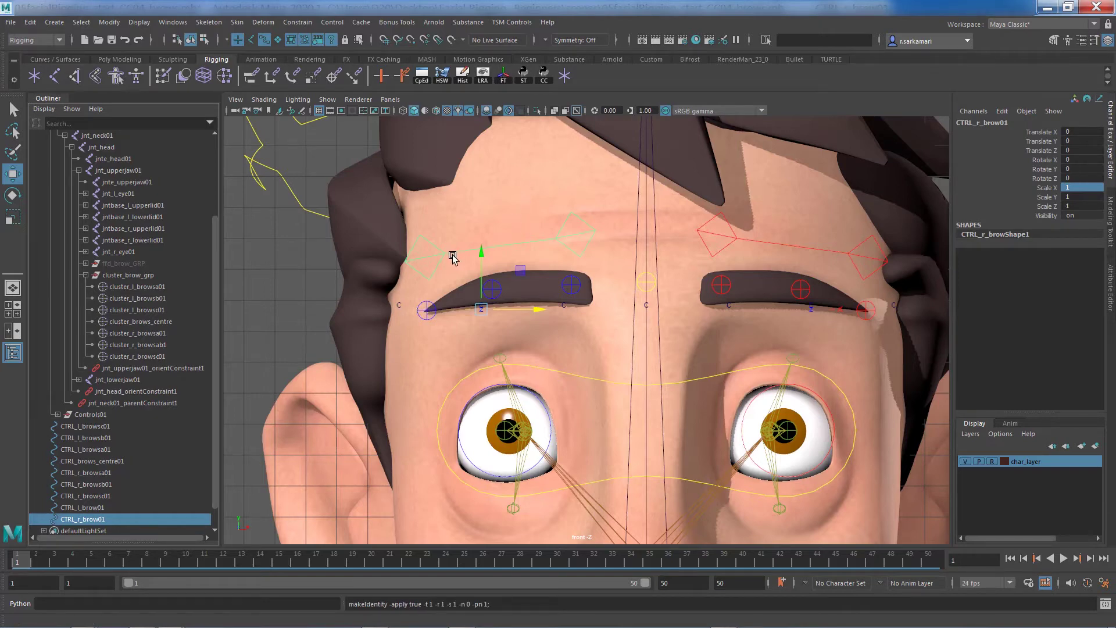
left_click(270, 284)
left_click(439, 254)
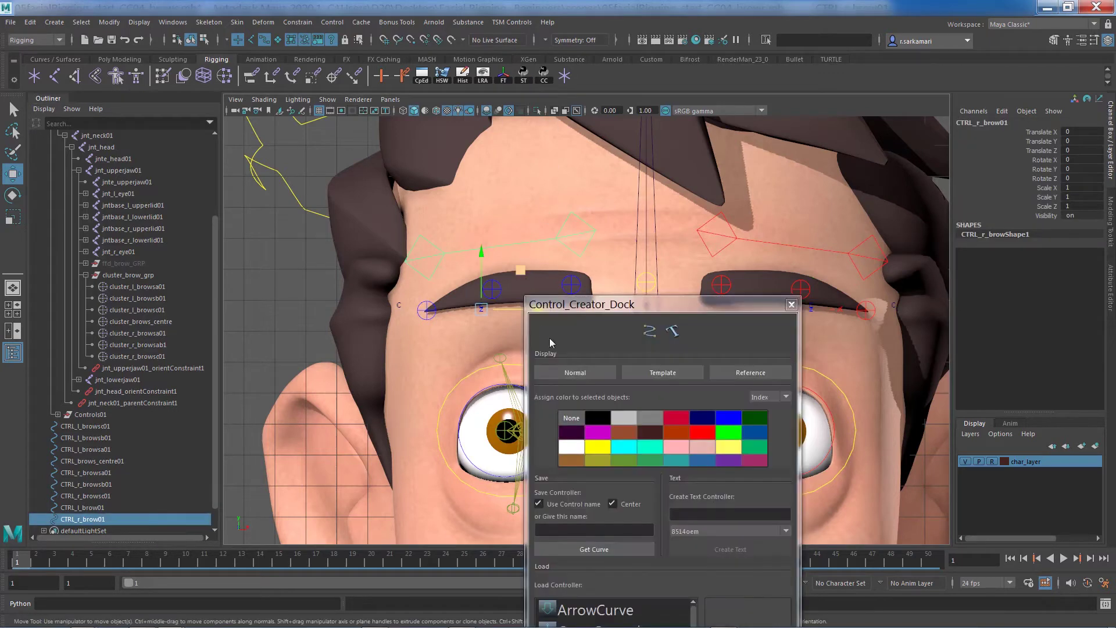
left_click(730, 421)
left_click(791, 304)
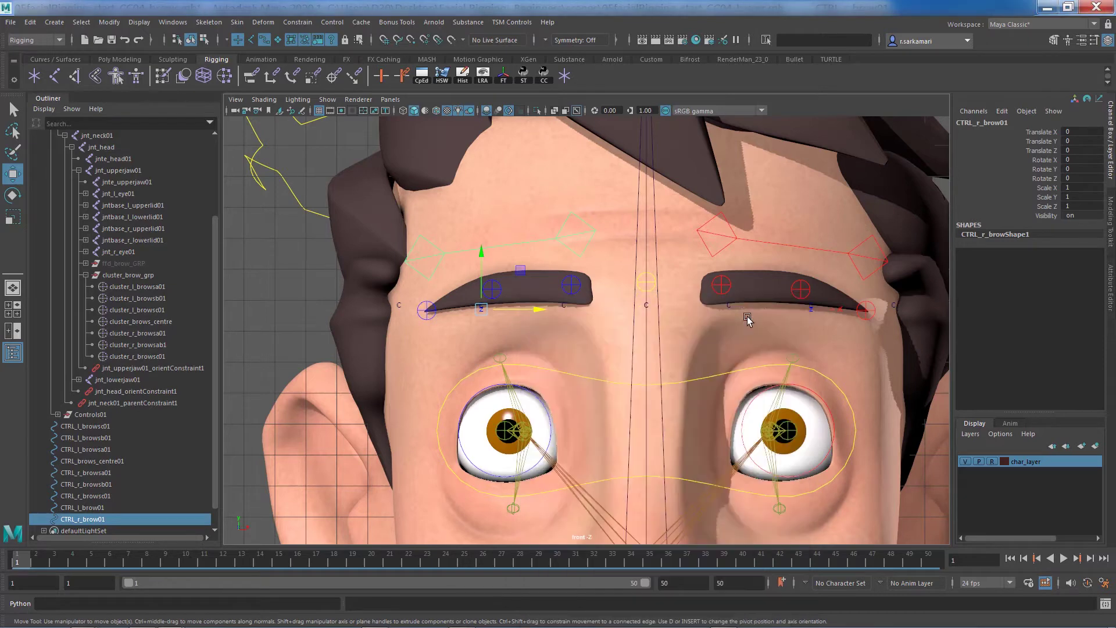
left_click(231, 325)
Examine the placement of the spiked and sphere brow controls on the face from the front and in perspective
scroll(360, 326, "down", 3)
scroll(378, 334, "down", 3)
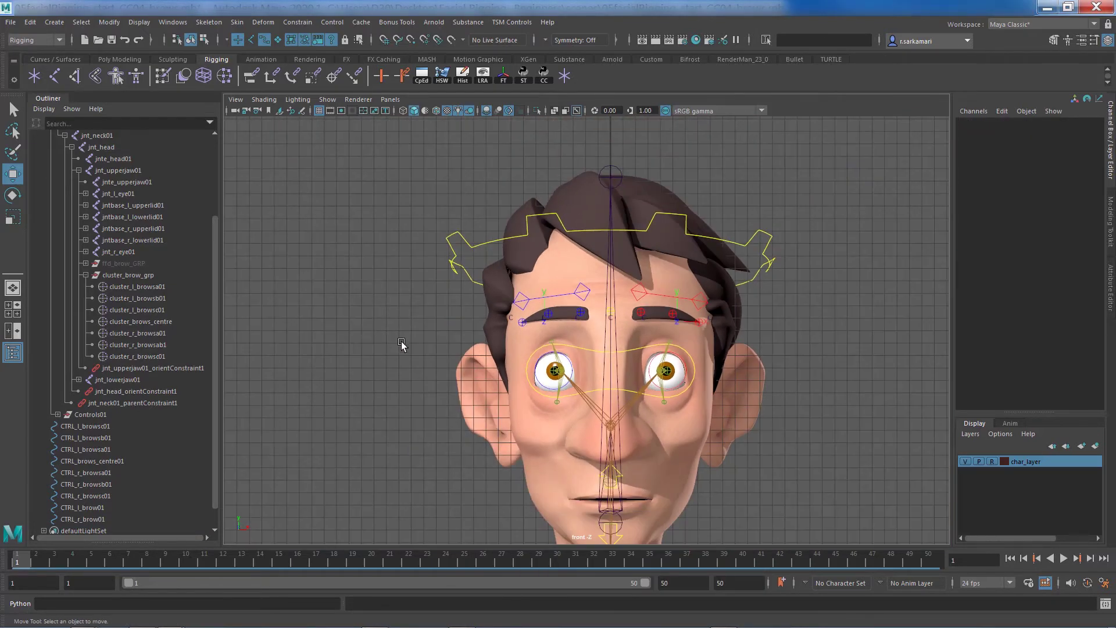
scroll(589, 355, "up", 6)
middle_click_drag(589, 355, 634, 398, "alt")
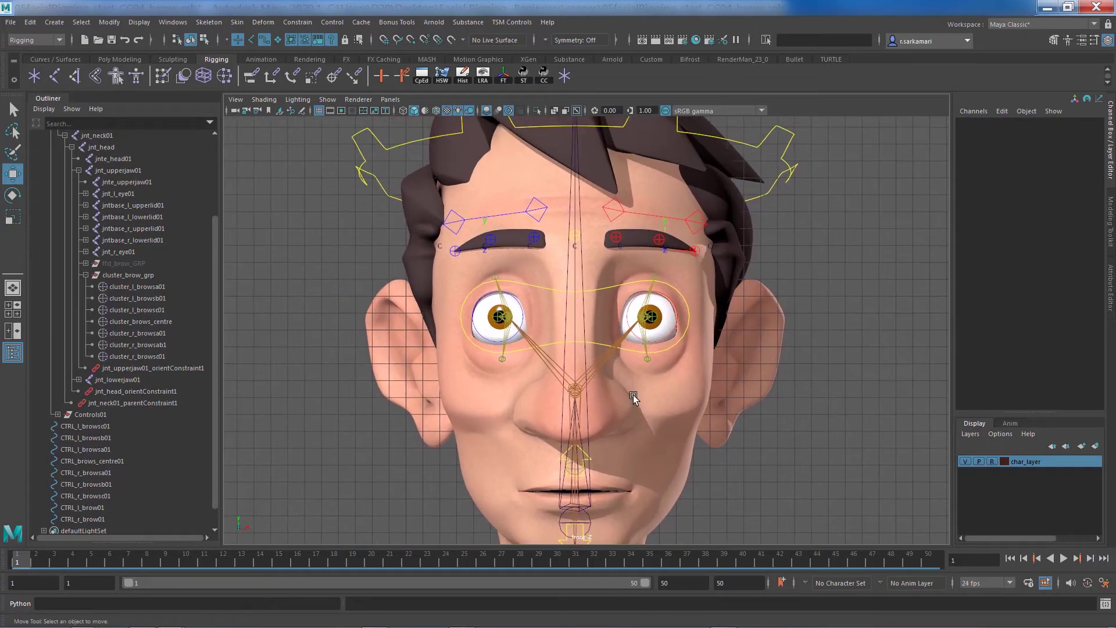
key("space")
left_click(541, 359)
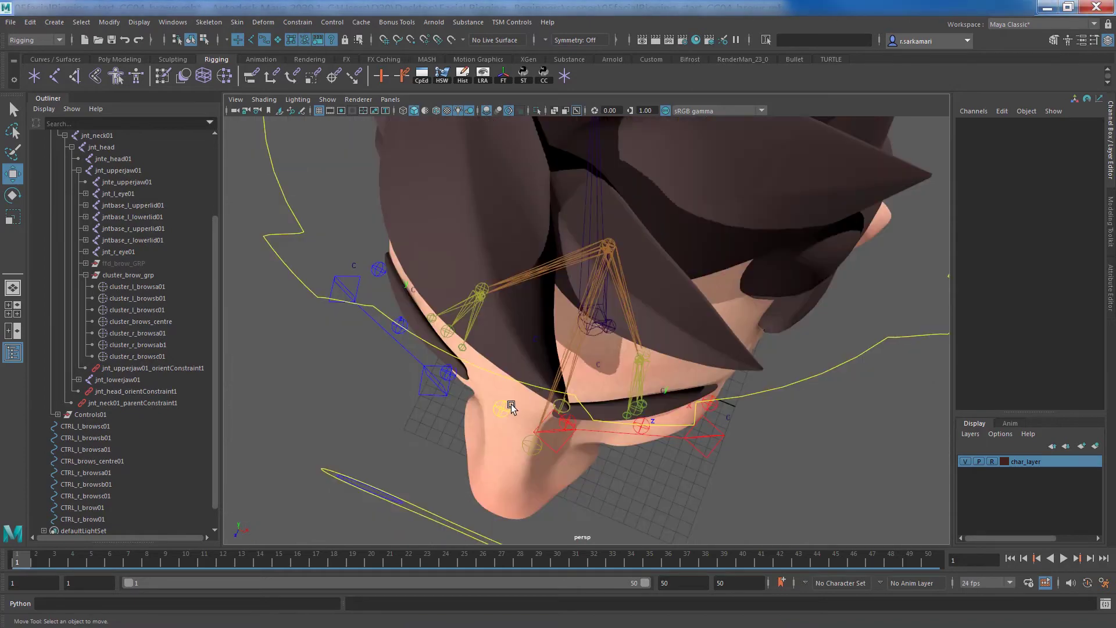
left_click_drag(469, 413, 543, 357, "alt")
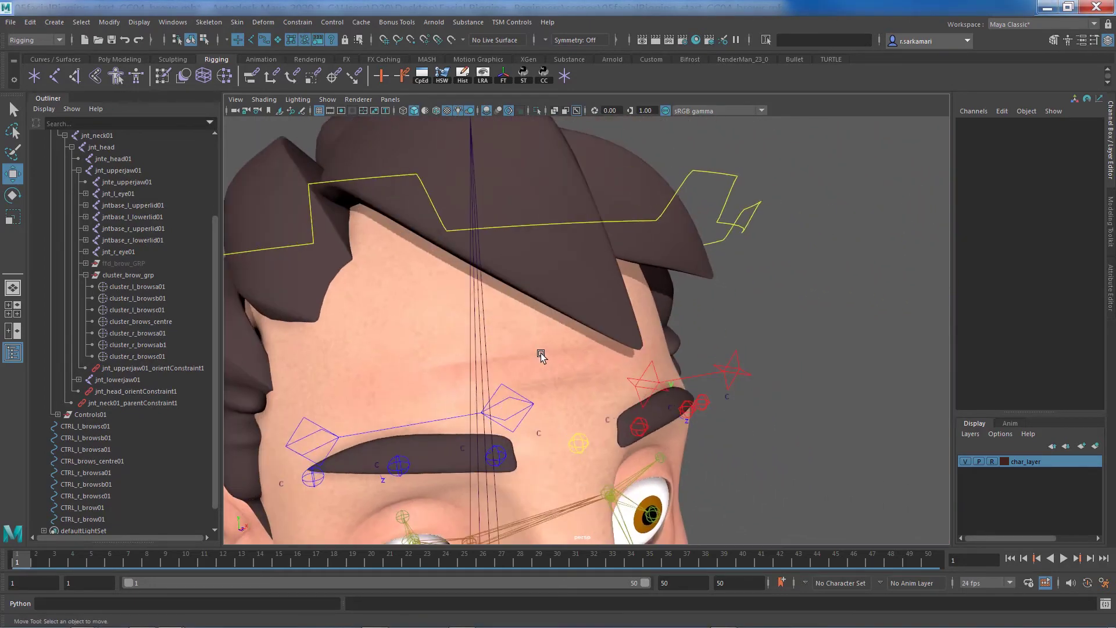
middle_click_drag(595, 361, 625, 264, "alt")
right_click_drag(625, 264, 500, 313, "alt")
mouse_move(465, 323)
left_mouse_down("alt")
mouse_move(427, 303)
mouse_move(386, 304)
mouse_move(456, 307)
left_mouse_up("alt")
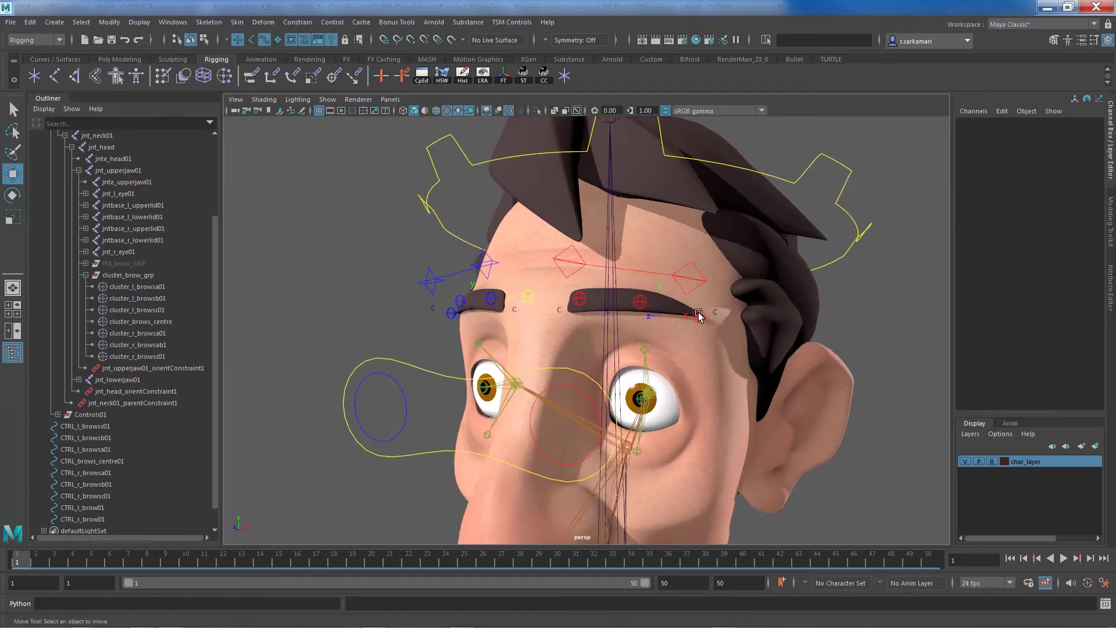
left_click(702, 317)
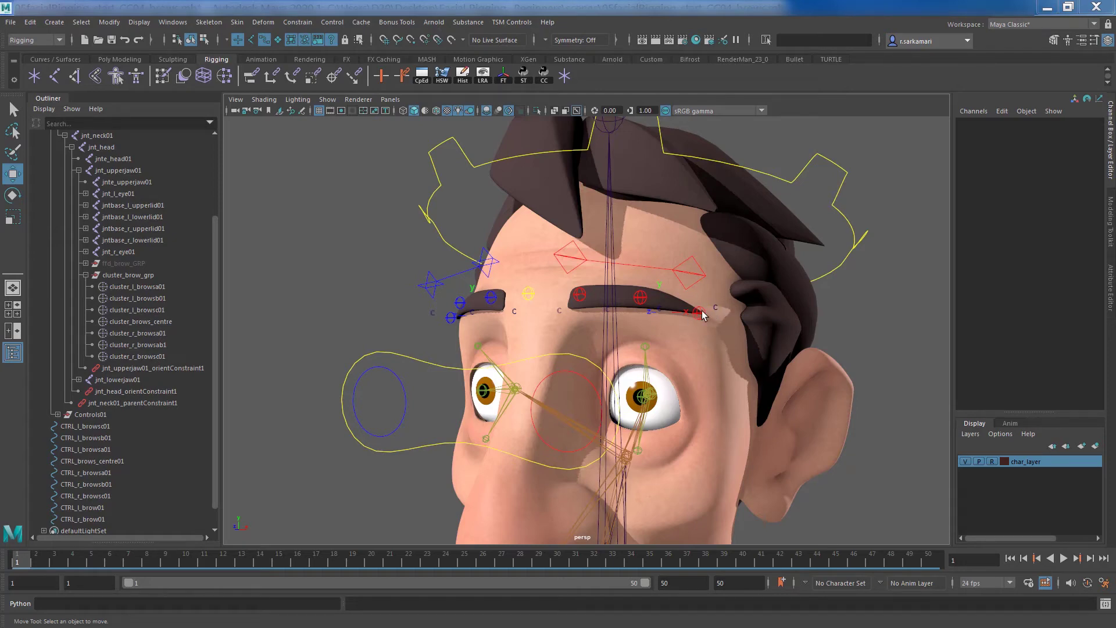
right_click_drag(804, 350, 836, 355, "alt")
middle_click_drag(825, 356, 754, 380, "alt")
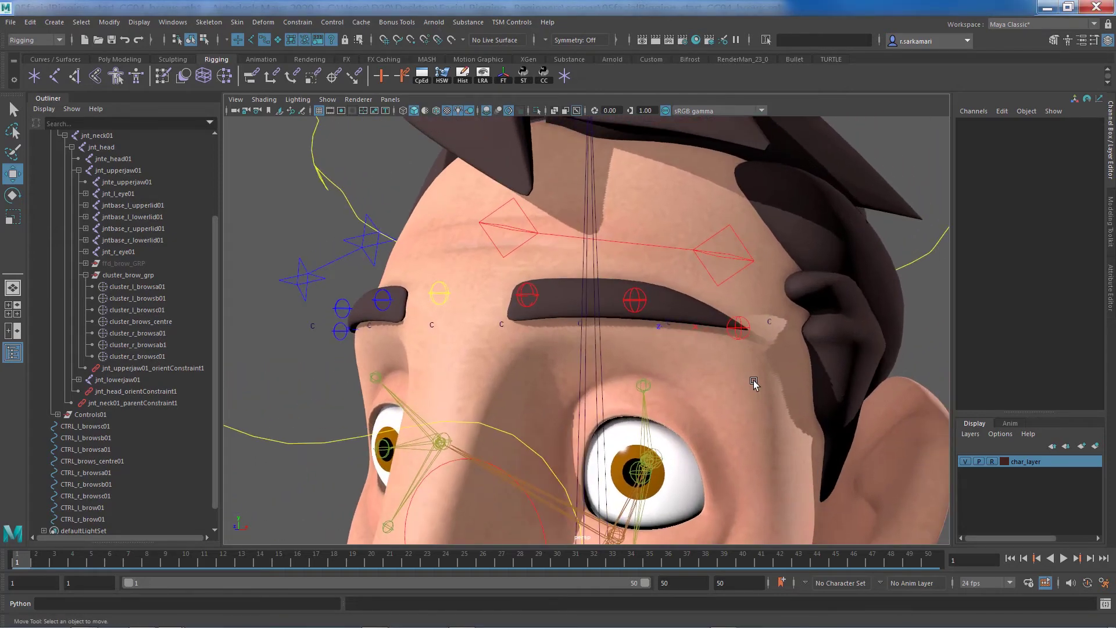
Try parenting CTRL_l_browsc01 directly under cluster_l_browsc01 and test-move the control
mouse_move(754, 380)
left_mouse_down("alt")
mouse_move(735, 391)
mouse_move(744, 363)
left_mouse_up("alt")
left_click(757, 340)
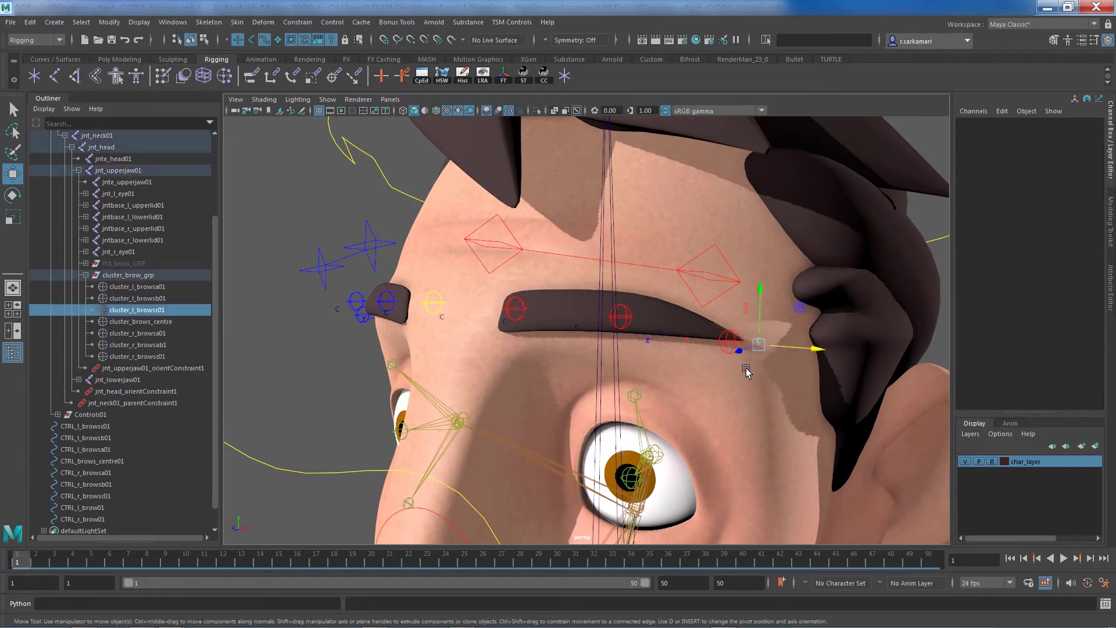
left_click(726, 346, "shift")
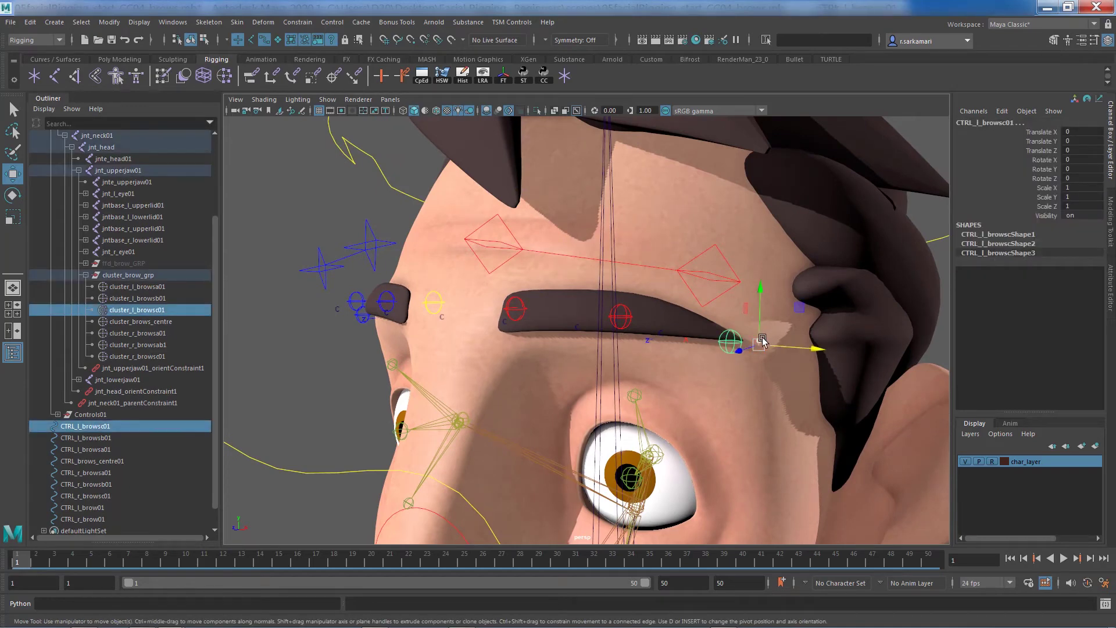
left_click(731, 344)
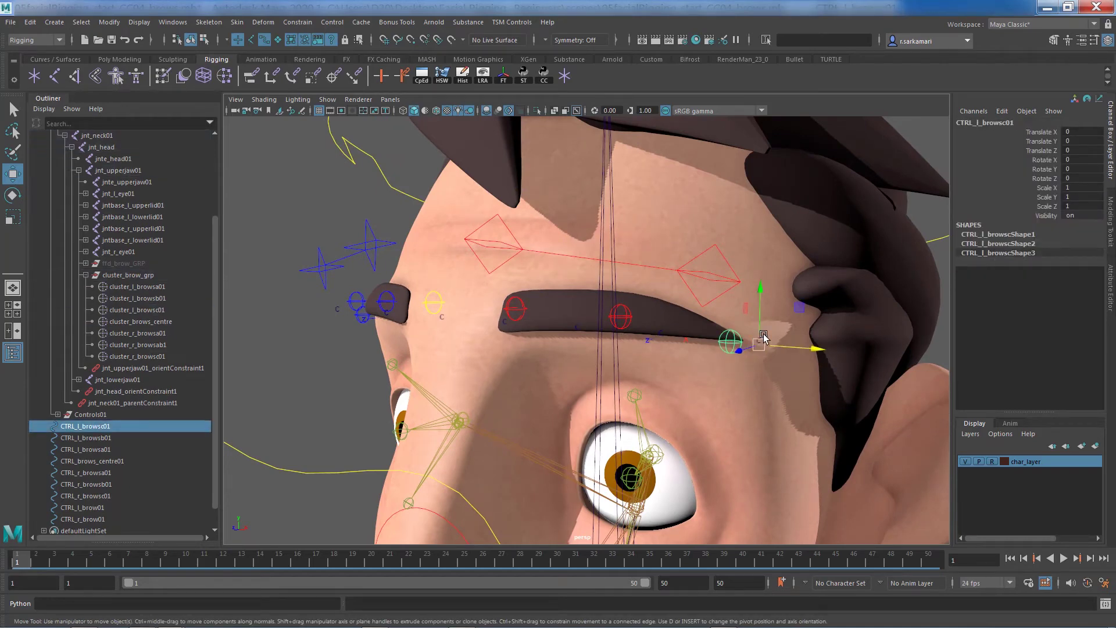
key("q")
left_click(759, 342, "shift")
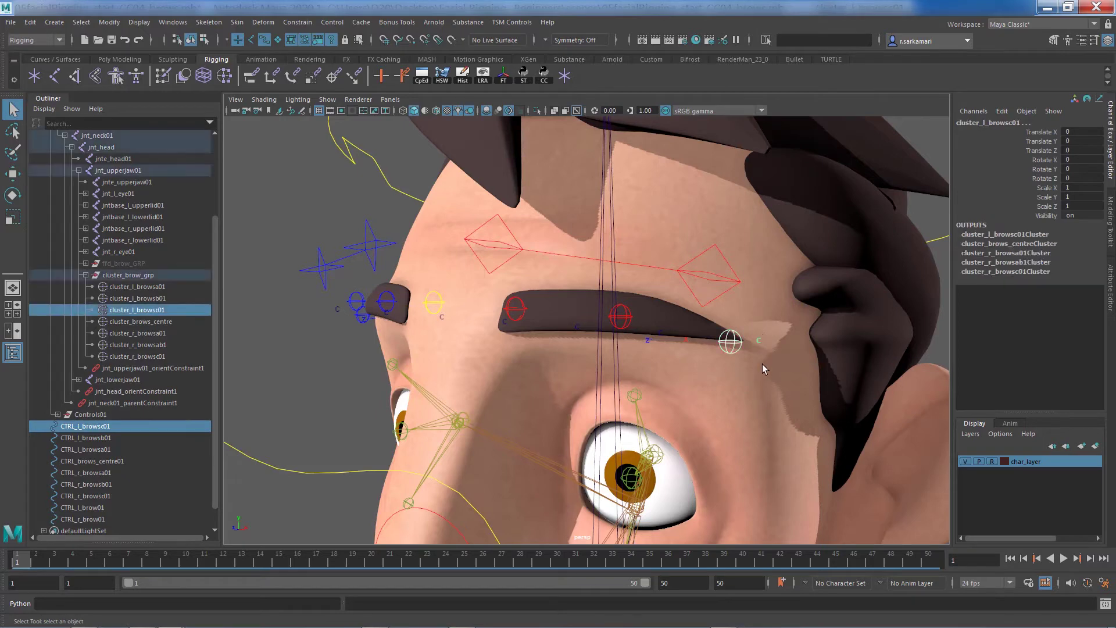
key("p")
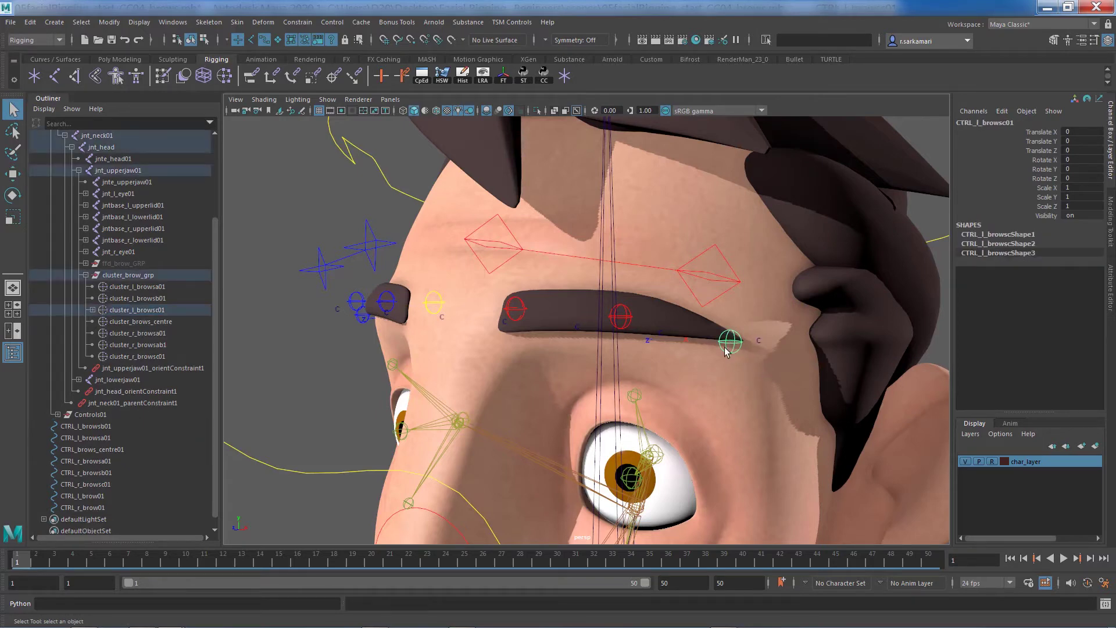
key("w")
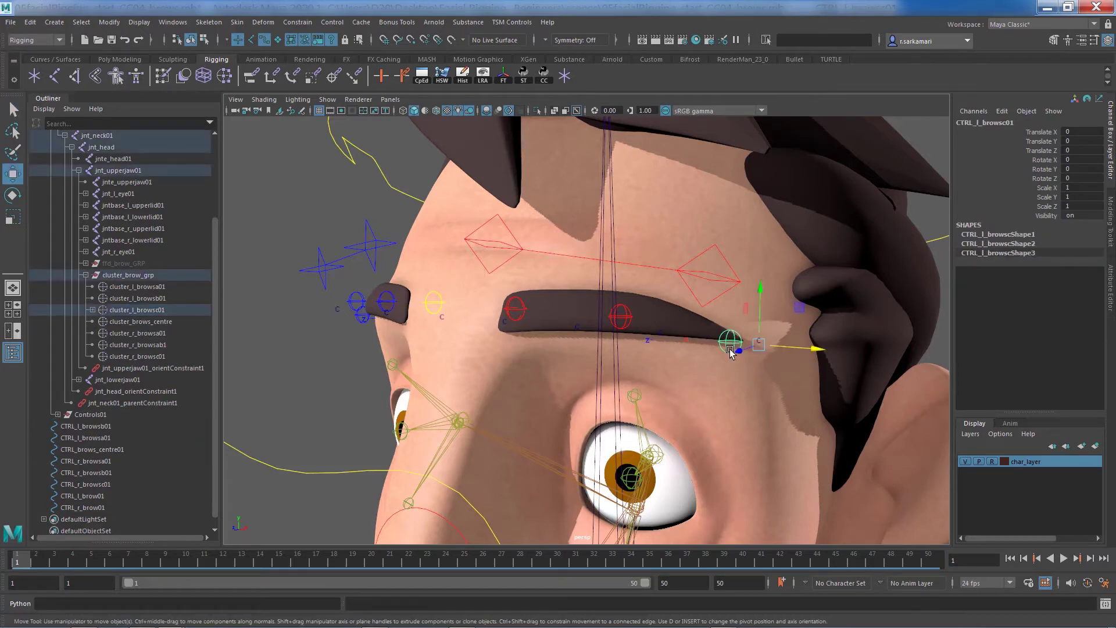
mouse_move(758, 344)
left_mouse_down()
mouse_move(719, 357)
mouse_move(760, 339)
left_mouse_up()
Undo the test move and the parenting of CTRL_l_browsc01
key("ctrl+z")
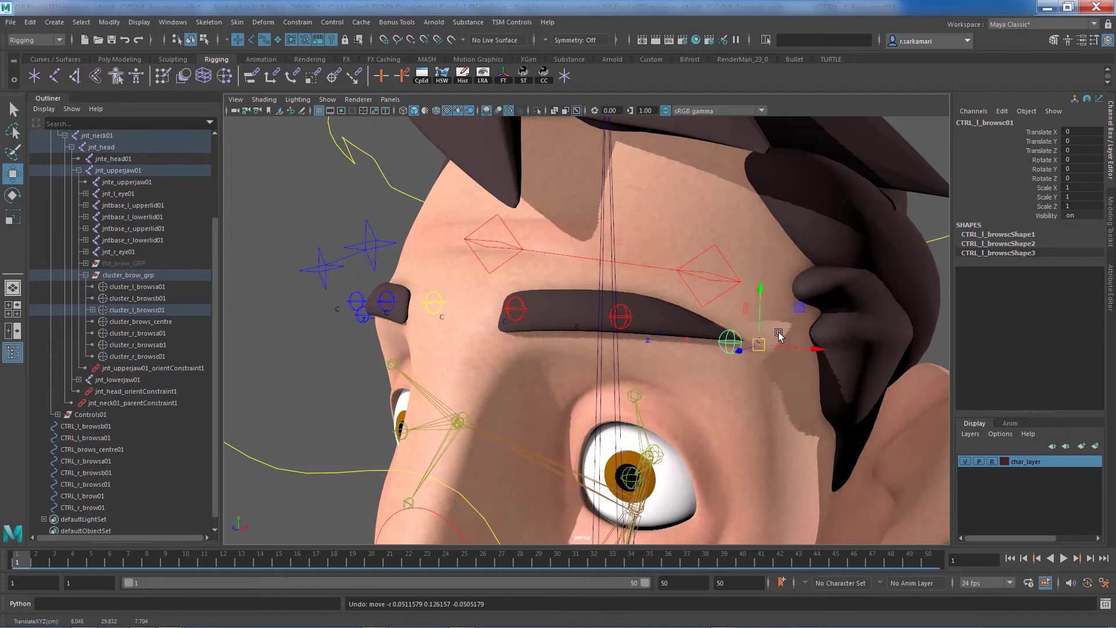
key("ctrl+z")
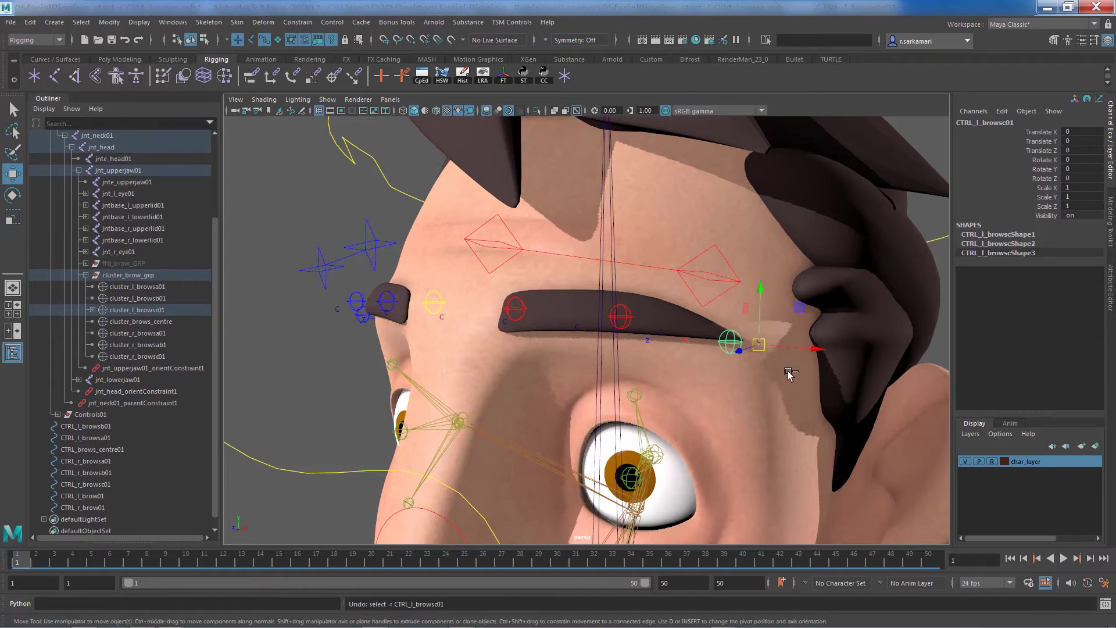
key("ctrl+z")
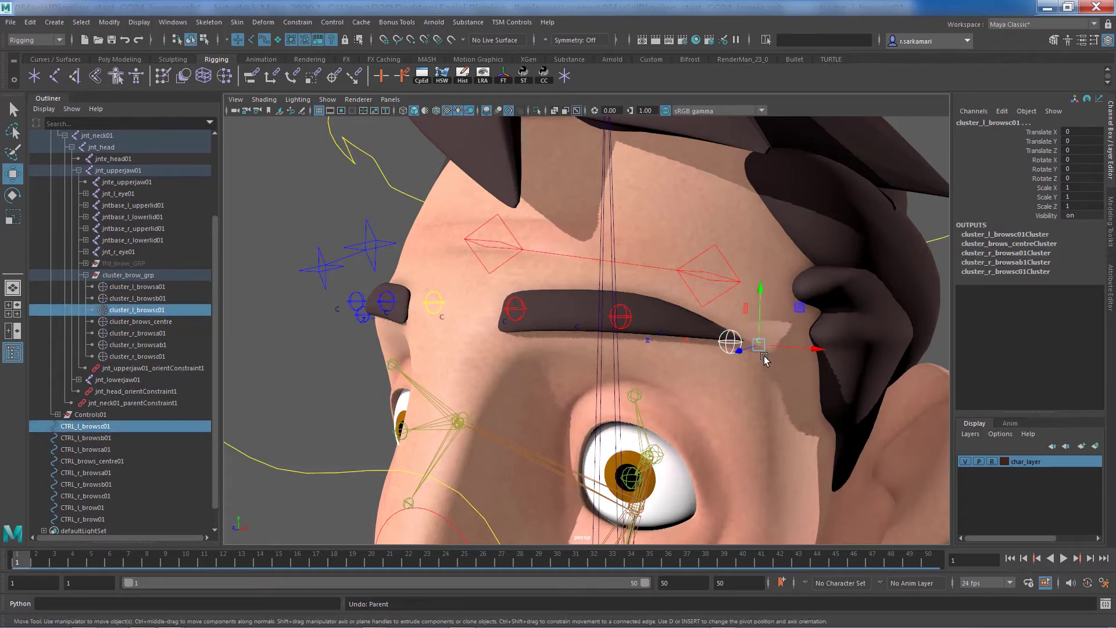
Parent-constrain cluster_l_browsc01 to CTRL_l_browsc01 with the constraint options reset to their defaults
left_click(723, 340)
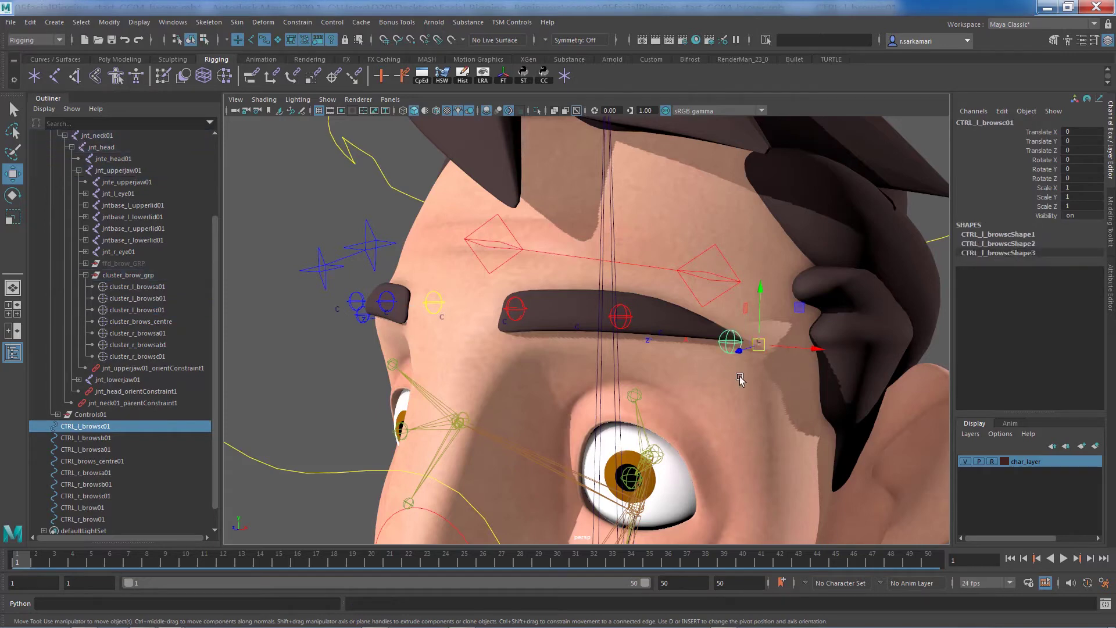
middle_click_drag(711, 357, 659, 382, "alt")
mouse_move(658, 381)
left_mouse_down("alt")
mouse_move(643, 386)
mouse_move(664, 392)
left_mouse_up("alt")
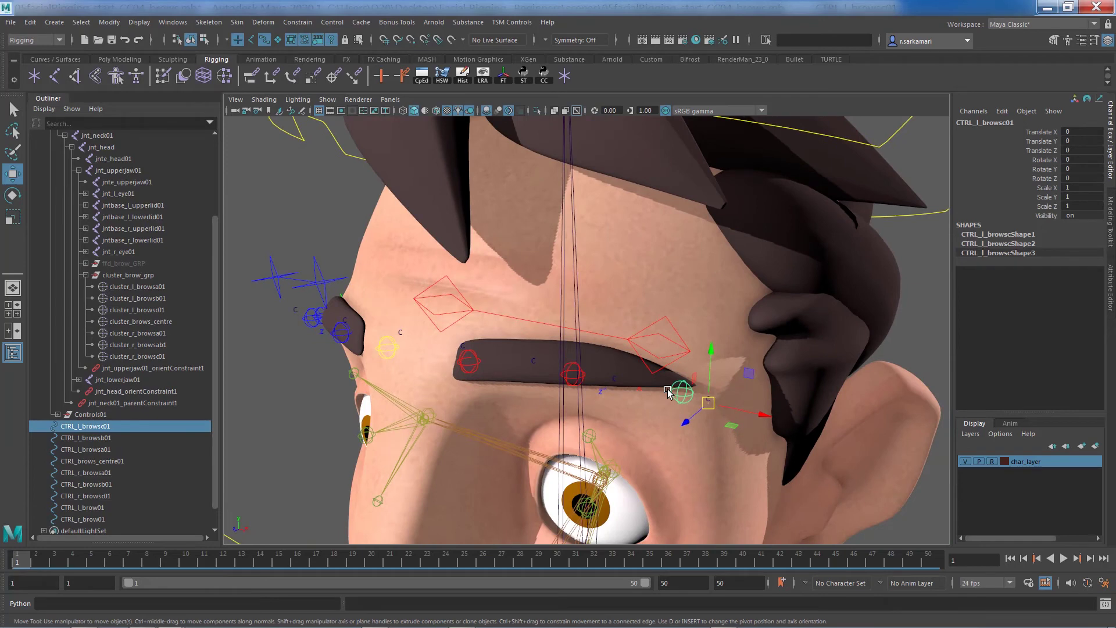
key("q")
left_click(708, 399, "shift")
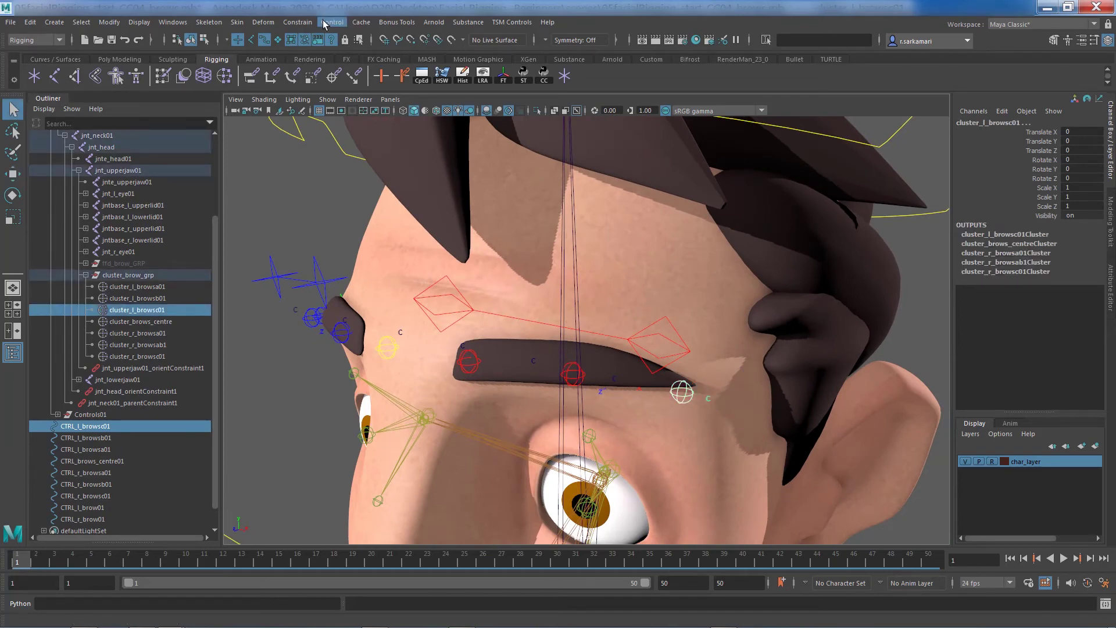
left_click(298, 22)
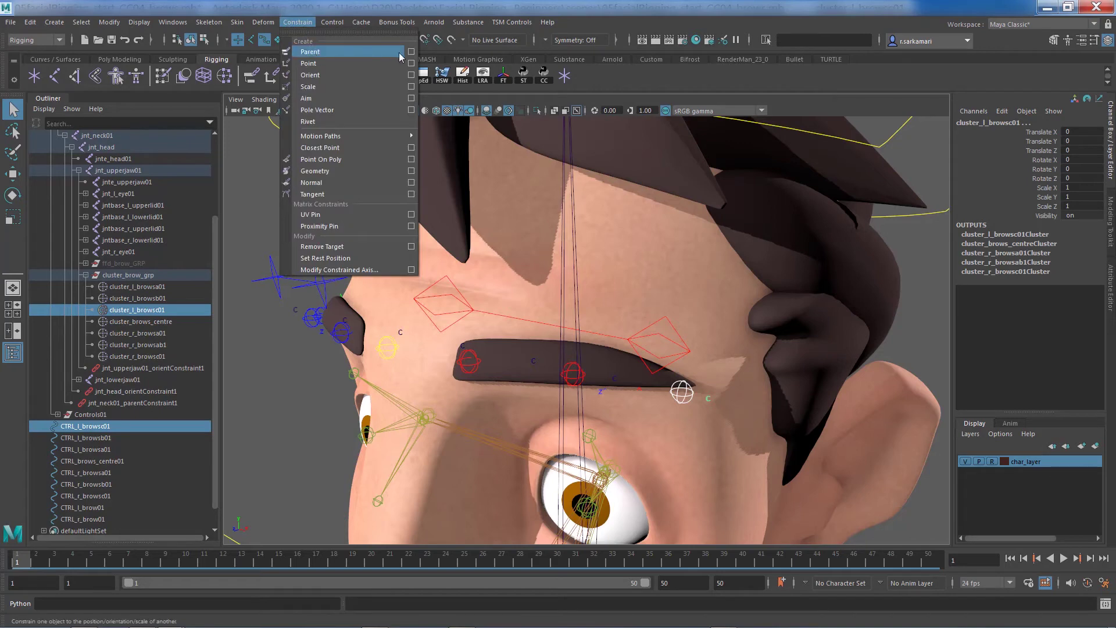
left_click(411, 52)
left_click(576, 202)
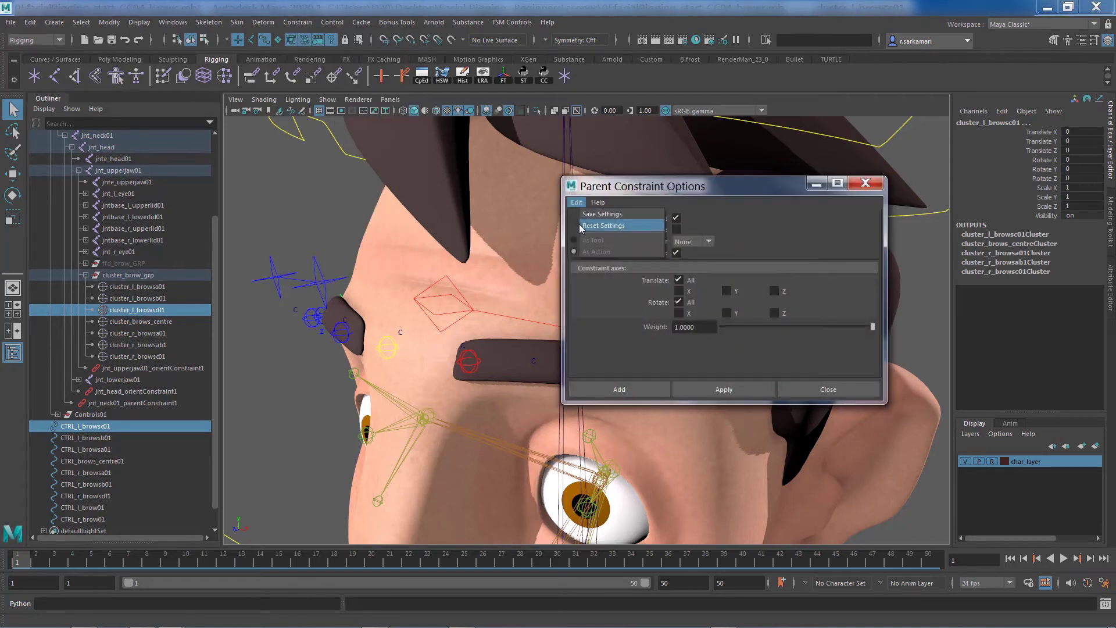
left_click(599, 225)
left_click(639, 389)
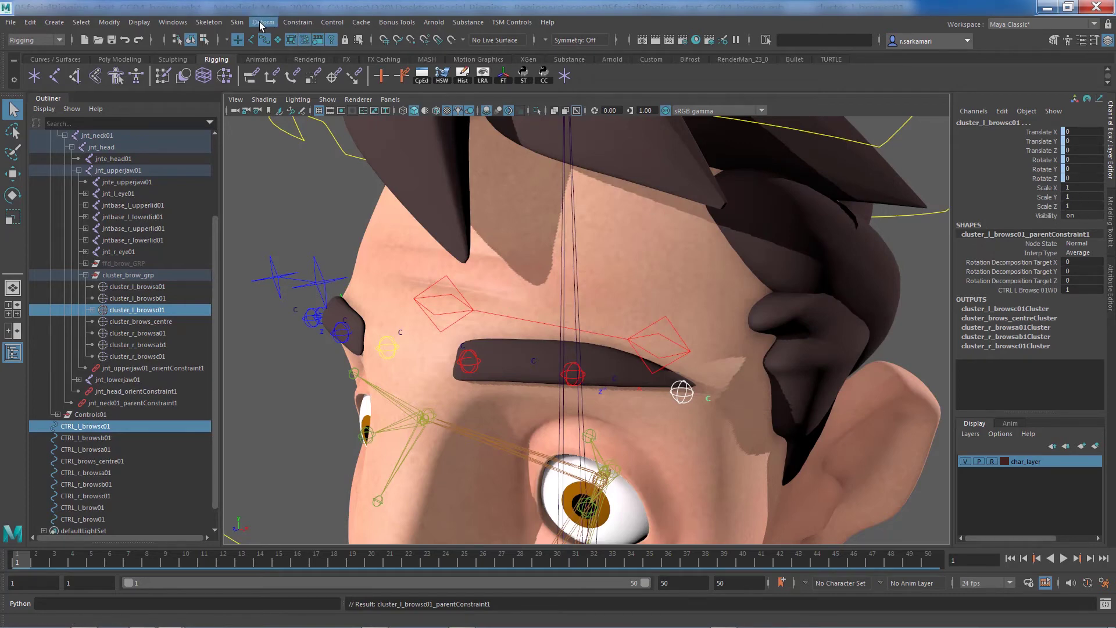
Scale-constrain cluster_l_browsc01 to CTRL_l_browsc01 with the scale constraint options reset to their defaults
left_click(285, 22)
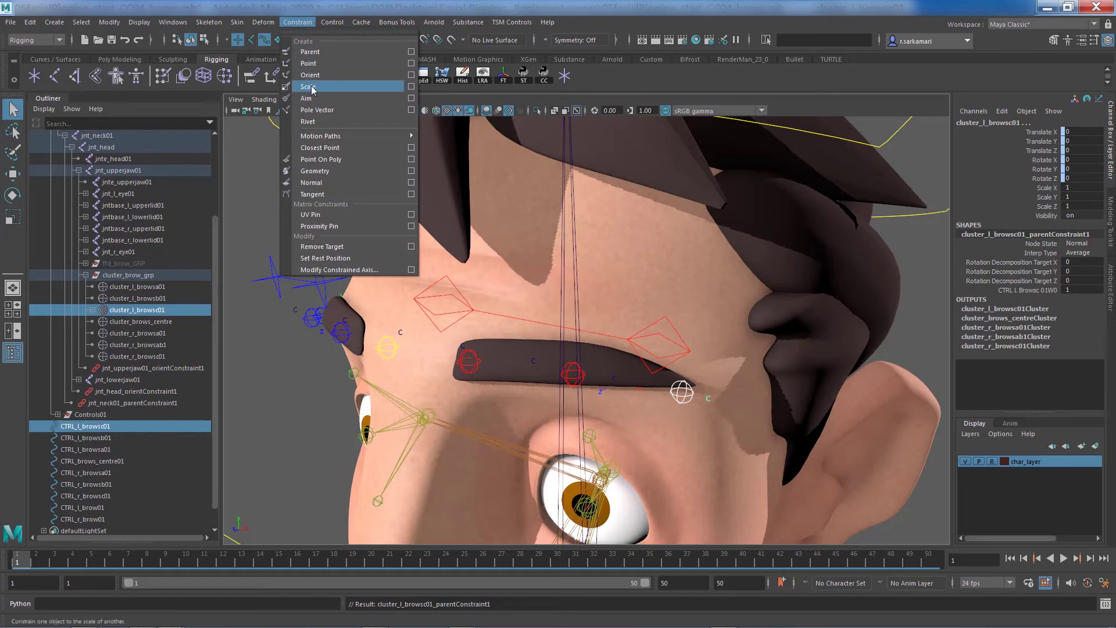
left_click(410, 91)
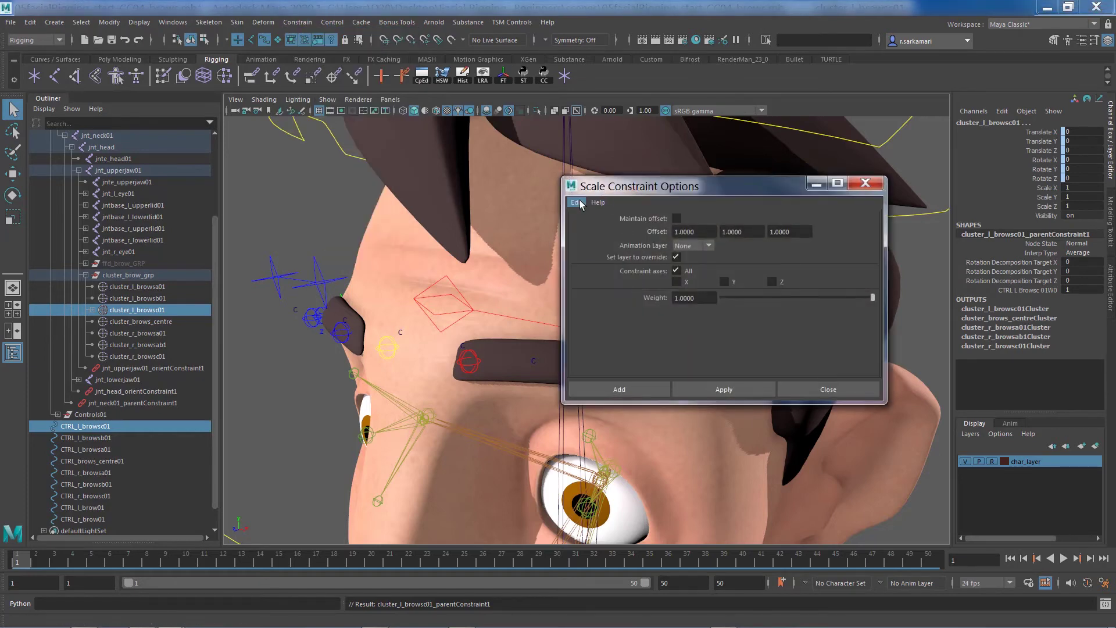
left_click(579, 203)
left_click(585, 225)
left_click(604, 387)
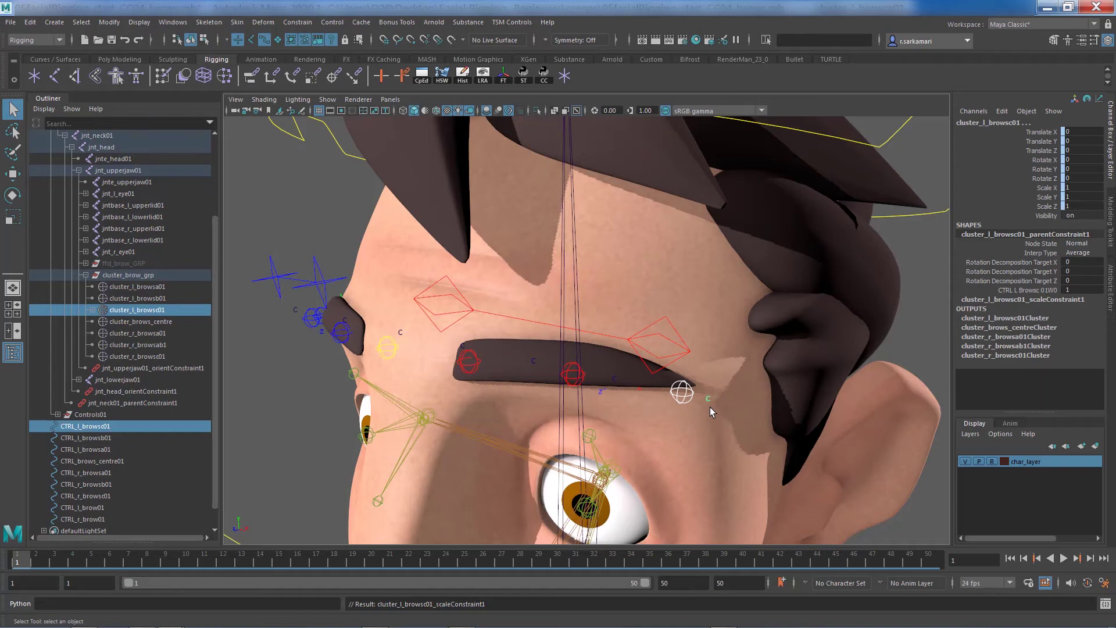
Open the list of recent commands beside the face and hide char_layer
left_click(36, 24)
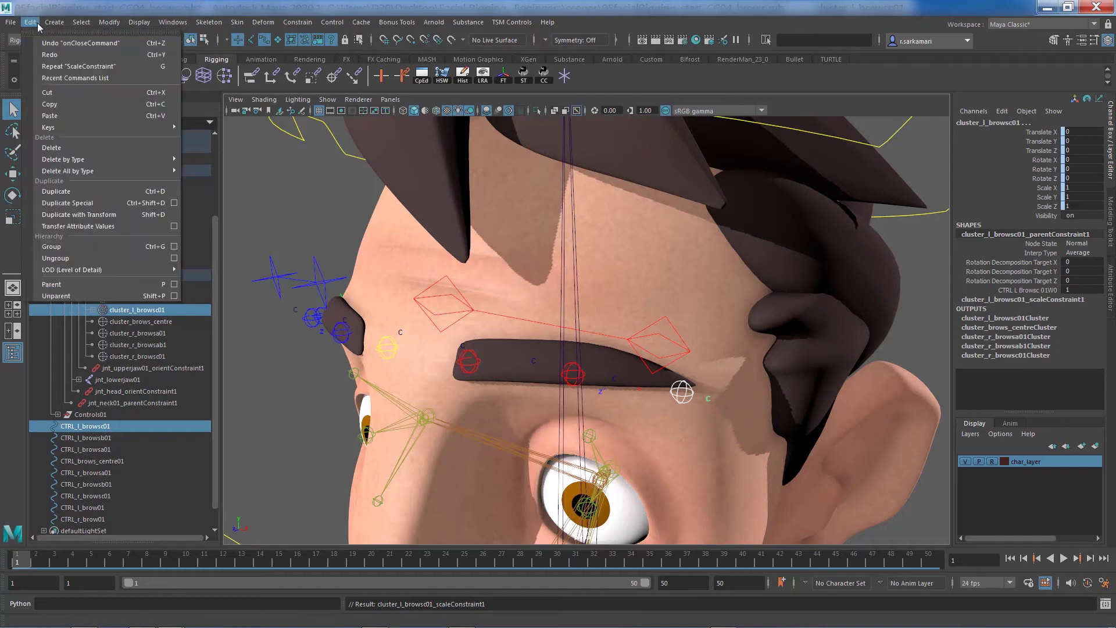
left_click(57, 79)
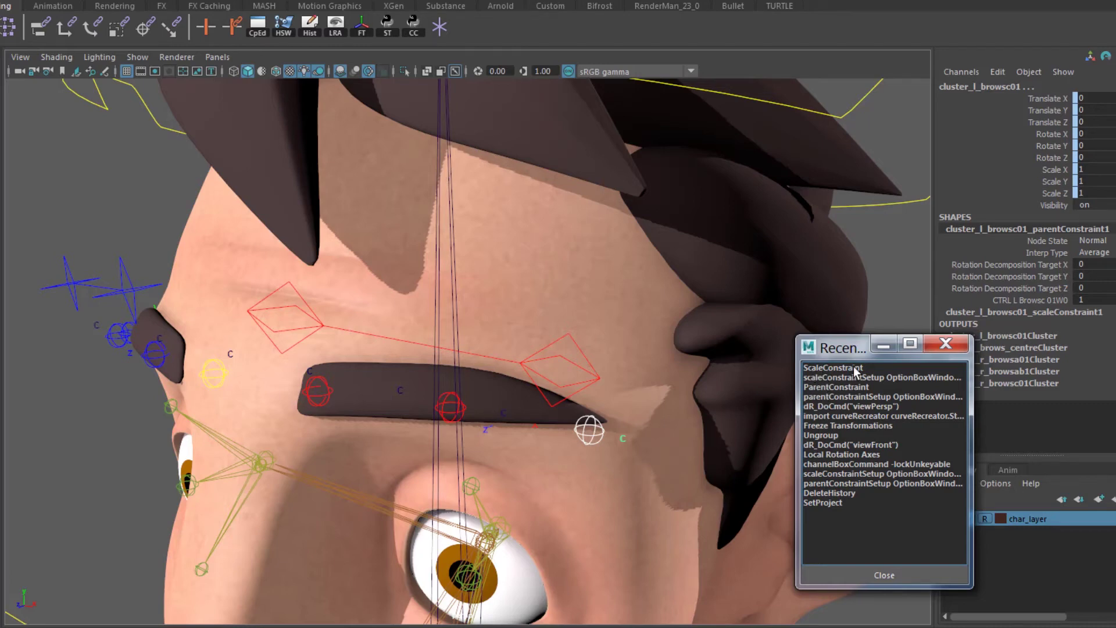
left_click_drag(477, 429, 511, 461, "alt")
right_click_drag(511, 461, 611, 465, "alt")
middle_click_drag(611, 466, 615, 359, "alt")
left_click_drag(844, 340, 812, 290)
left_click(951, 520)
Turn off the local rotation axes display on the middle cluster of each eyebrow
left_click_drag(689, 470, 652, 468, "alt")
left_click(104, 236)
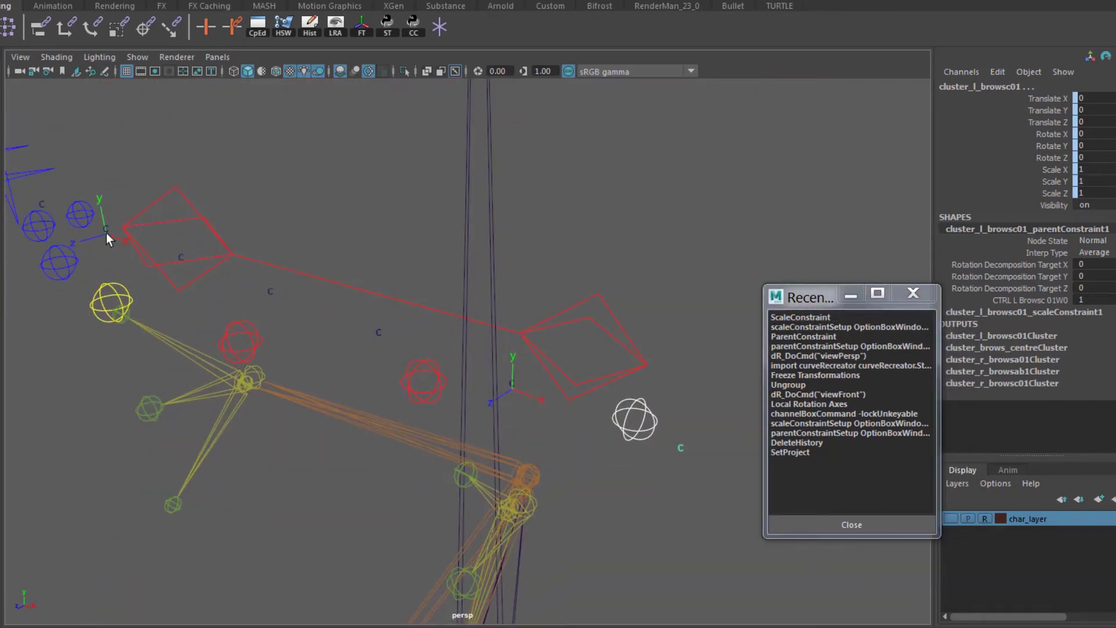
left_click(507, 385, "shift")
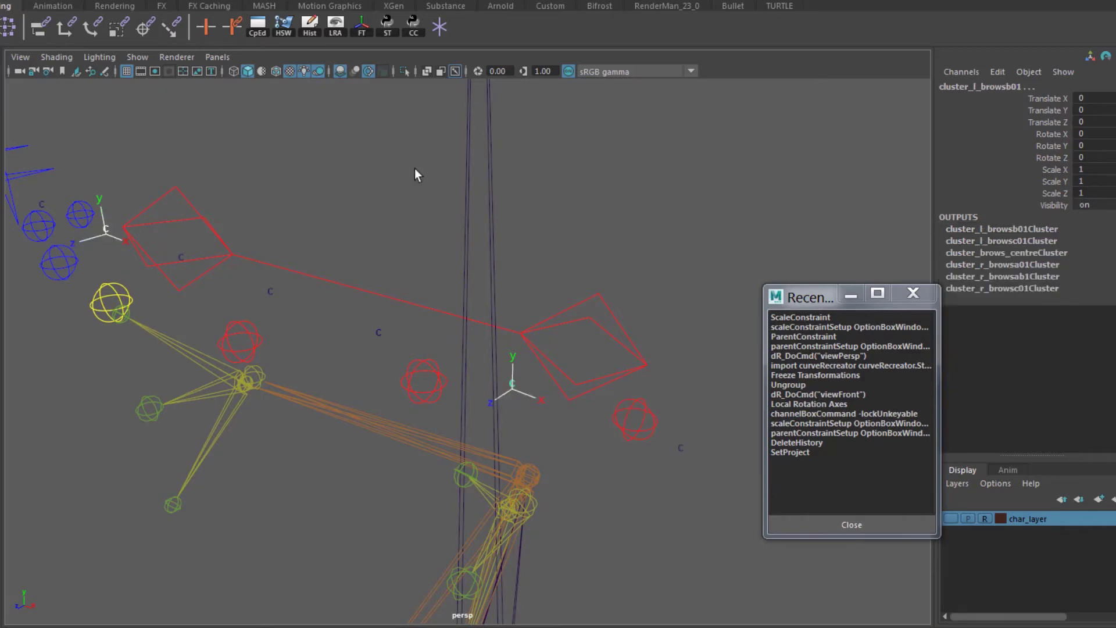
left_click(334, 26)
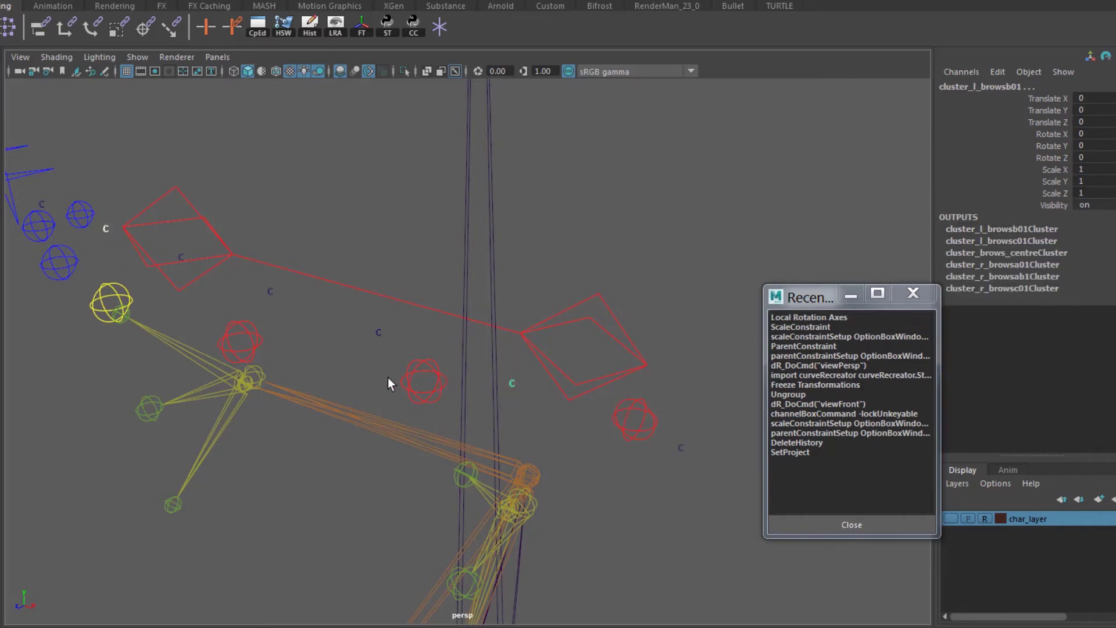
Apply parent and scale constraints from CTRL_l_browsb01 to cluster_l_browsb01 using the recent commands
left_click_drag(388, 377, 425, 361, "alt")
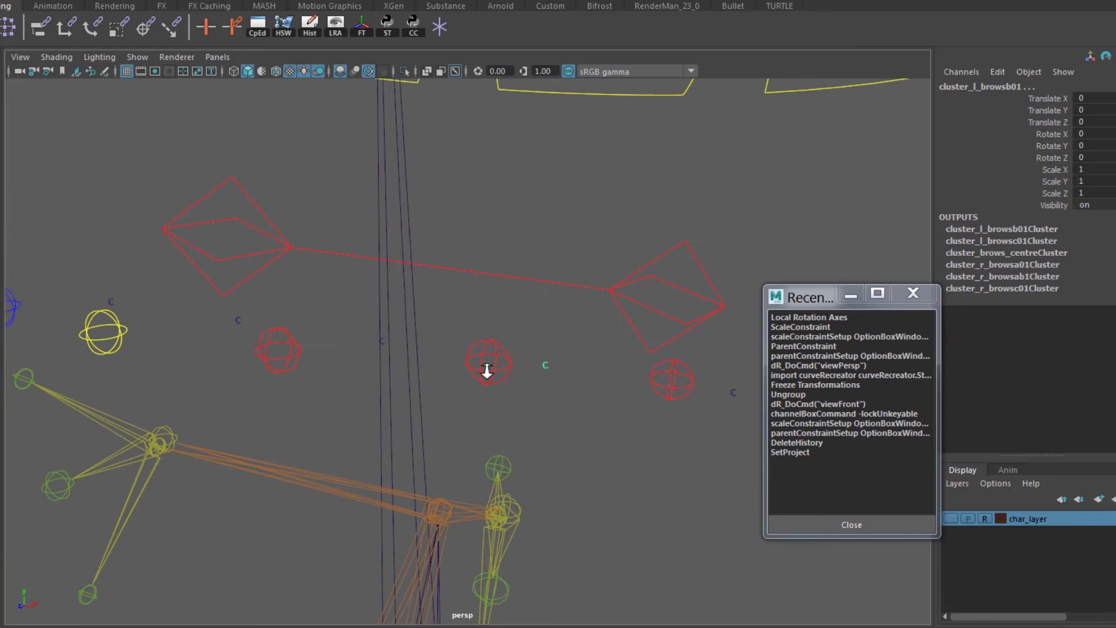
right_click_drag(487, 370, 438, 364, "alt")
middle_click_drag(438, 364, 528, 378, "alt")
left_click(540, 362)
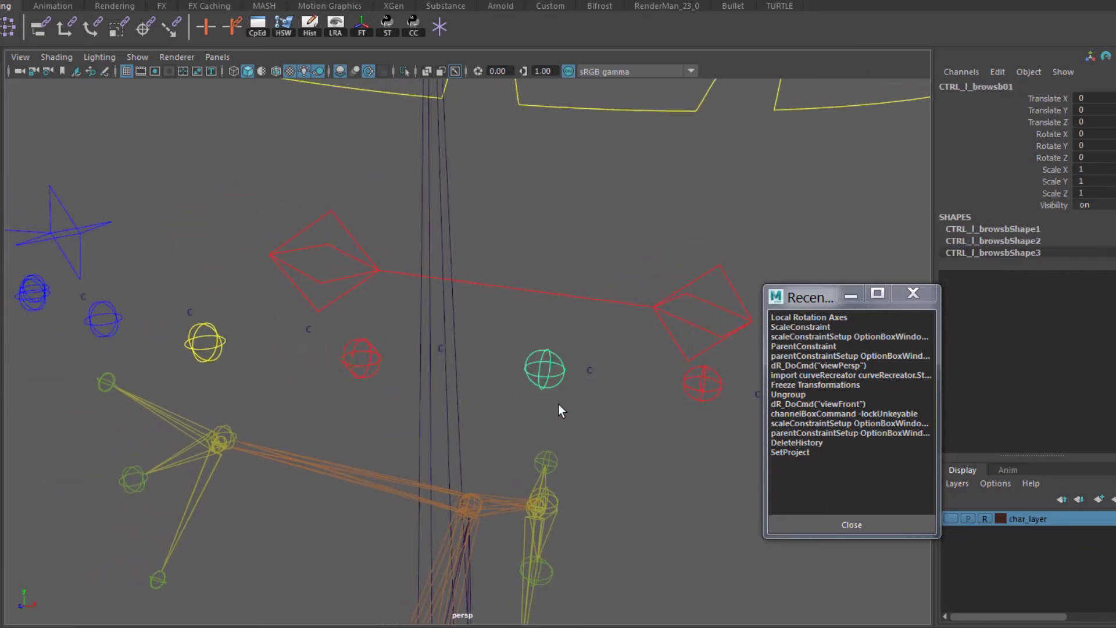
left_click_drag(624, 410, 633, 427)
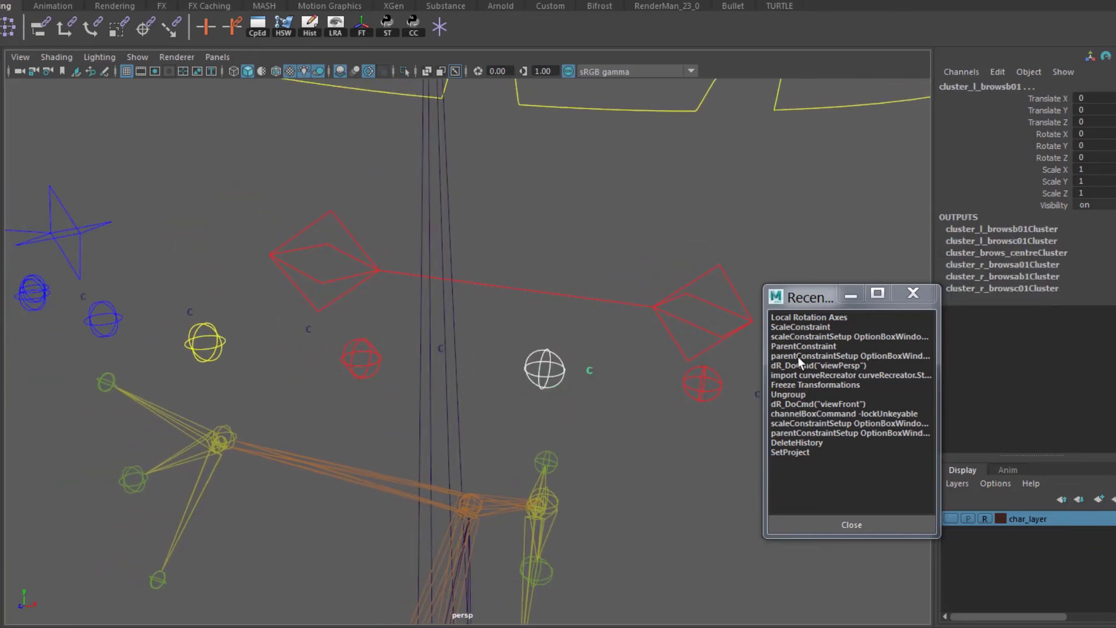
double_click(777, 345)
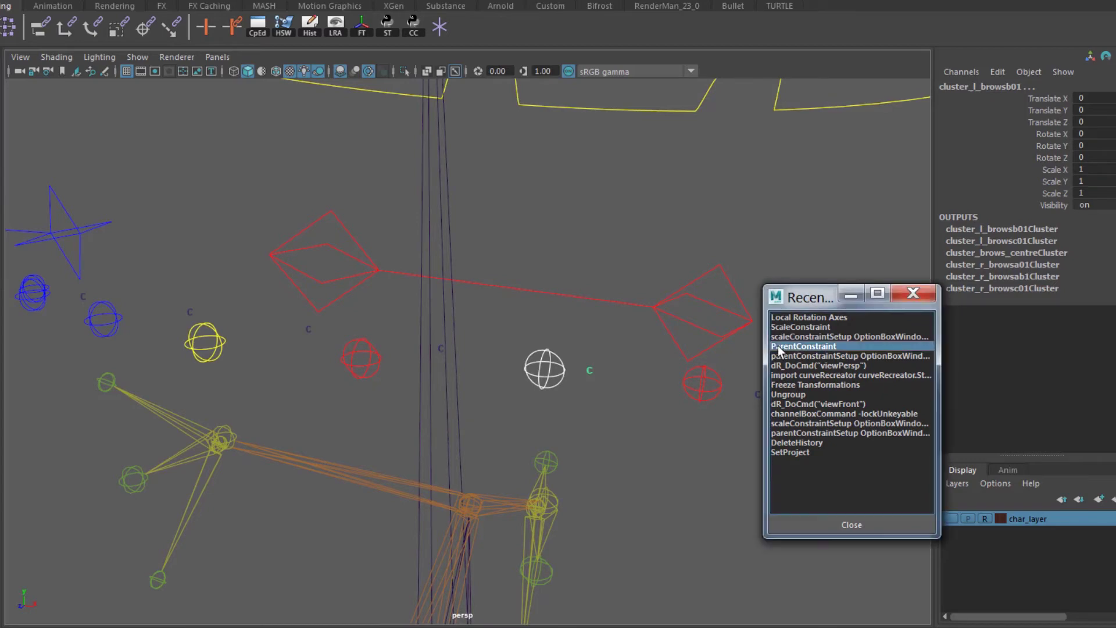
left_click(549, 346)
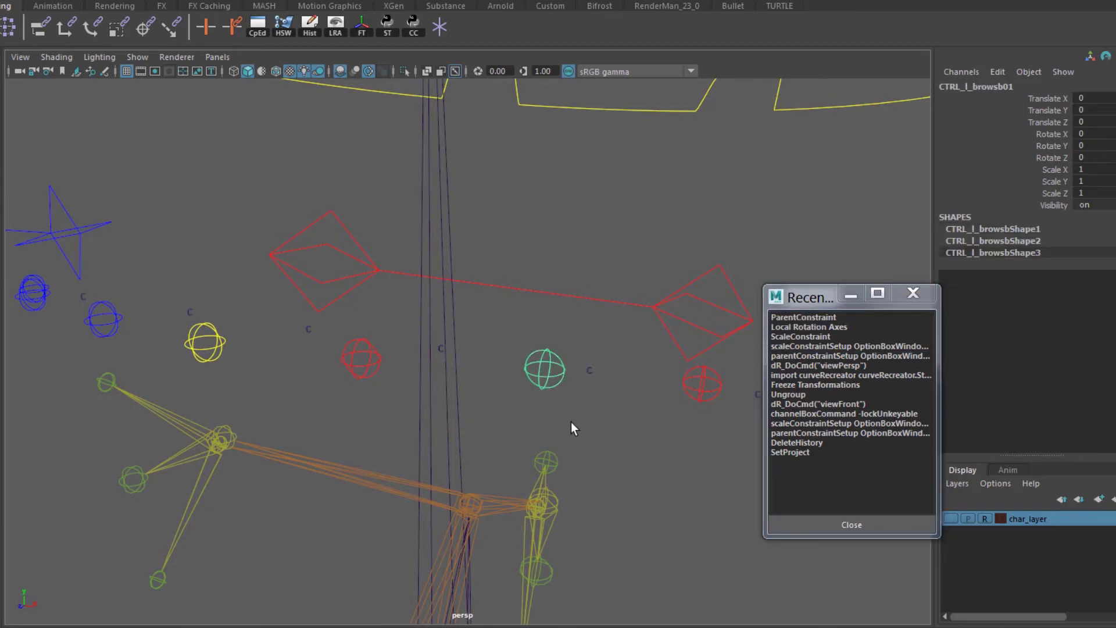
left_click_drag(585, 346, 670, 422, "shift")
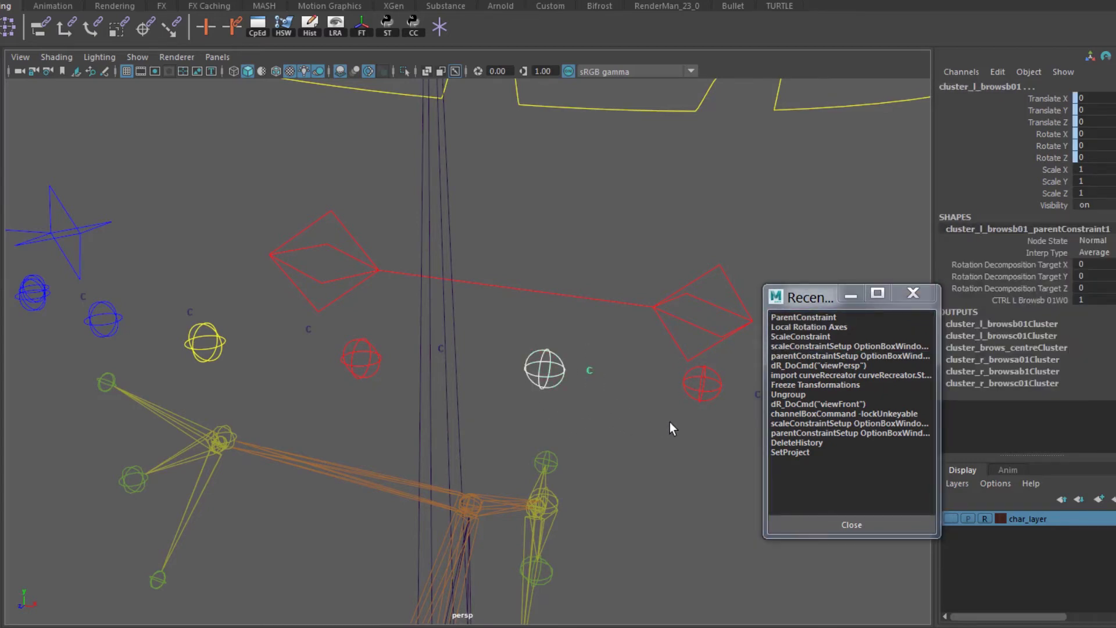
double_click(789, 337)
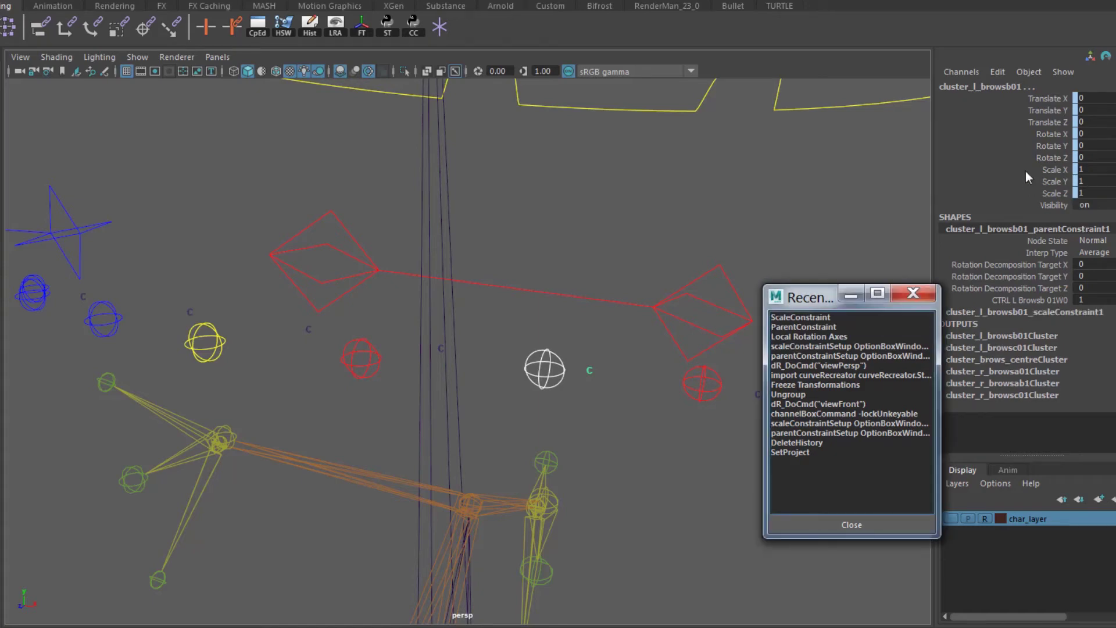
Apply parent and scale constraints from CTRL_l_browsa01 to cluster_l_browsa01 using the recent commands
left_click(368, 364)
left_click_drag(433, 330, 479, 375, "shift")
double_click(785, 328)
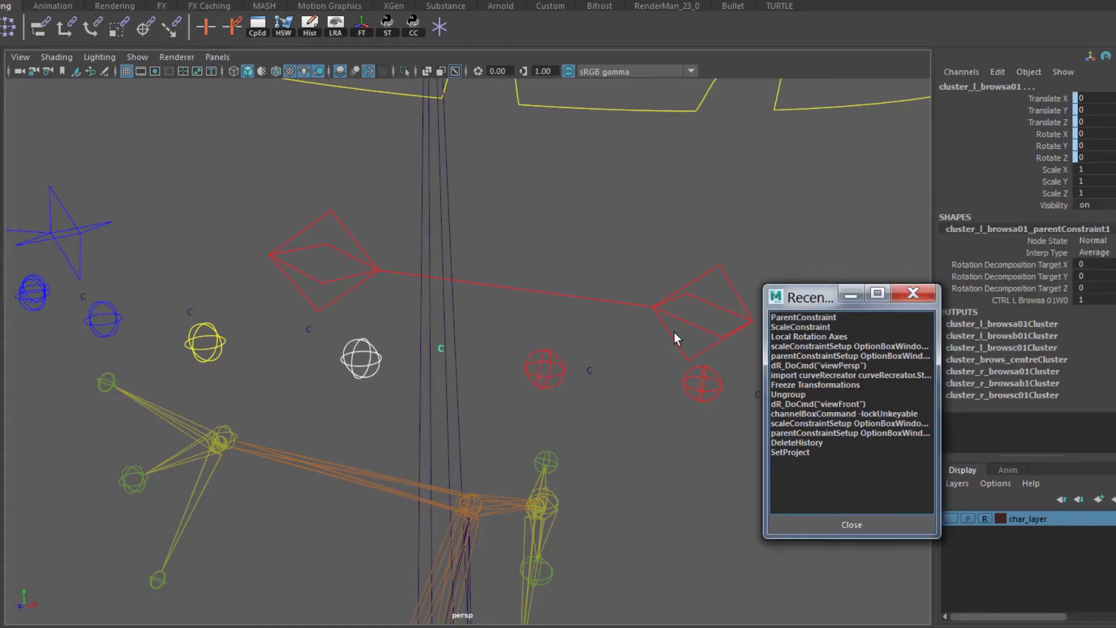
left_click(779, 326)
Apply parent and scale constraints from CTRL_brows_centre01 to cluster_brows_centre using the recent commands
left_click_drag(238, 373, 491, 385, "alt")
left_click(487, 372)
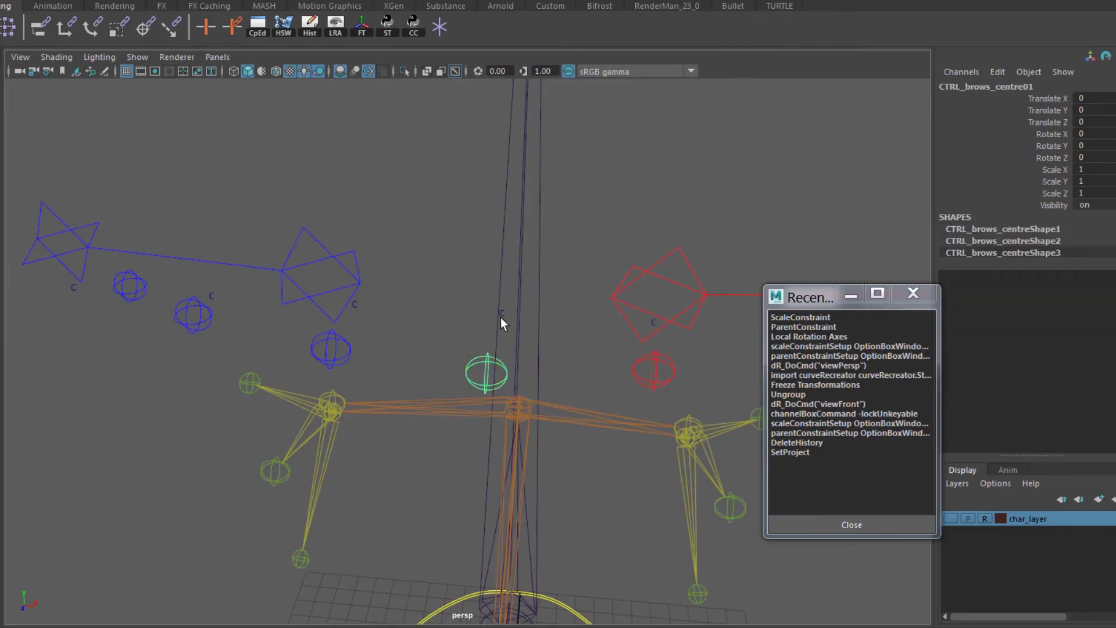
left_click(501, 315, "shift")
left_click(790, 325)
left_click(788, 326)
Apply parent and scale constraints from CTRL_r_browsa01 to cluster_r_browsa01 using the recent commands
left_click(350, 342)
left_click(354, 305, "shift")
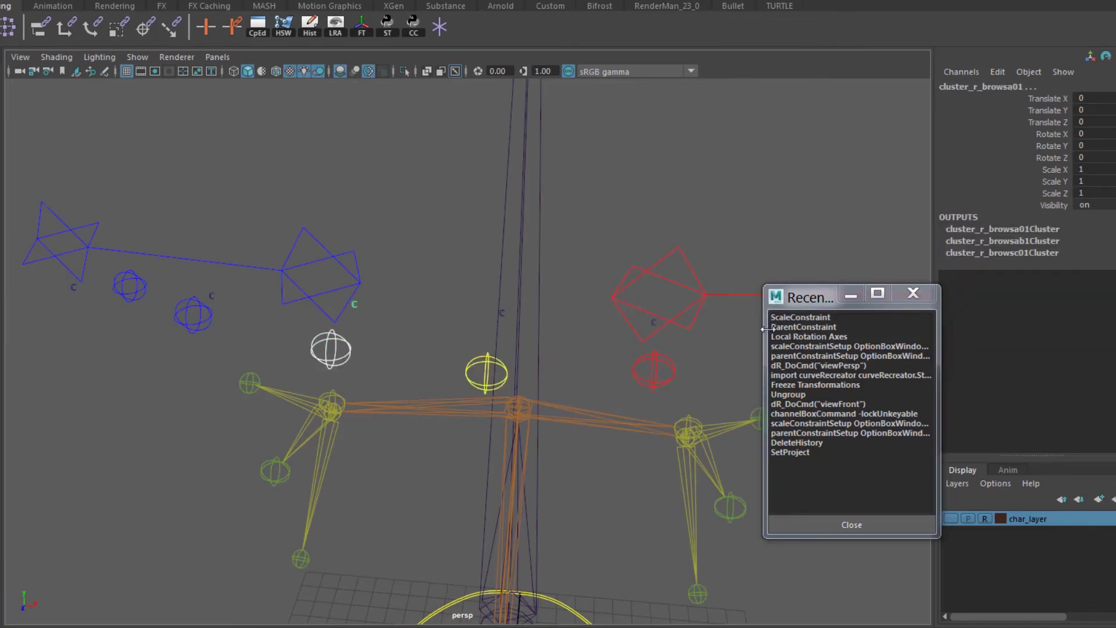
left_click(777, 326)
left_click(786, 327)
Apply parent and scale constraints from CTRL_r_browsb01 to cluster_r_browsab1 using the recent commands
left_click(210, 309)
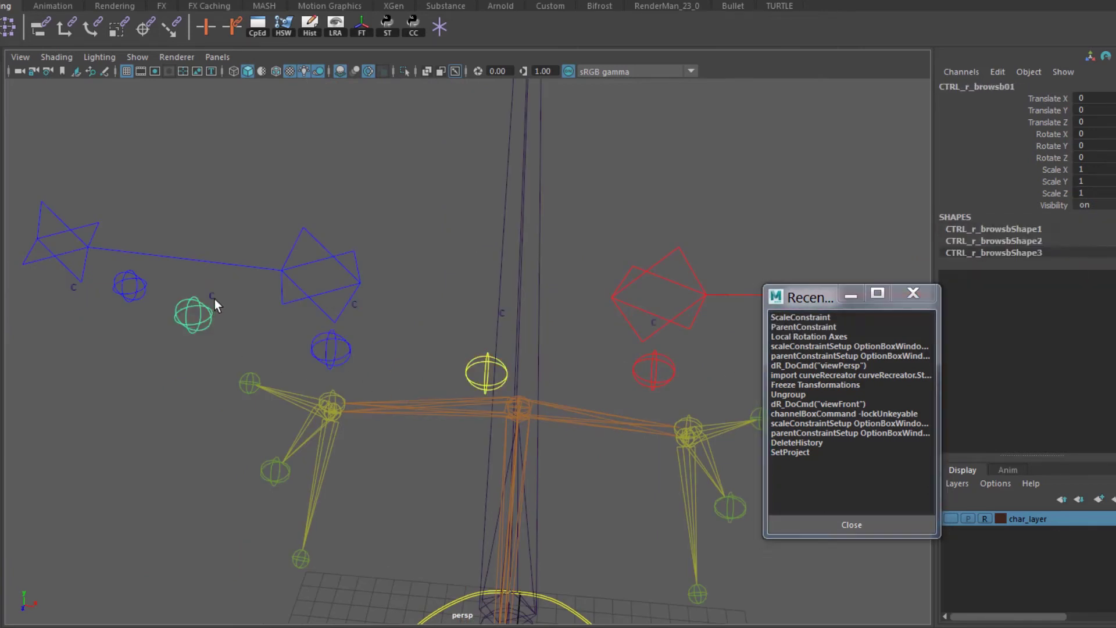
left_click(213, 297, "shift")
left_click(777, 326)
left_click(777, 326)
Apply parent and scale constraints from CTRL_r_browsc01 to cluster_r_browsc01 and close the recent commands list
left_click(124, 296)
left_click(74, 289, "shift")
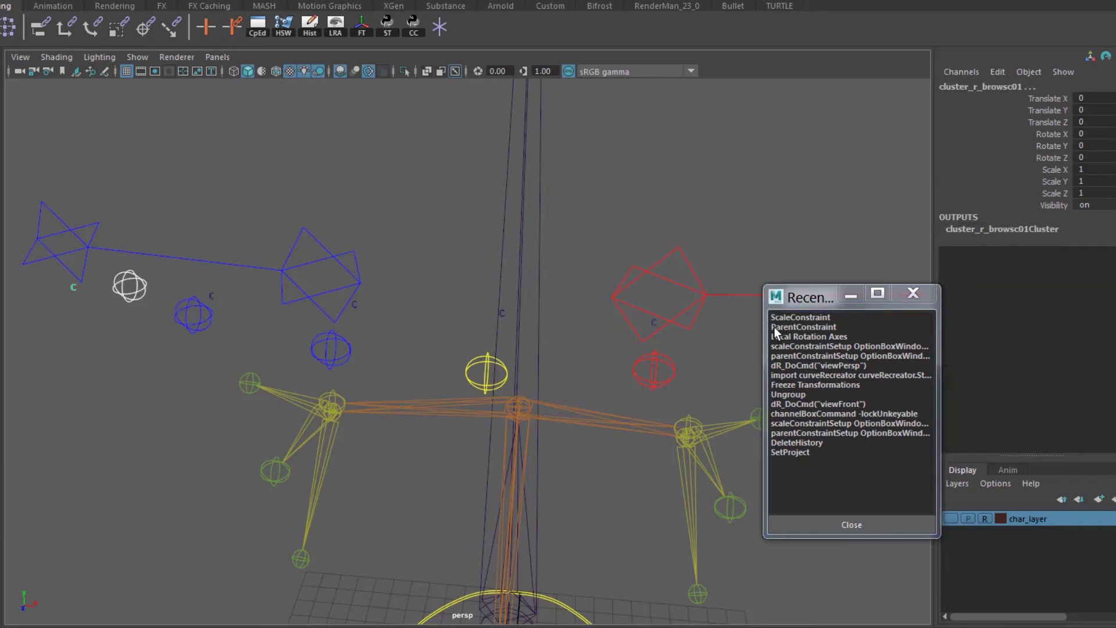
left_click(773, 326)
left_click(774, 327)
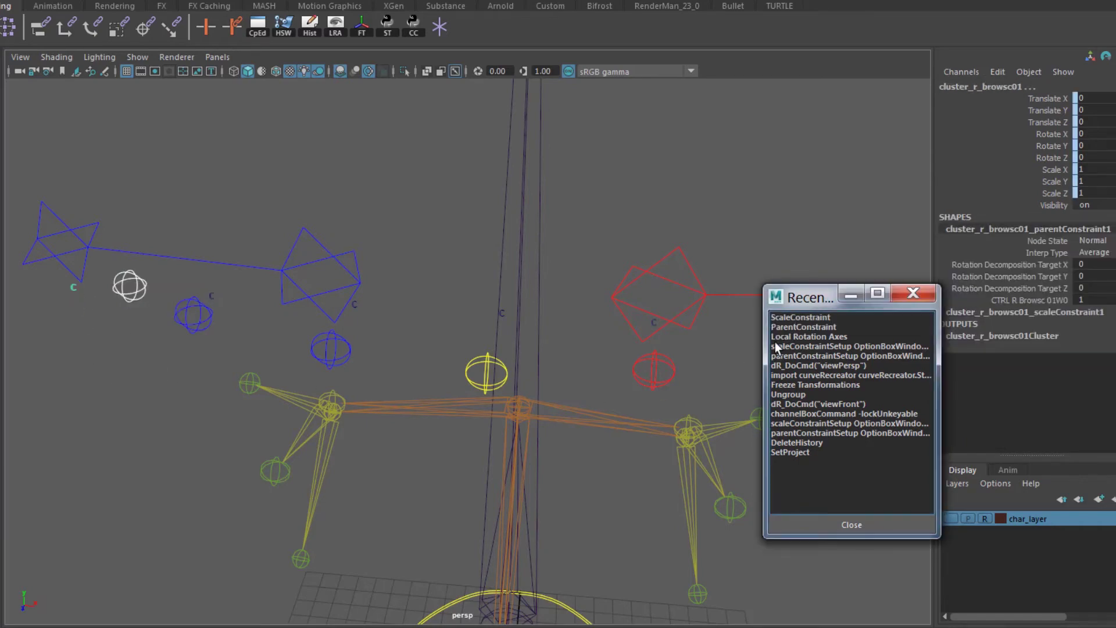
left_click(830, 525)
Make char_layer visible and select the outer left brow control CTRL_l_browsc01
left_click(950, 518)
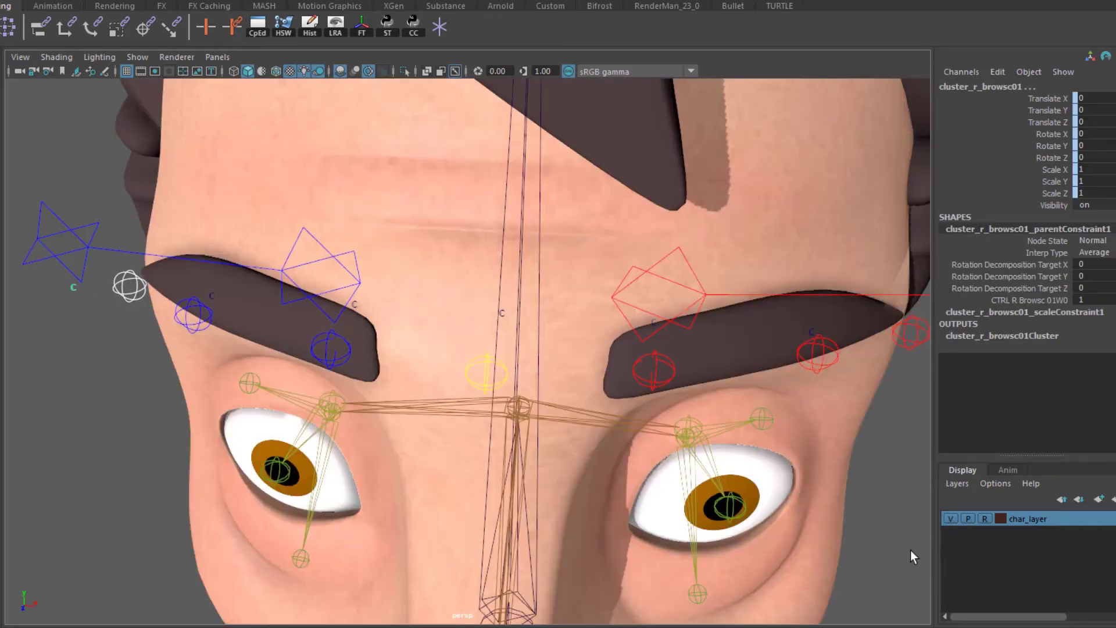
scroll(665, 558, "down", 1)
left_click_drag(615, 560, 522, 417, "alt")
left_click(741, 309)
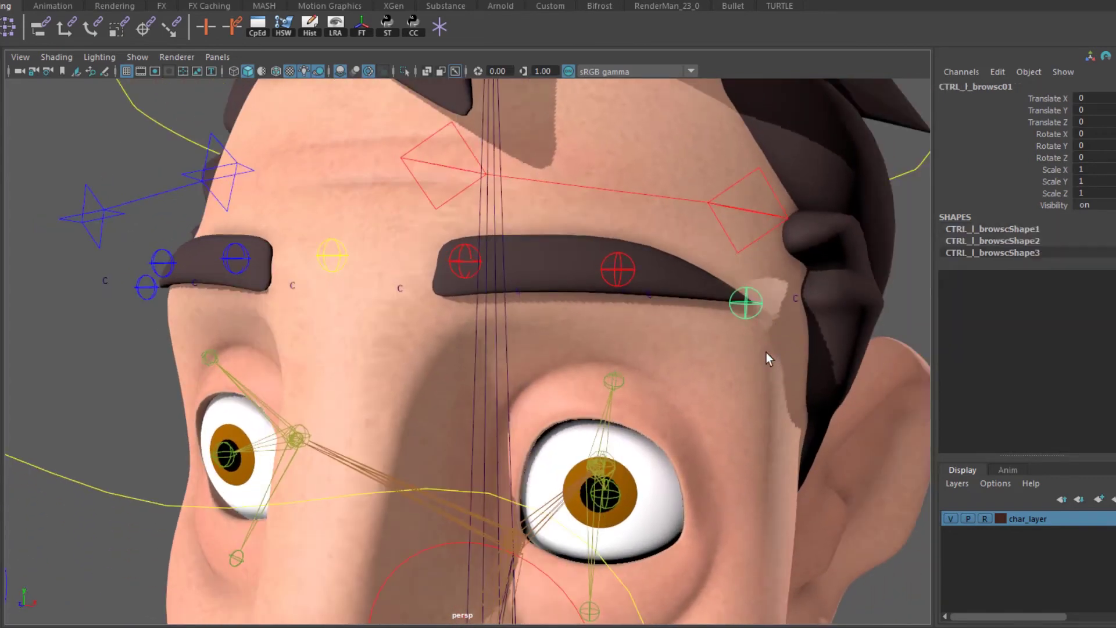
Test-move the CTRL_l_browsa01 control, undo the move and clear the selection
left_click(470, 263)
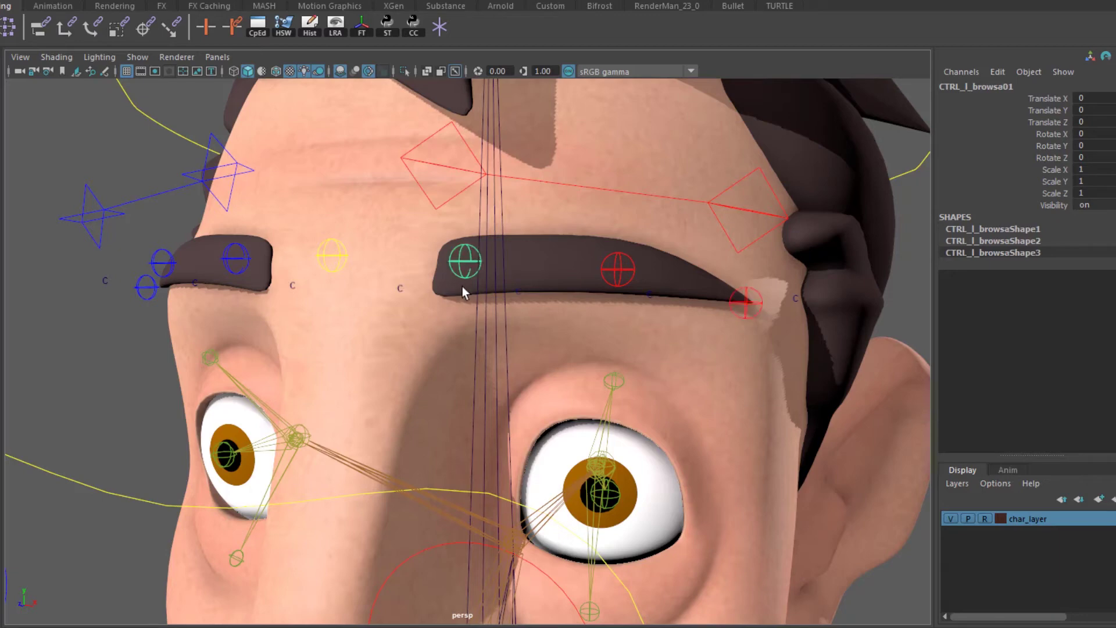
key("w")
left_click_drag(519, 297, 443, 267)
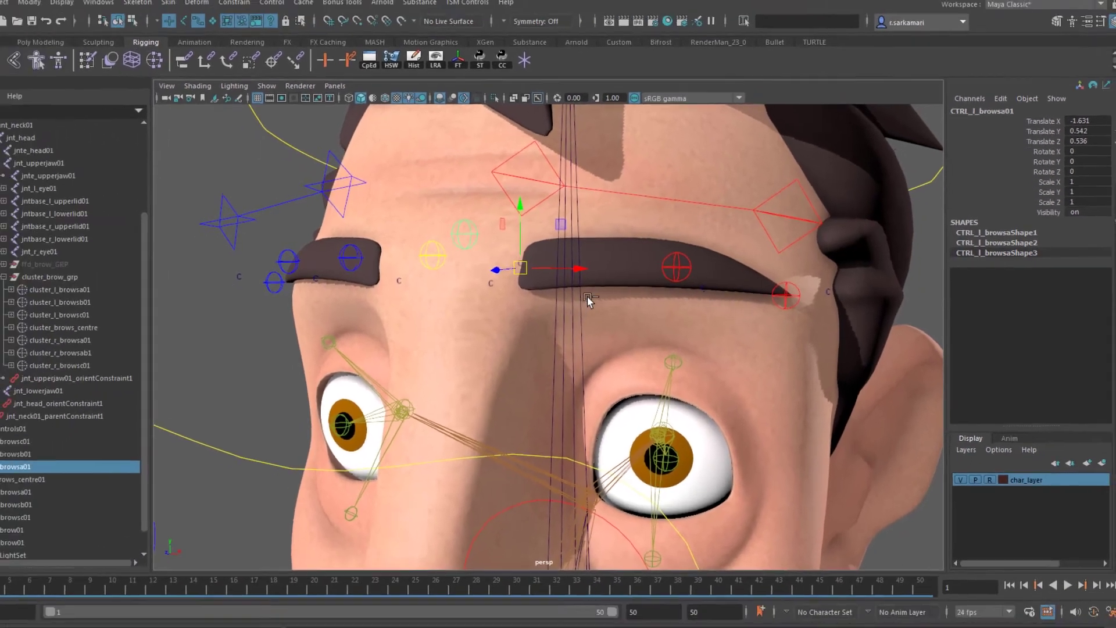
key("ctrl+z")
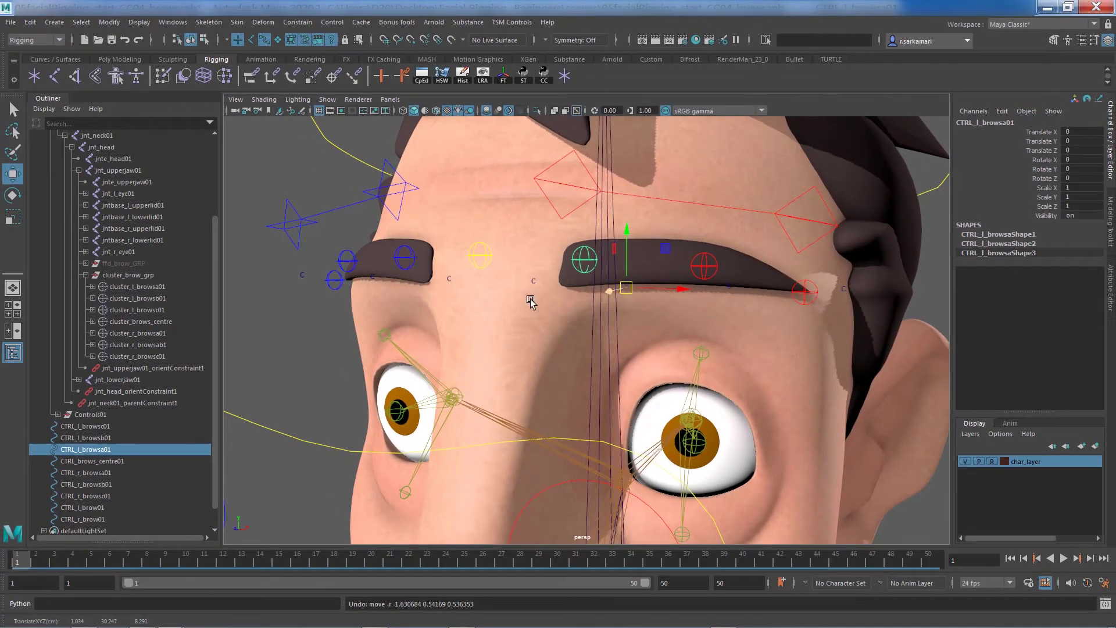
left_click(487, 287)
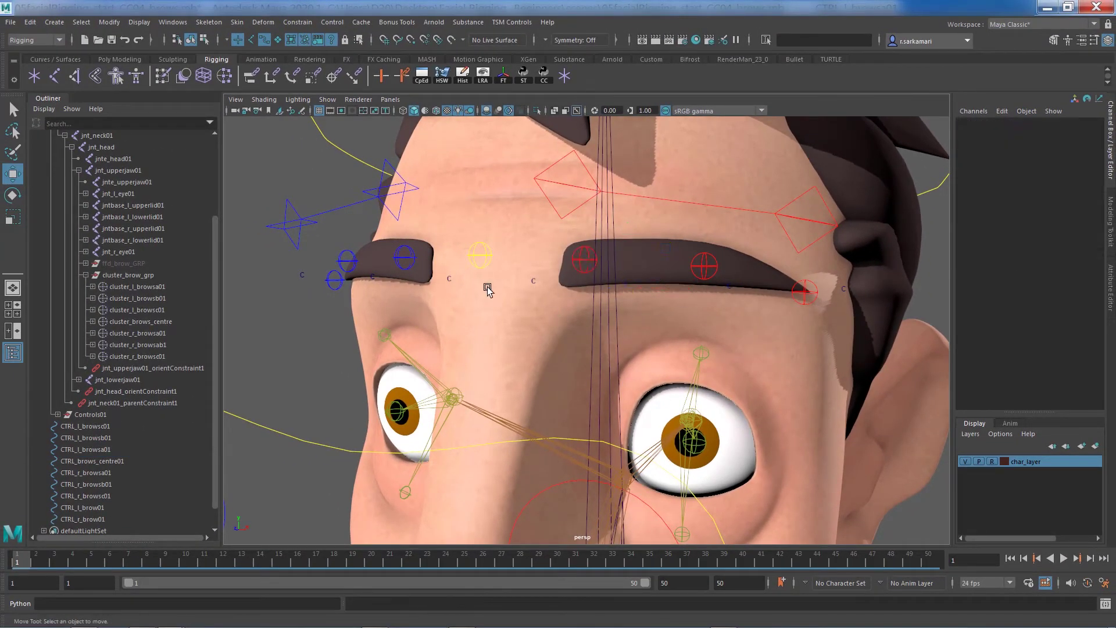
Turn off reference display for char_layer and hide both eyebrow meshes
left_click(993, 462)
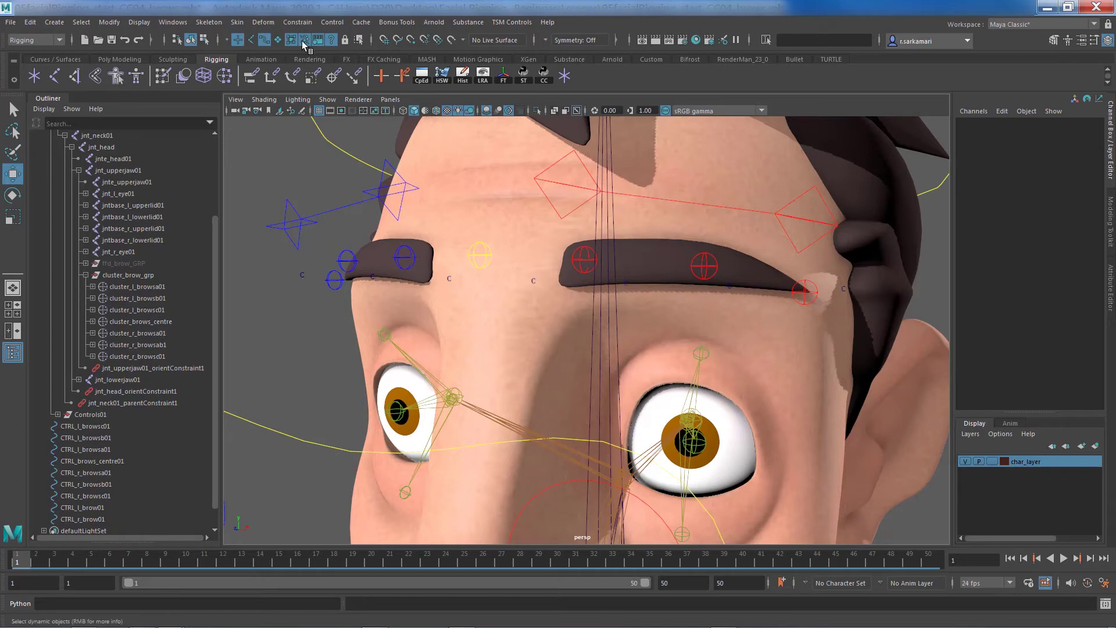
left_click(387, 273)
left_click(669, 267)
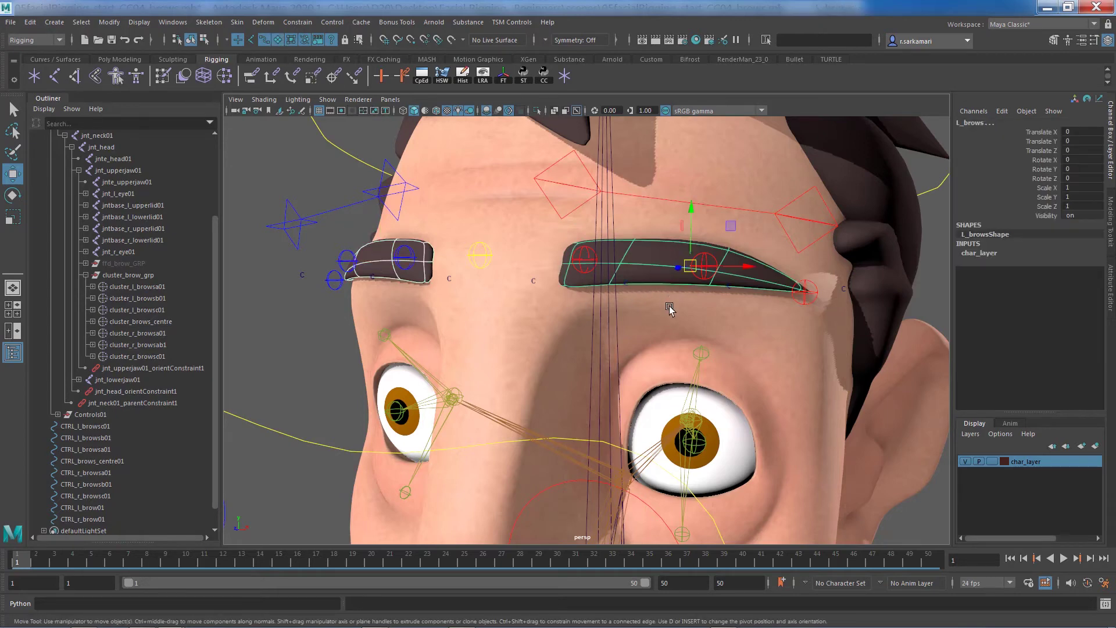
key("h")
Test-move CTRL_l_browsa01 and CTRL_brows_centre01, undoing each move
left_click(703, 277)
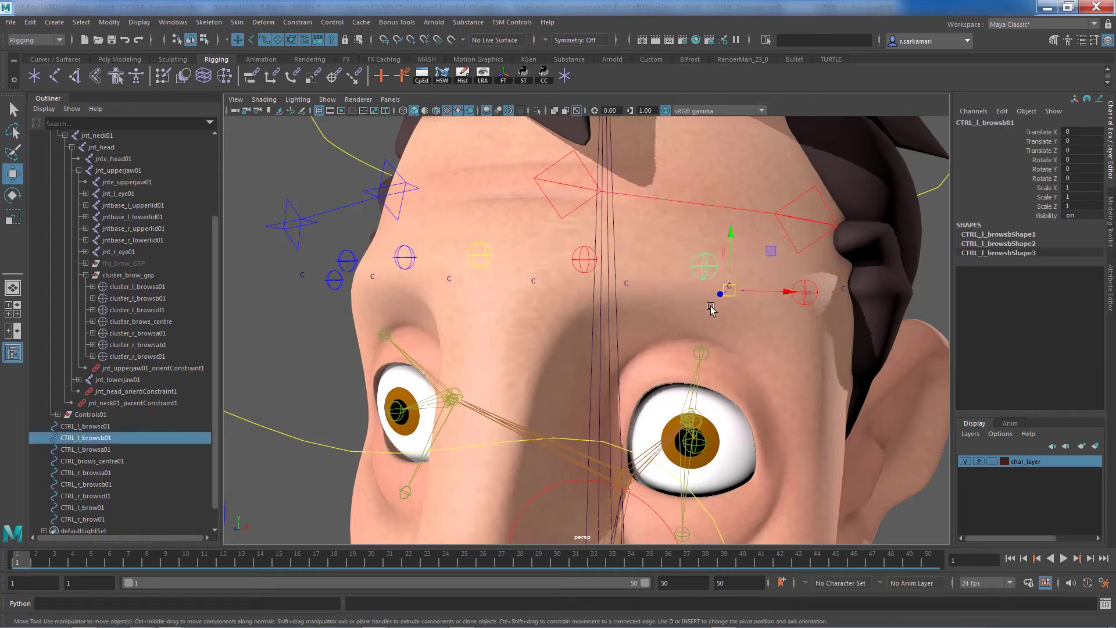
left_click(580, 259)
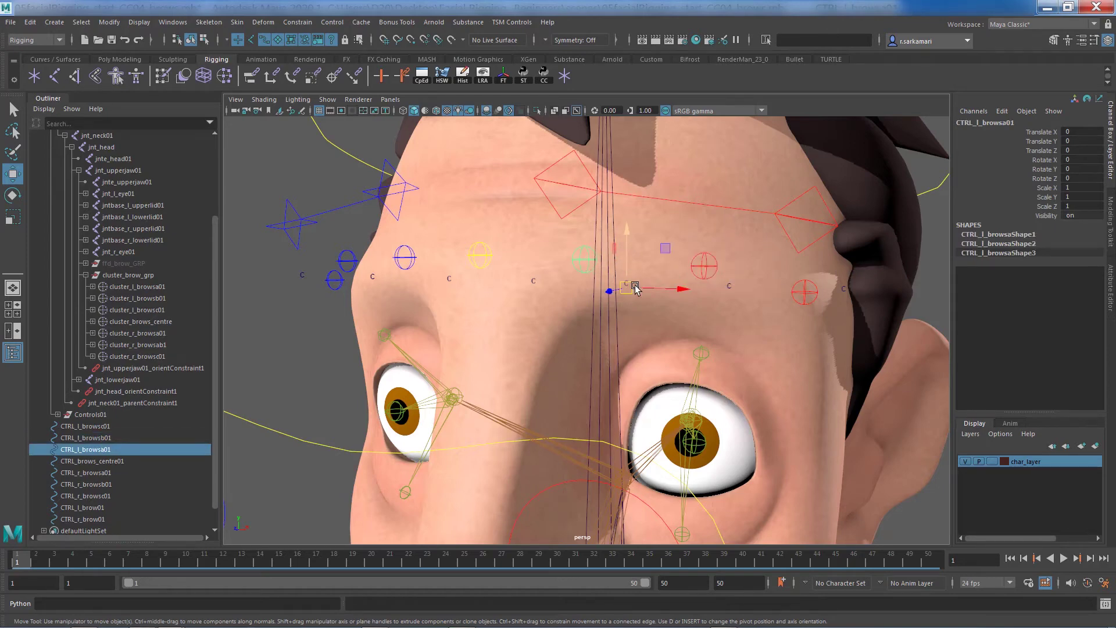
left_click_drag(628, 285, 645, 260)
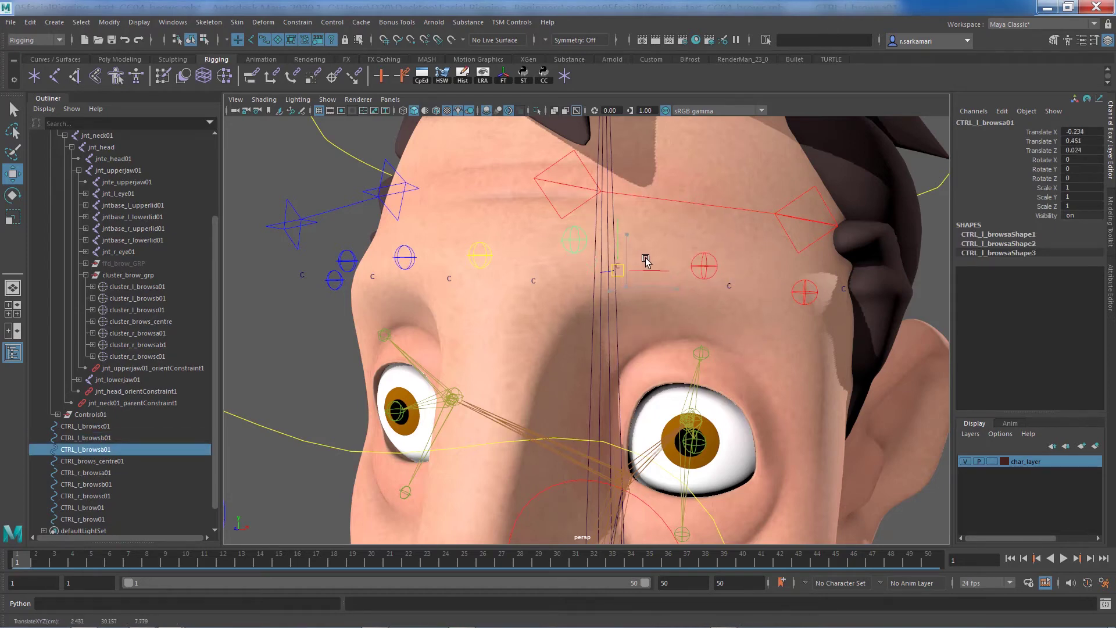
left_click(481, 265)
mouse_move(535, 283)
left_mouse_down()
mouse_move(529, 276)
mouse_move(543, 282)
left_mouse_up()
key("ctrl+z")
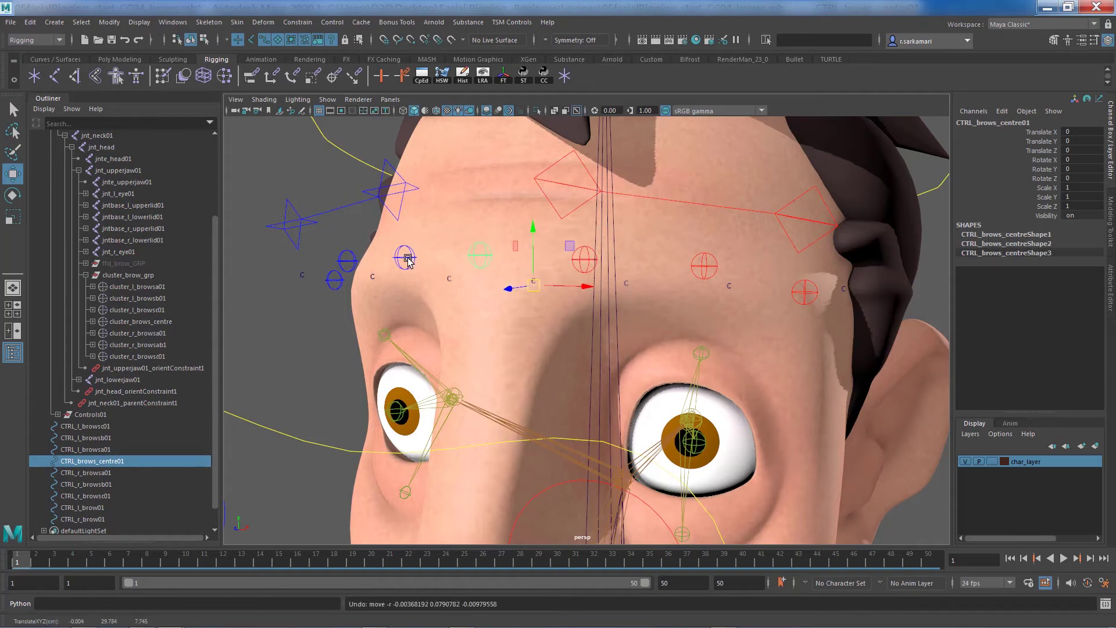
Test-move CTRL_r_browsa01 and CTRL_r_browsb01, undoing each move
left_click(406, 257)
left_click_drag(449, 284, 438, 267)
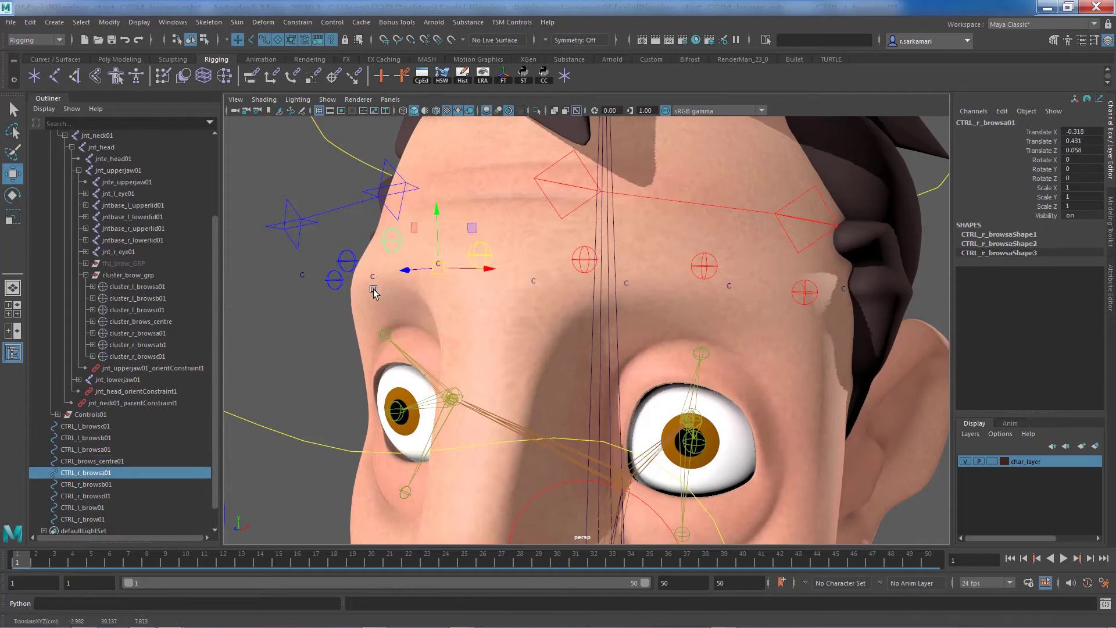
key("ctrl+z")
left_click(343, 265)
left_click_drag(372, 280, 405, 258)
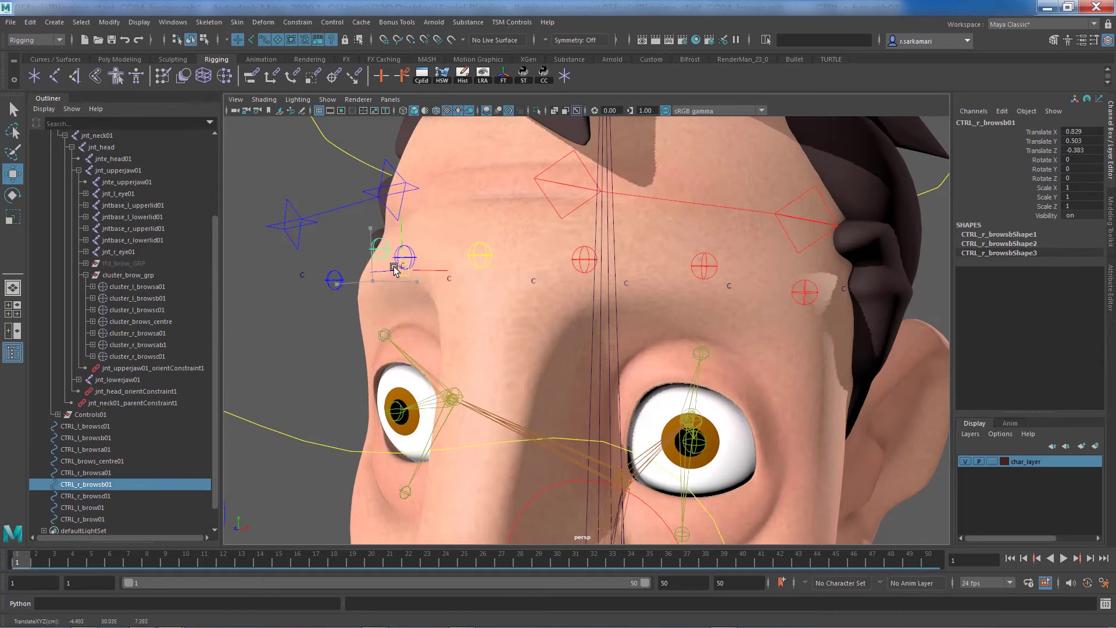
key("ctrl+z")
Test-move CTRL_r_browsc01 and CTRL_l_browsb01, undoing each move
left_click(333, 282)
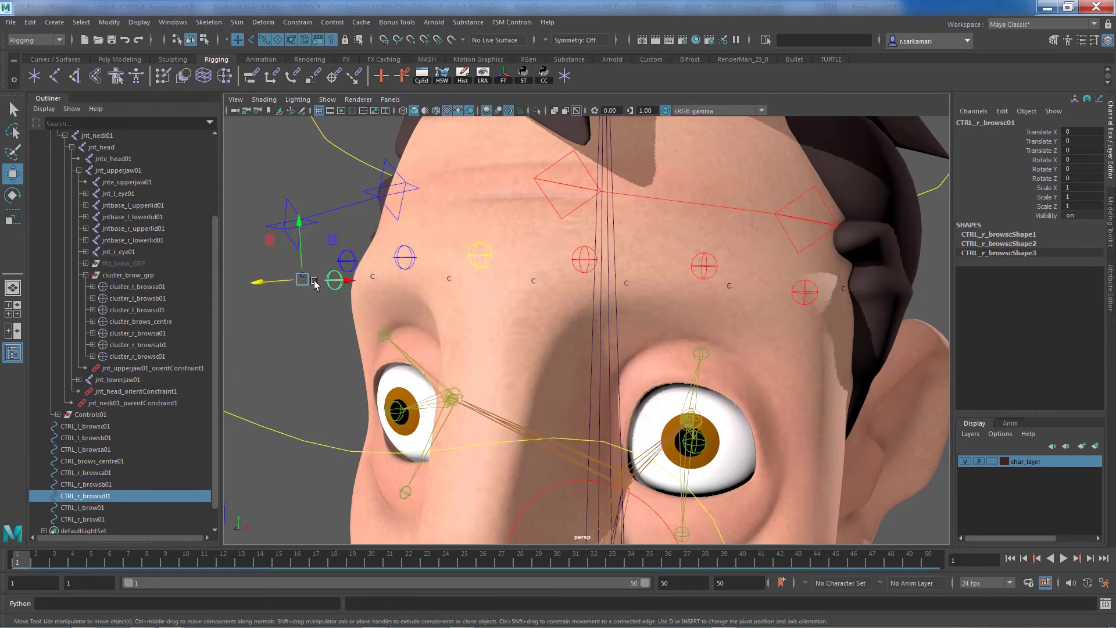
left_click_drag(301, 280, 297, 256)
key("ctrl+z")
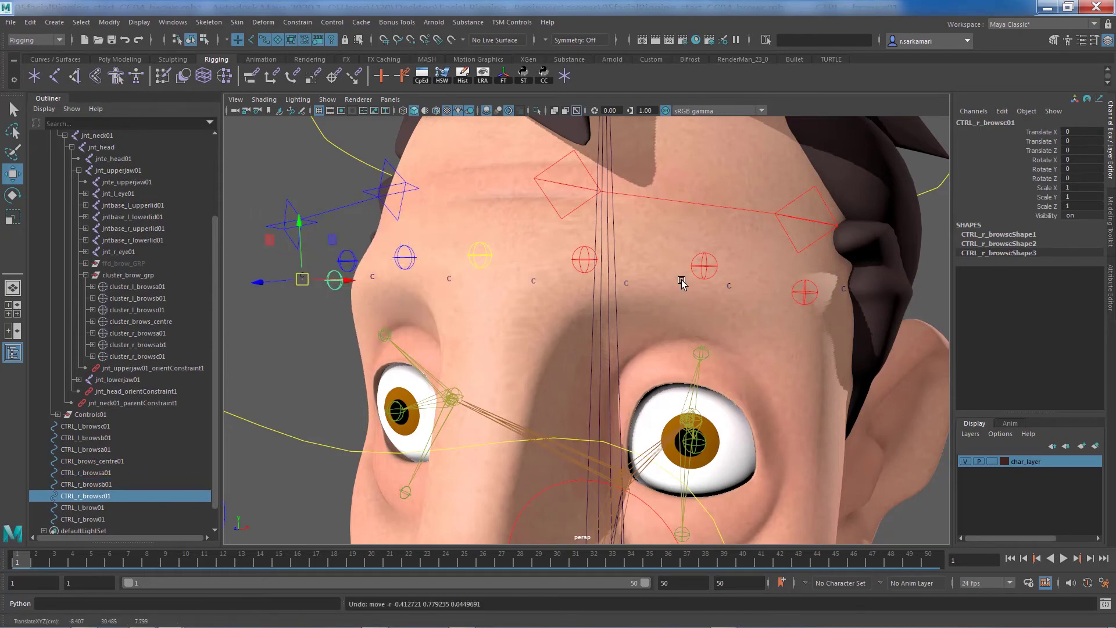
left_click(694, 268)
mouse_move(731, 284)
left_mouse_down()
mouse_move(731, 273)
mouse_move(728, 282)
left_mouse_up()
key("ctrl+z")
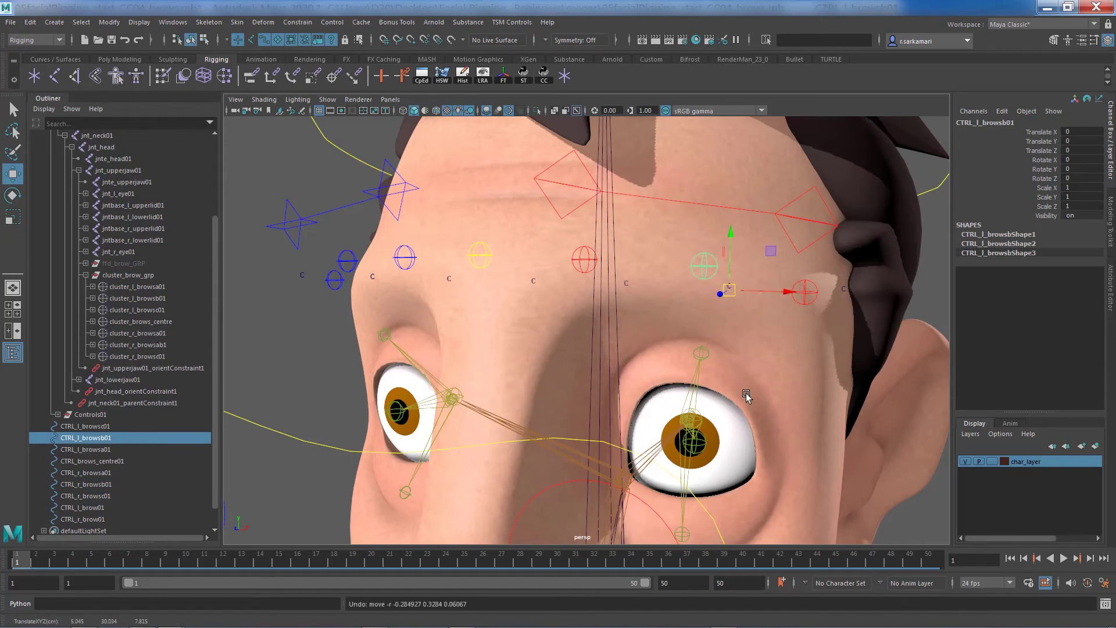
right_click_drag(745, 394, 616, 401, "alt")
middle_click_drag(616, 401, 618, 429, "alt")
right_click_drag(656, 448, 734, 460, "alt")
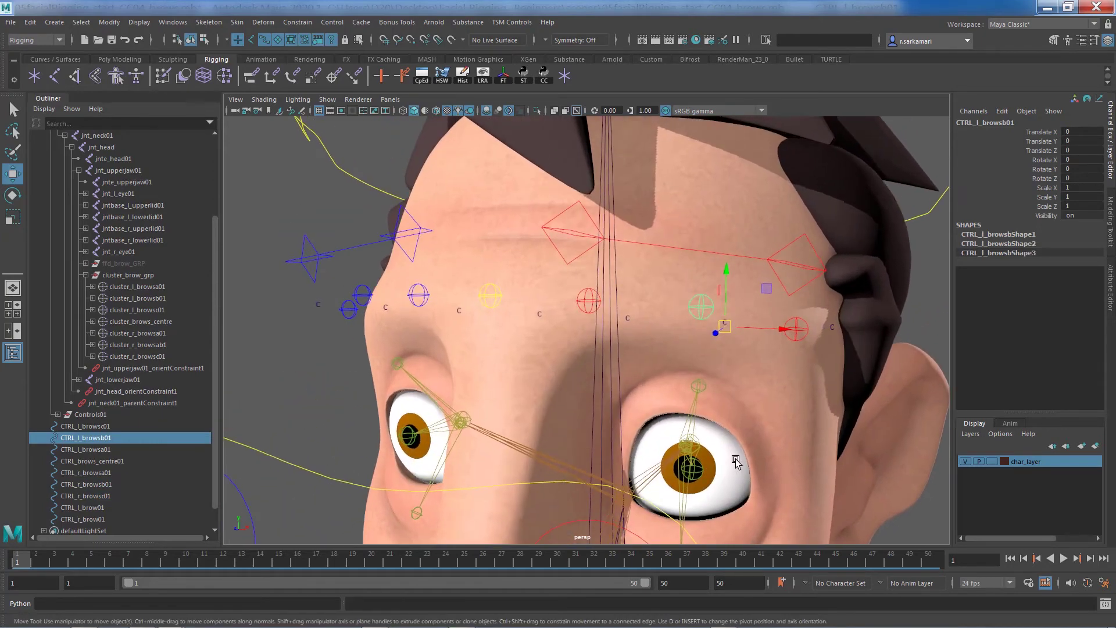
left_click(797, 330)
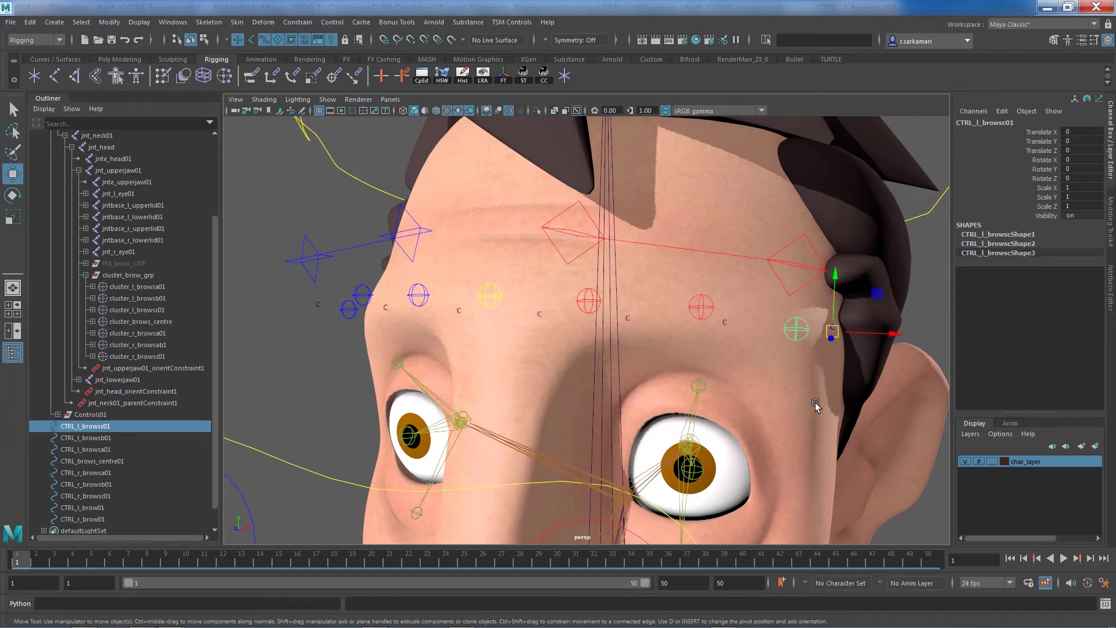
left_click(922, 312)
scroll(839, 367, "down", 2)
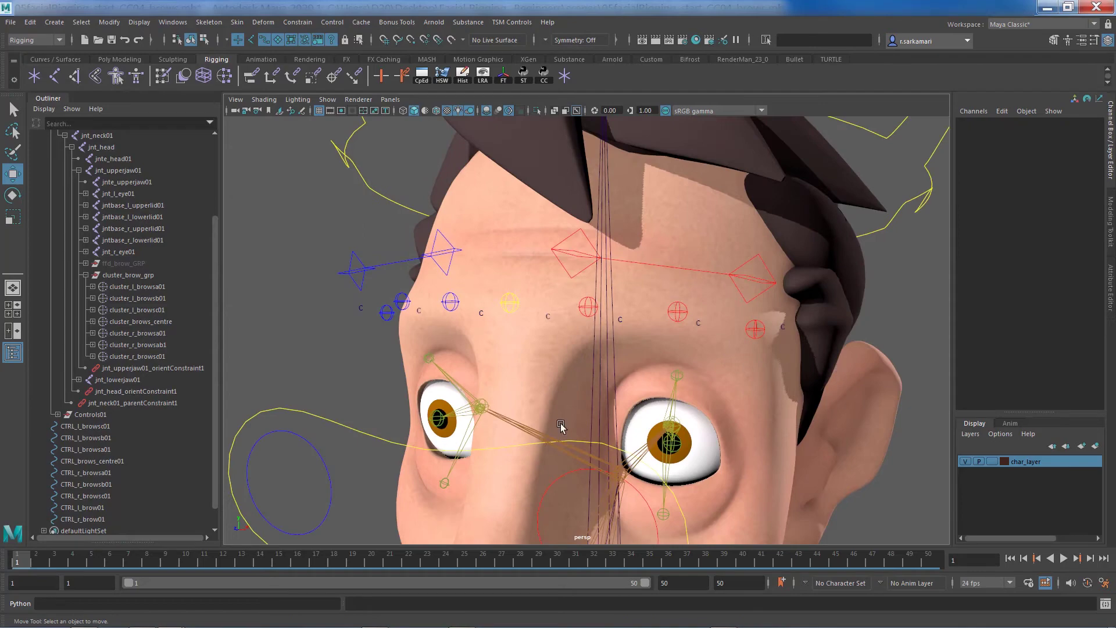
mouse_move(405, 413)
left_mouse_down("alt")
mouse_move(405, 399)
mouse_move(389, 399)
left_mouse_up("alt")
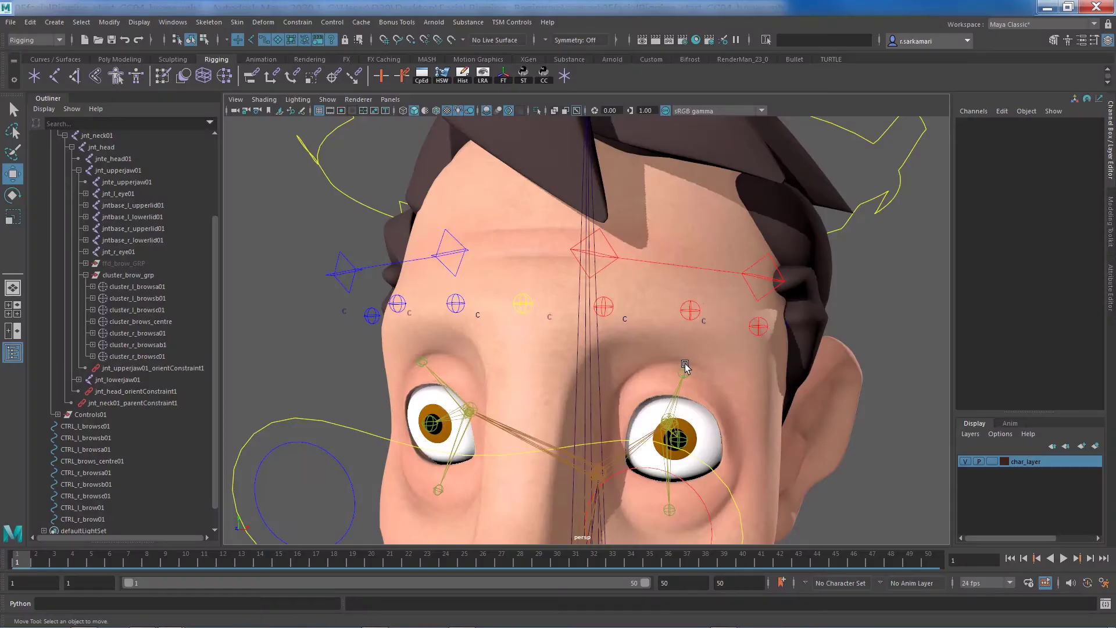
Parent CTRL_l_browsc01, CTRL_l_browsb01 and CTRL_l_browsa01 under the main left brow control CTRL_l_brow01
left_click(759, 327)
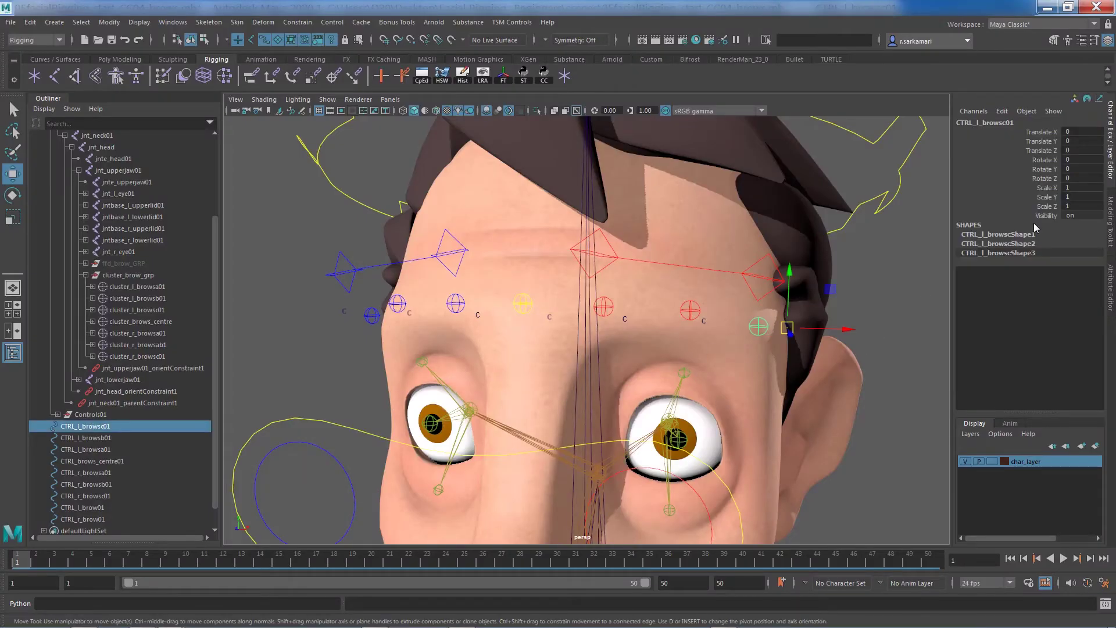
left_click(690, 311, "shift")
left_click(604, 307, "shift")
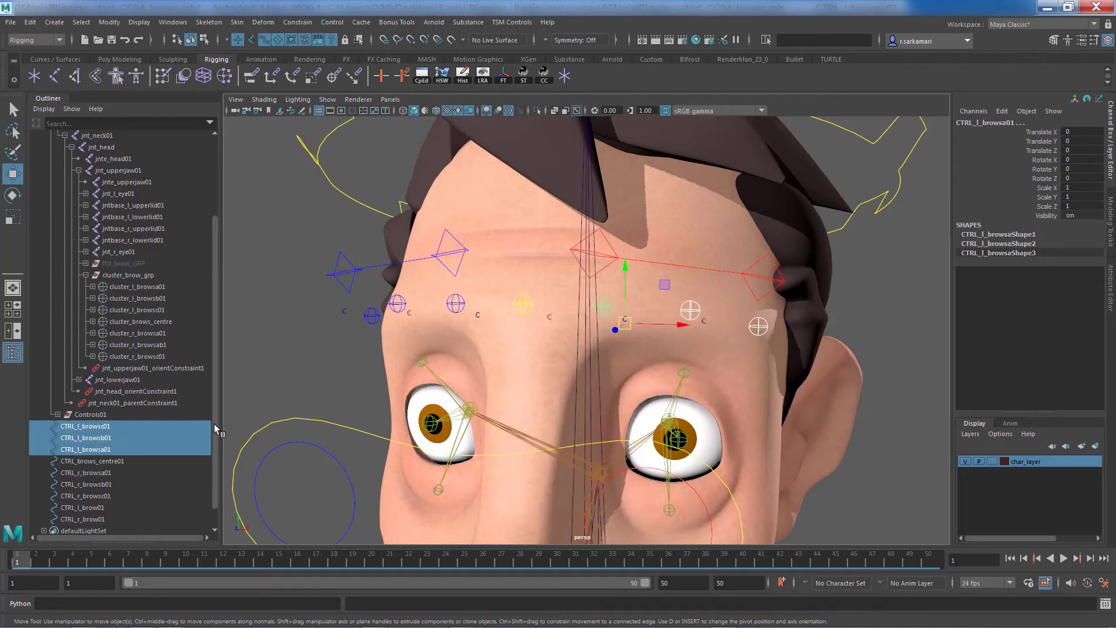
scroll(214, 423, "down", 2)
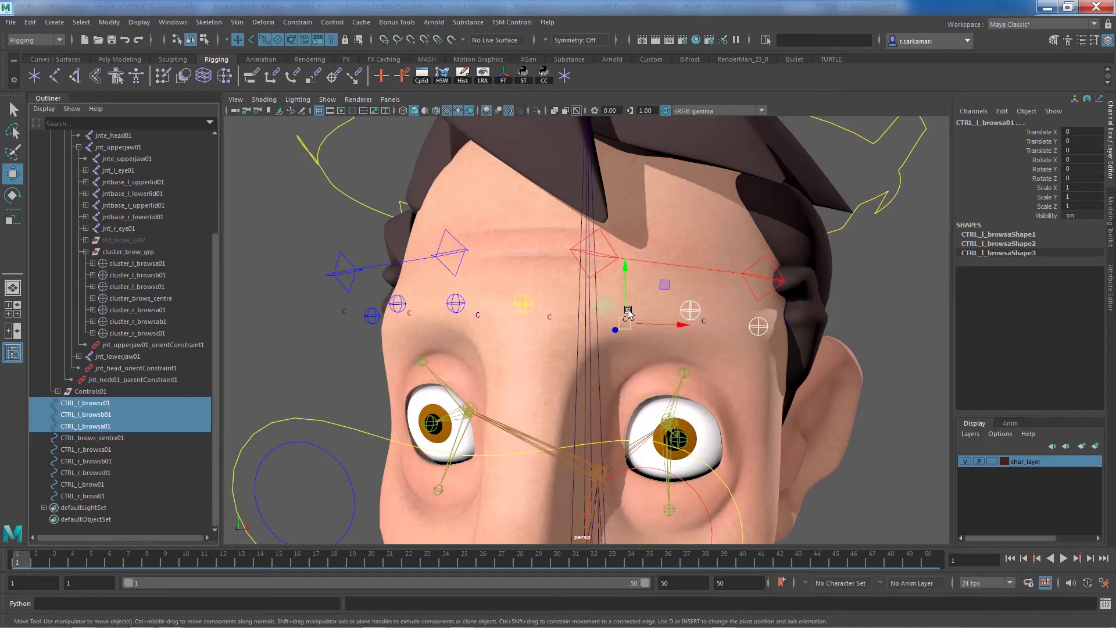
left_click(664, 283, "shift")
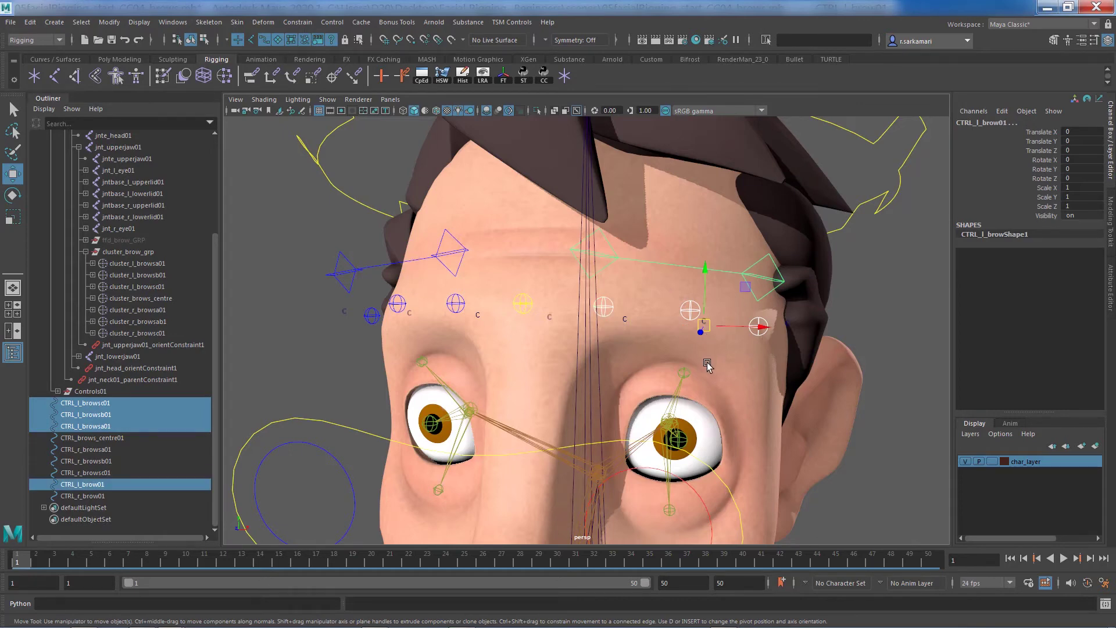
key("p")
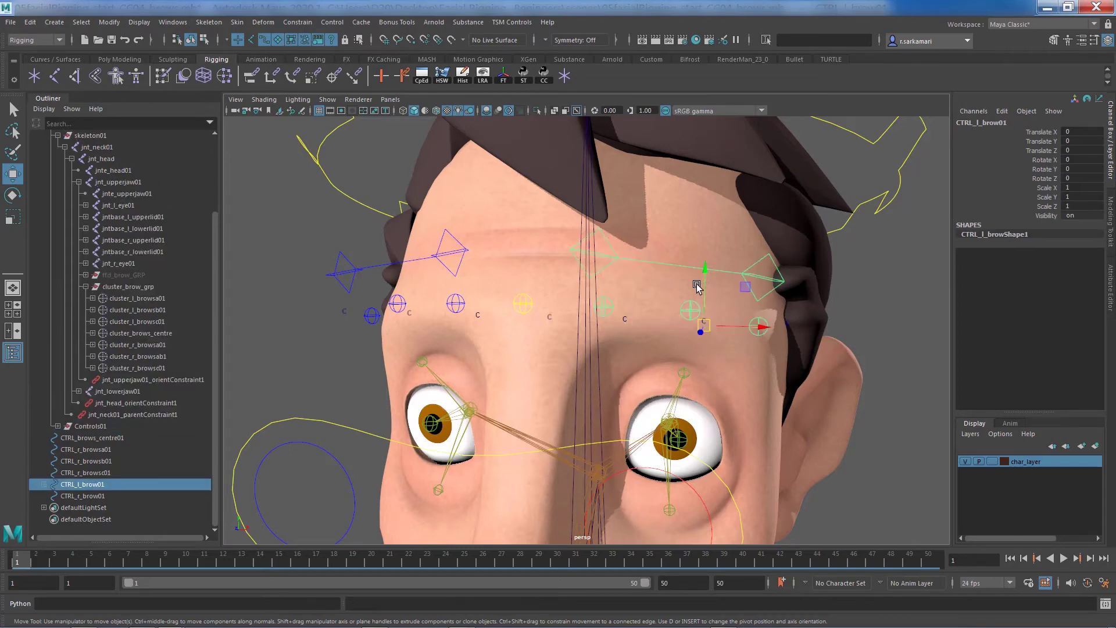
Test moving, rotating and scaling CTRL_l_brow01 with its child controls, undoing each transform
left_click_drag(703, 276, 736, 359)
key("ctrl+z")
key("e")
key("ctrl+z")
key("r")
key("ctrl+z")
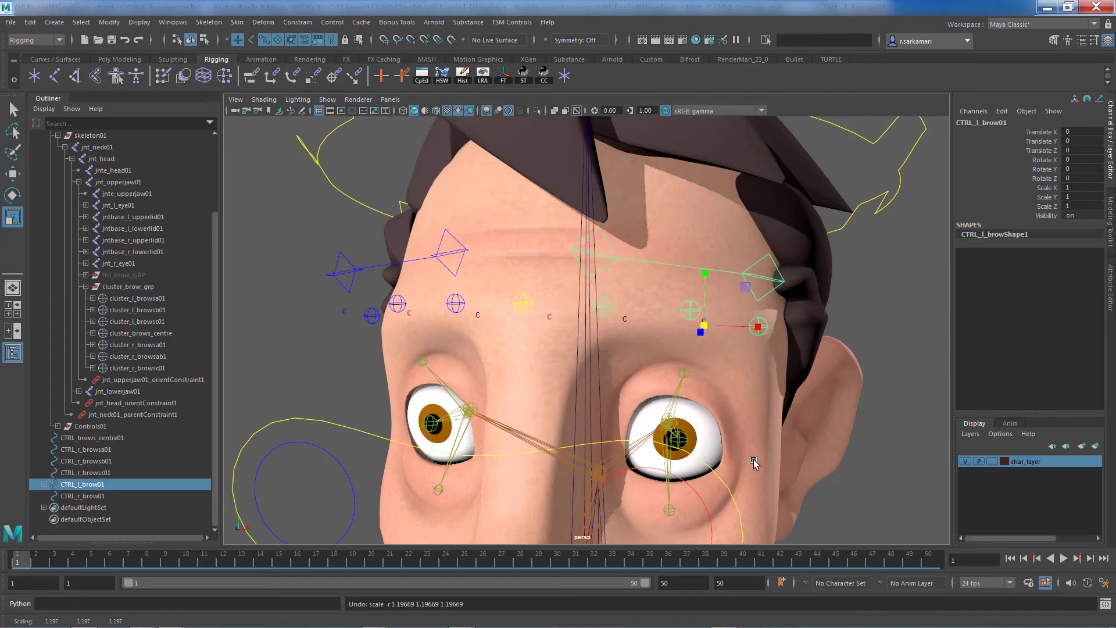
Parent CTRL_r_browsa01, CTRL_r_browsb01 and CTRL_r_browsc01 under the main right brow control CTRL_r_brow01
middle_click_drag(448, 397, 600, 388, "alt")
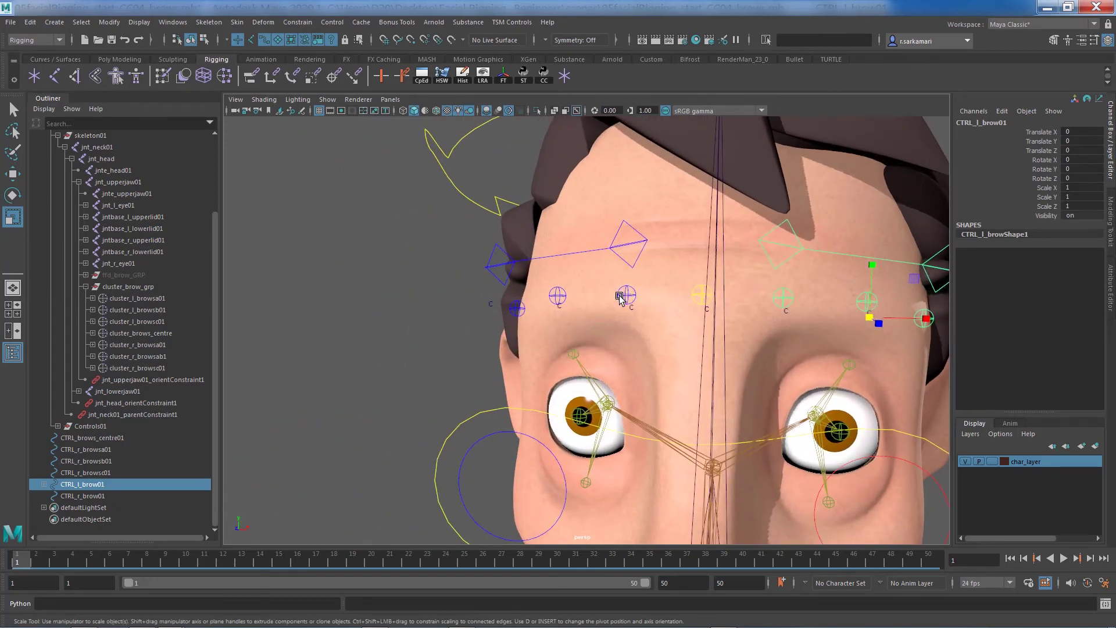
left_click(621, 295)
left_click(557, 294, "shift")
left_click(518, 308, "shift")
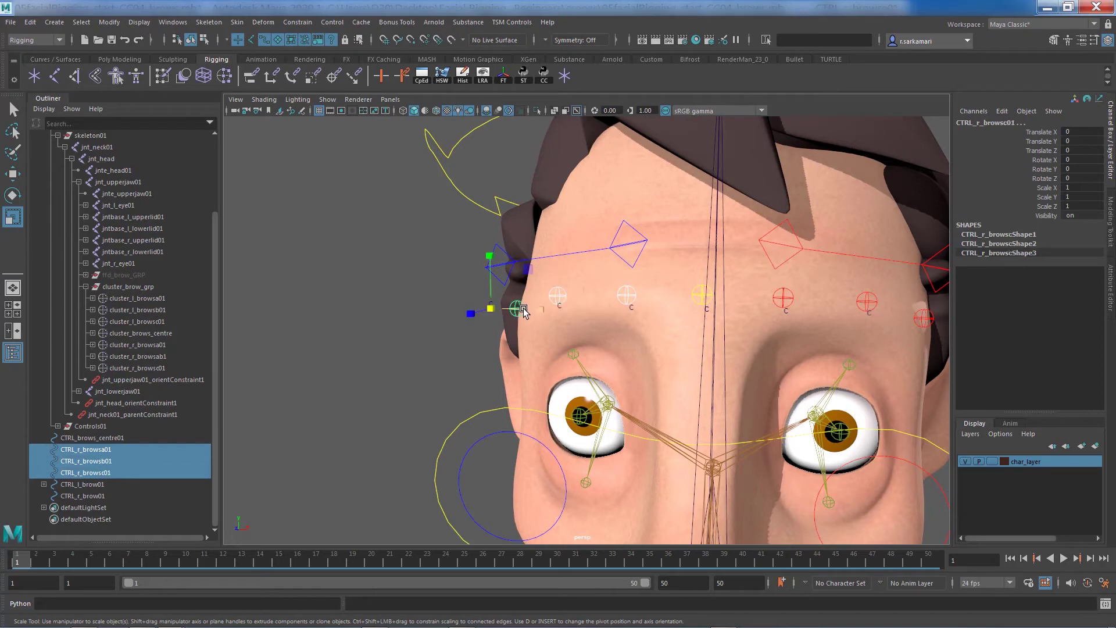
key("q")
left_click(552, 257, "shift")
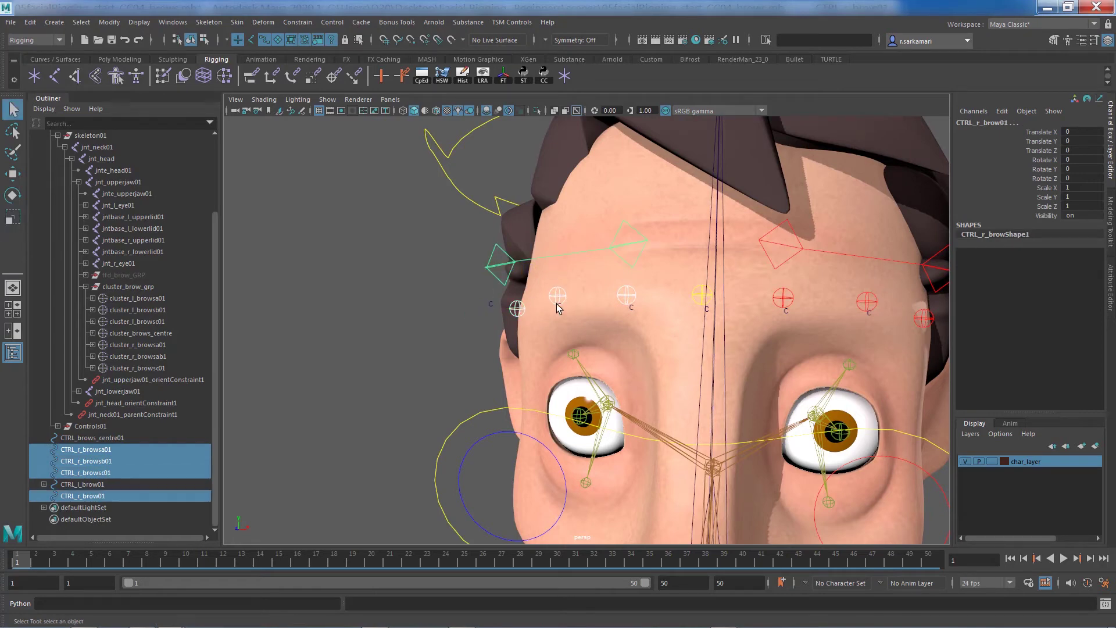
key("p")
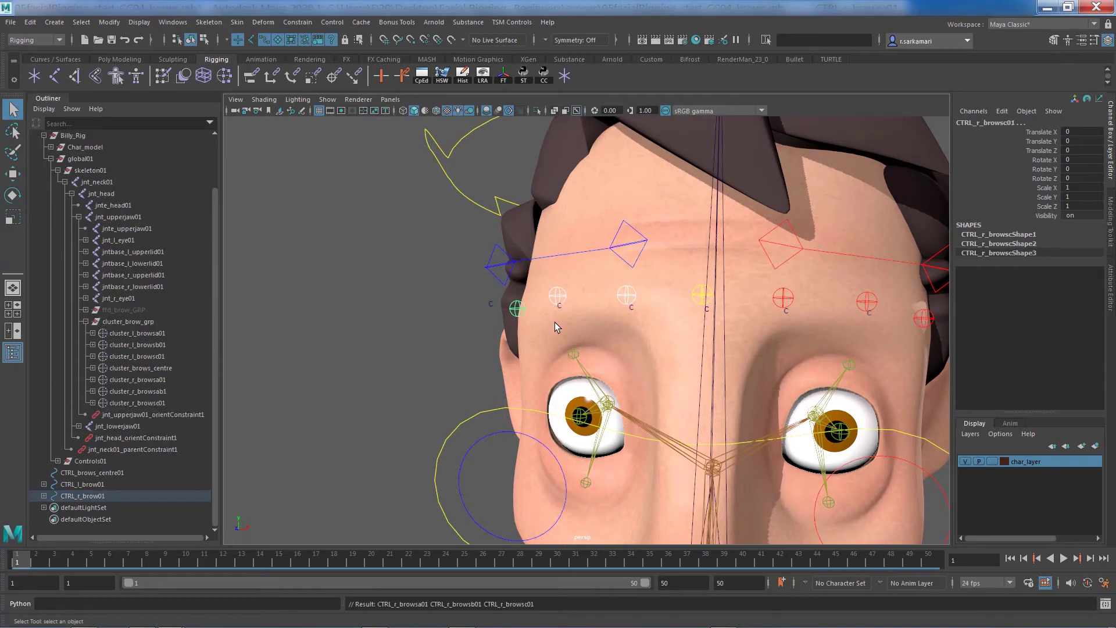
Parent the main brow controls CTRL_l_brow01 and CTRL_r_brow01 under the upper jaw control CTRL_upperjaw01
left_click(606, 254)
left_click(768, 249, "shift")
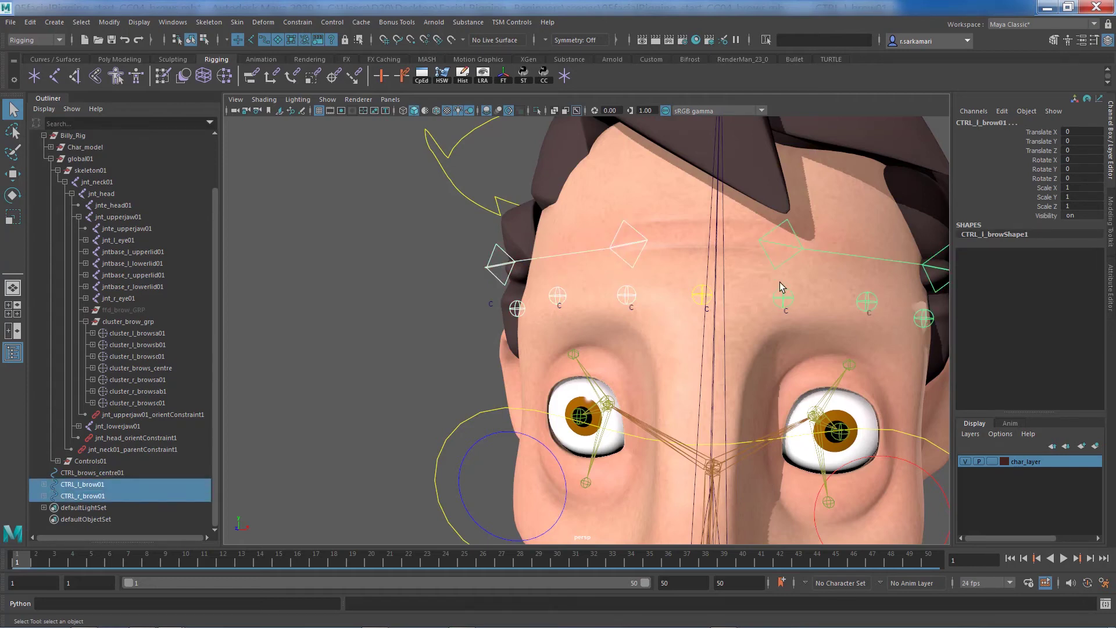
scroll(717, 315, "down", 5)
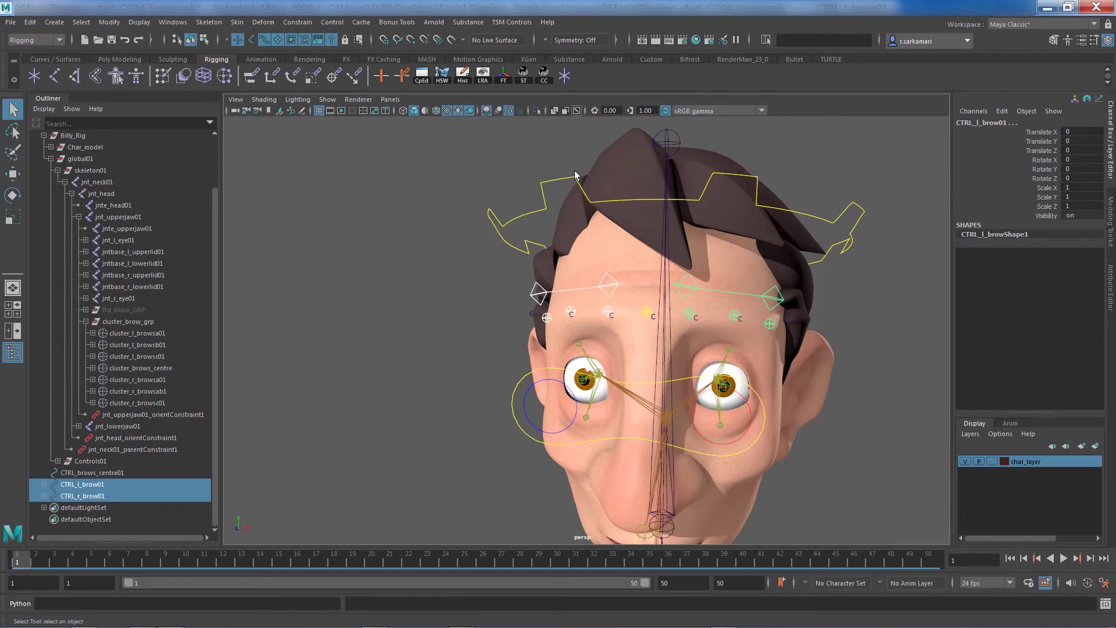
left_click_drag(488, 292, 425, 261, "alt")
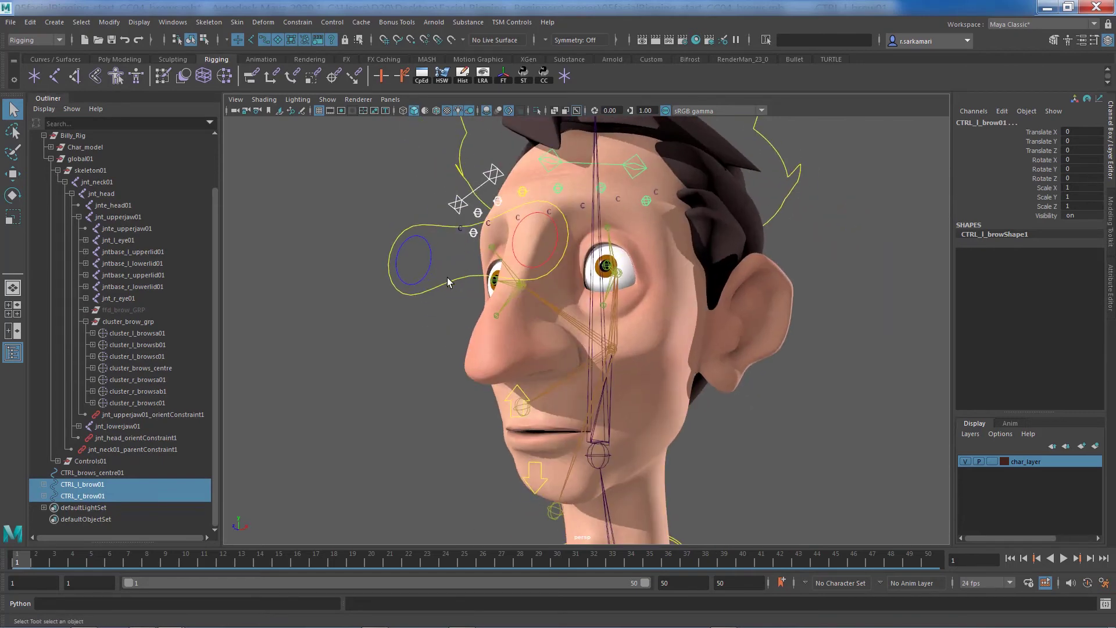
middle_click_drag(448, 284, 468, 303, "alt")
left_click(525, 424)
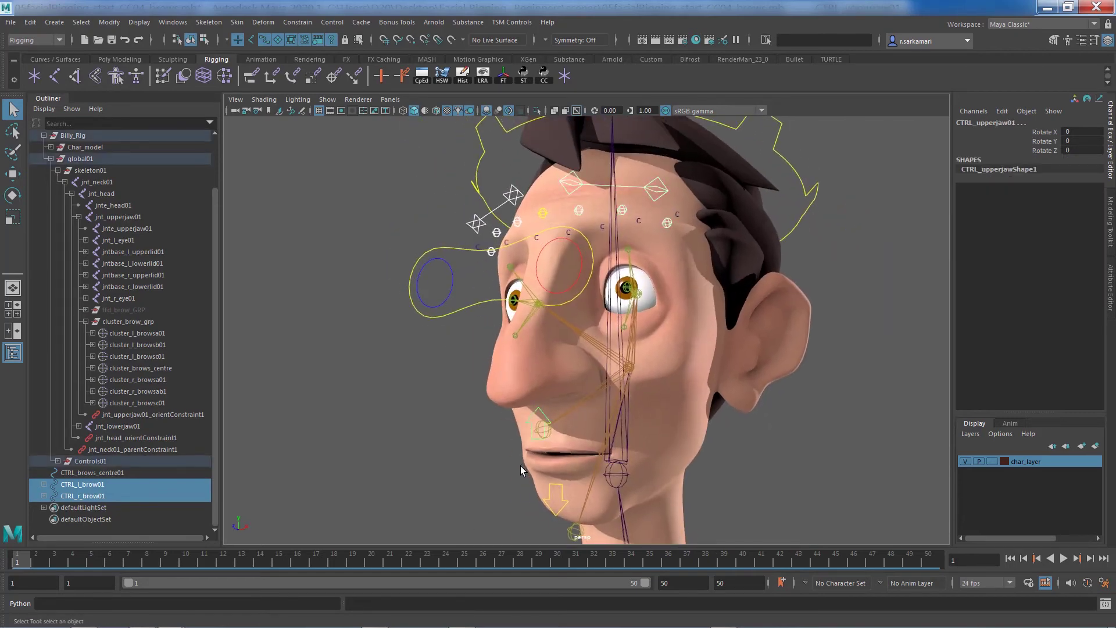
left_click(564, 176)
left_click(508, 198, "shift")
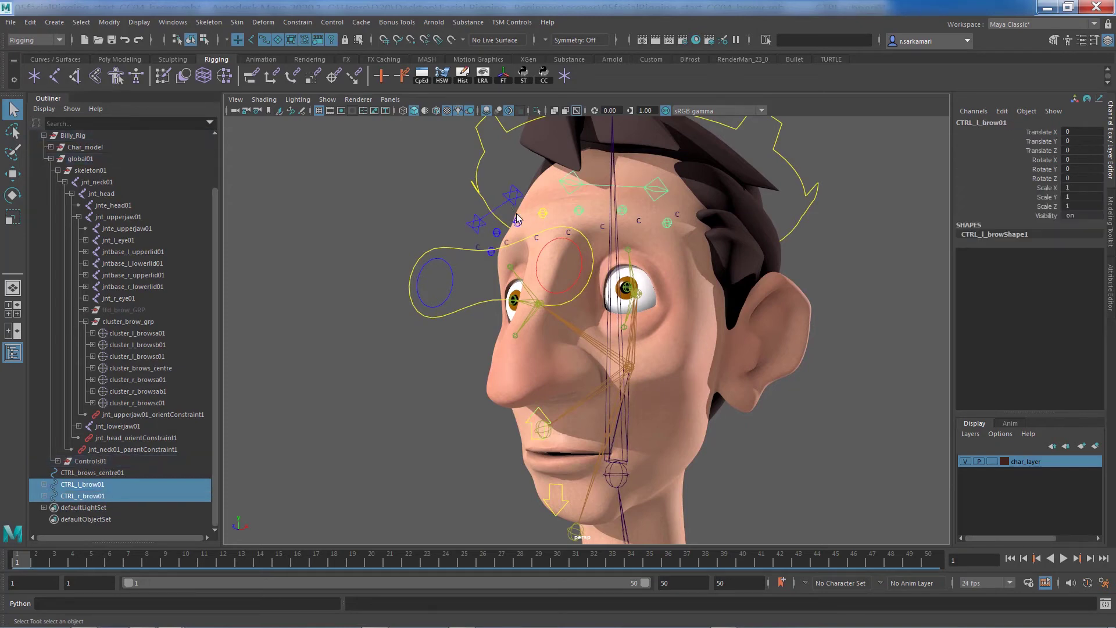
left_click(543, 414)
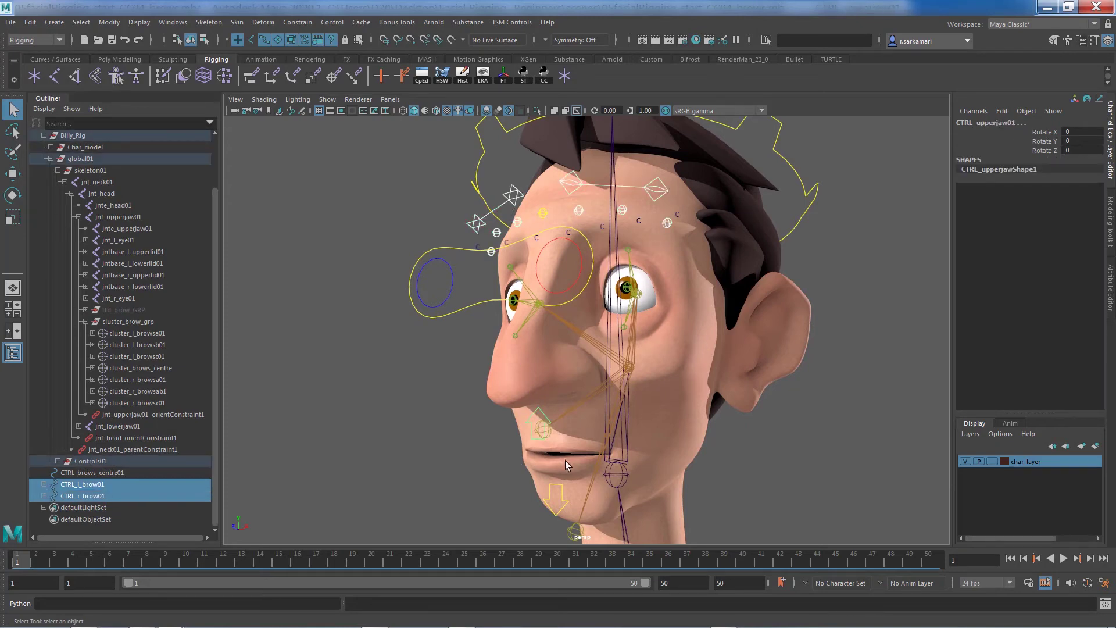
key("p")
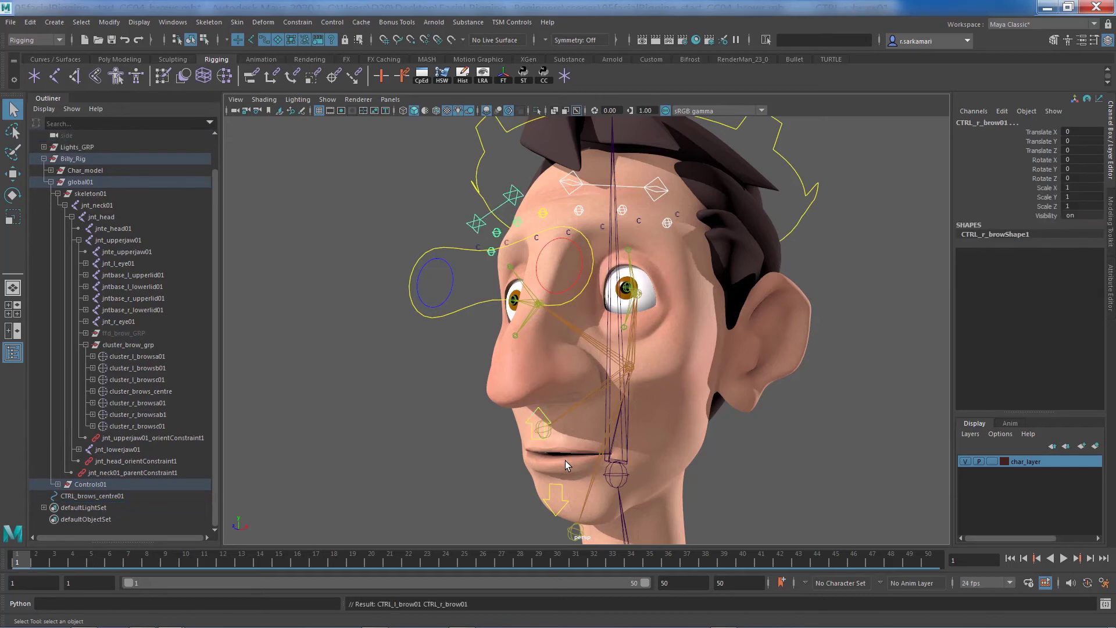
Test-rotate CTRL_upperjaw01 about X with the brow controls attached, and undo the rotation
left_click(527, 424)
left_click(528, 423)
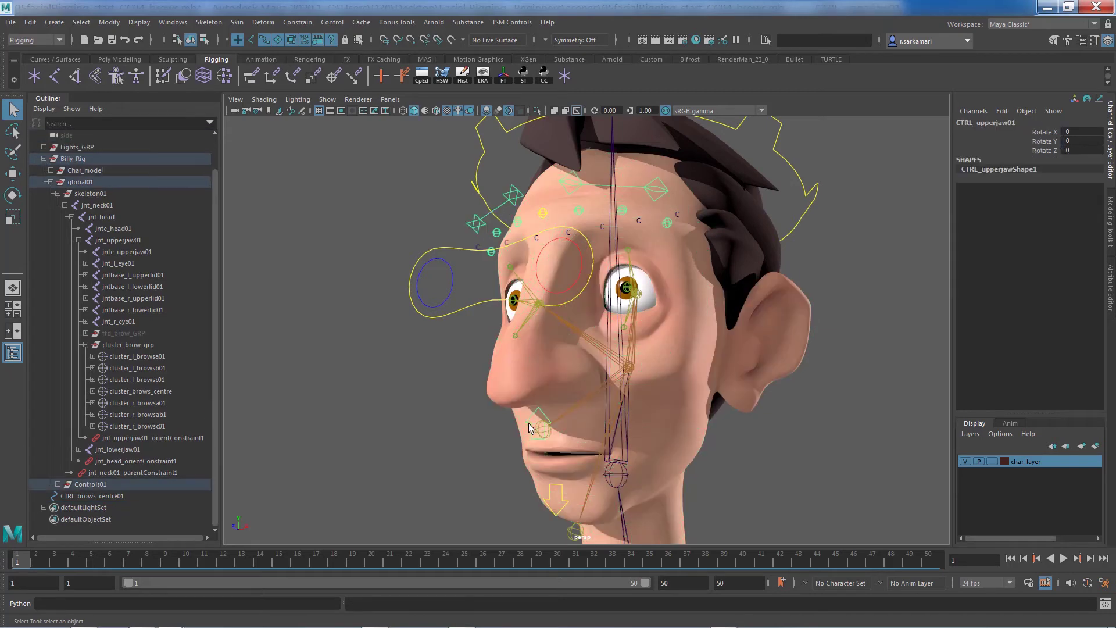
key("e")
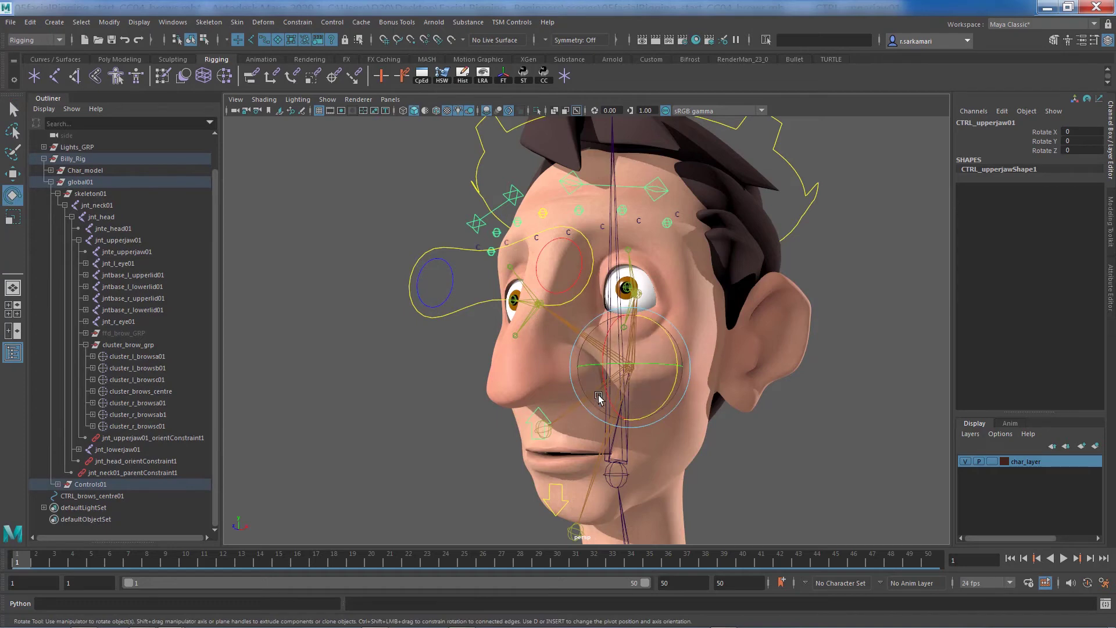
mouse_move(604, 389)
left_mouse_down()
mouse_move(605, 406)
mouse_move(602, 382)
left_mouse_up()
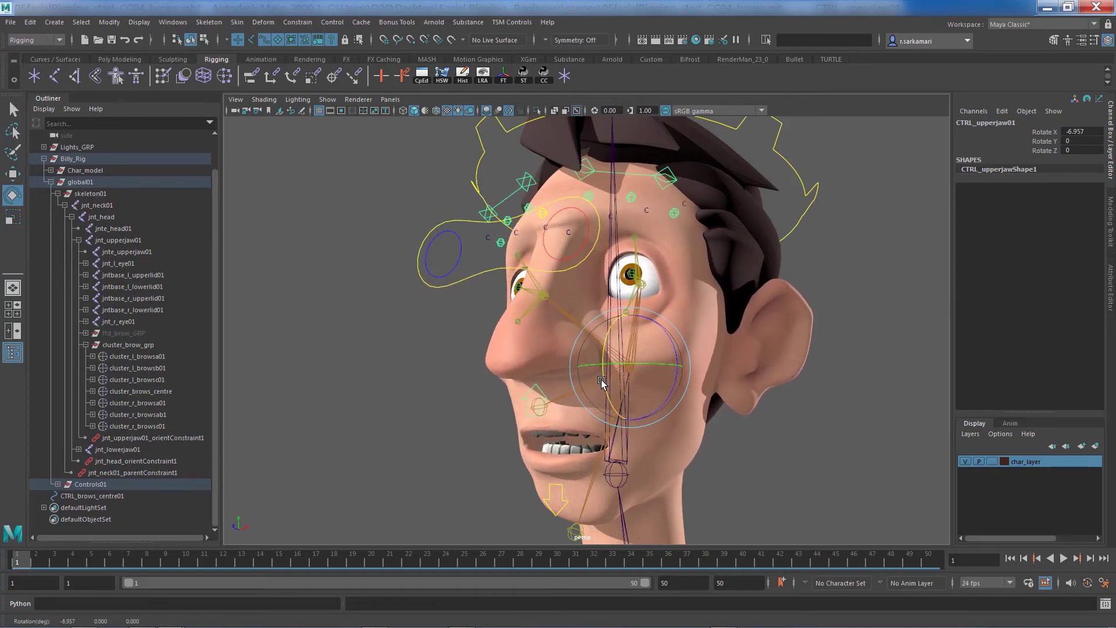
key("ctrl+z")
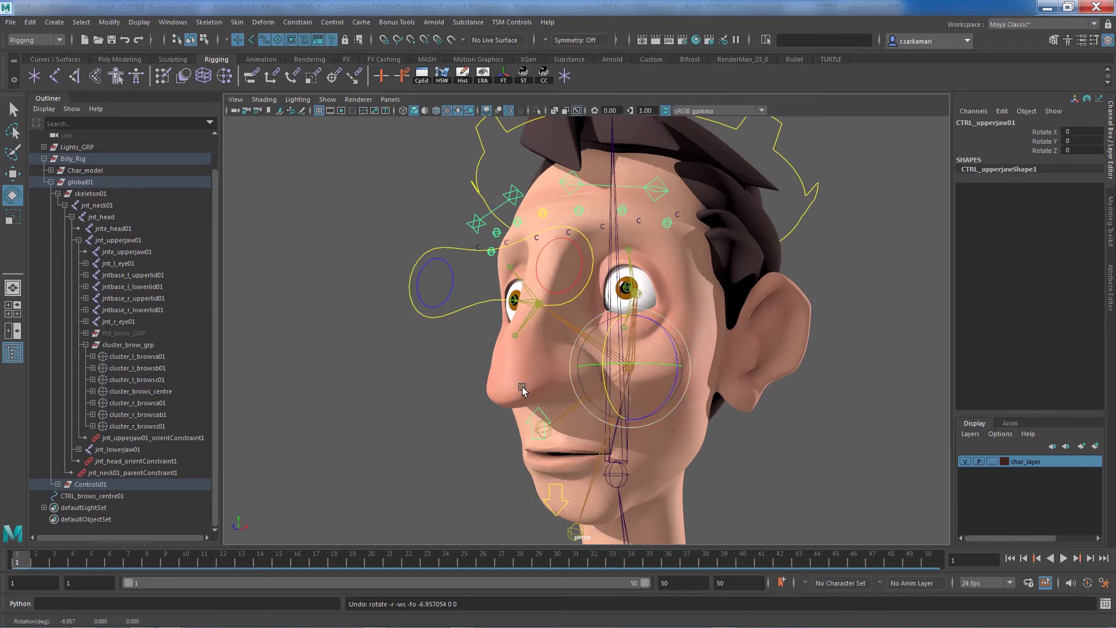
Lock and hide the translate, rotate and scale channels of cluster_brow_grp
left_click_drag(379, 403, 394, 409, "alt")
left_click(127, 345)
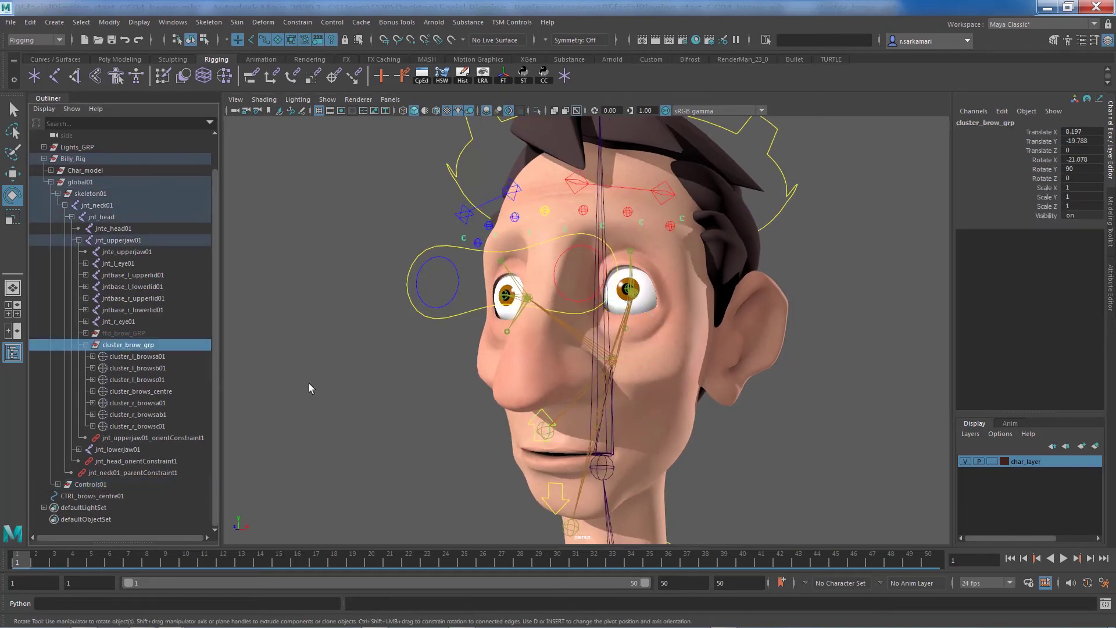
left_click_drag(1040, 132, 1041, 206)
right_click(1041, 207)
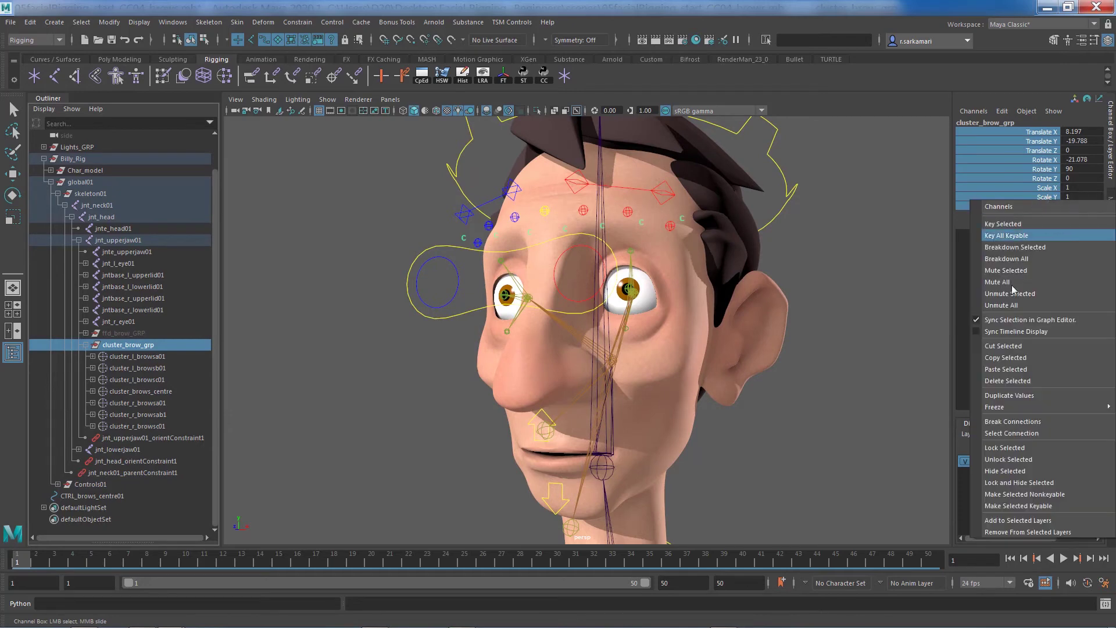
left_click(1007, 482)
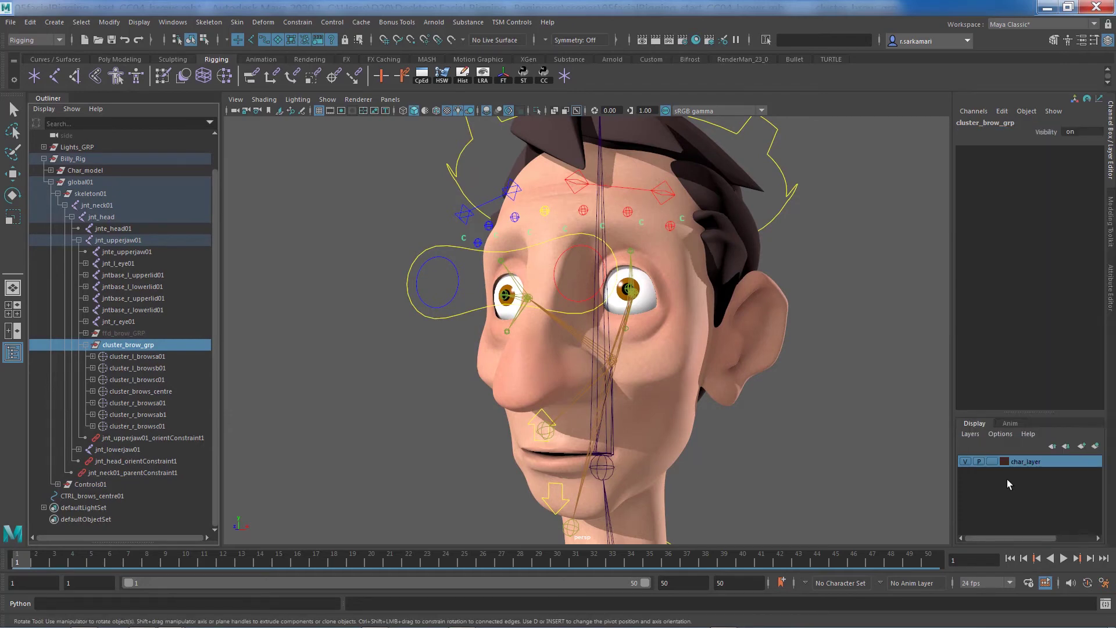
Hide the brow clusters by setting the visibility of cluster_brow_grp to 0
key("e")
type("0")
key("Return")
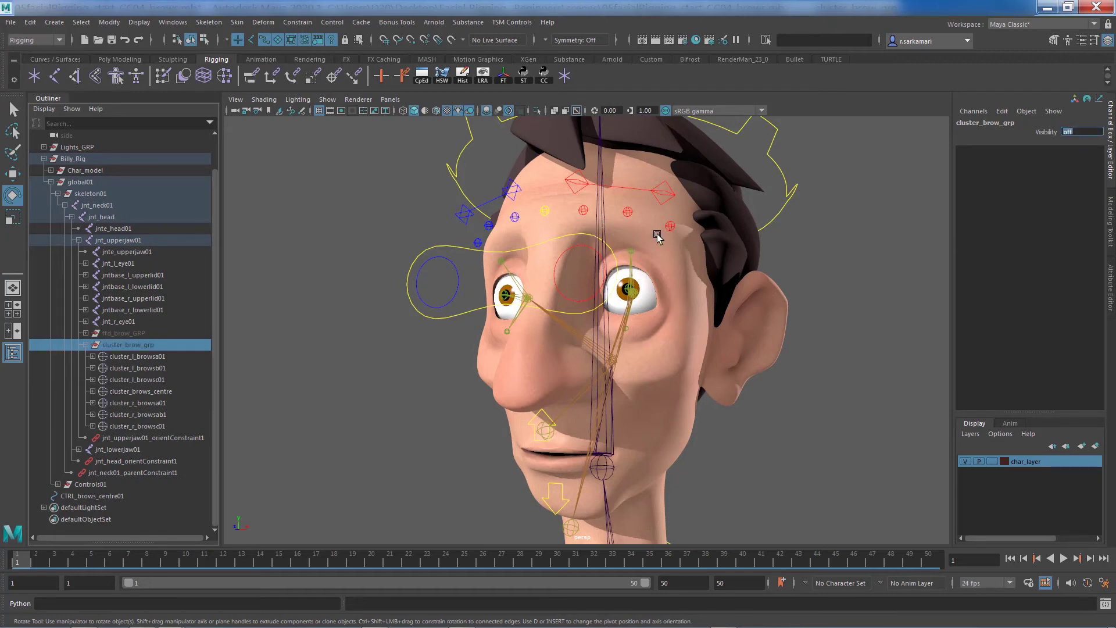
Parent the centre brow control CTRL_brows_centre01 under CTRL_upperjaw01
right_click_drag(657, 233, 442, 247, "alt")
left_click_drag(427, 247, 477, 249, "alt")
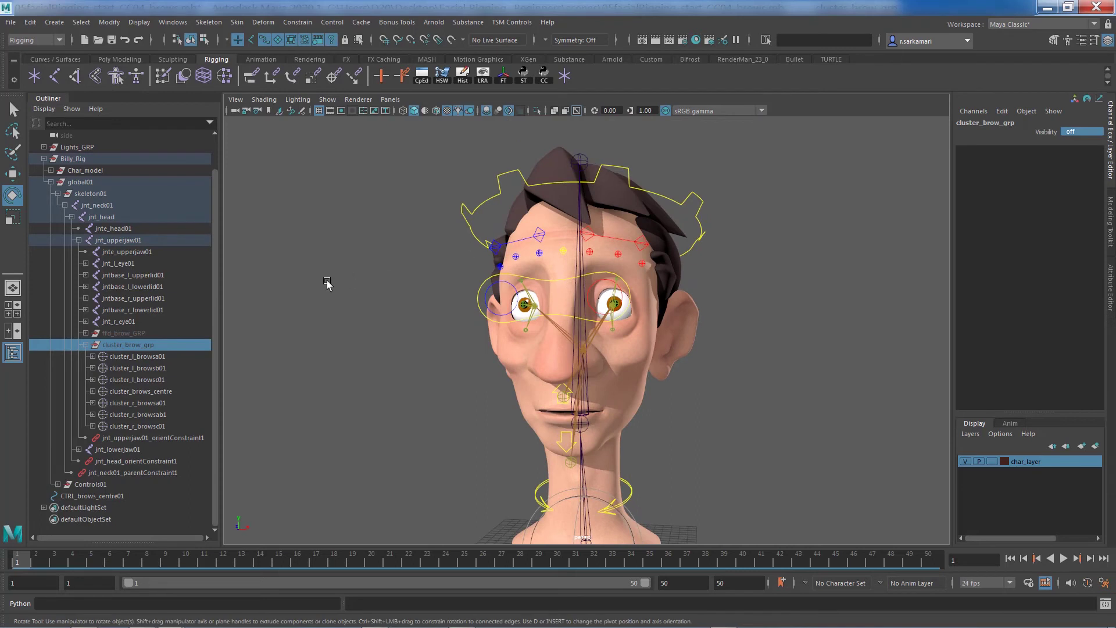
left_click(103, 500)
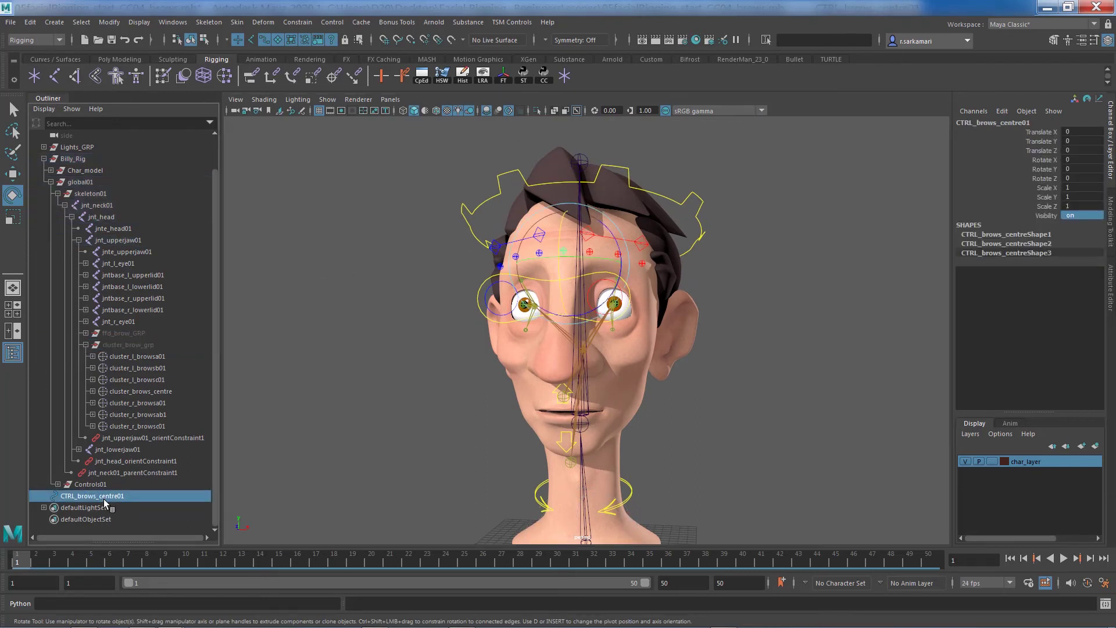
left_click(553, 392, "shift")
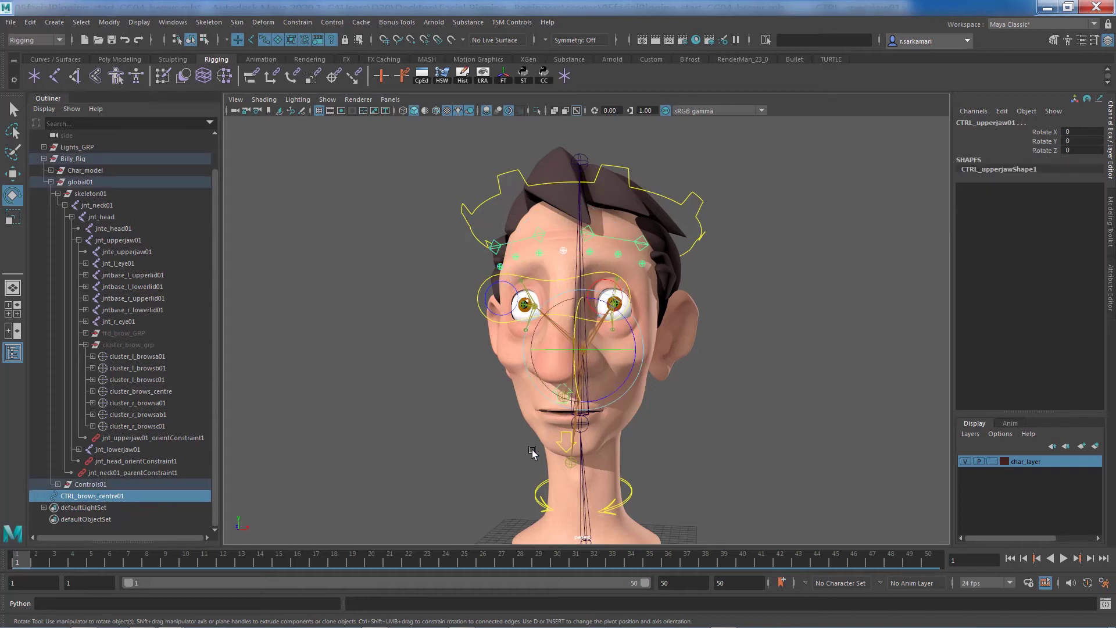
key("p")
Test-rotate CTRL_upperjaw01 with the centre brow control attached, and undo the rotation
left_click(553, 391)
mouse_move(583, 367)
left_mouse_down()
mouse_move(574, 361)
mouse_move(570, 372)
left_mouse_up()
key("ctrl+z")
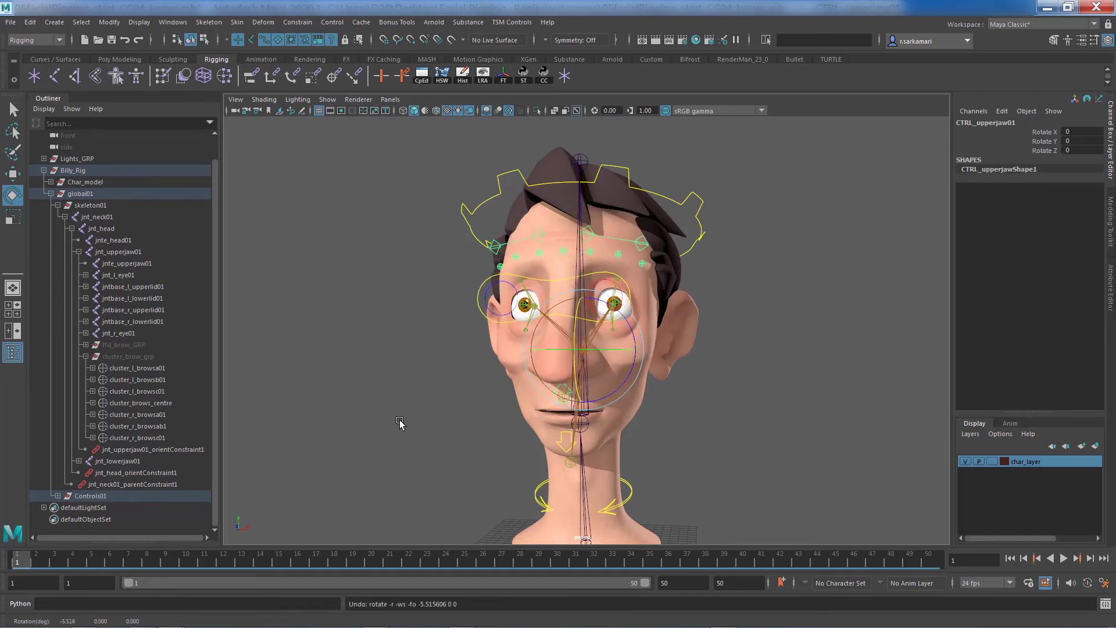
Collapse the skeleton01 hierarchy in the Outliner and clear the selection
left_click(58, 205)
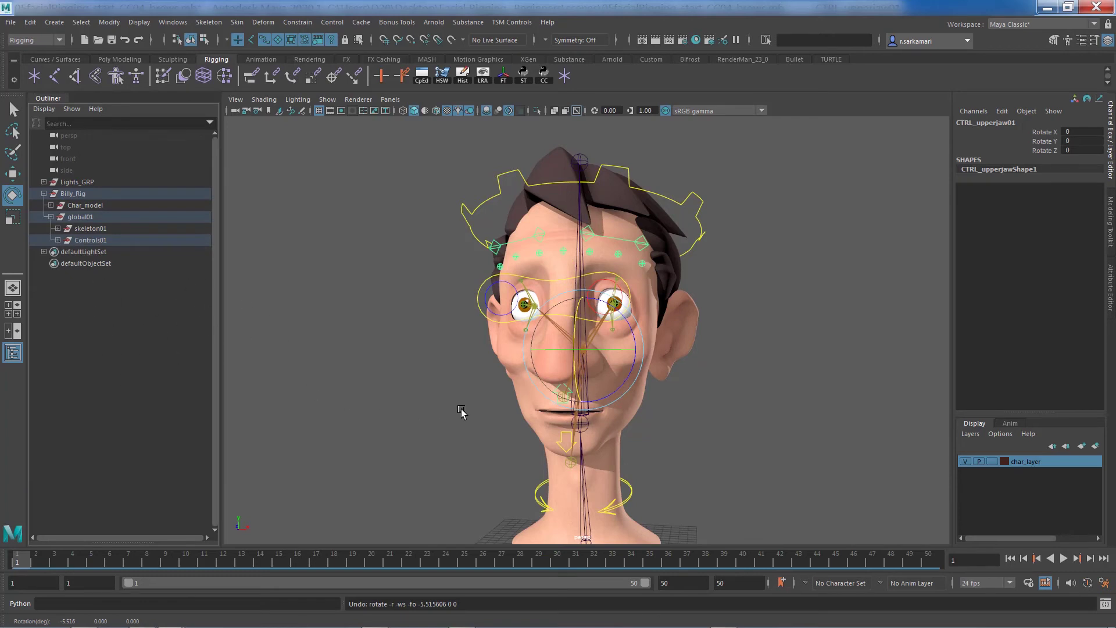
middle_click_drag(467, 397, 473, 352, "alt")
left_click_drag(473, 353, 490, 362, "alt")
middle_click_drag(490, 362, 492, 384, "alt")
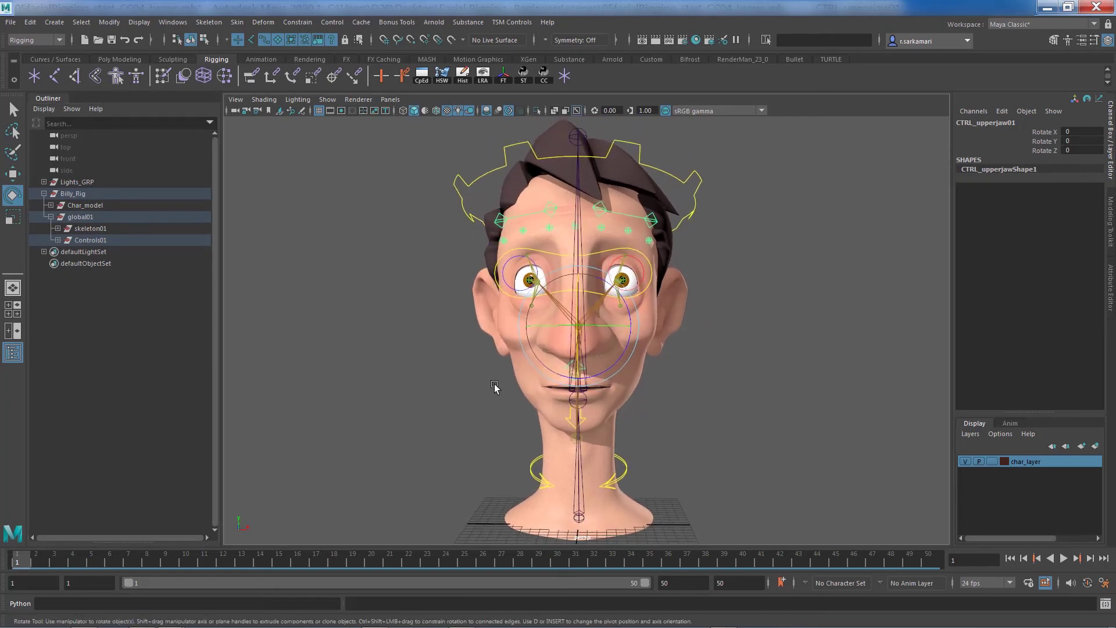
key("q")
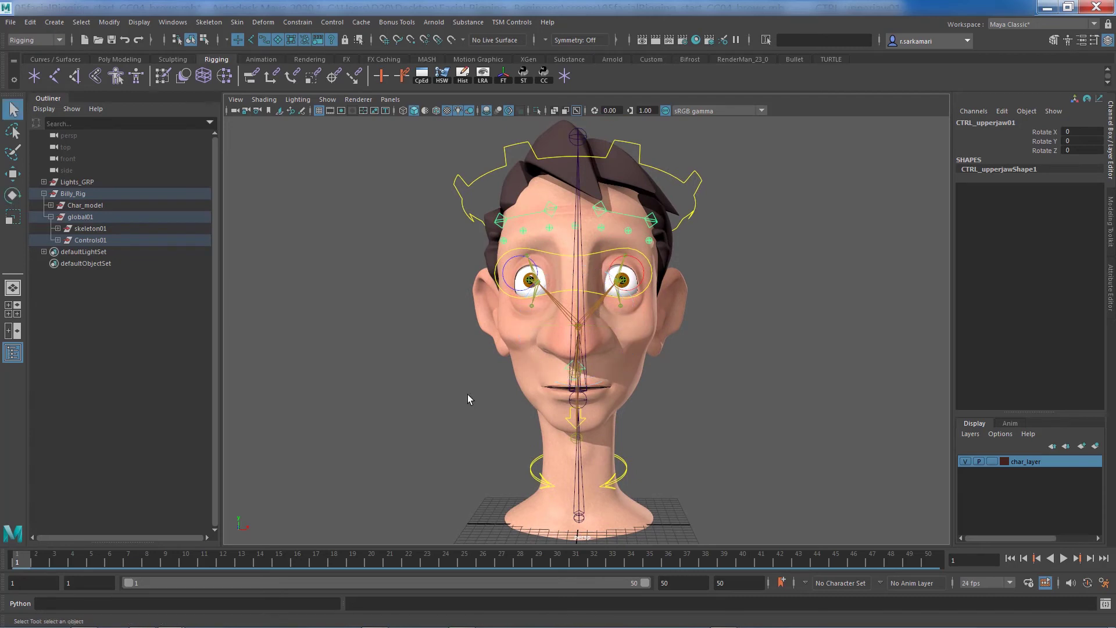
left_click(468, 399)
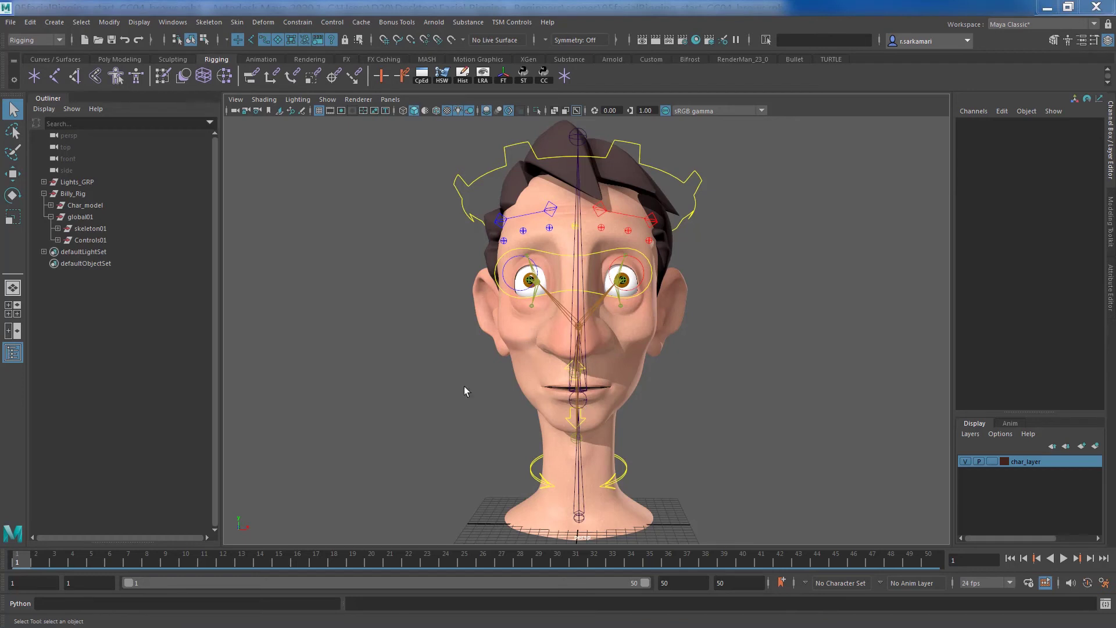
Expand the Char_model group and unhide the eyebrow meshes L_brows and R_brows1
left_click(51, 204)
left_click_drag(81, 256, 83, 261)
key("h")
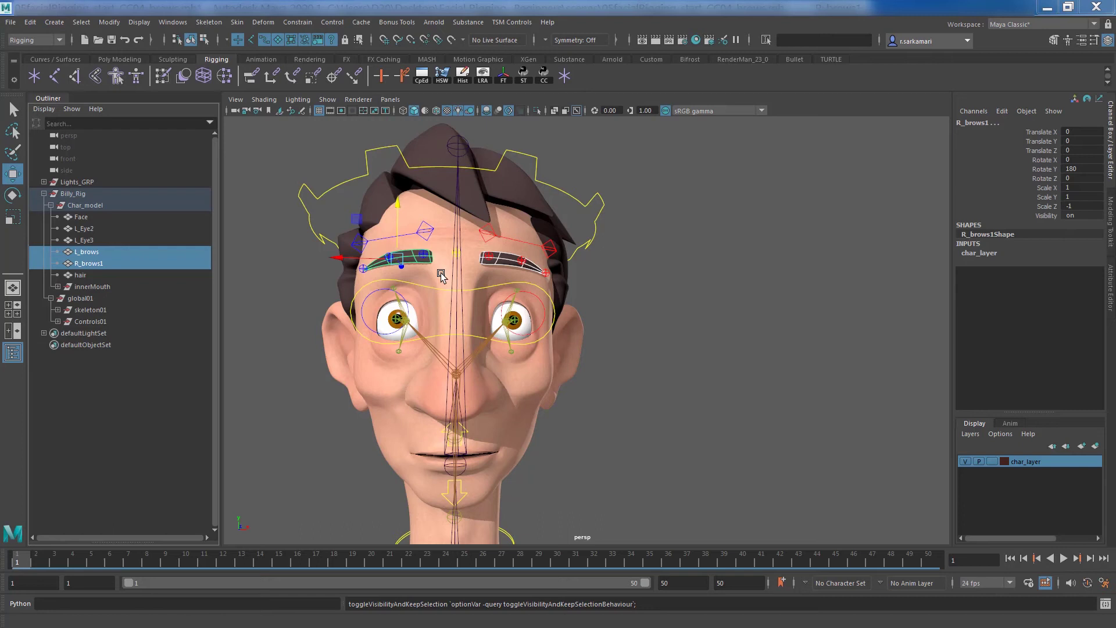
Select the L_brows mesh followed by the Face mesh and open the Wrap deformer options
left_click(407, 259)
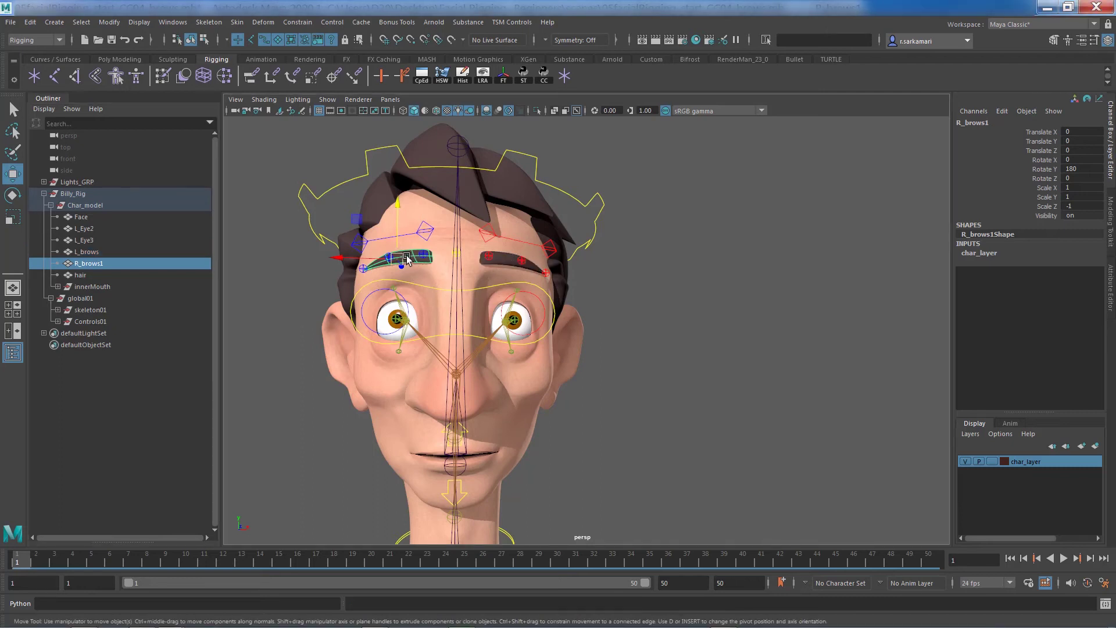
left_click(395, 374)
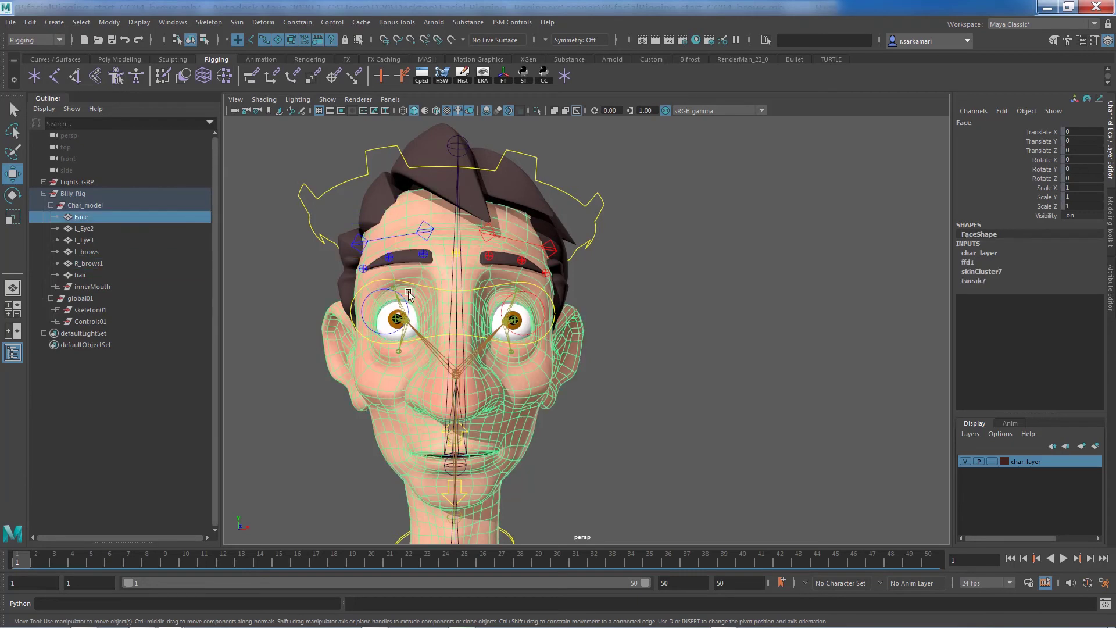
left_click(410, 258)
left_click(515, 259)
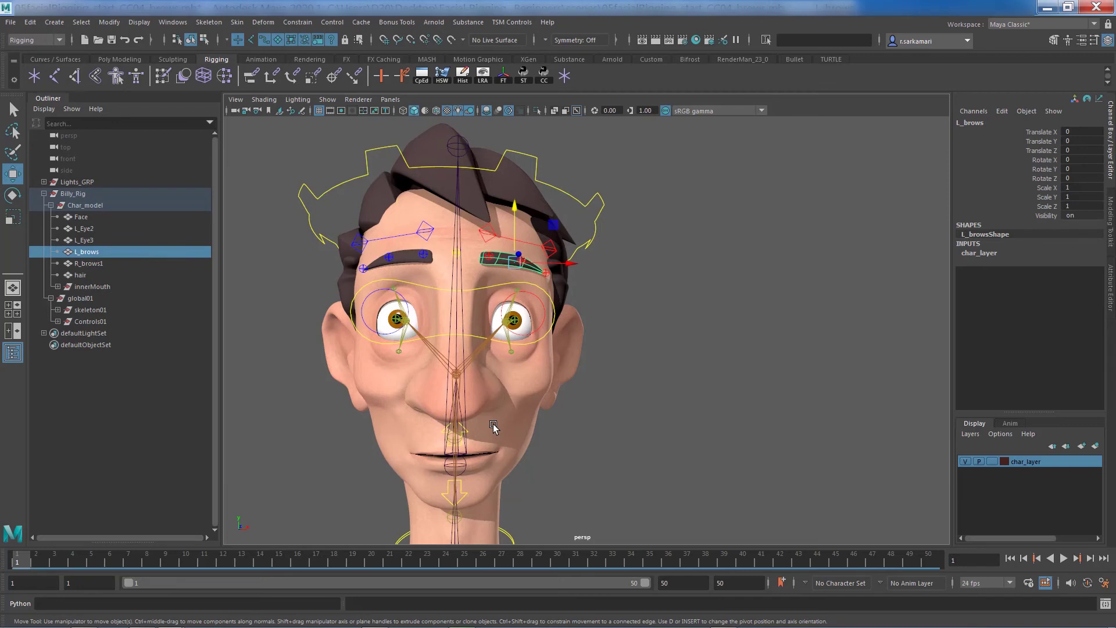
left_click(481, 283, "shift")
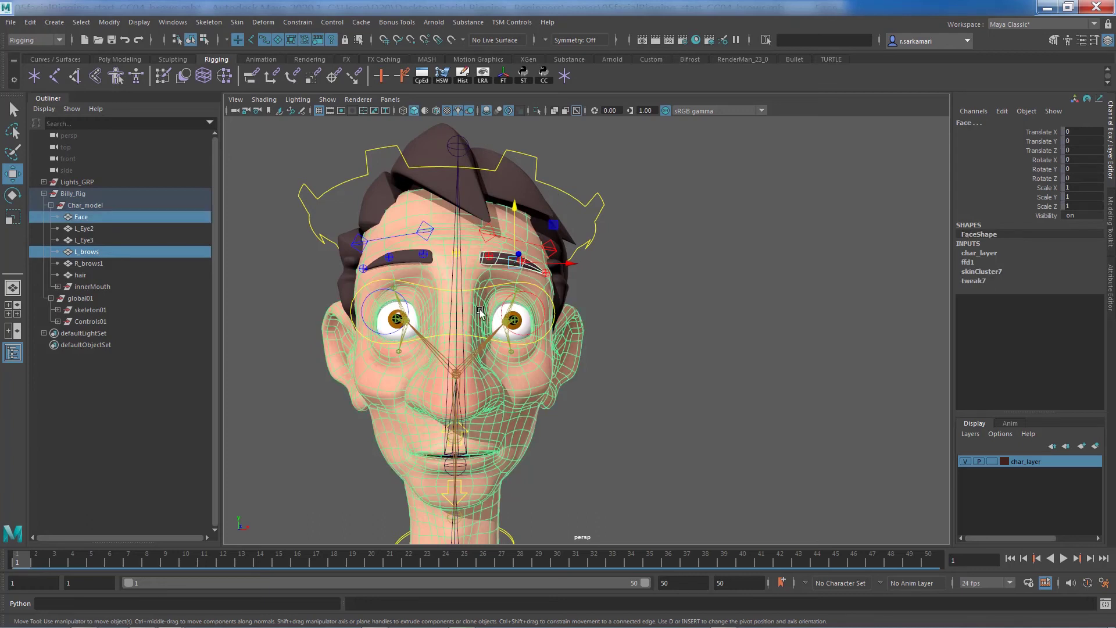
left_click(262, 22)
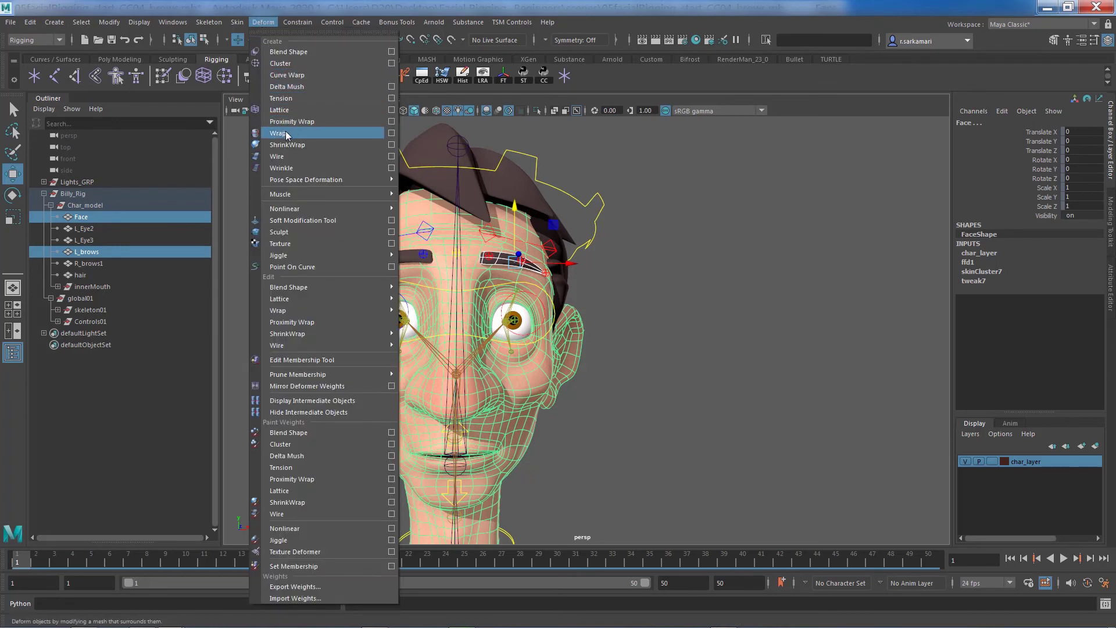
left_click(391, 132)
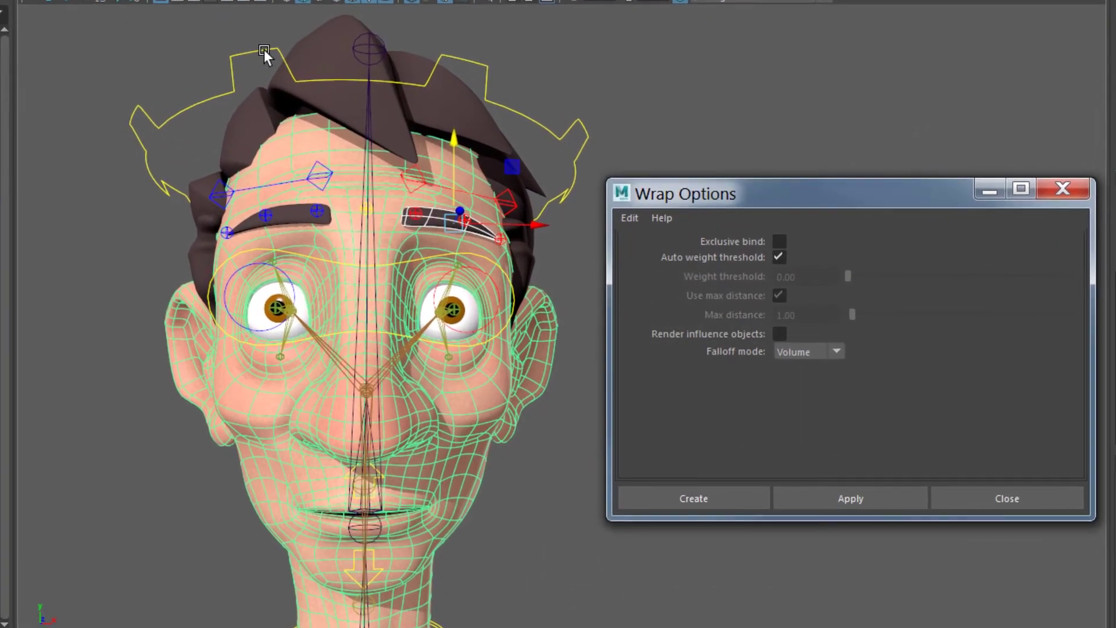
Reset the wrap settings, set the falloff mode to Surface, and apply the wrap binding L_brows to Face
left_click(629, 218)
left_click(637, 251)
left_click(801, 353)
left_click(806, 397)
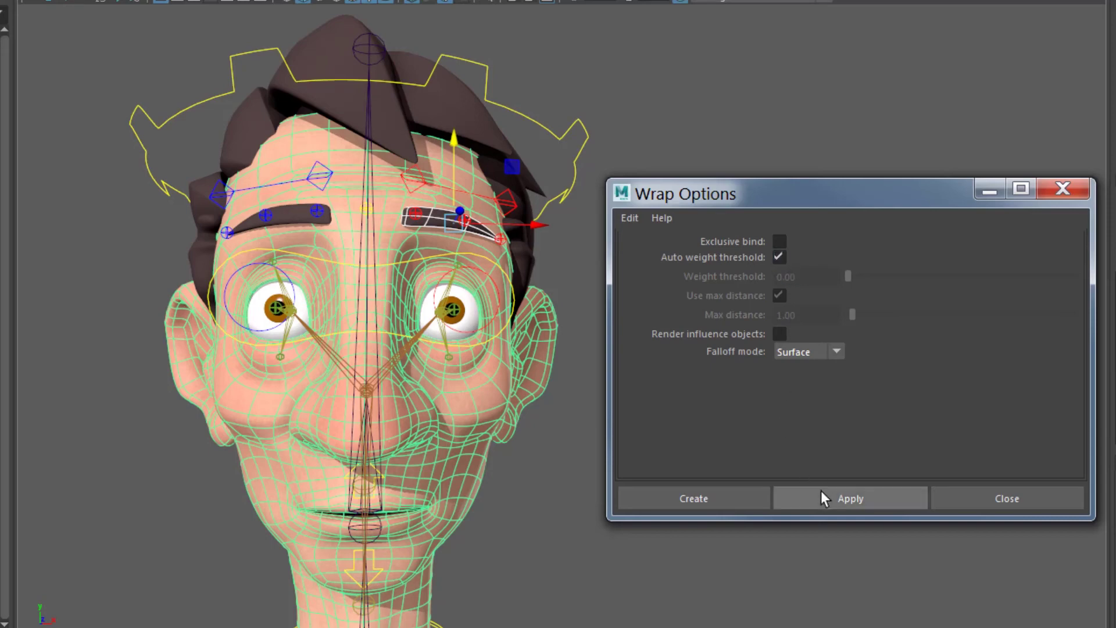
left_click(808, 500)
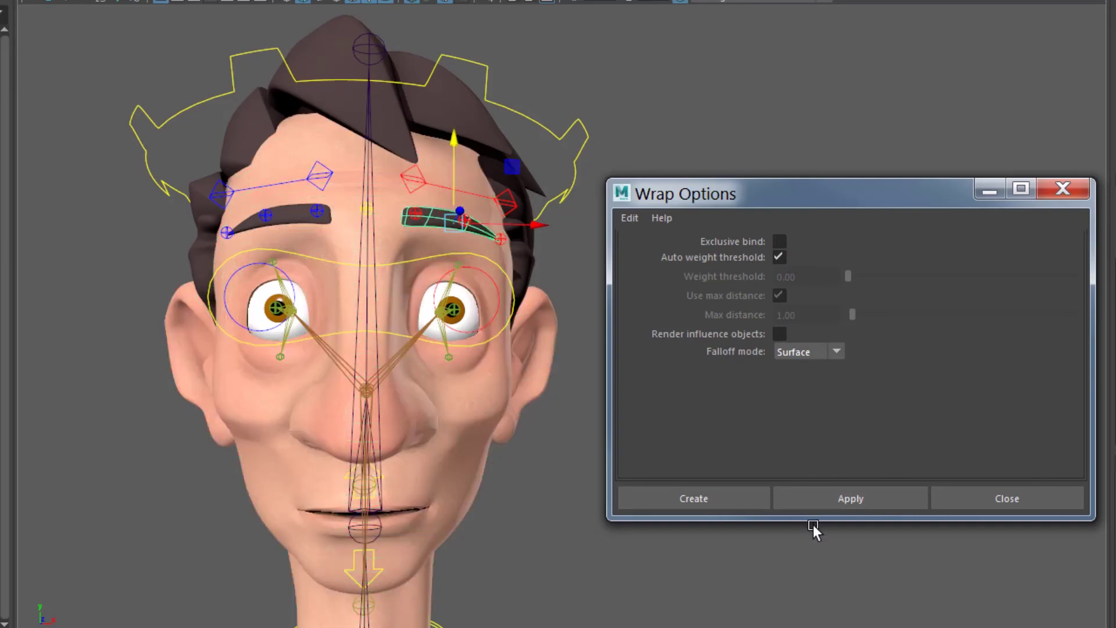
Test-move the middle left brow control CTRL_l_browsb01 up and down to check the wrapped eyebrow, undoing each move
left_click(466, 221)
left_click_drag(471, 178, 475, 87)
key("ctrl+z")
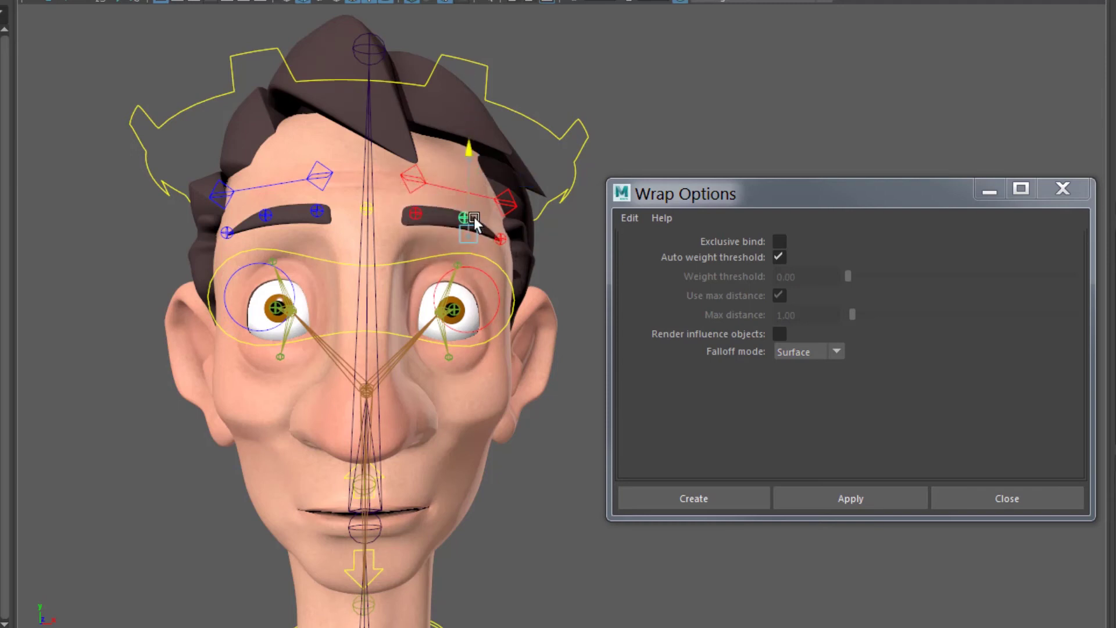
mouse_move(474, 217)
left_mouse_down()
mouse_move(476, 230)
mouse_move(483, 69)
mouse_move(477, 207)
left_mouse_up()
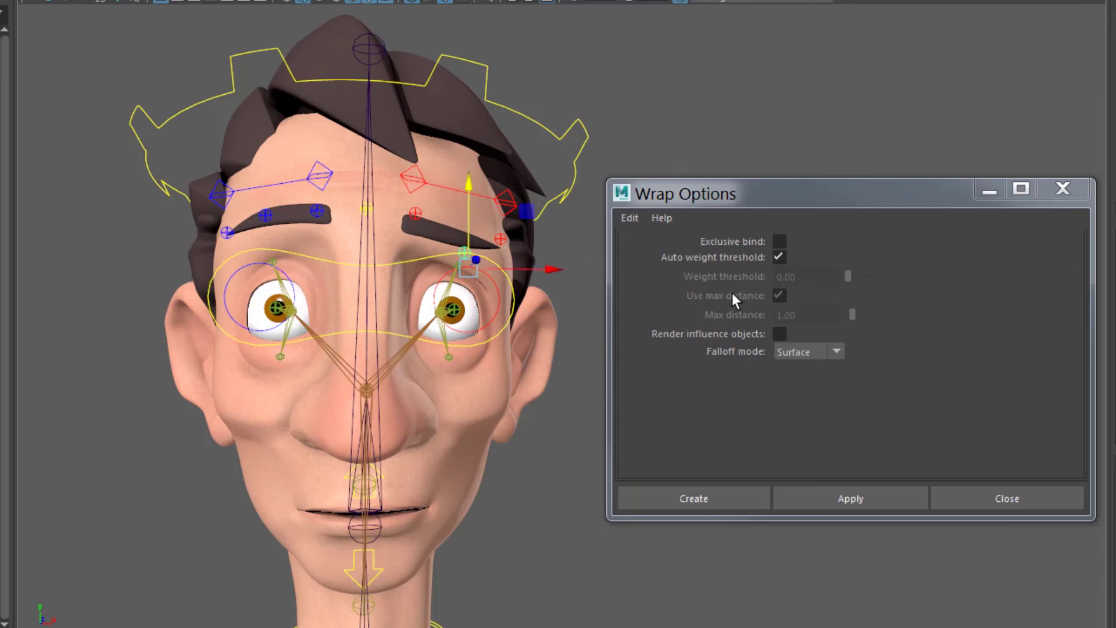
key("ctrl+z")
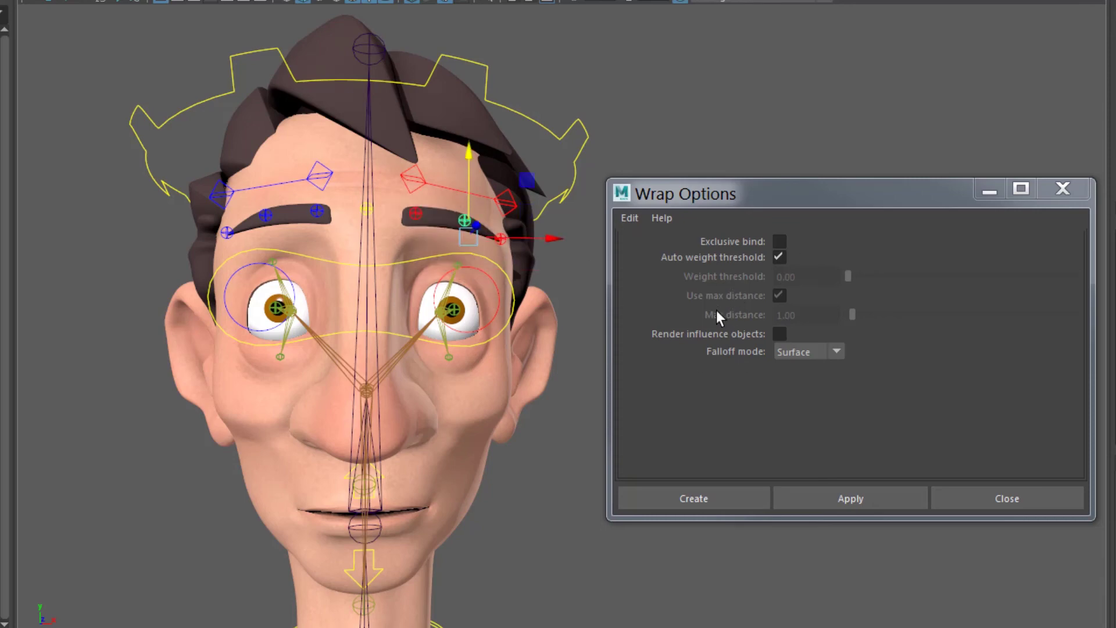
Test-move the inner and outer left brow controls to check the wrapped eyebrow, undoing each move
left_click(415, 213)
left_click_drag(419, 147, 421, 106)
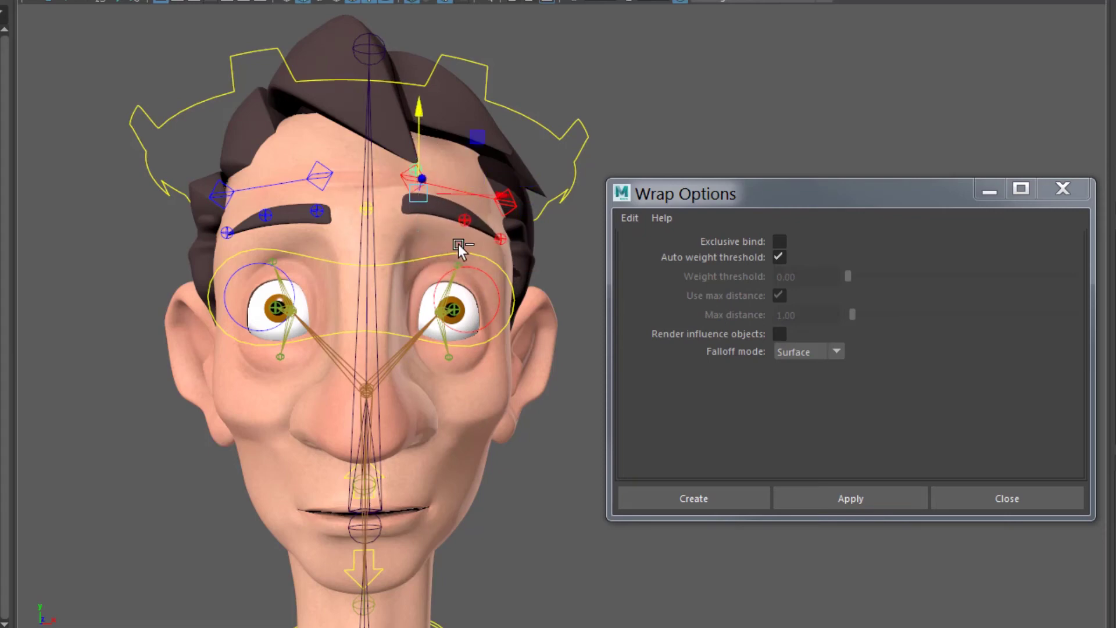
key("ctrl+z")
left_click(502, 240)
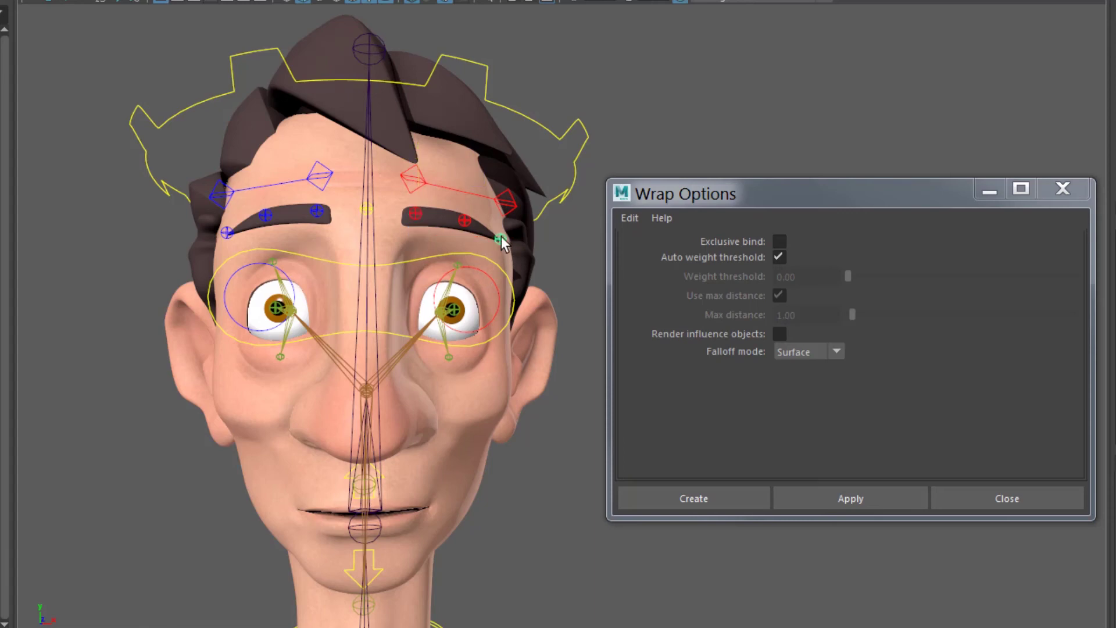
key("w")
mouse_move(517, 173)
left_mouse_down()
mouse_move(518, 151)
mouse_move(513, 188)
mouse_move(511, 138)
mouse_move(506, 177)
left_mouse_up()
key("ctrl+z")
Test-raise the whole left eyebrow with its main brow control, and undo the move
left_click(467, 218)
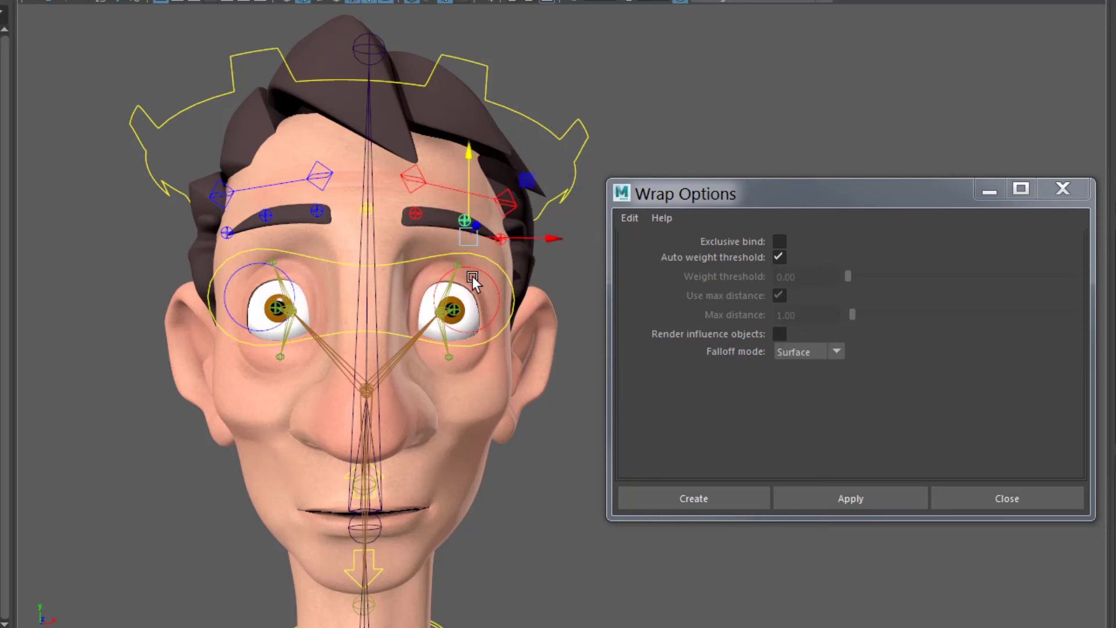
left_click(438, 187)
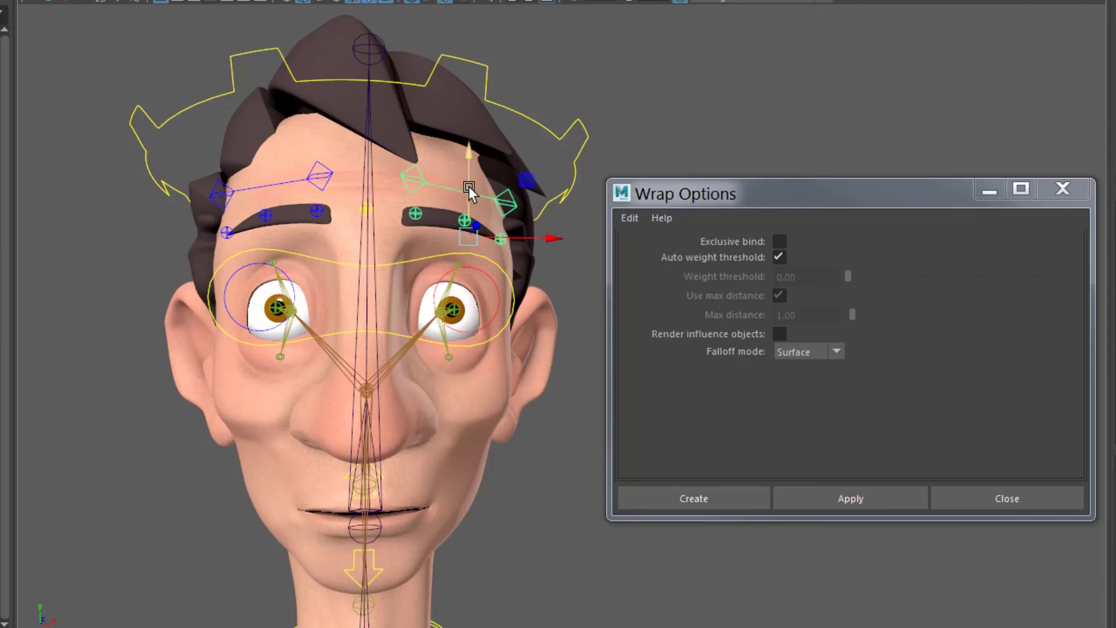
mouse_move(470, 187)
left_mouse_down()
mouse_move(469, 163)
mouse_move(473, 207)
mouse_move(470, 169)
left_mouse_up()
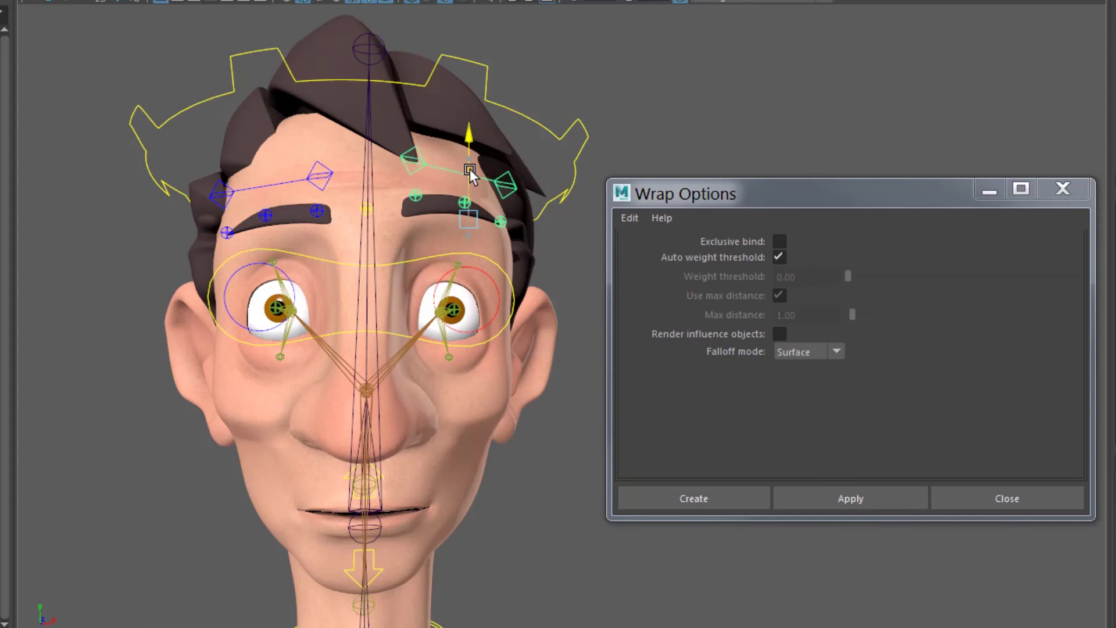
key("ctrl+z")
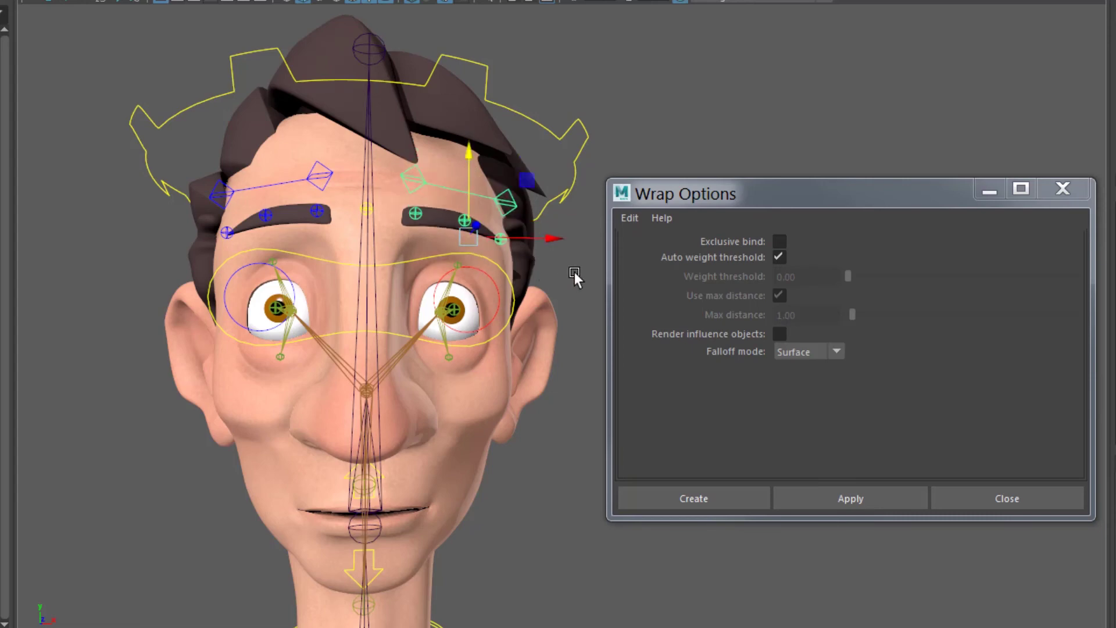
Test-scale the middle left brow control to check the eyebrow's response, and undo the scaling
left_click(465, 220)
key("r")
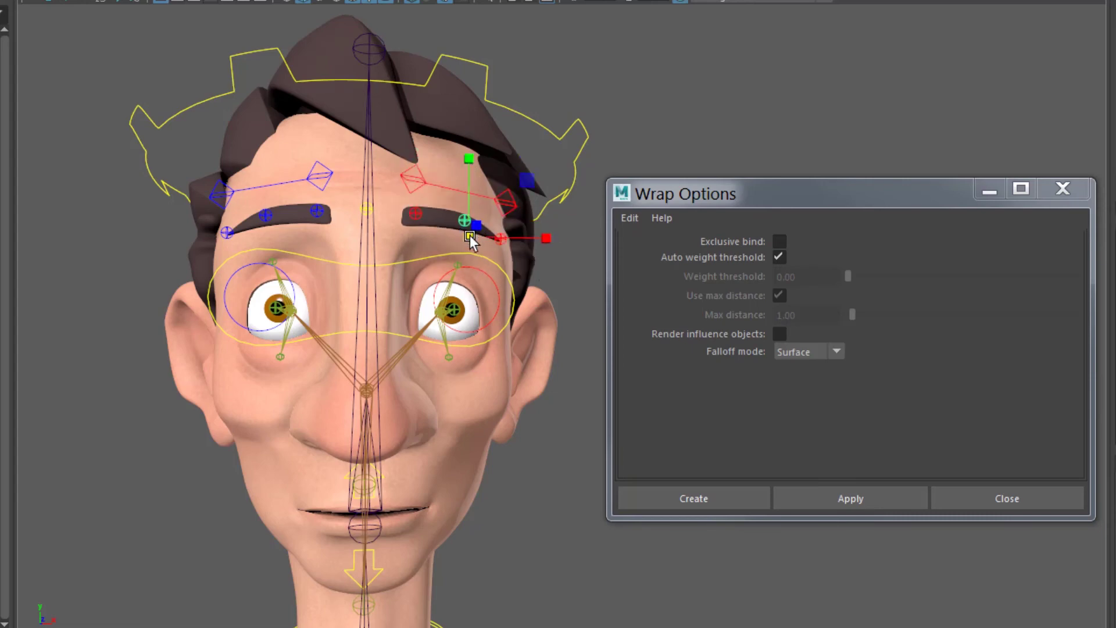
left_click_drag(467, 236, 447, 257)
key("ctrl+z")
key("ctrl+z")
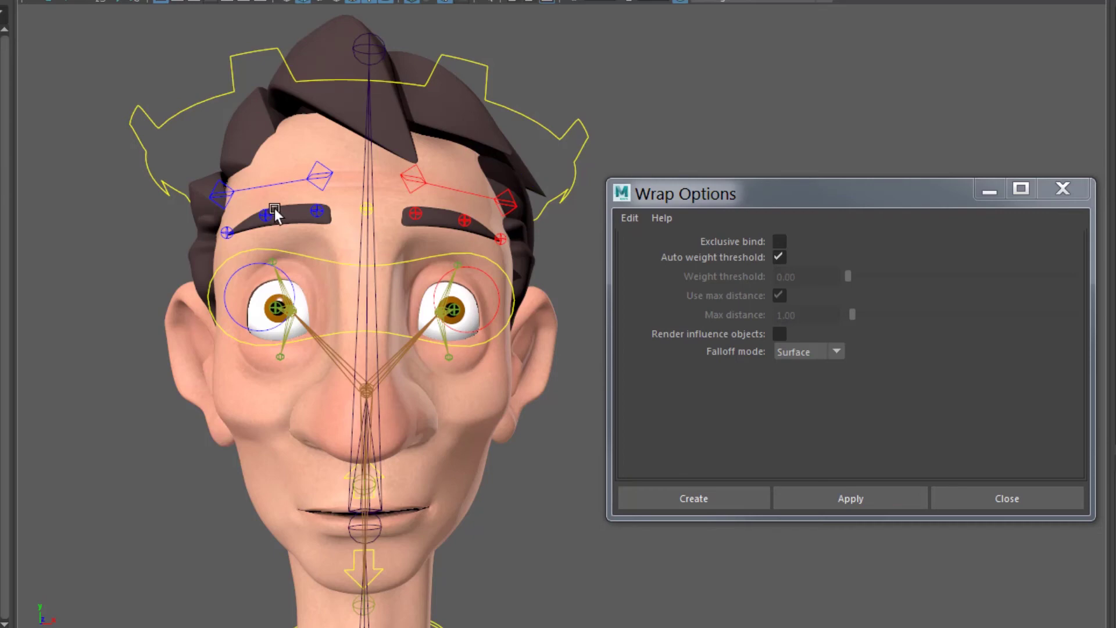
Wrap the right eyebrow mesh R_brows1 to the Face mesh using the Surface falloff mode
left_click(291, 213)
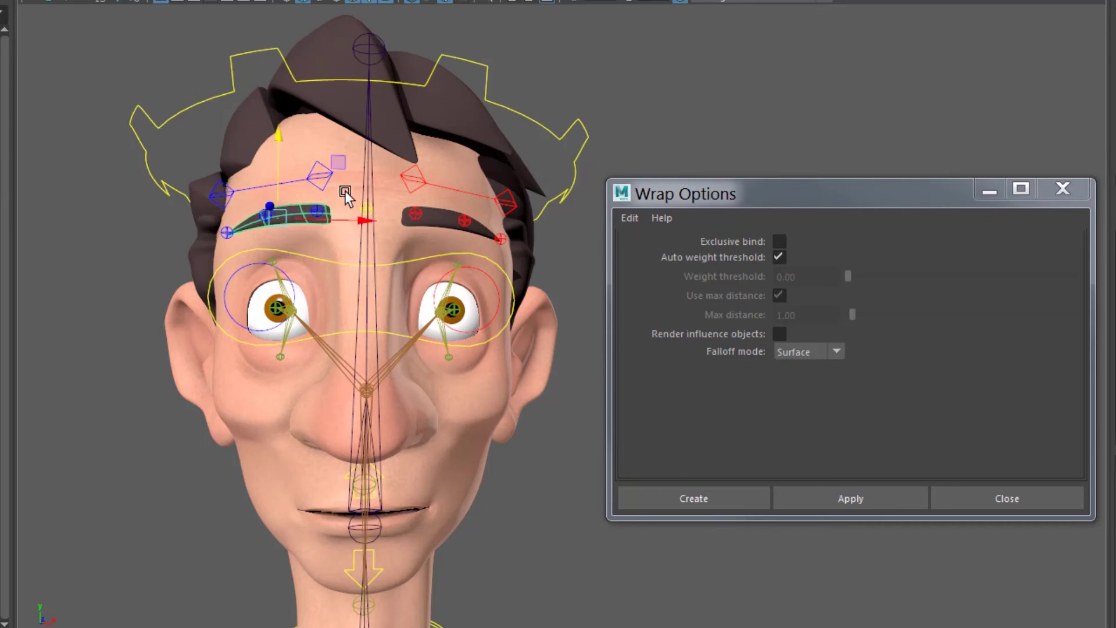
left_click(345, 185, "shift")
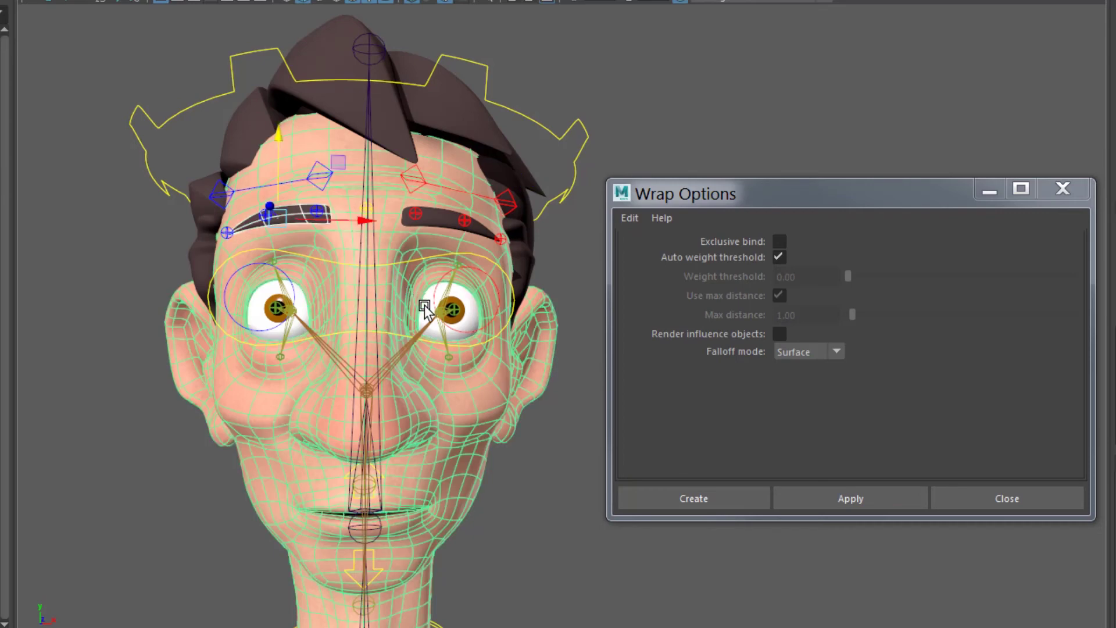
left_click(824, 491)
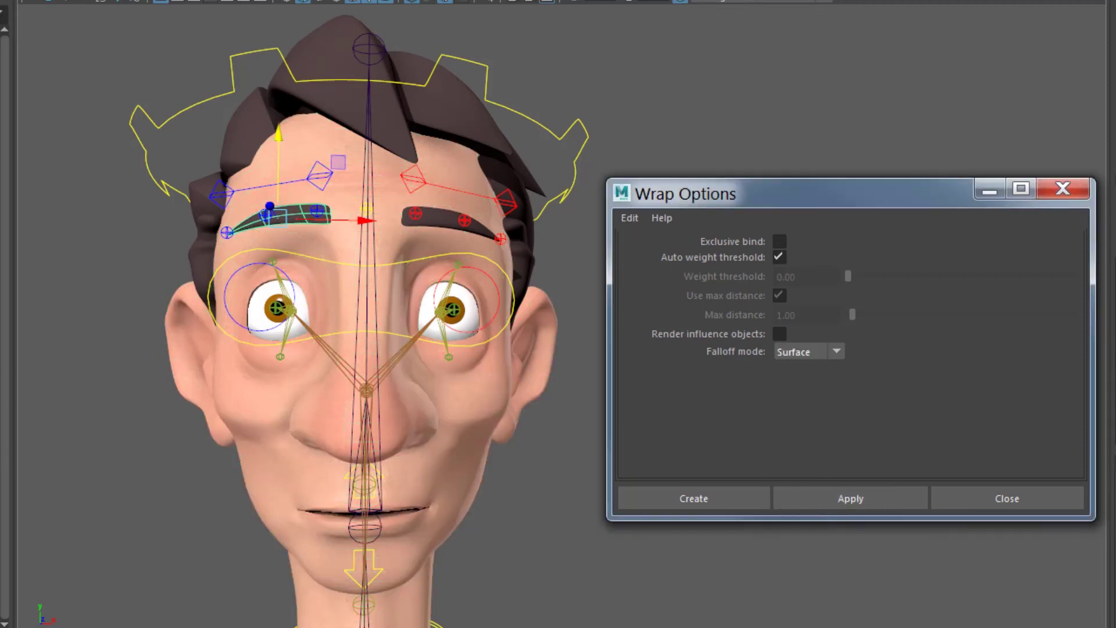
Raise the middle right brow control to arch the character's right eyebrow
left_click(230, 237)
left_click(265, 216)
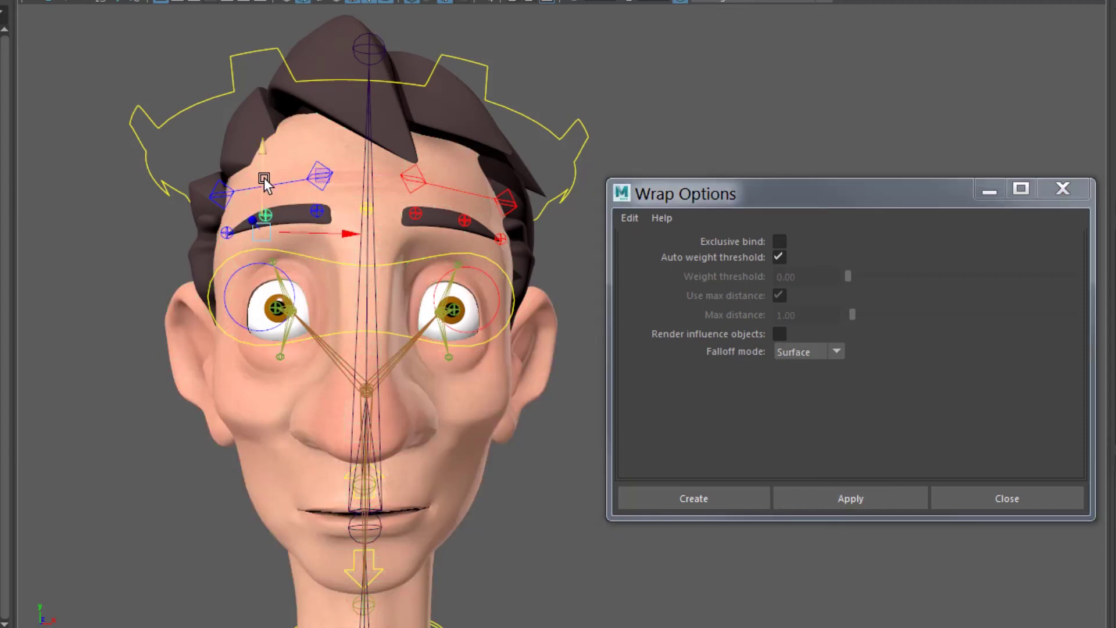
left_click_drag(263, 178, 263, 138)
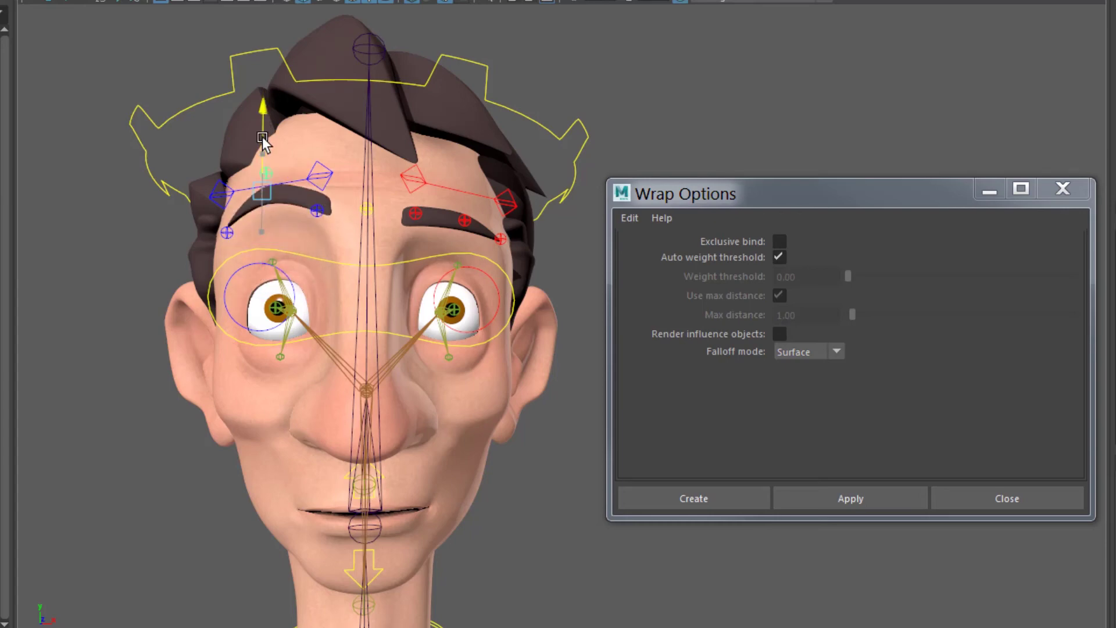
Pose the left eyebrow by lowering its middle control, raising its inner control slightly, and lowering the main left brow control
left_click(468, 215)
left_click_drag(470, 165, 472, 197)
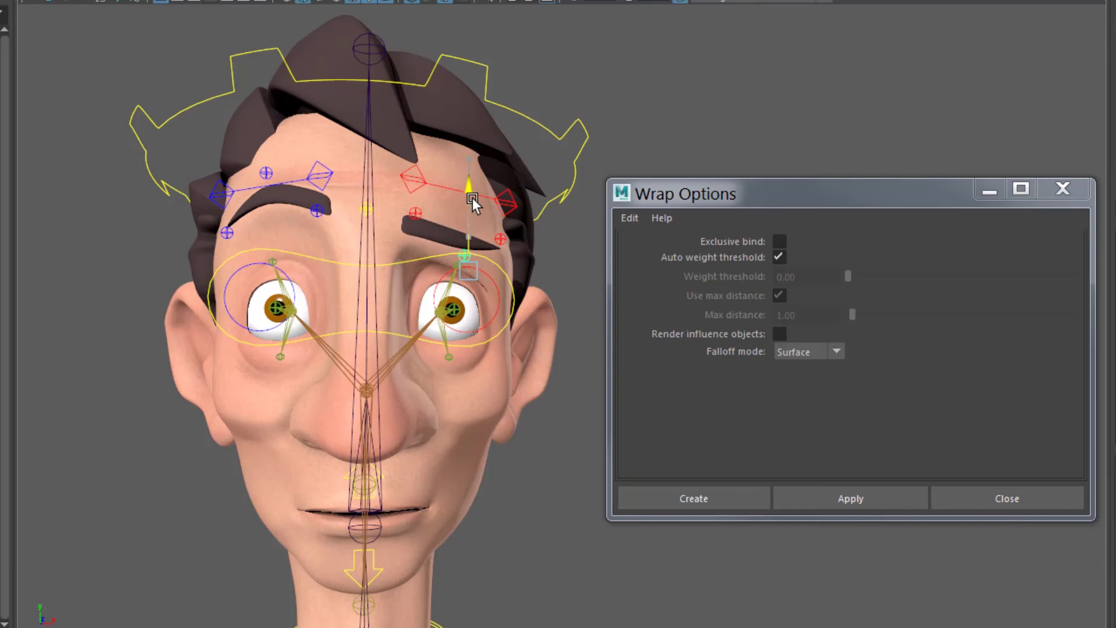
left_click(414, 202)
left_click(415, 211)
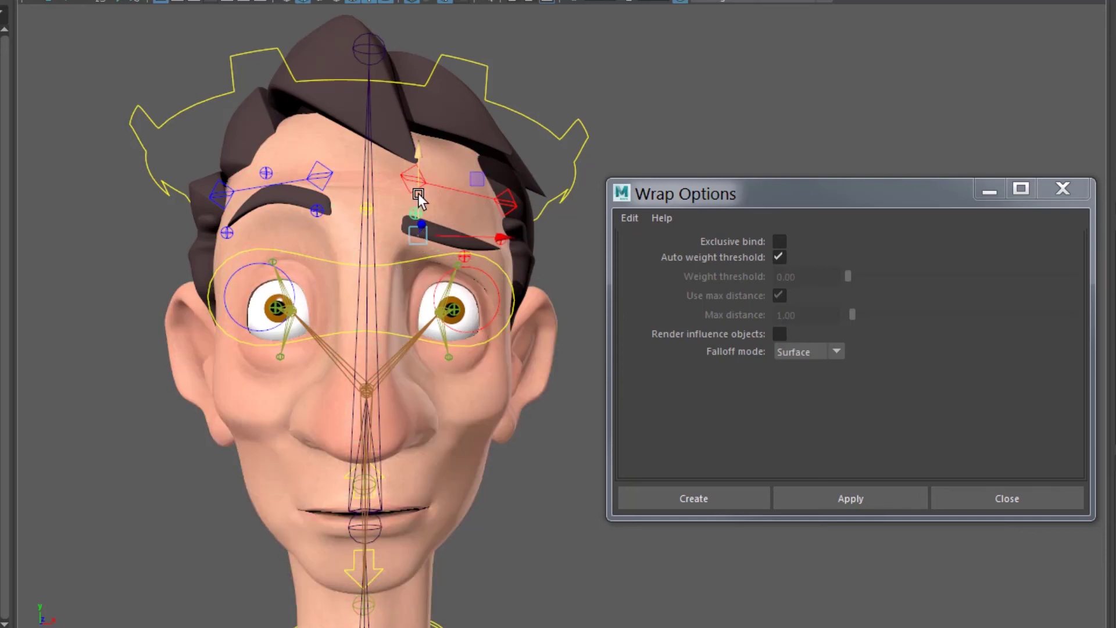
left_click_drag(417, 193, 425, 171)
left_click(500, 239)
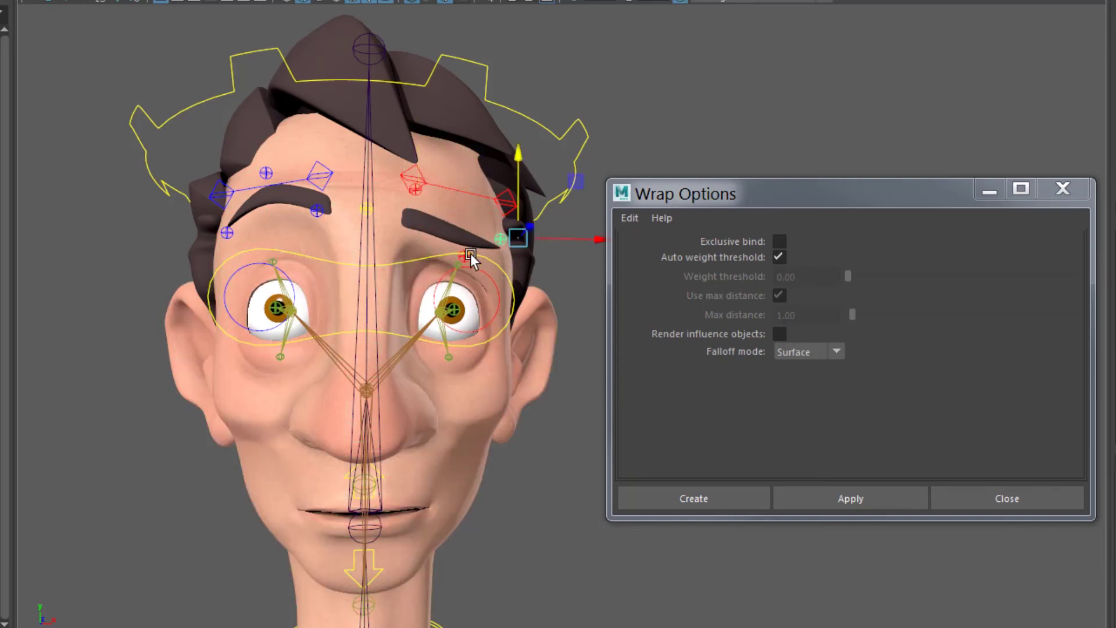
left_click(465, 257)
left_click_drag(469, 231, 469, 244)
left_click(471, 194)
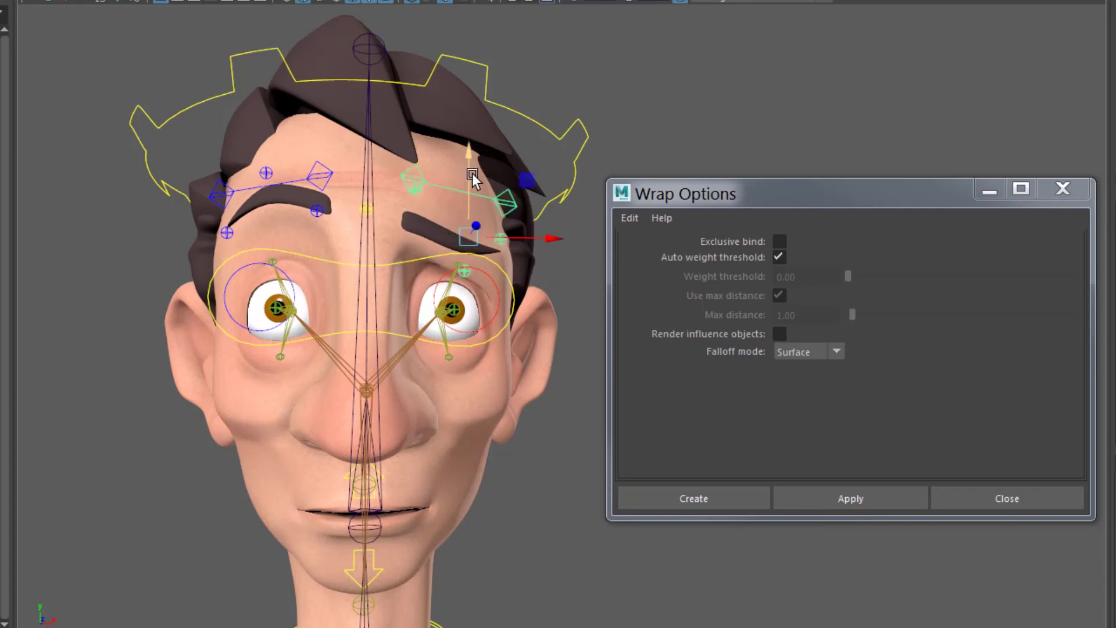
left_click_drag(472, 174, 472, 186)
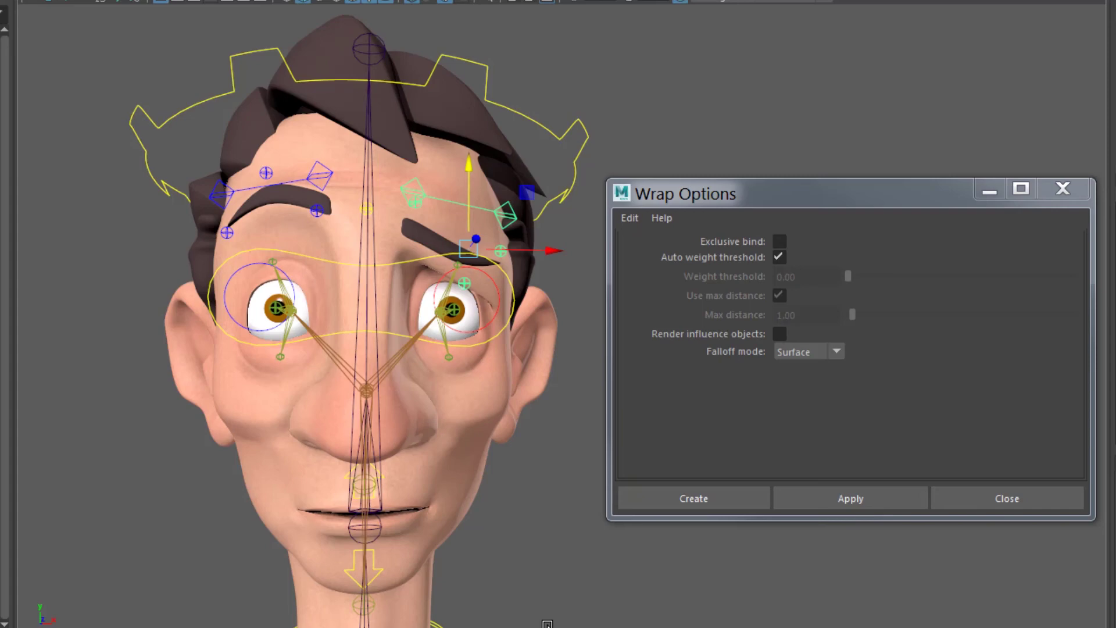
Select the character's hair mesh
left_click(326, 86)
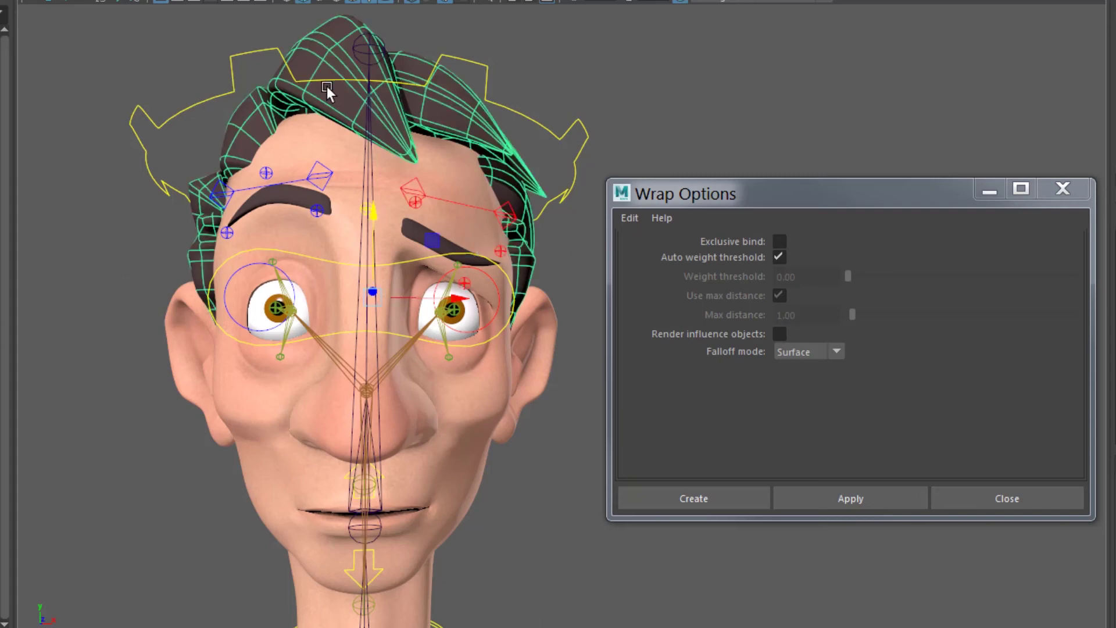